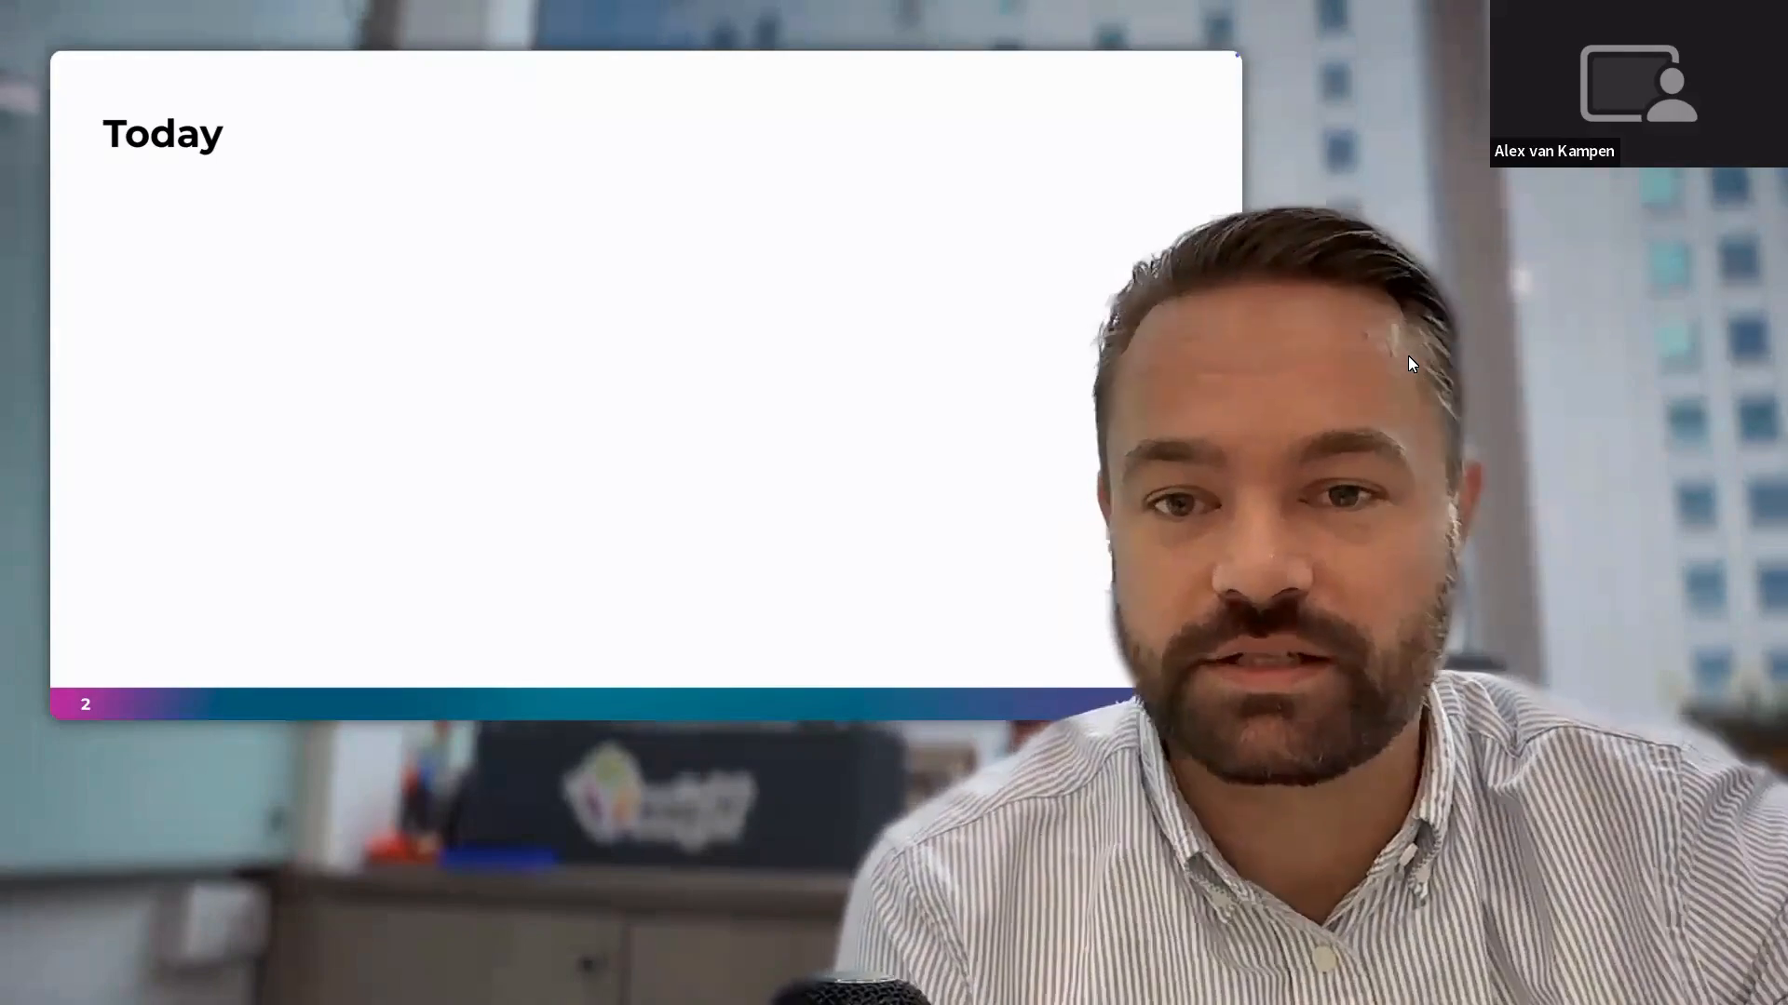
Reveal the Reporting, Notes and Documents agenda bullets, then reach the Summary slide.
key(Right)
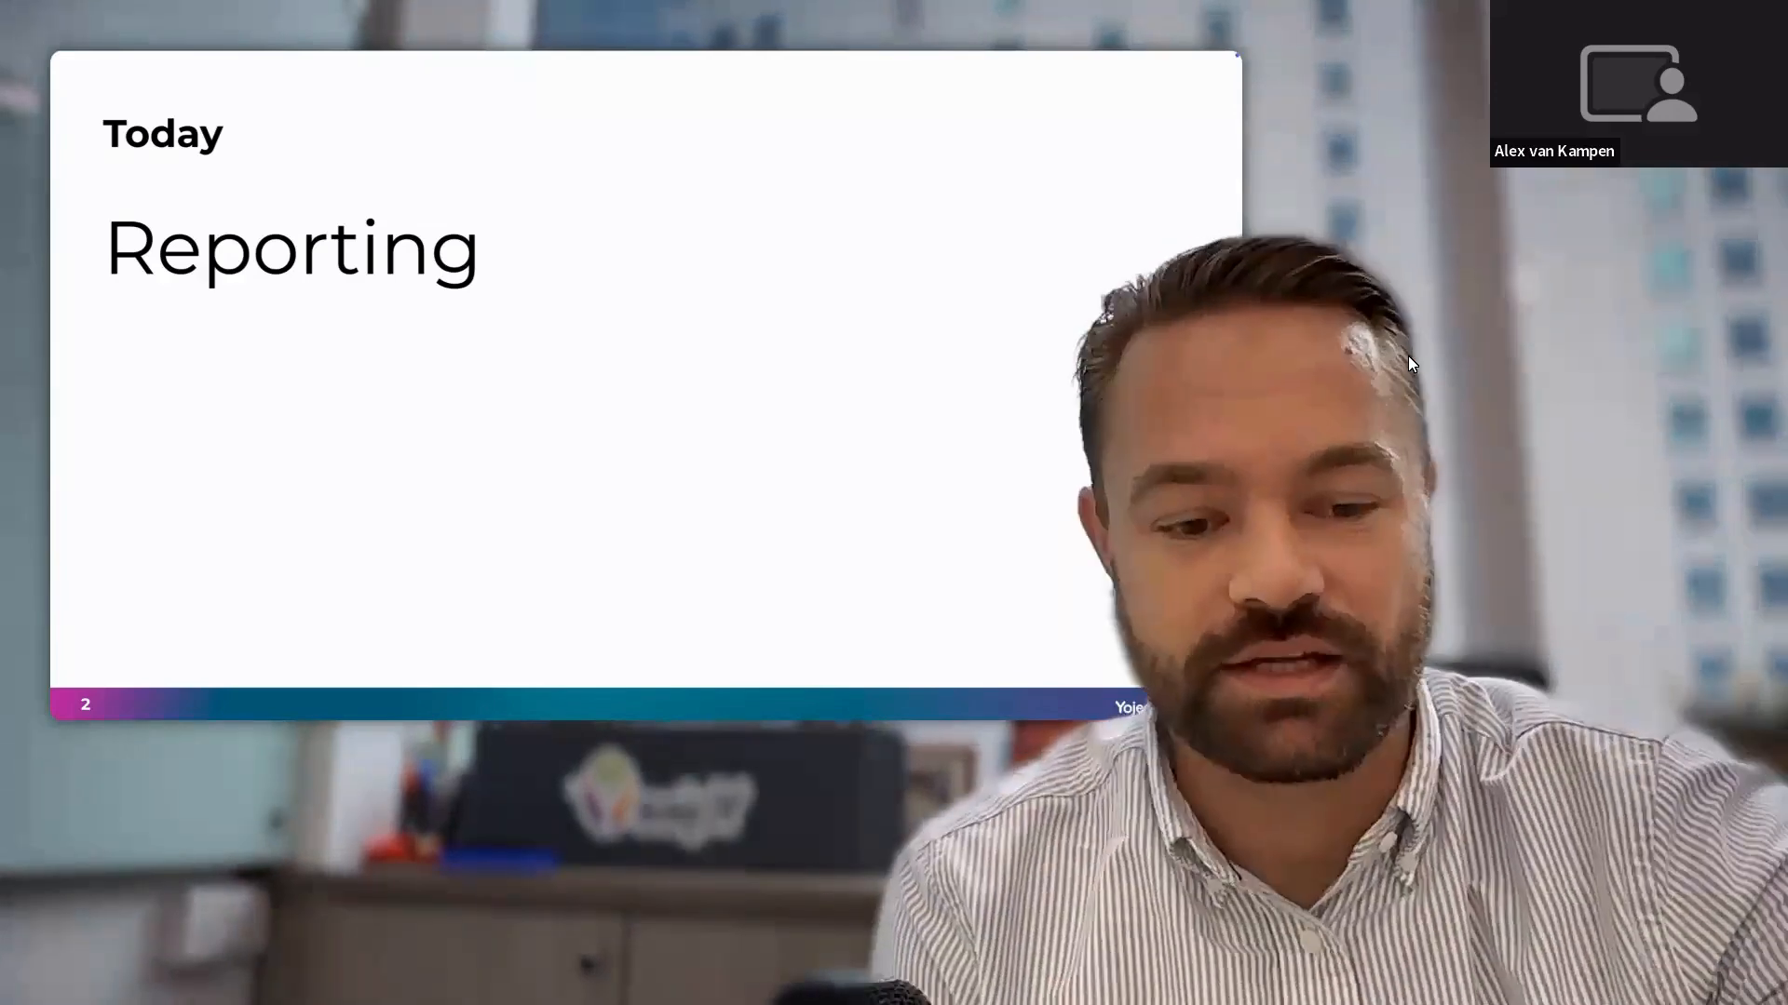
key(Right)
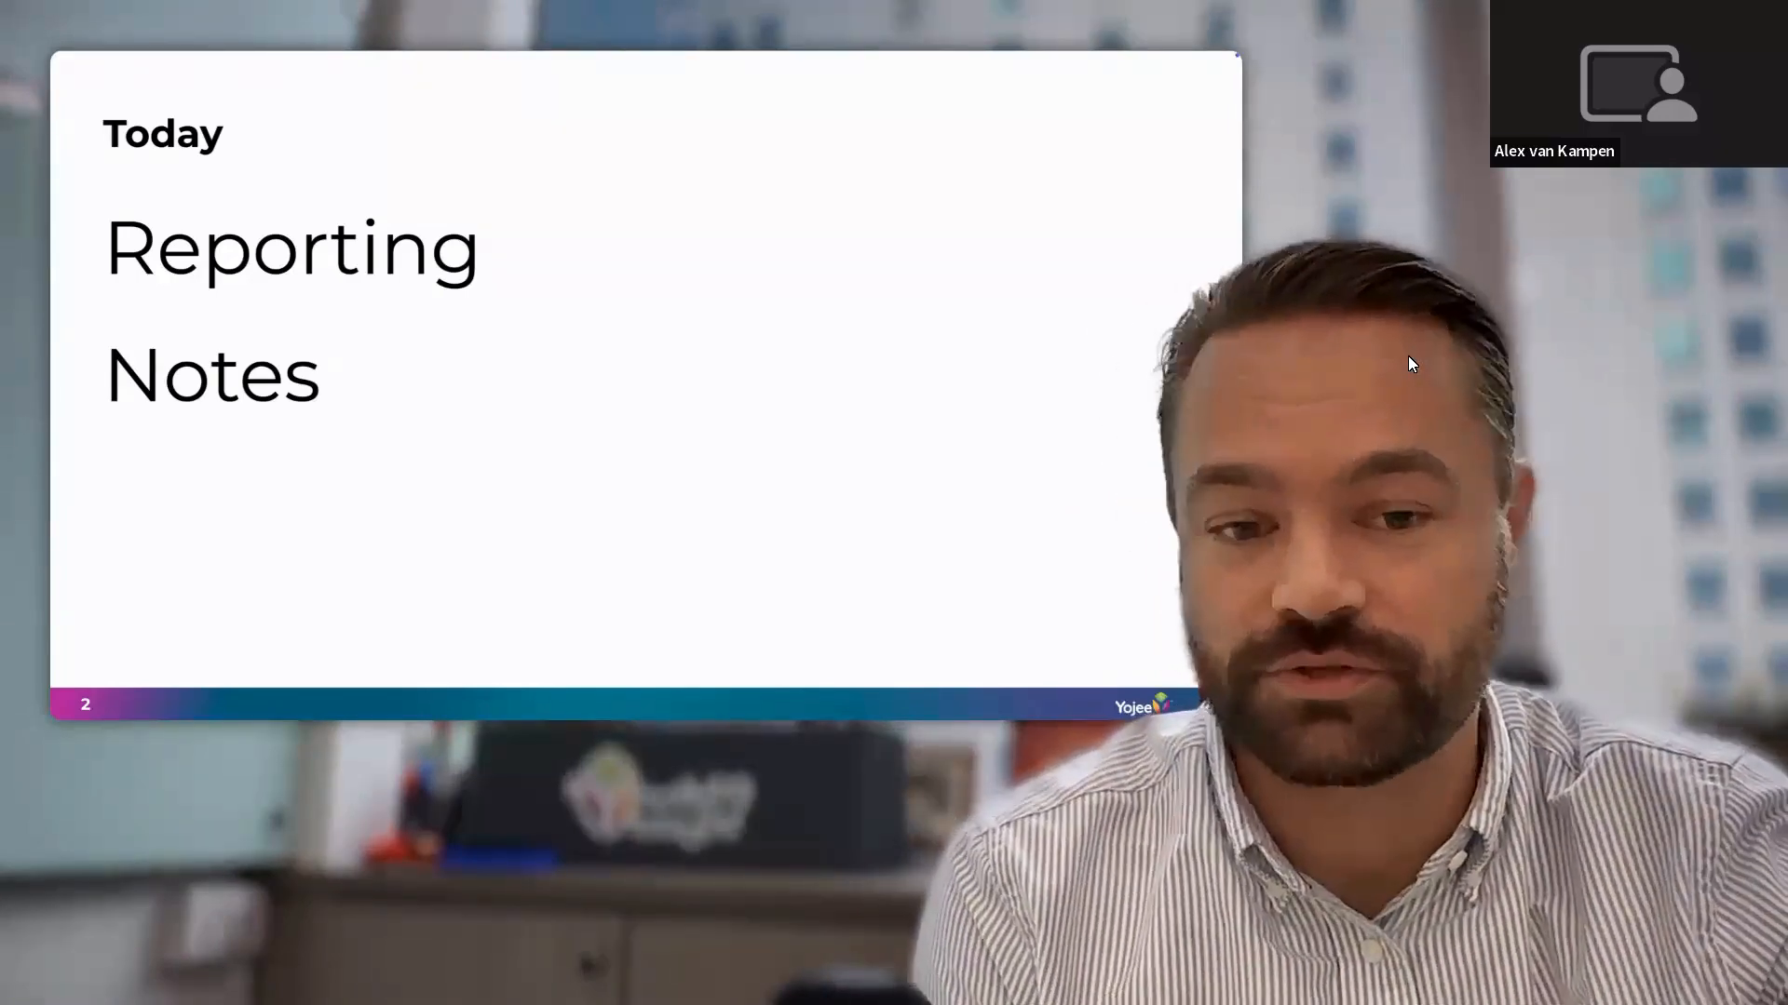
key(Right)
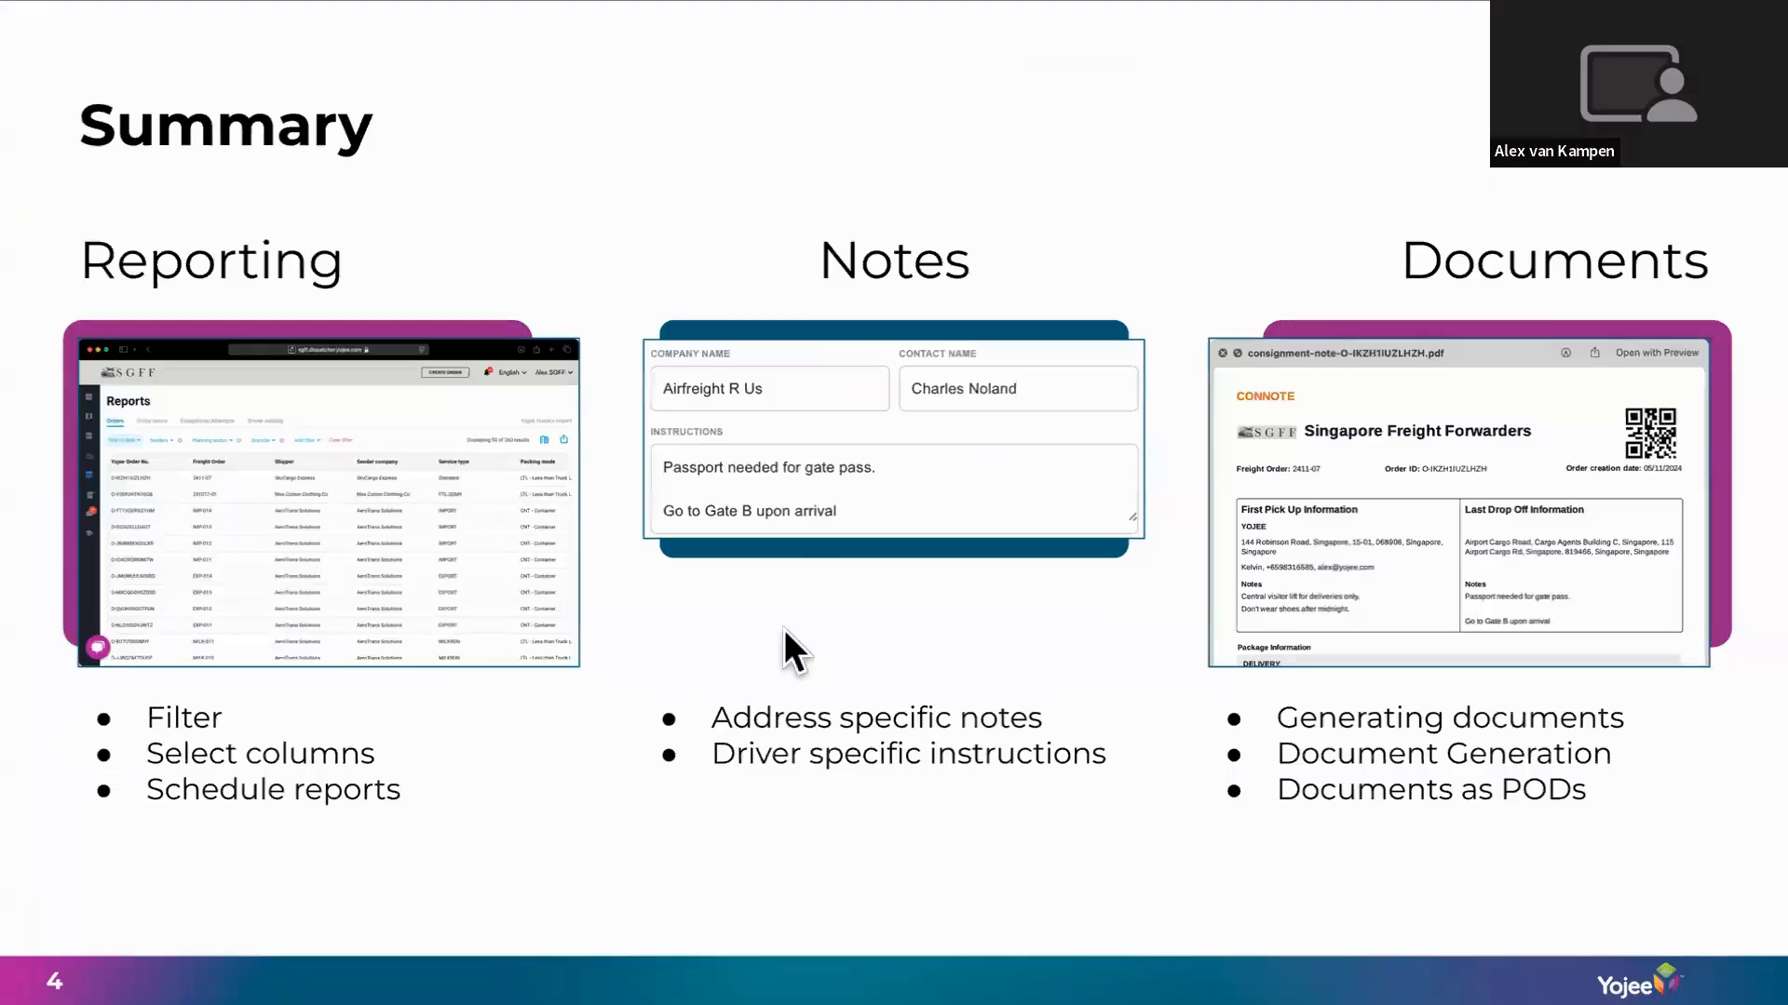
Advance to the Housekeeping slide and exit the full-screen slideshow.
key(Right)
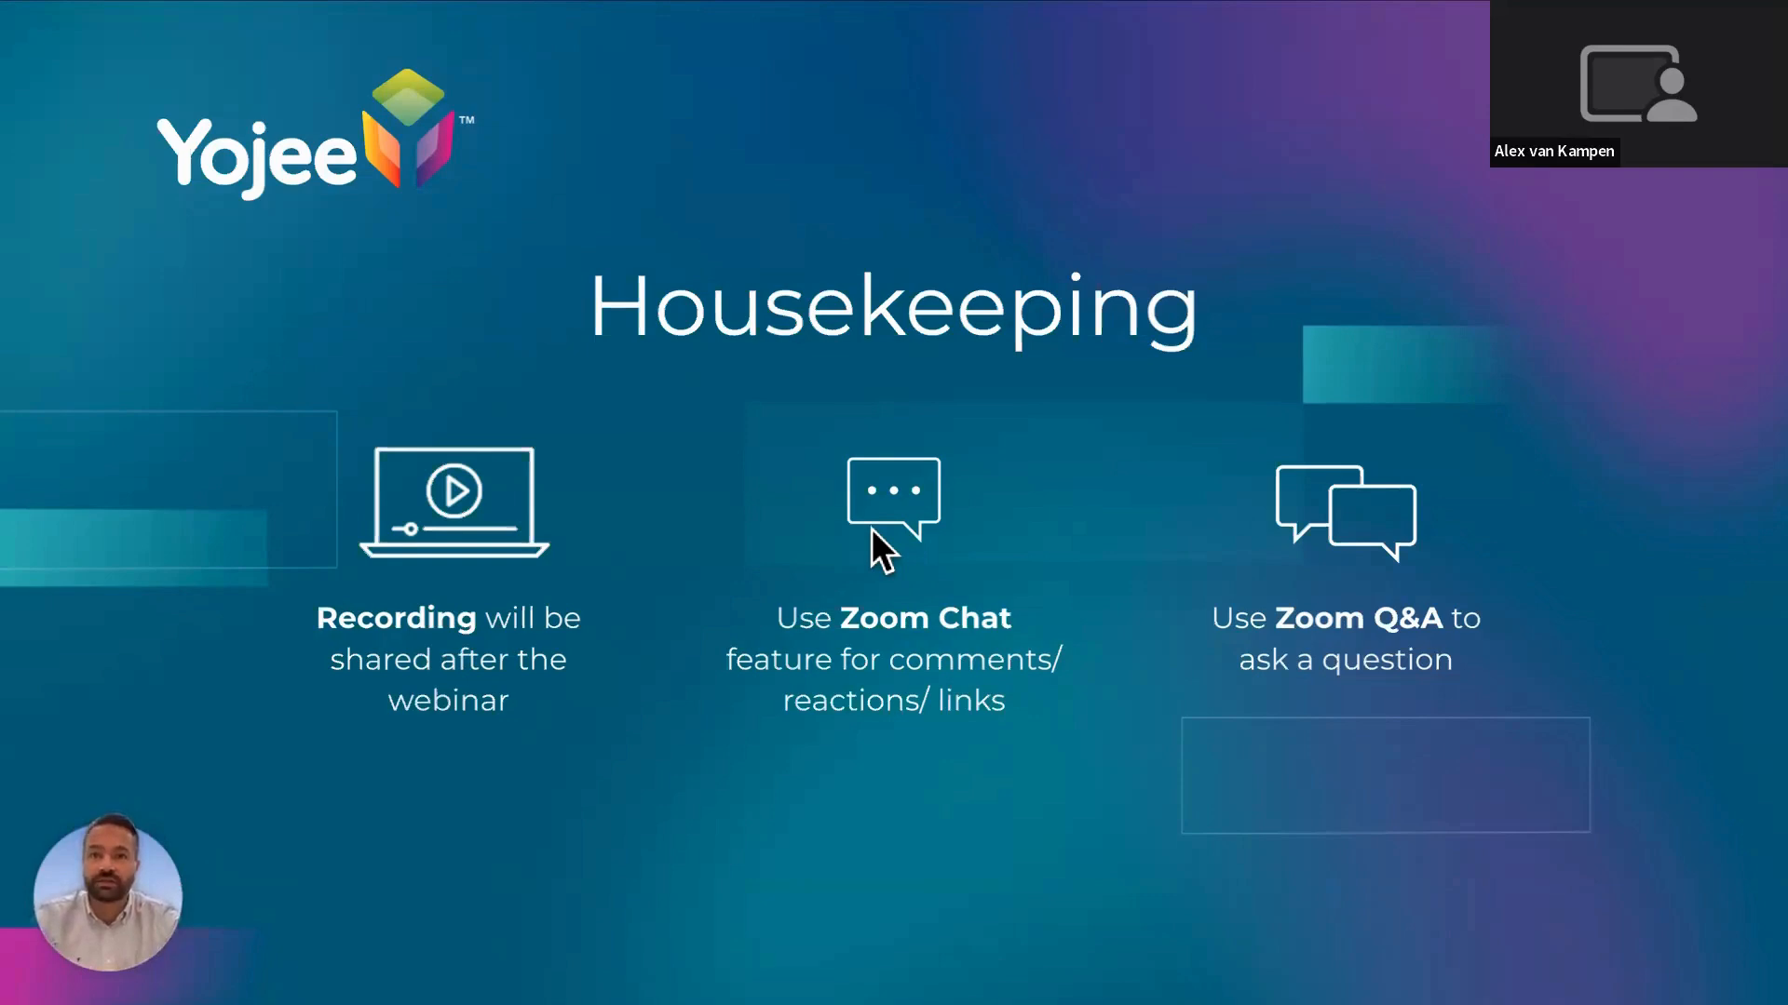
key(Escape)
Switch to Yojee Dispatcher and open the Home dashboard with its order counts and Singapore map.
key(ctrl+Tab)
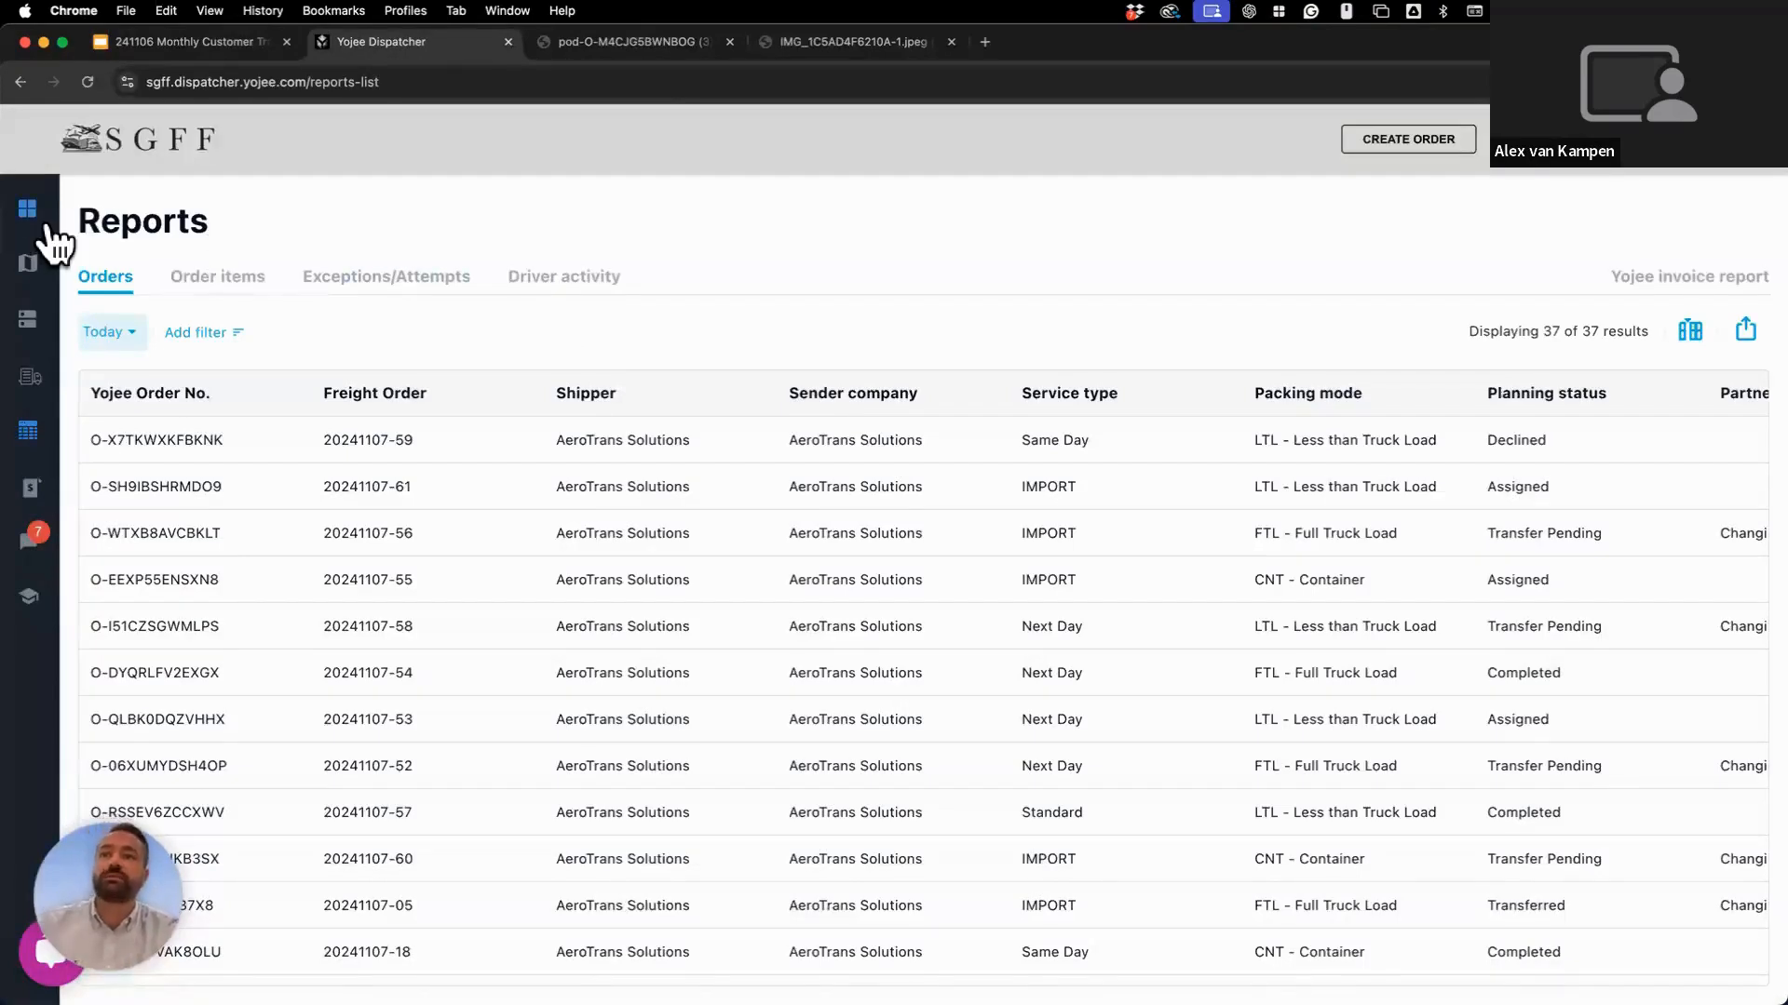
click(44, 226)
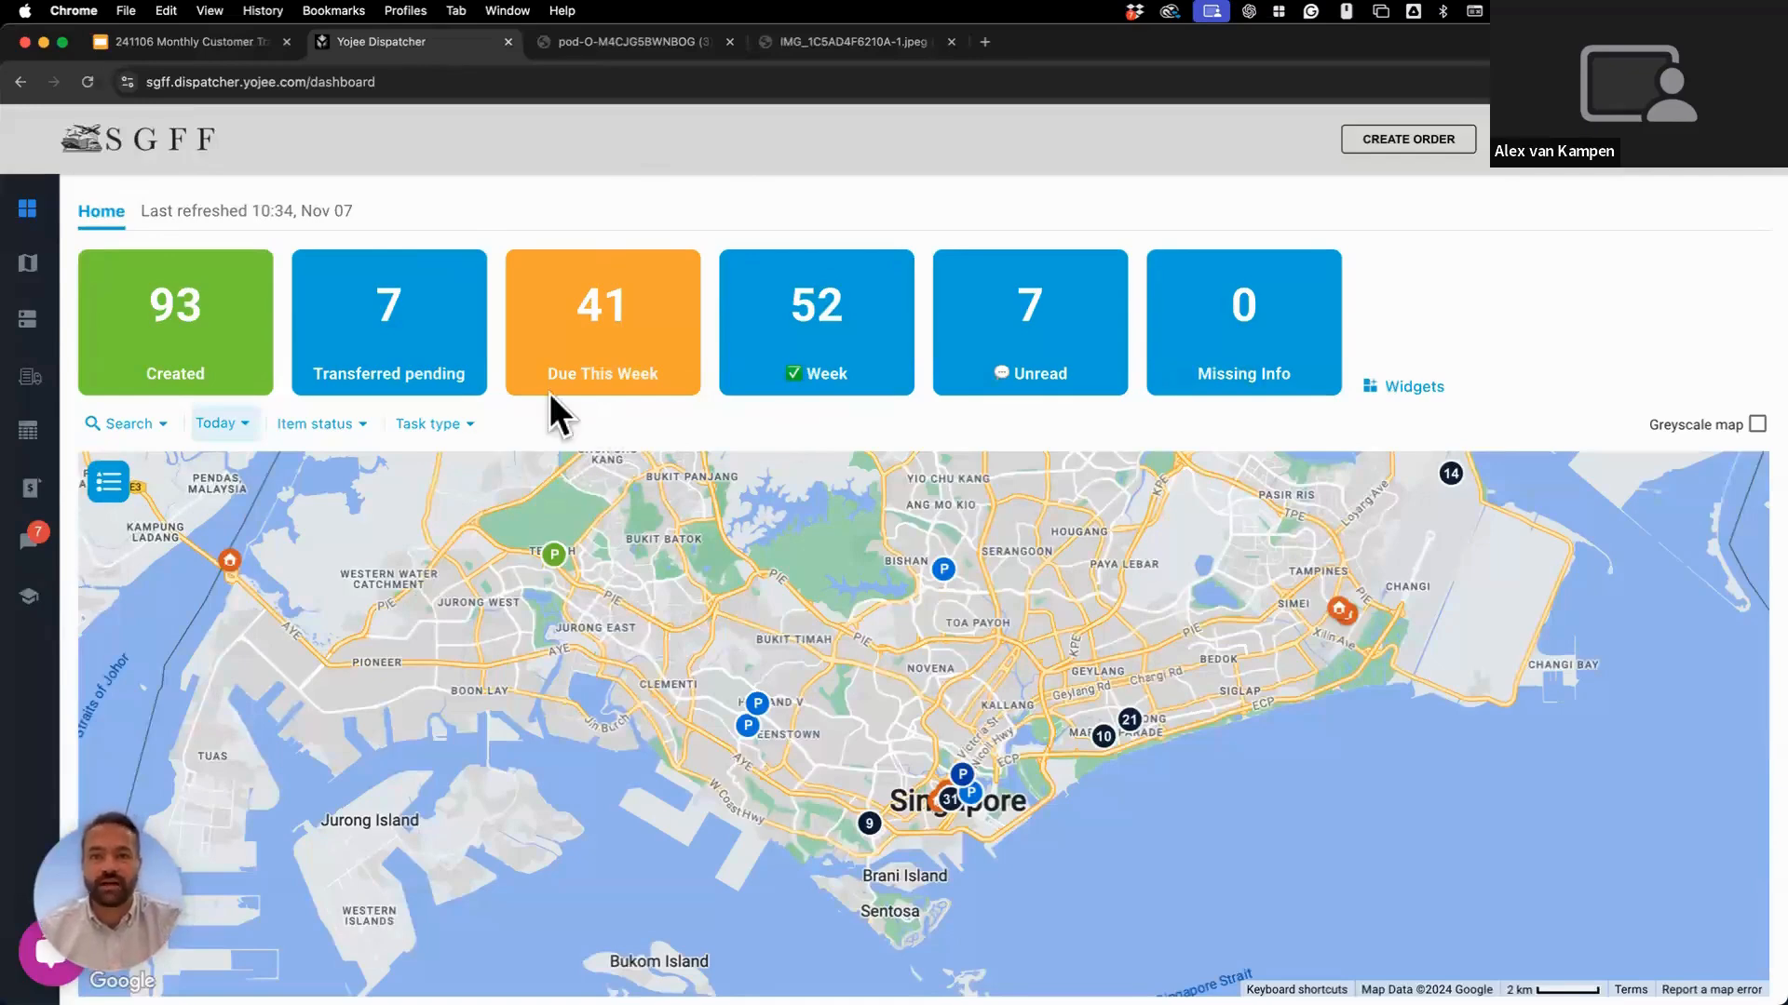
mouse_move(472, 398)
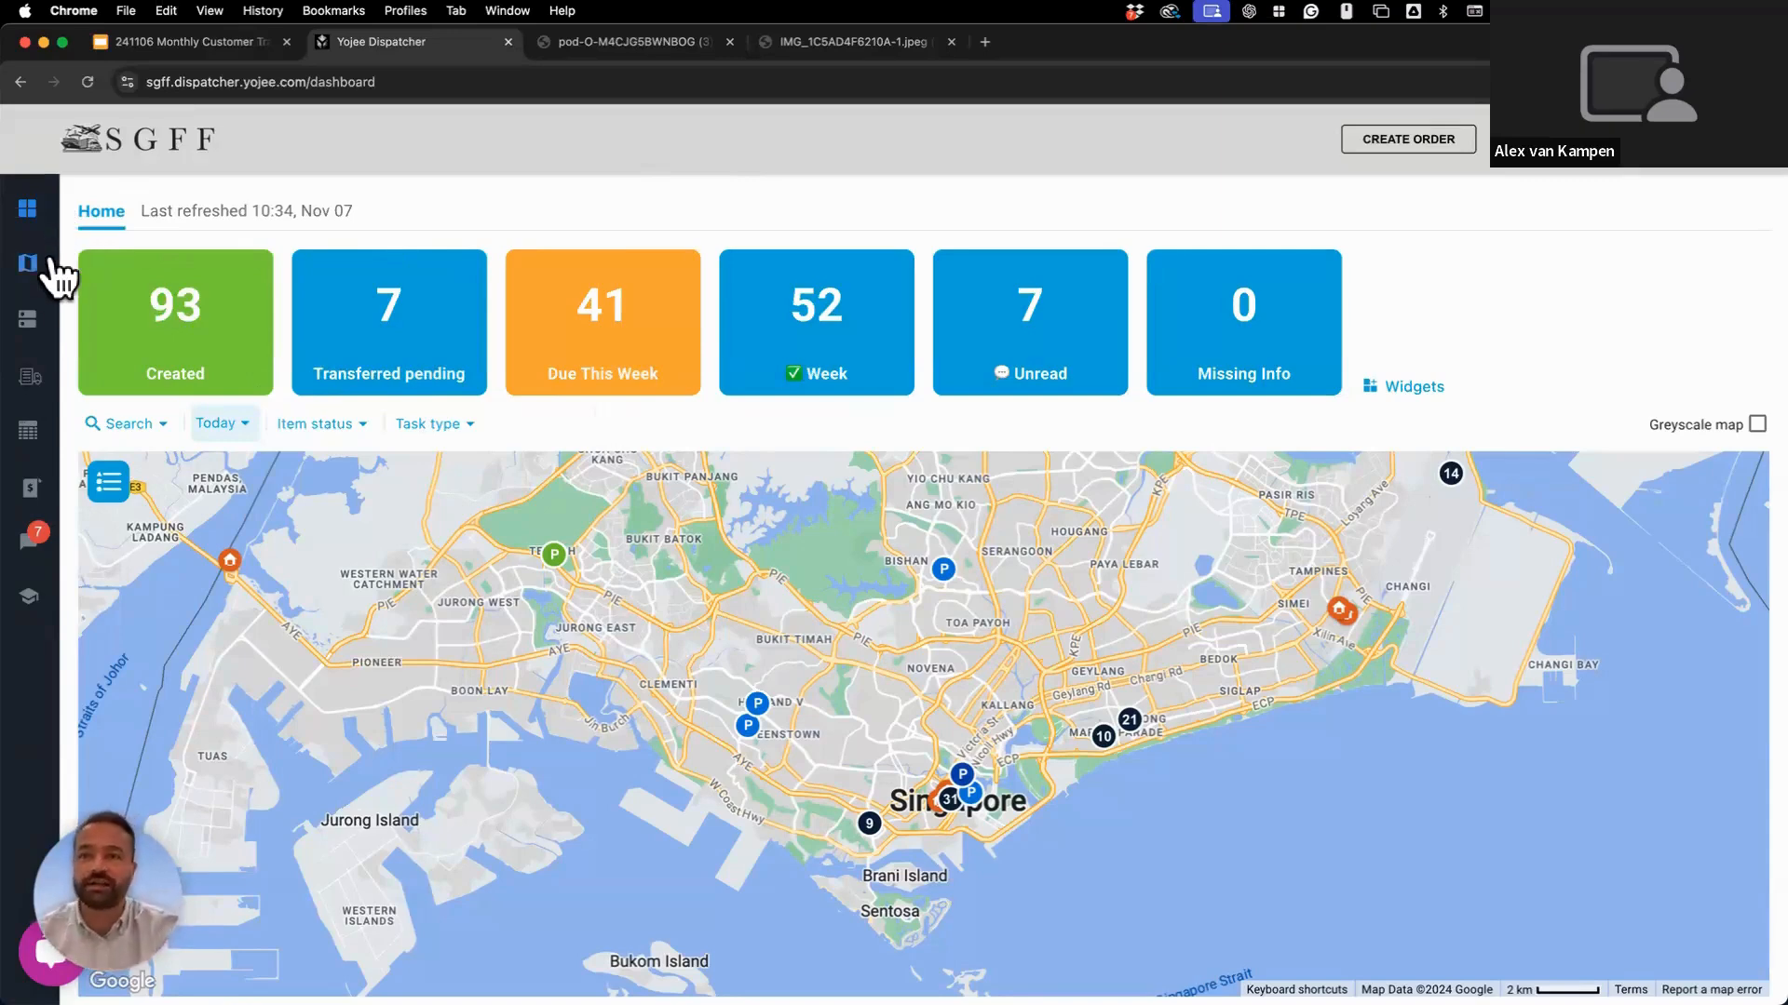
mouse_move(68, 411)
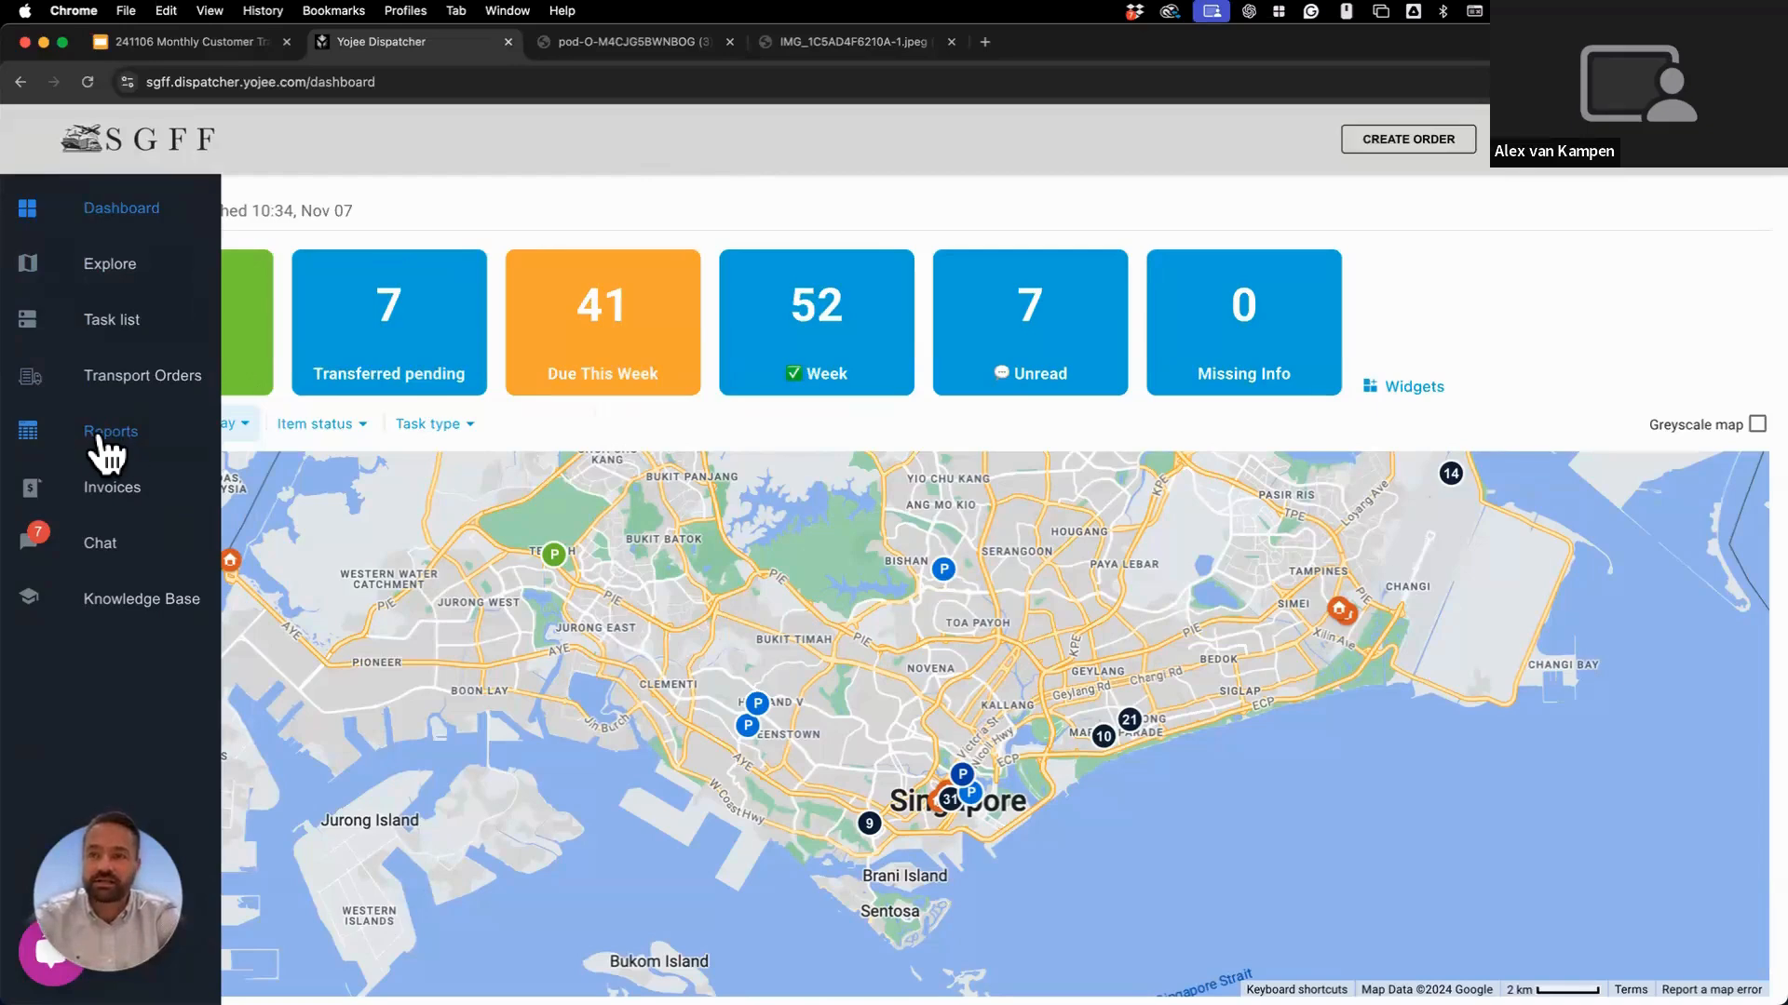
Open the Reports page's Orders table listing today's 37 orders.
click(98, 436)
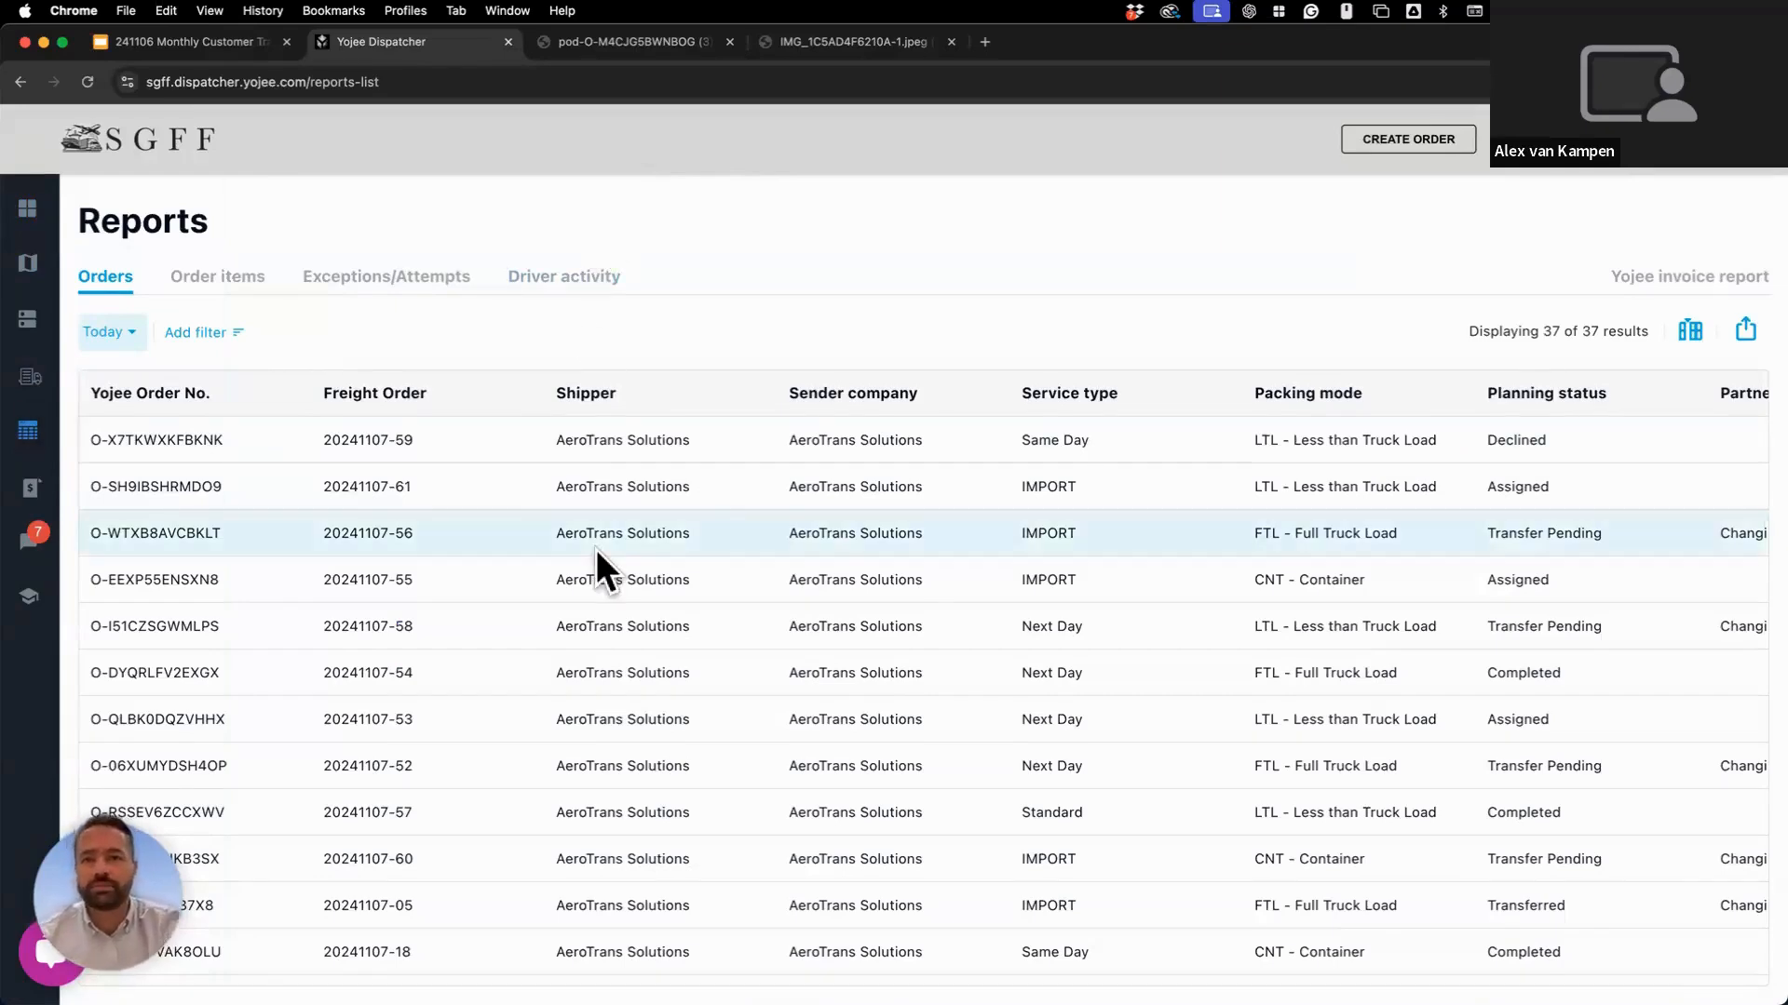
scroll(596, 549, right, 3)
scroll(596, 549, left, 3)
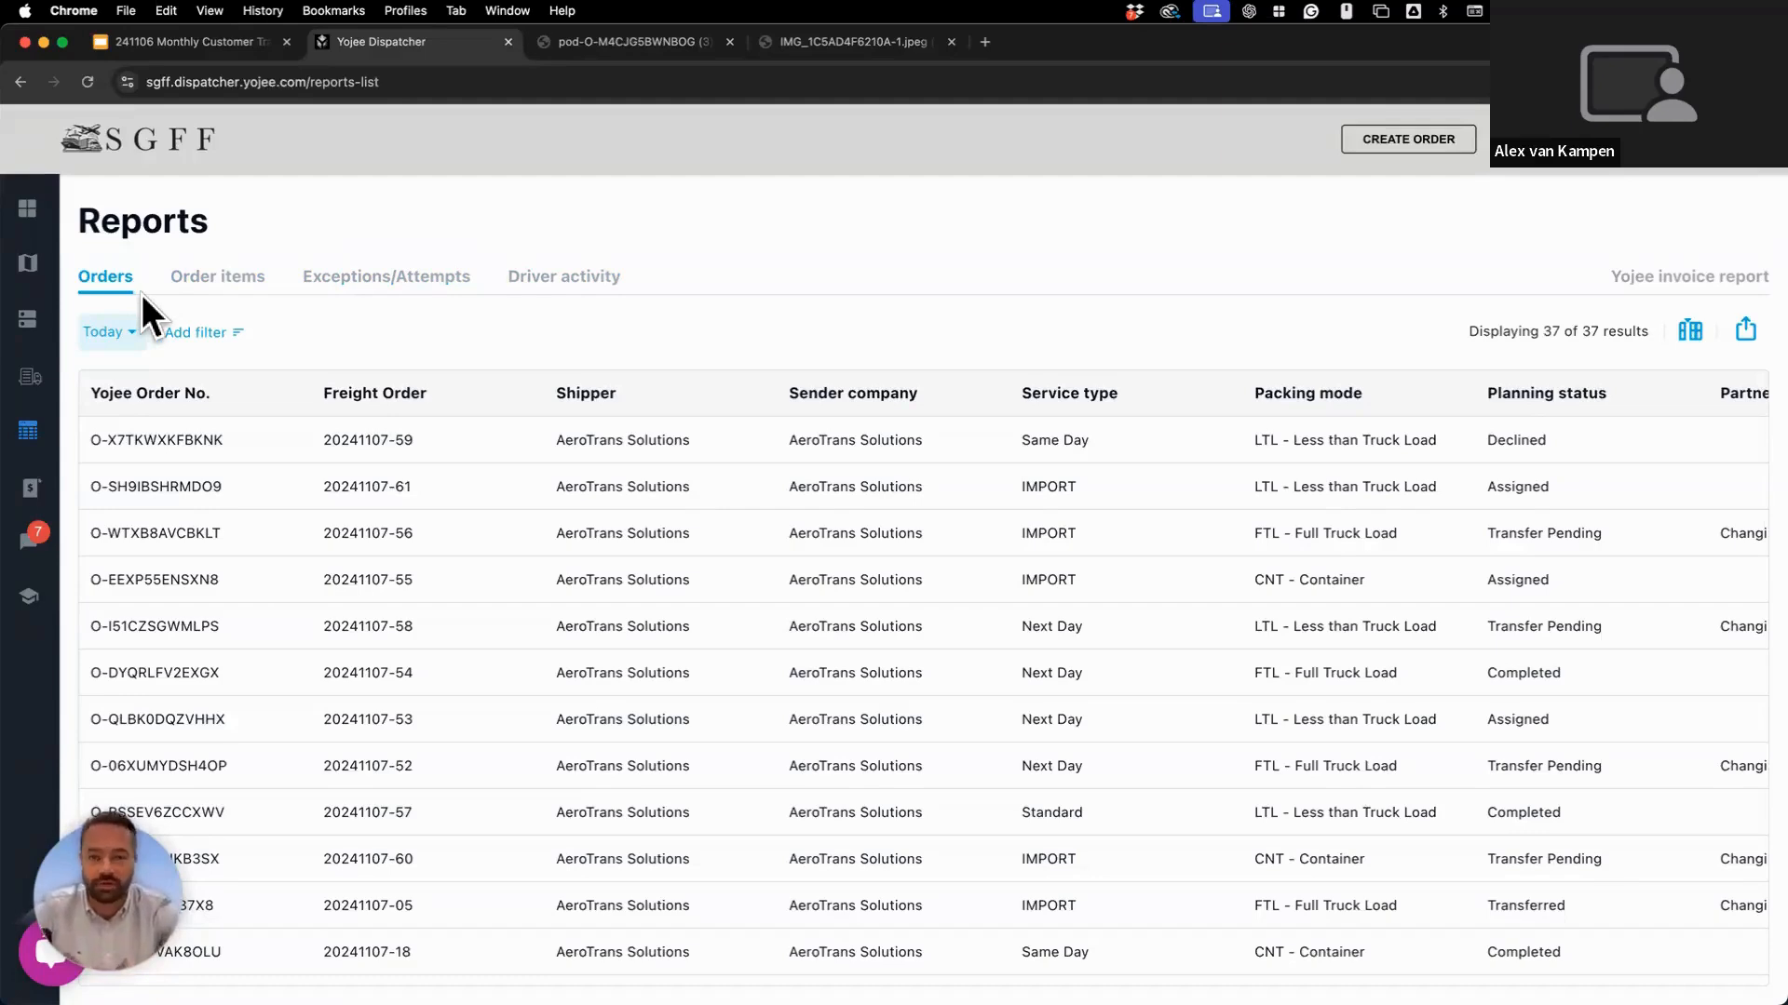
scroll(272, 616, down, 1)
scroll(272, 616, down, 3)
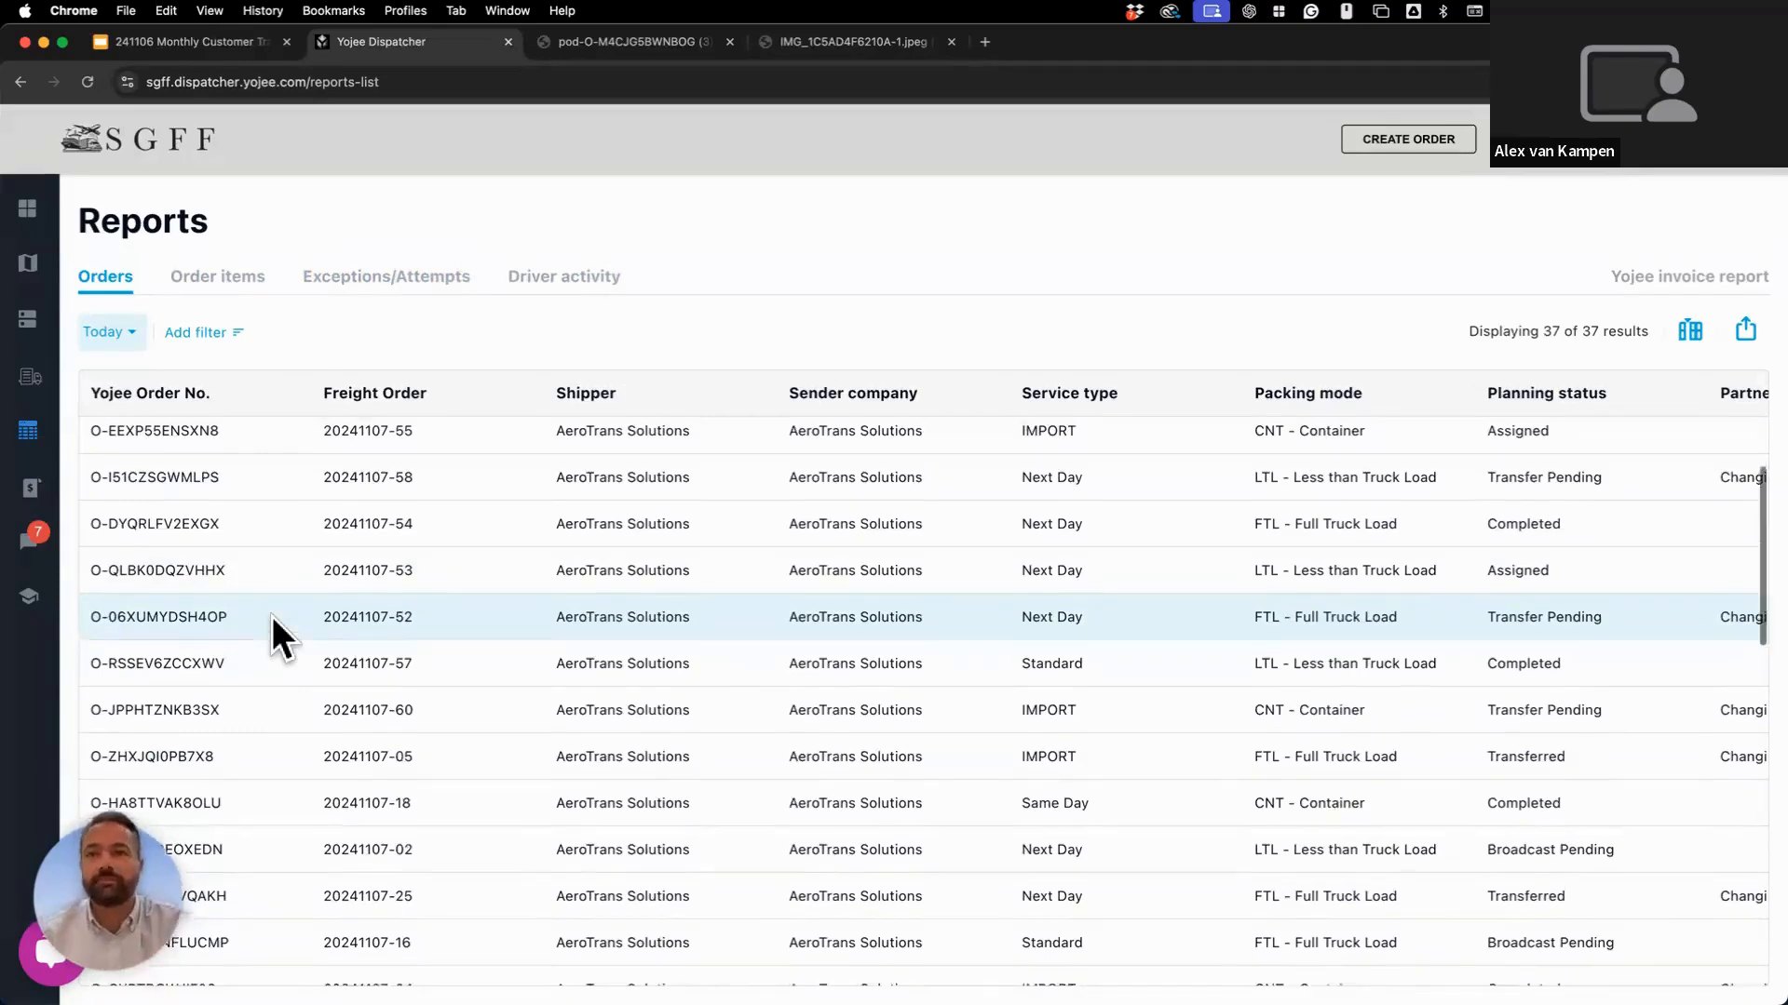
scroll(272, 617, up, 2)
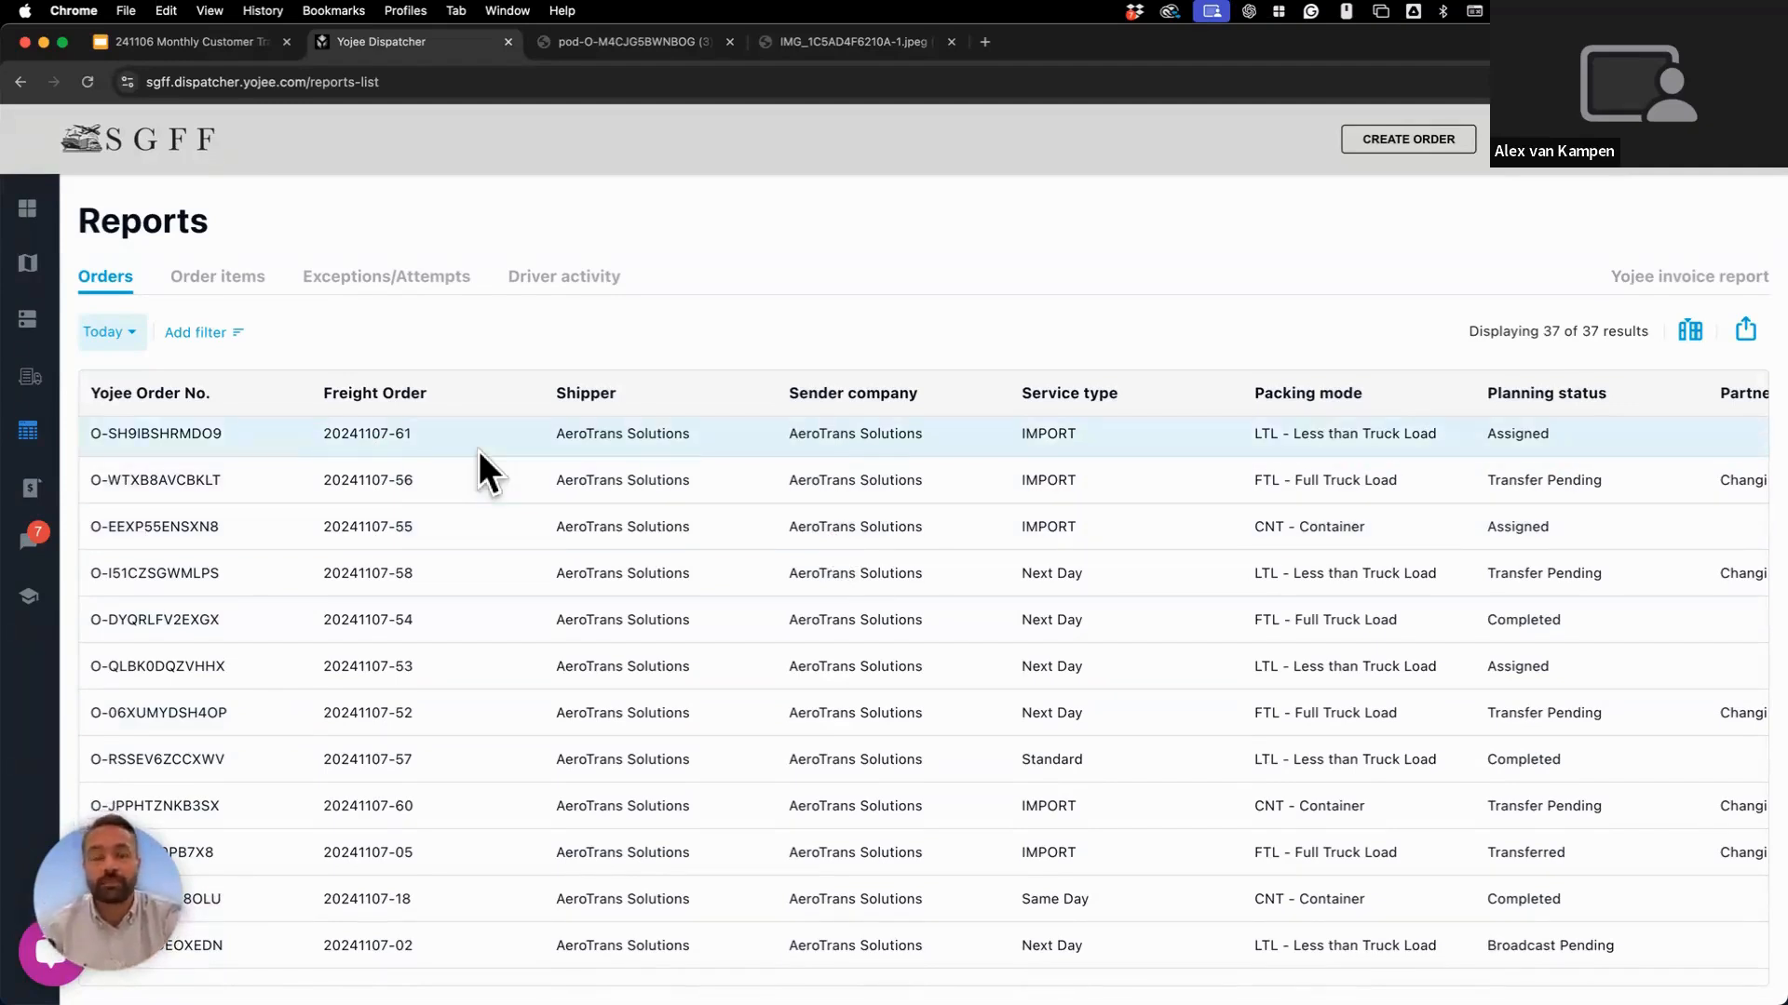
scroll(447, 566, down, 2)
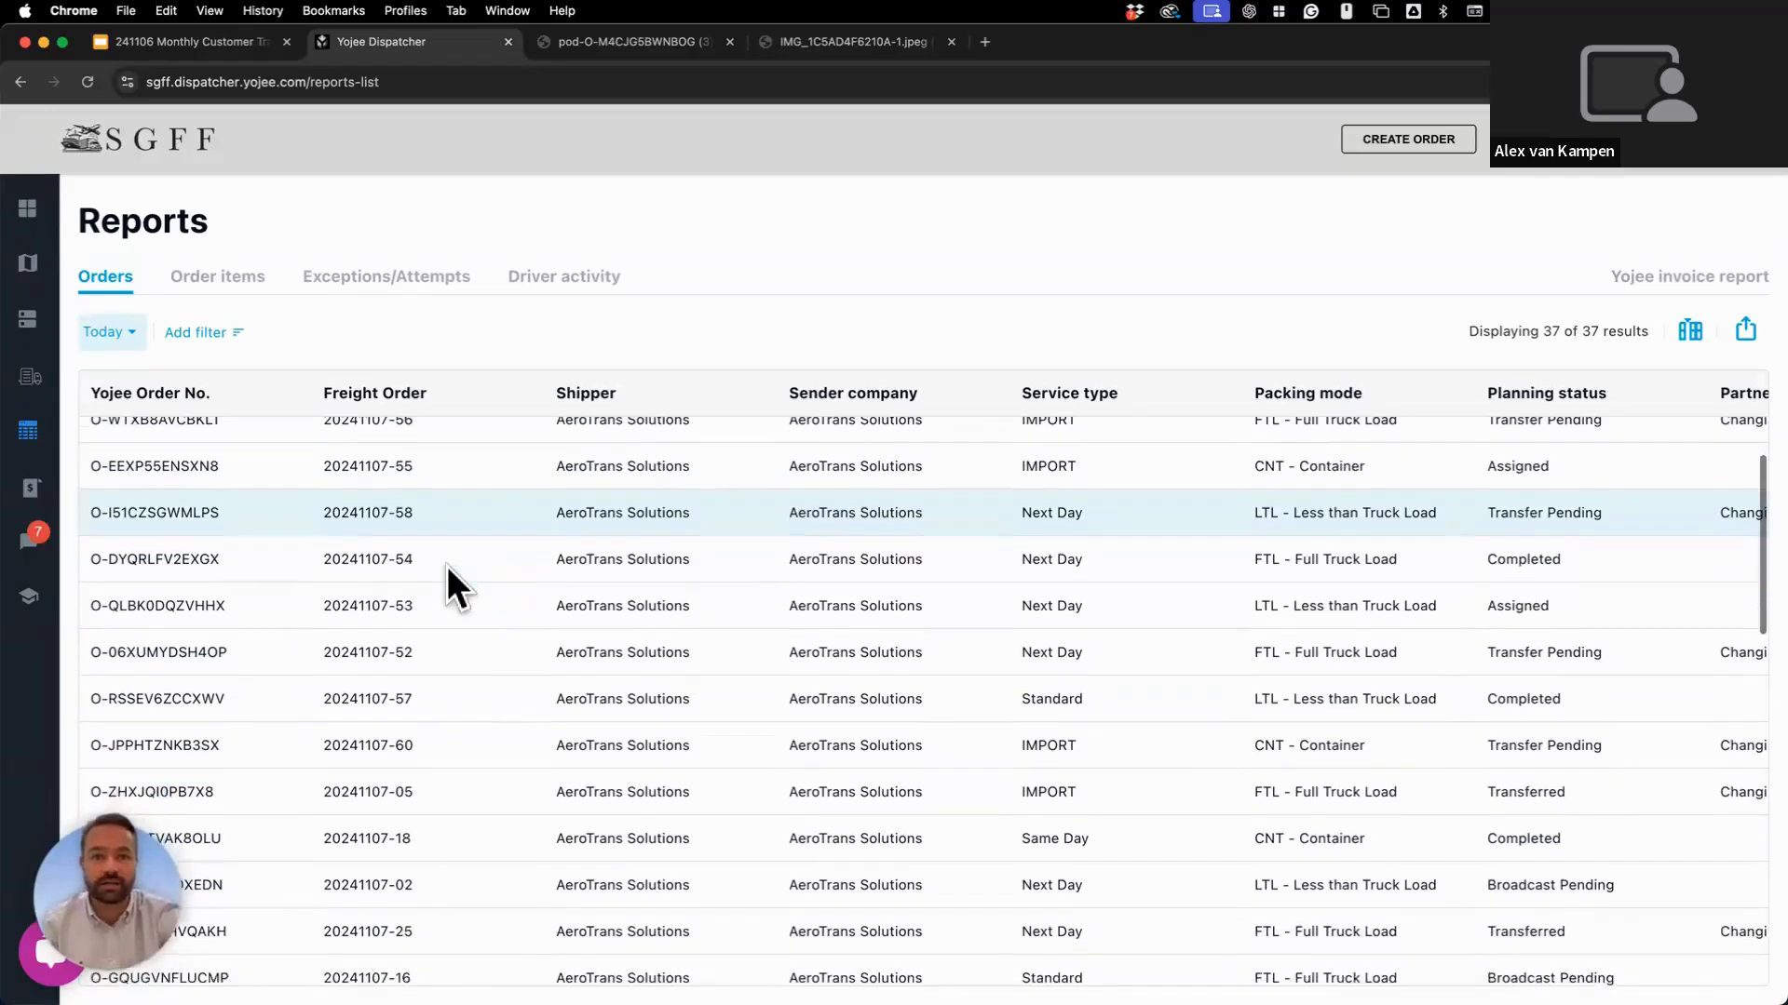
scroll(447, 566, up, 3)
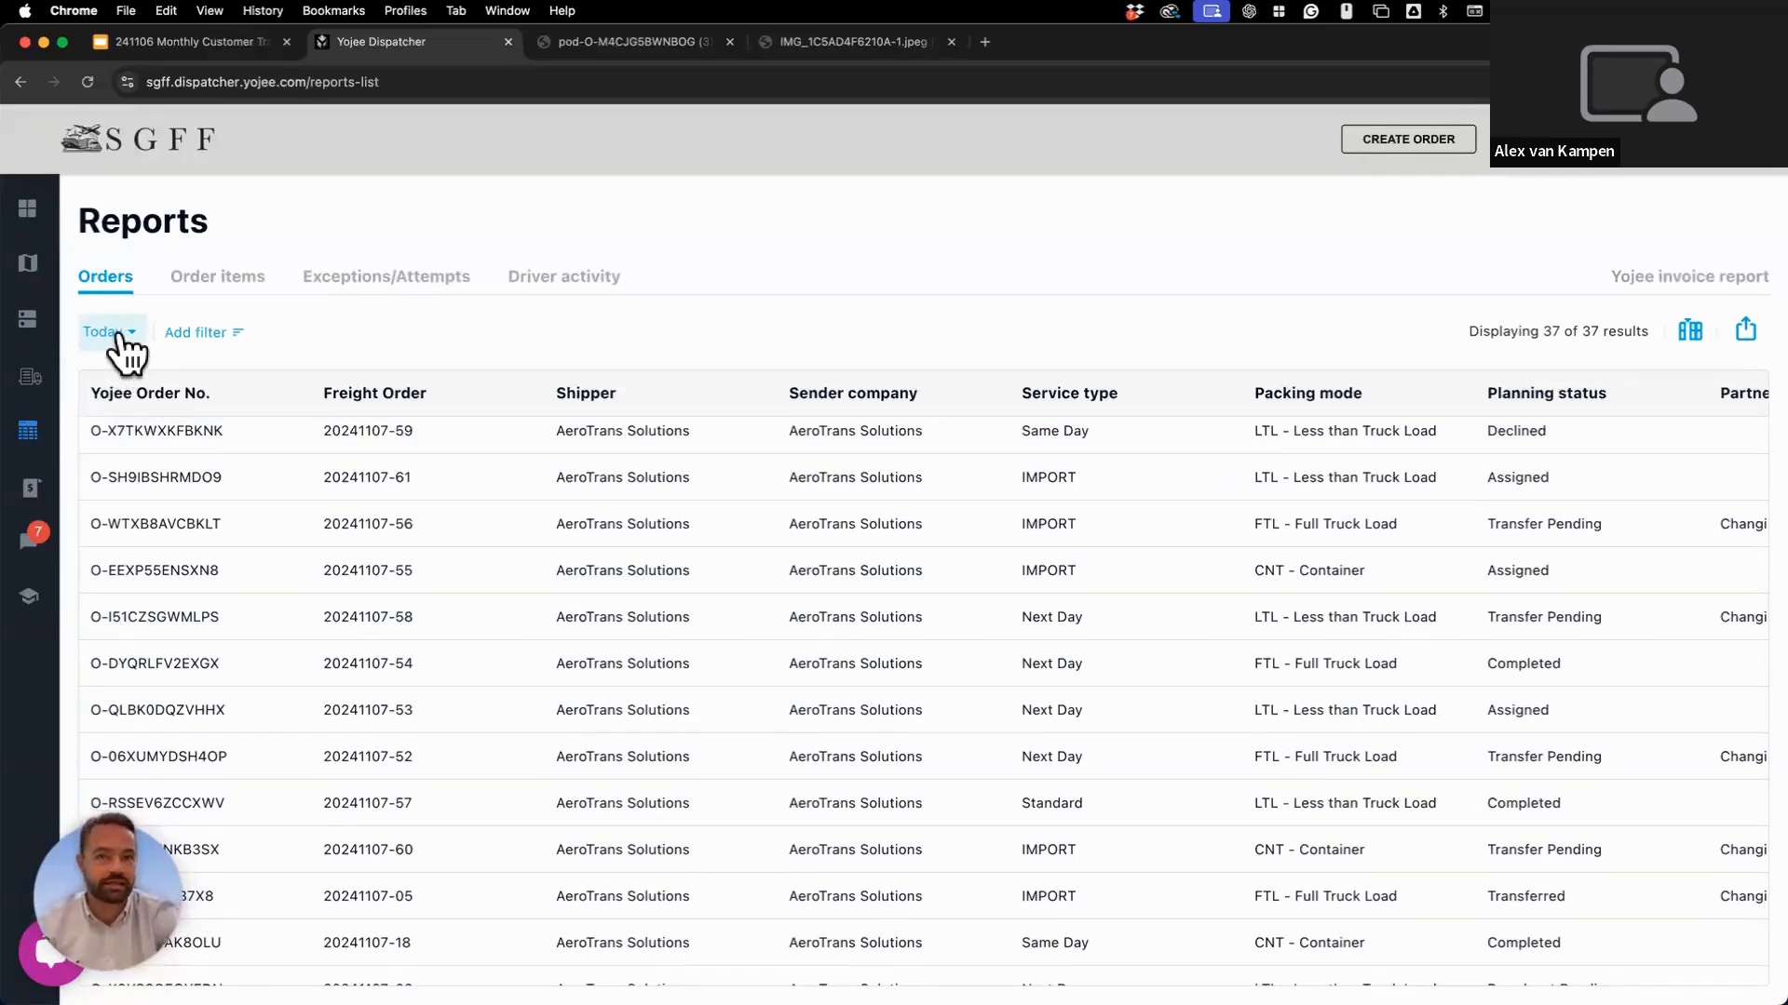
Change the orders report date preset from Today to This week, showing 93 orders.
click(119, 335)
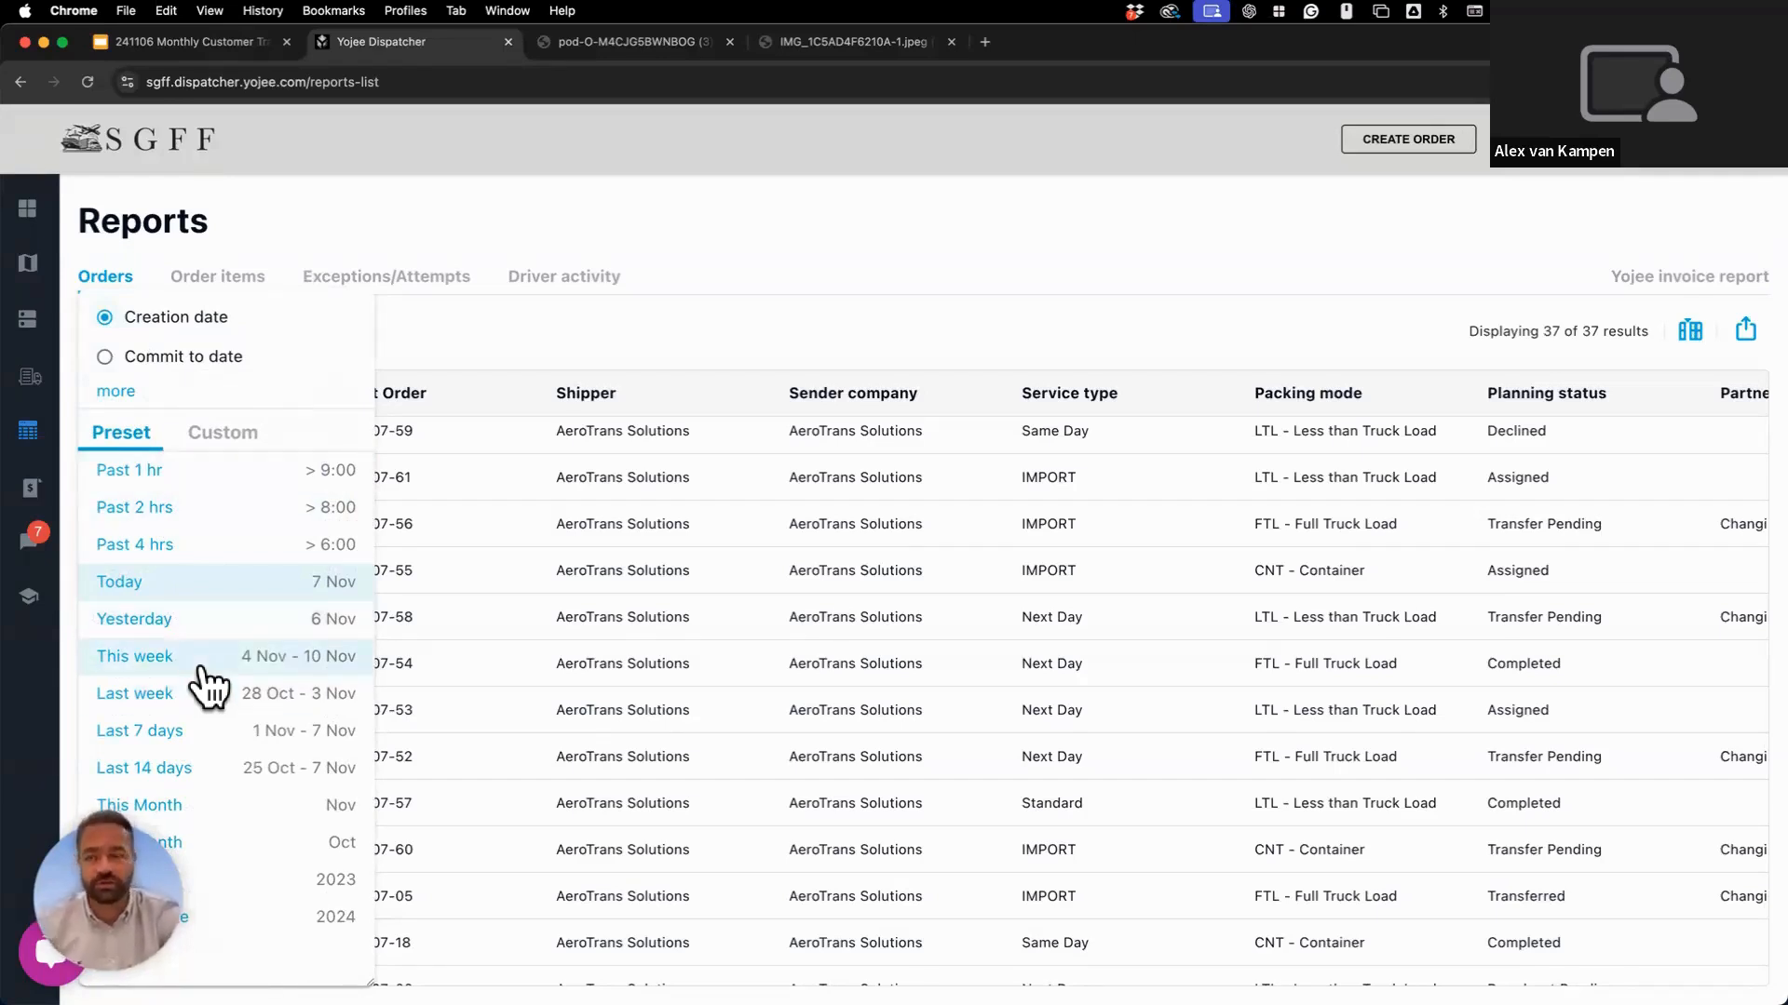
click(200, 663)
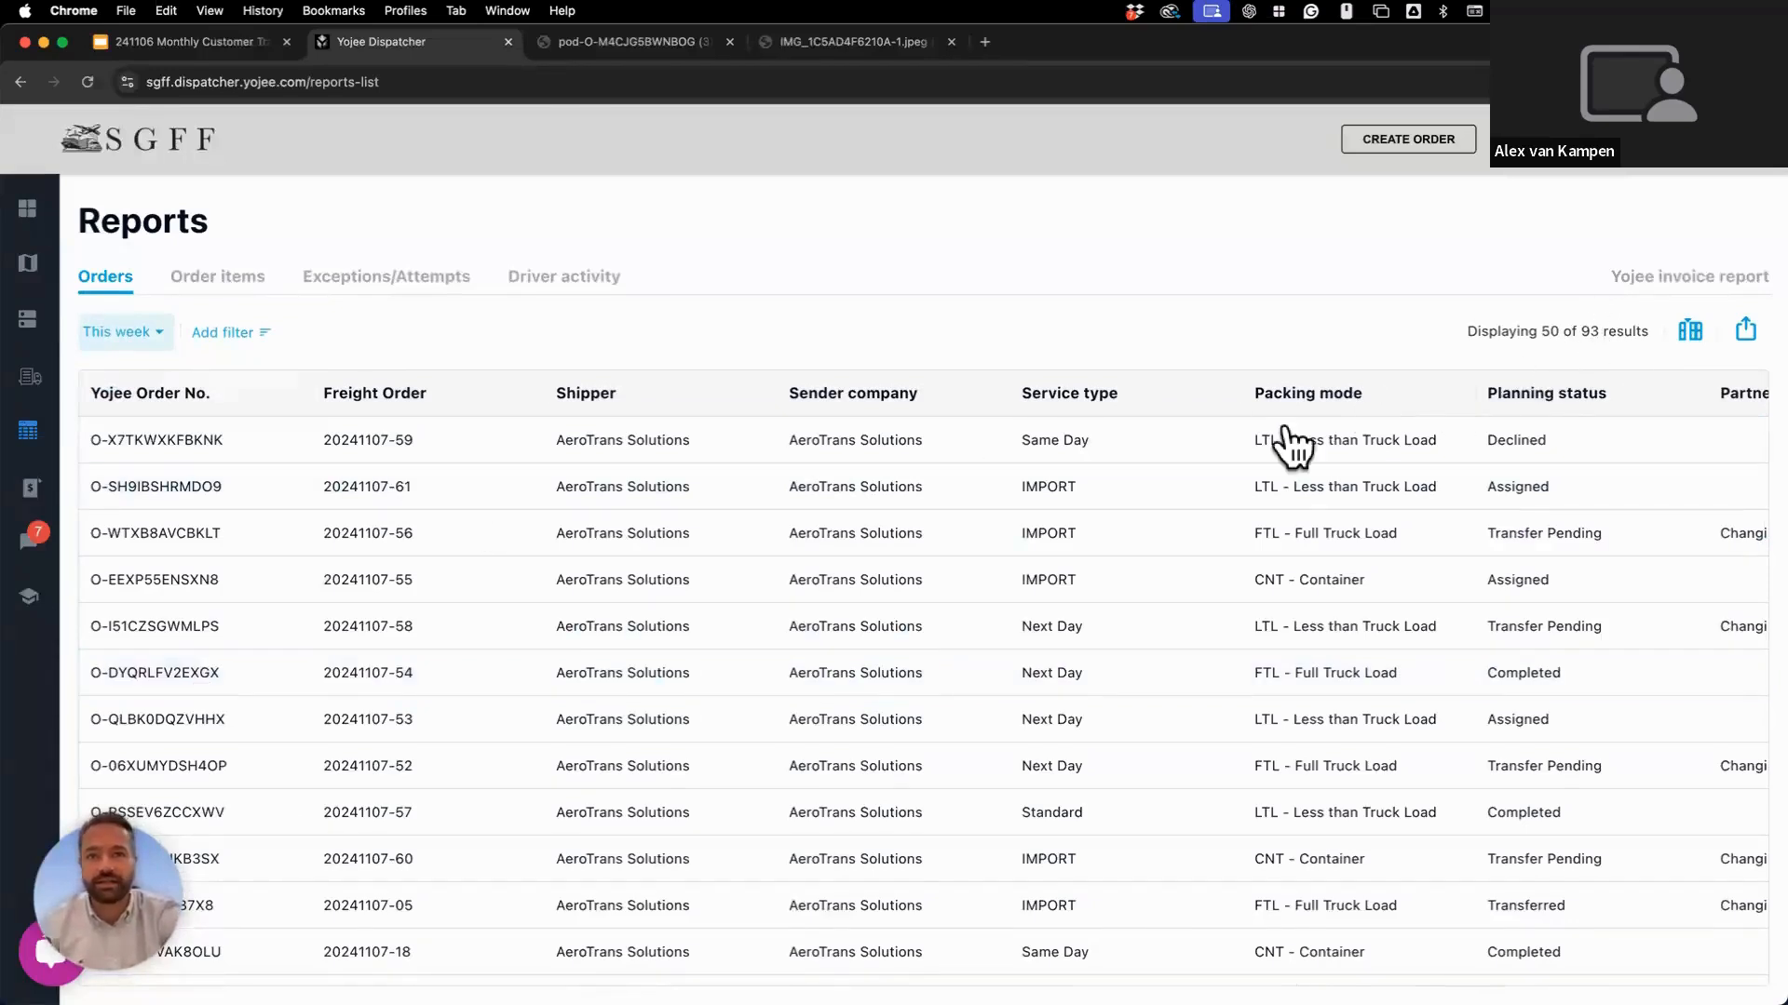
scroll(1179, 612, down, 2)
scroll(1179, 612, up, 2)
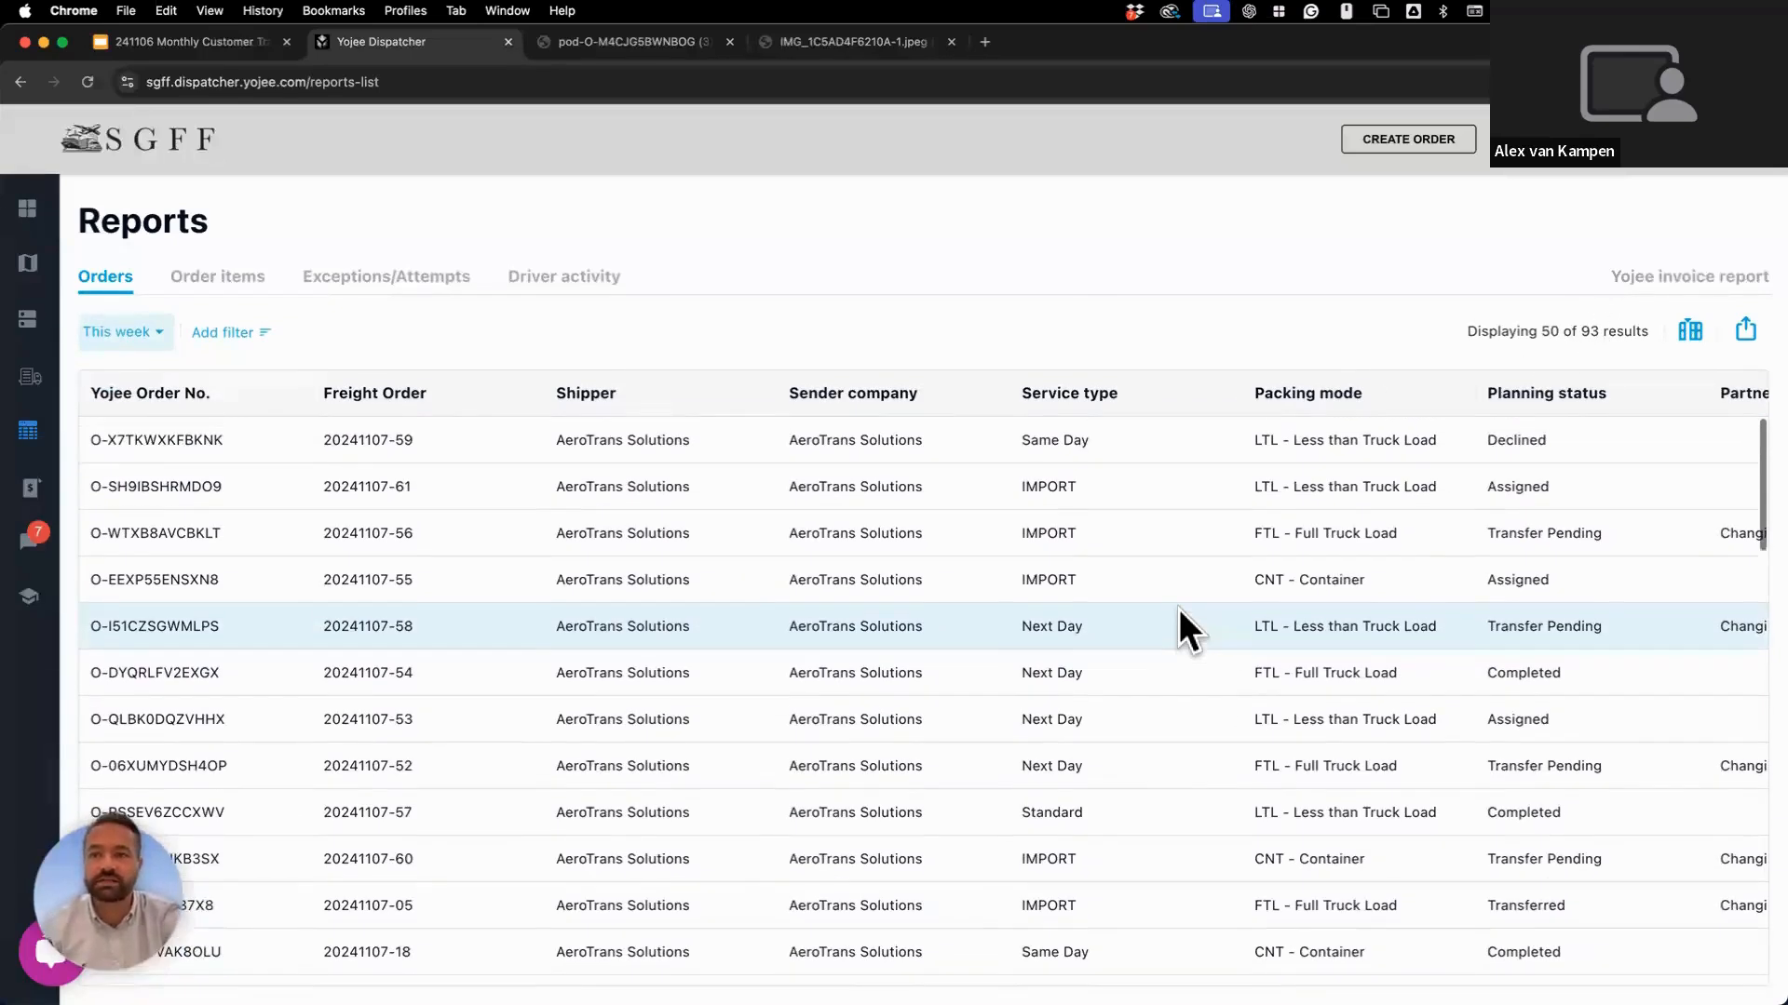
click(167, 347)
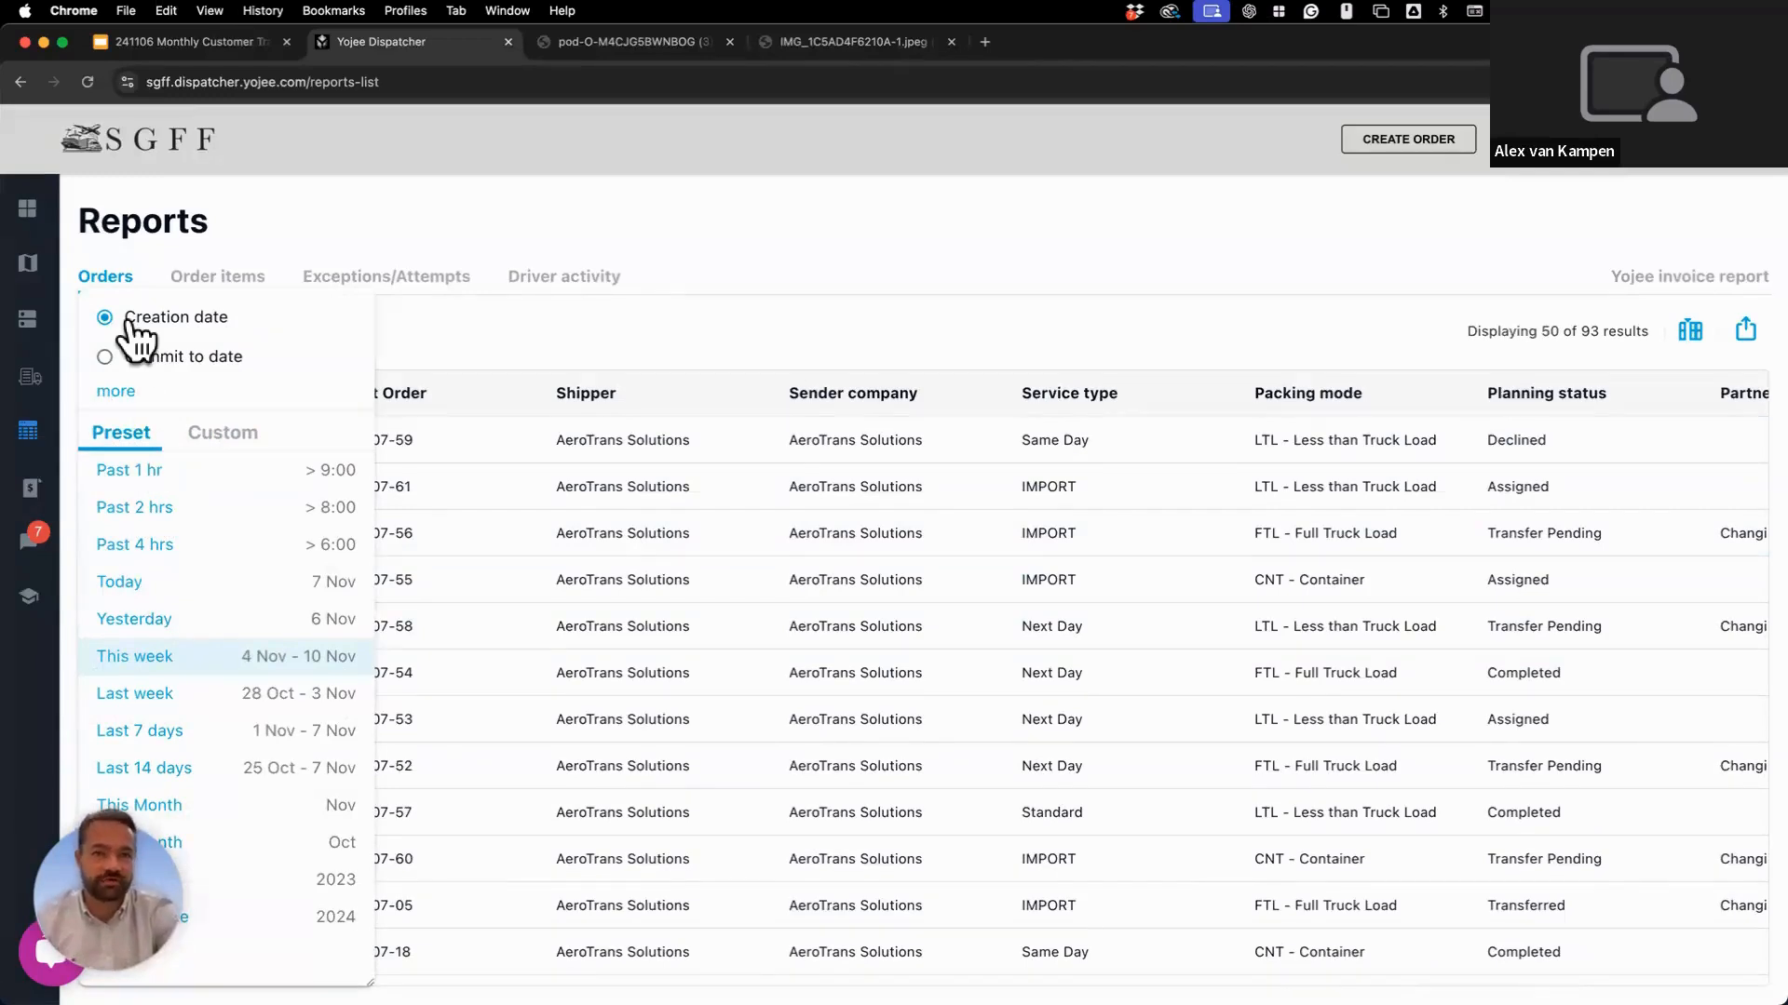
Set a custom creation-date range from 8 October 2024 to 6 November 2024, giving 94 orders.
click(116, 392)
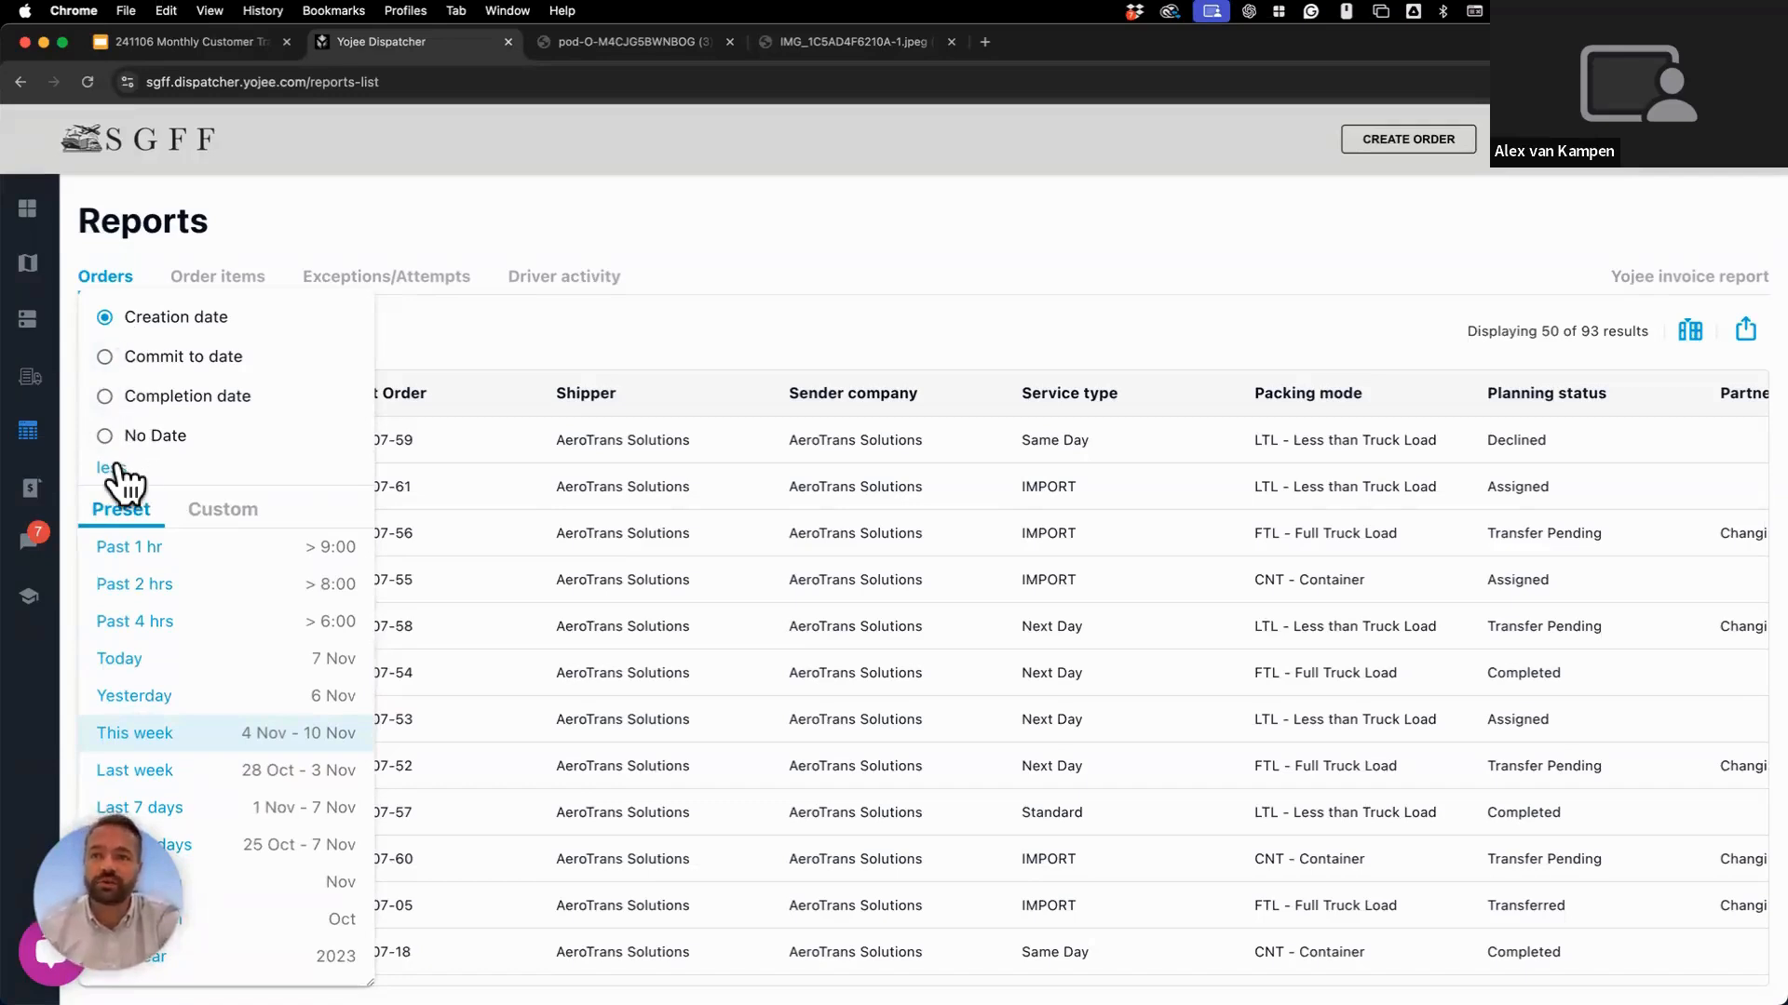
scroll(192, 679, down, 1)
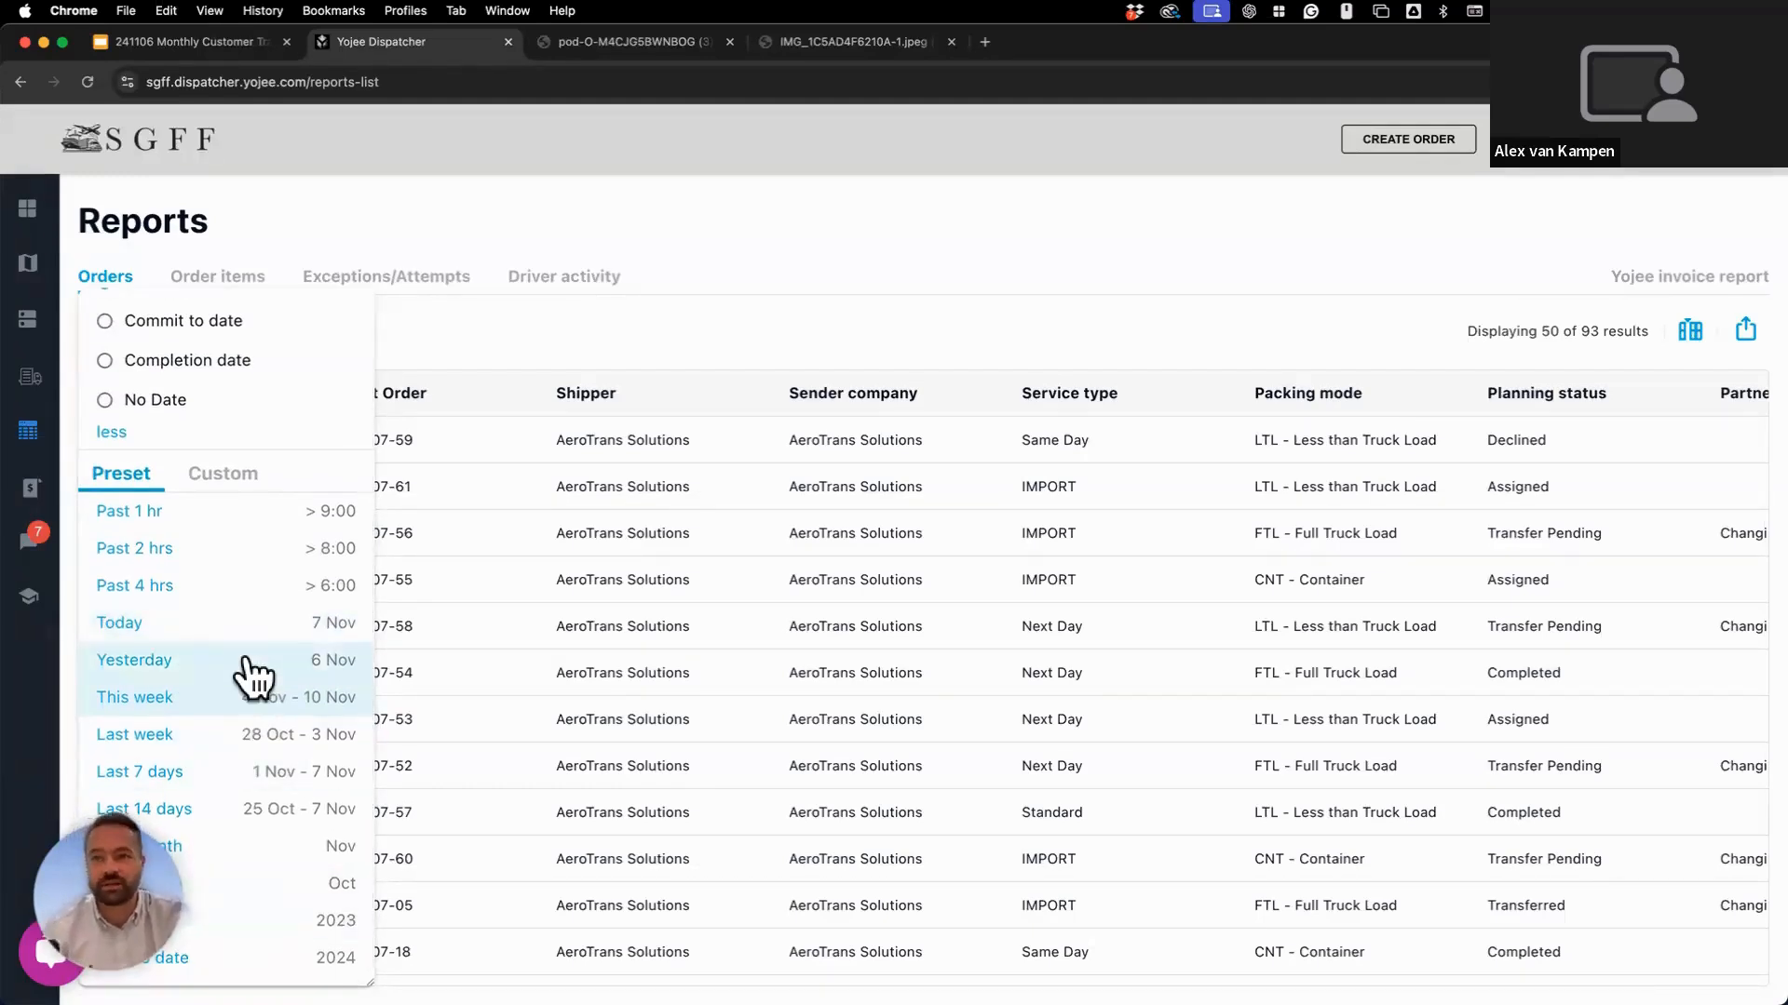
click(223, 477)
click(139, 551)
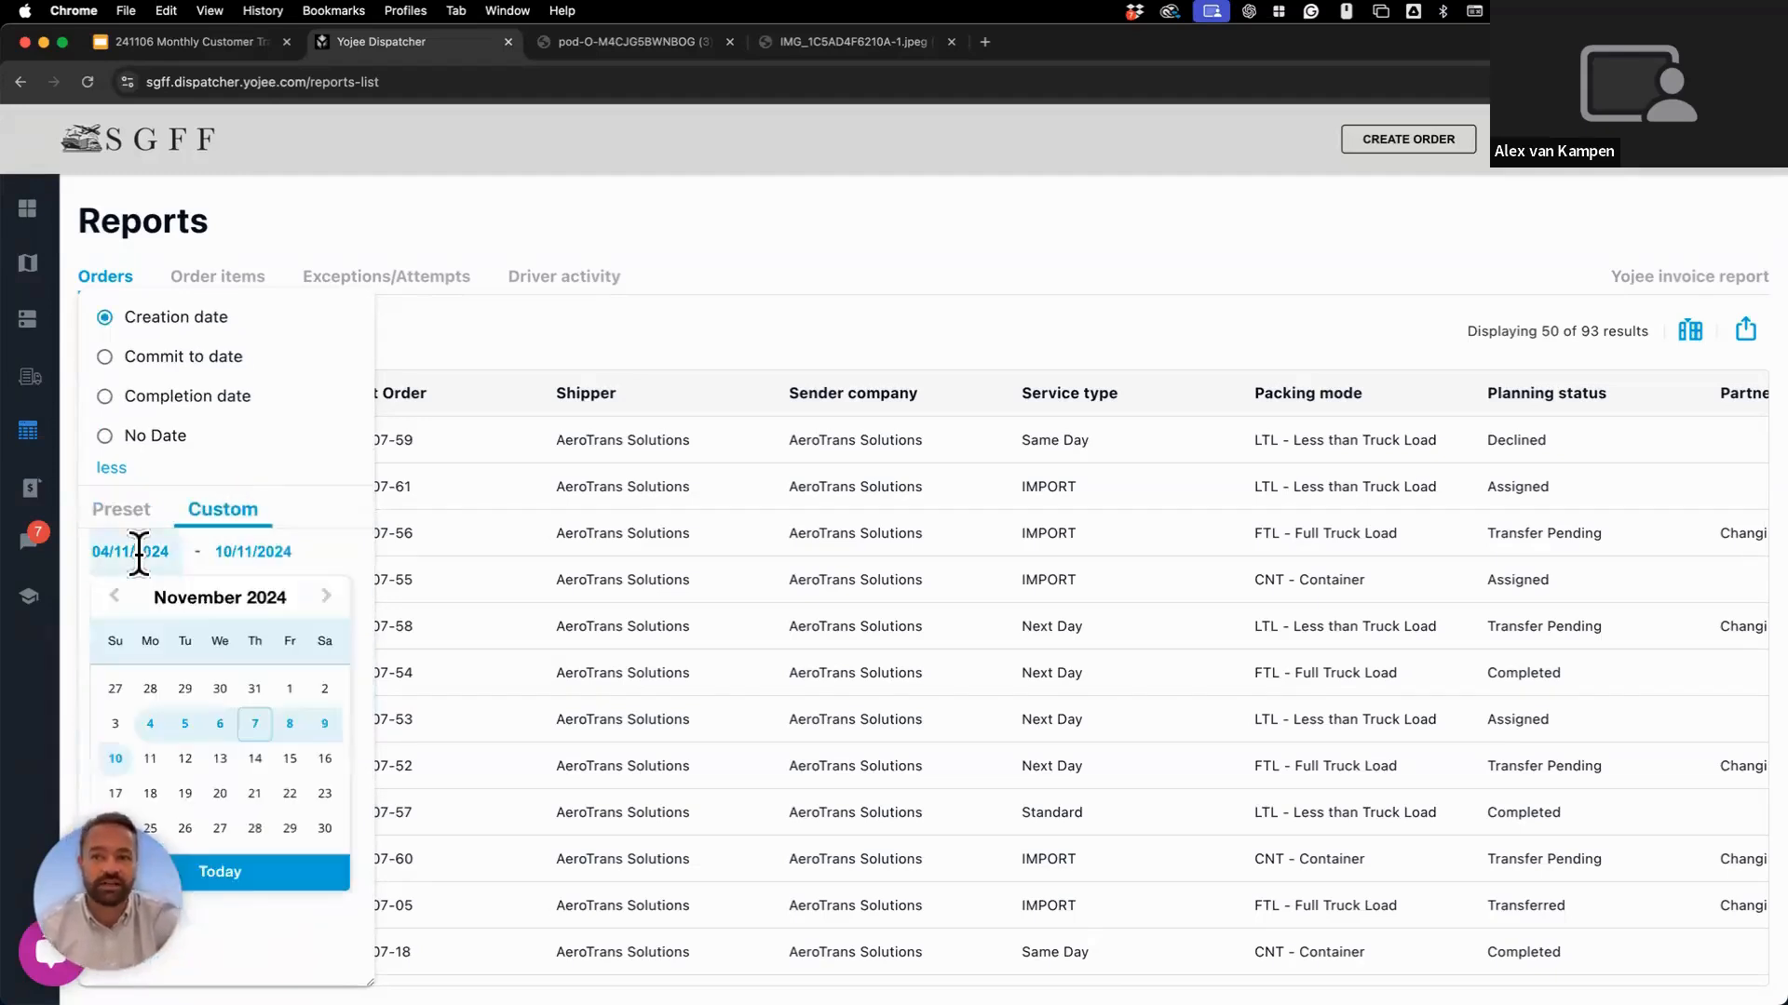
click(114, 597)
click(186, 730)
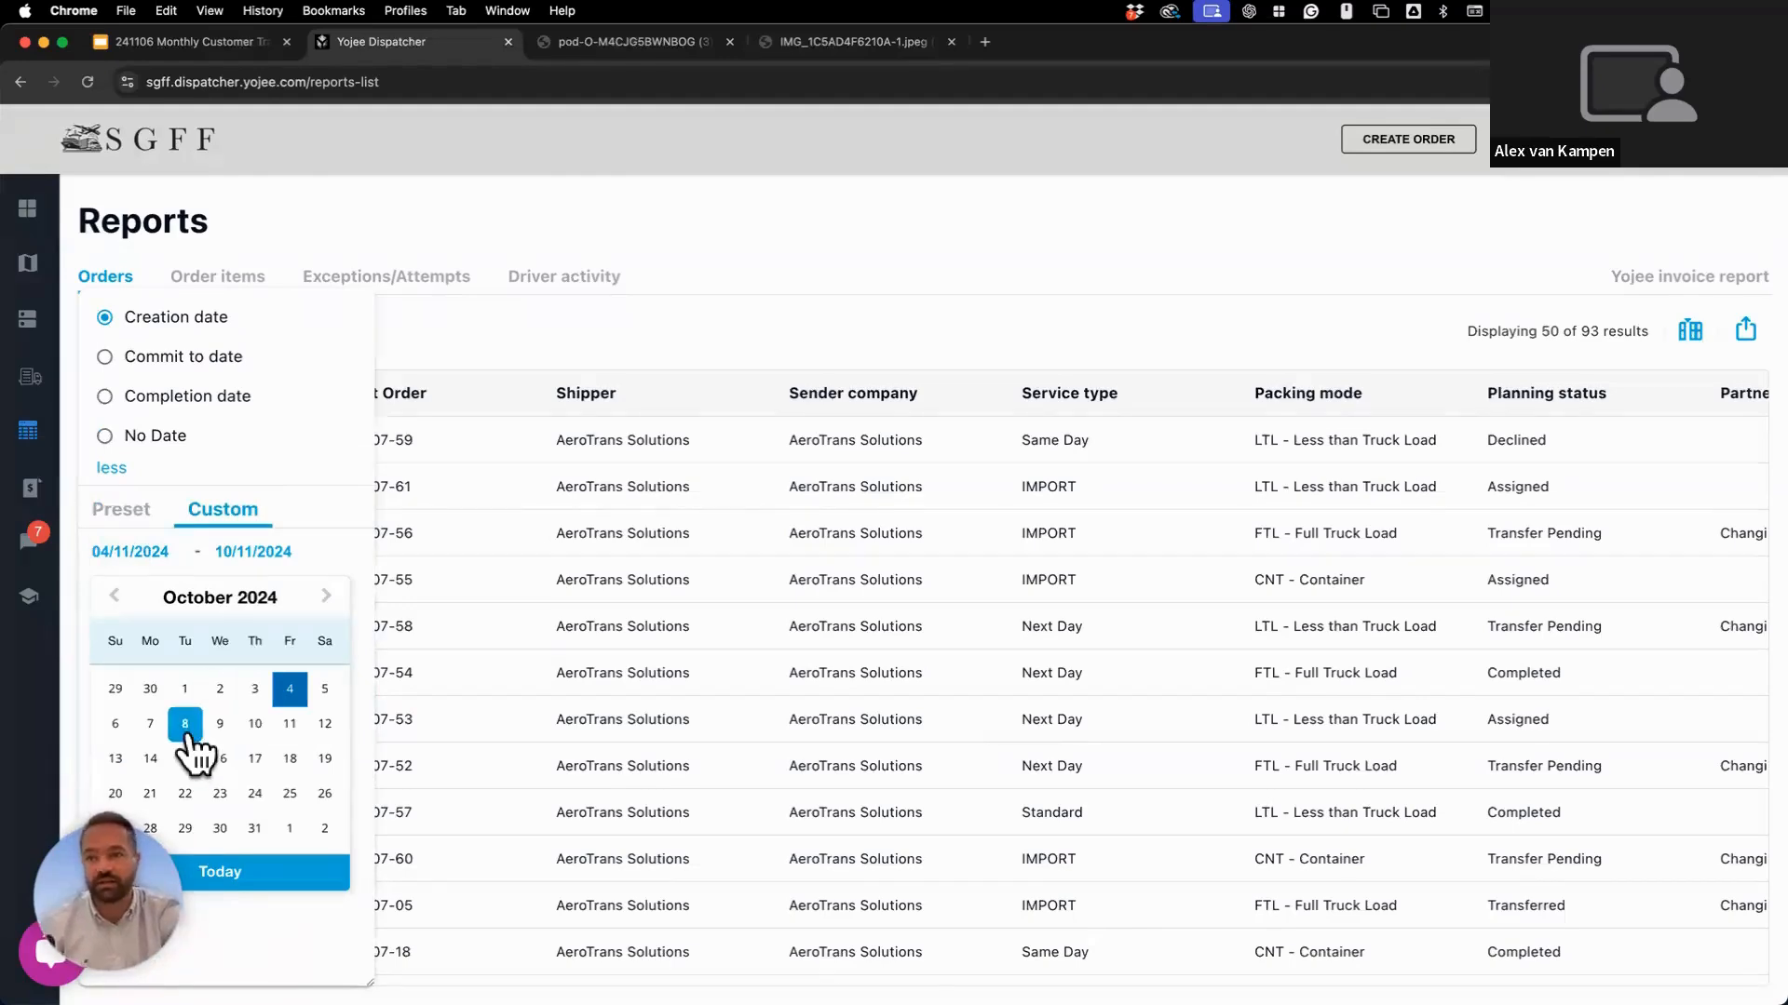
click(326, 597)
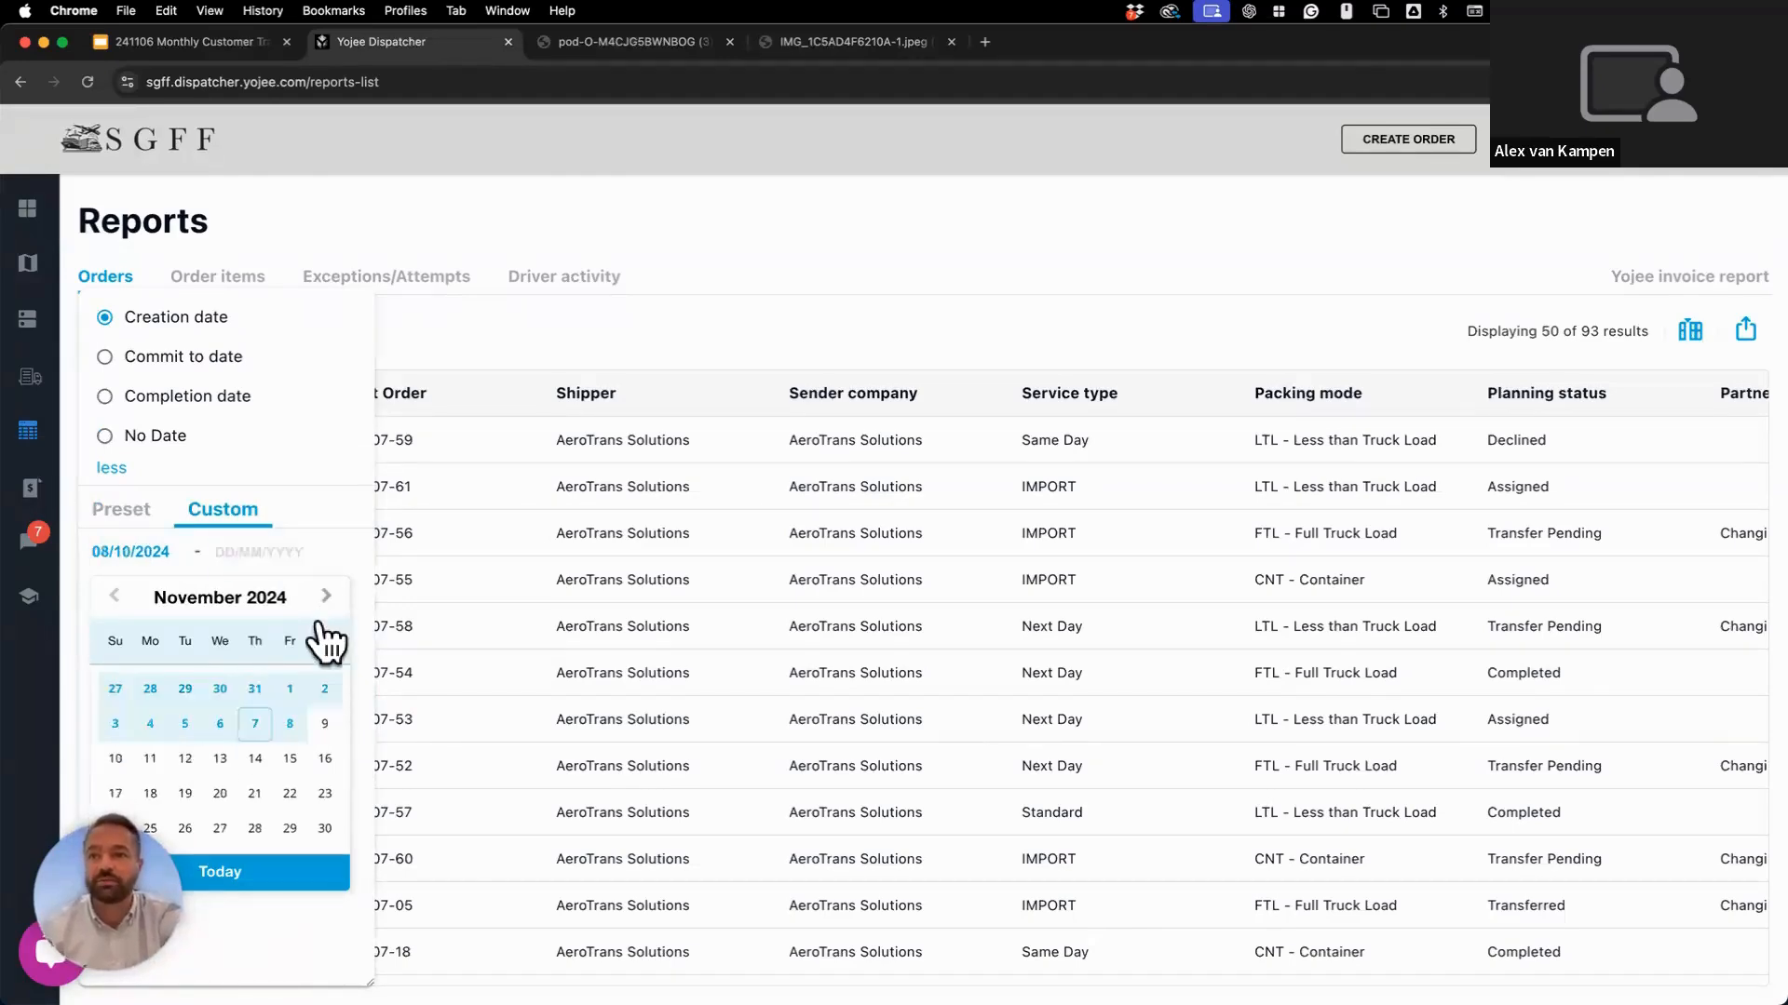
click(220, 724)
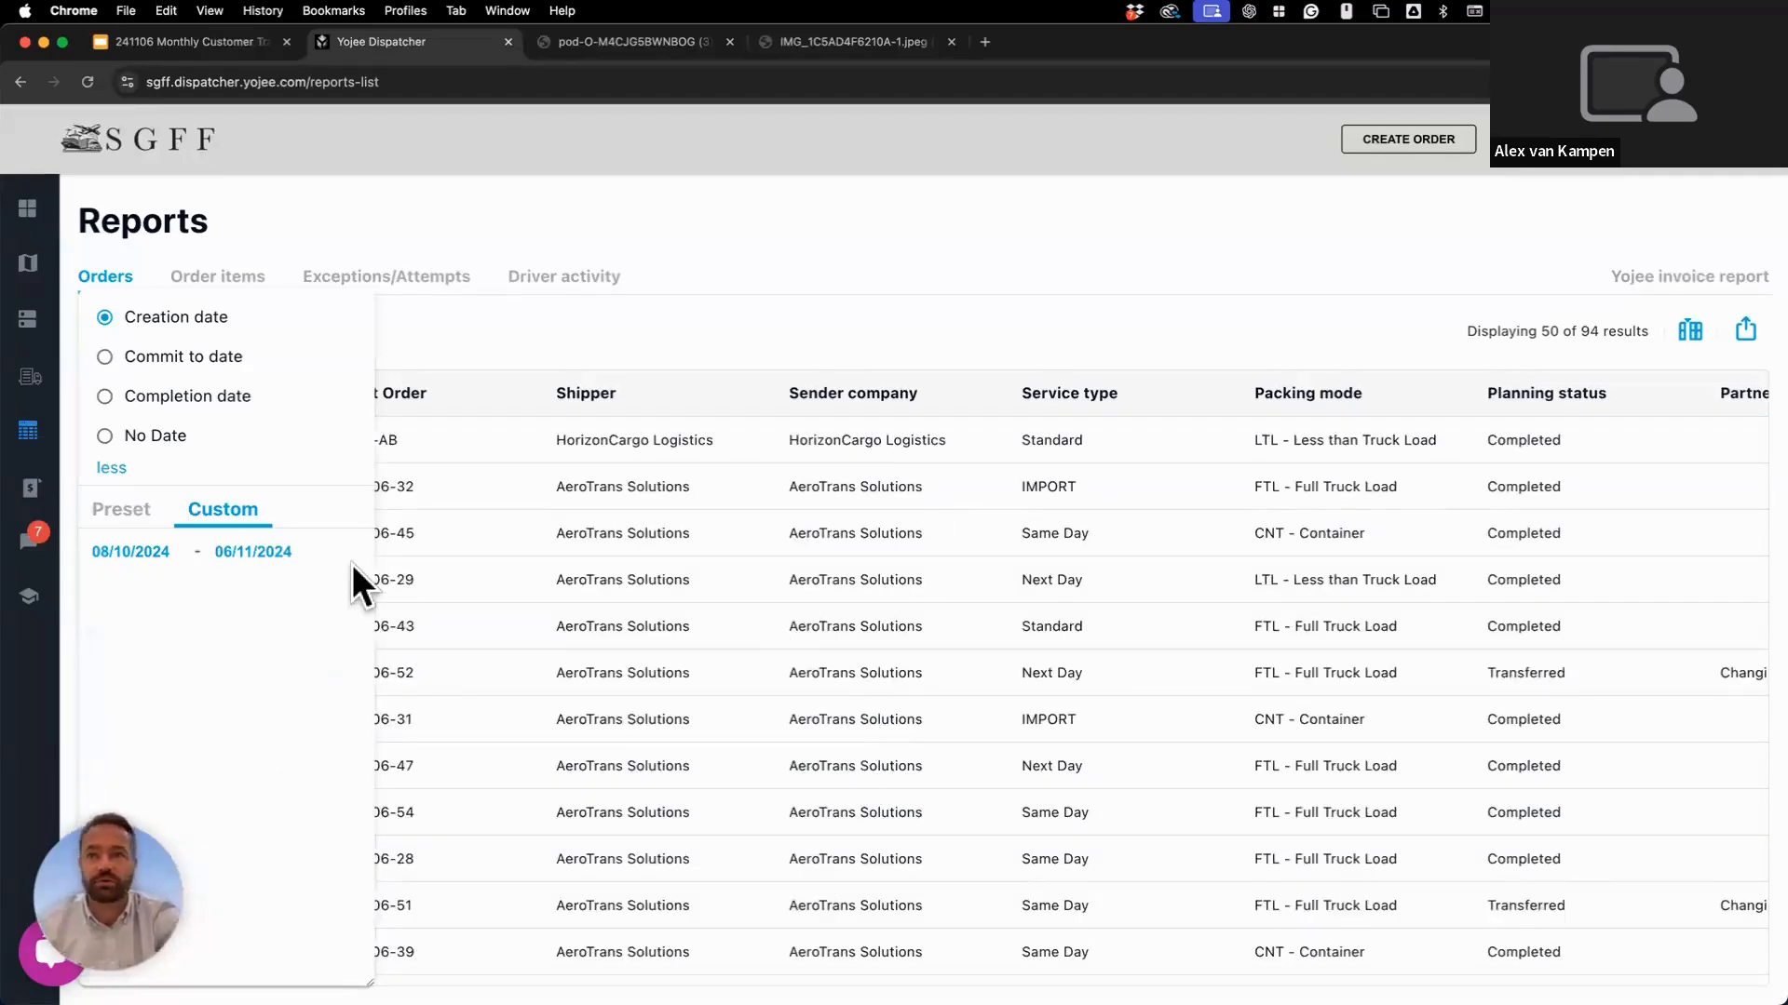
click(139, 510)
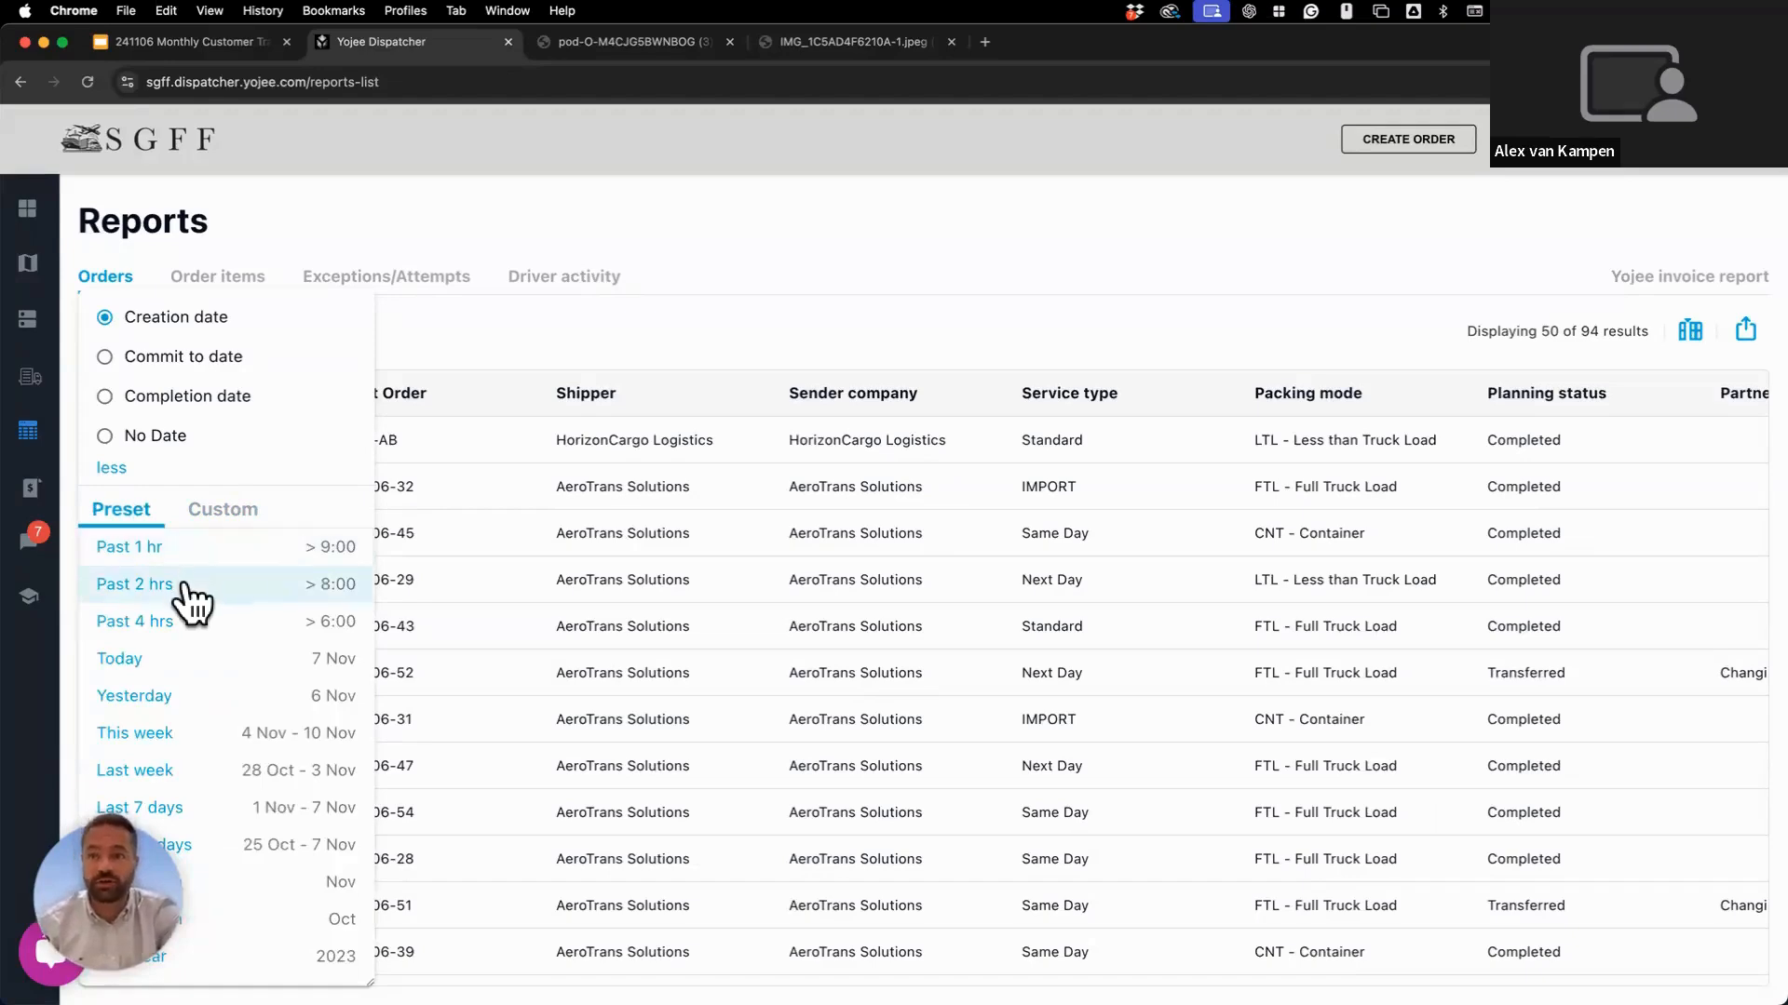
Reset the date preset to Today, bringing the report back to 37 orders.
click(187, 672)
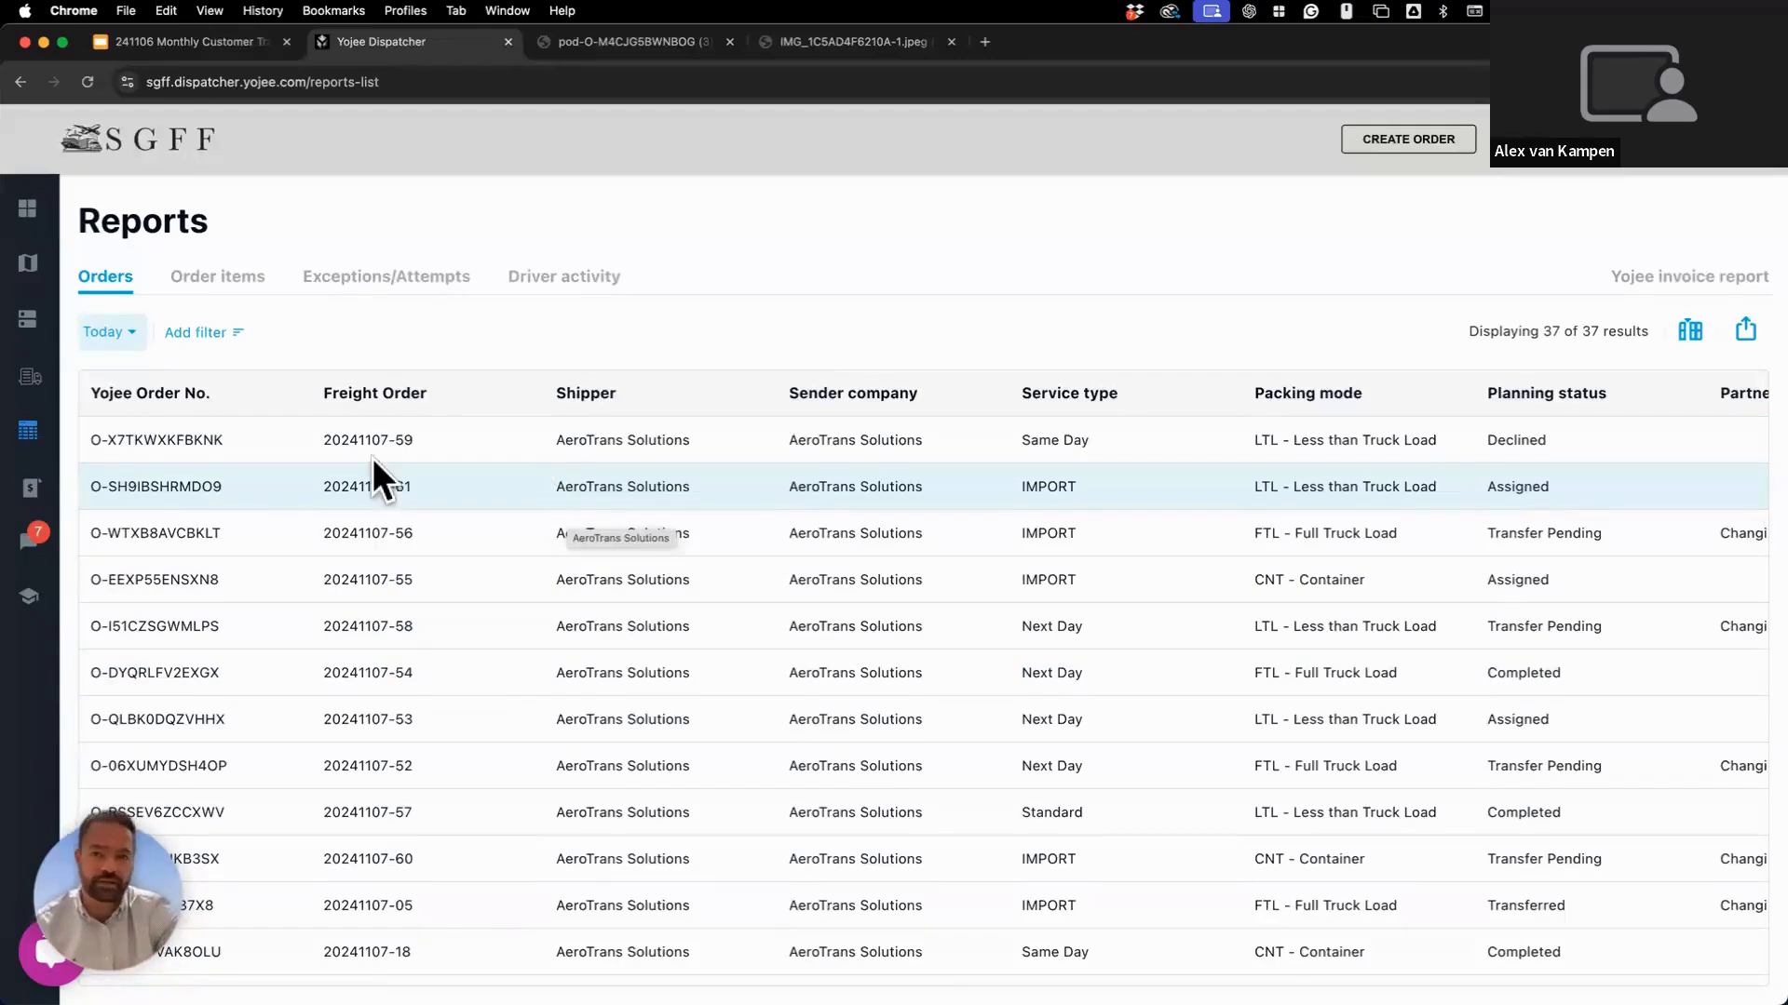
scroll(361, 464, down, 1)
scroll(361, 464, up, 1)
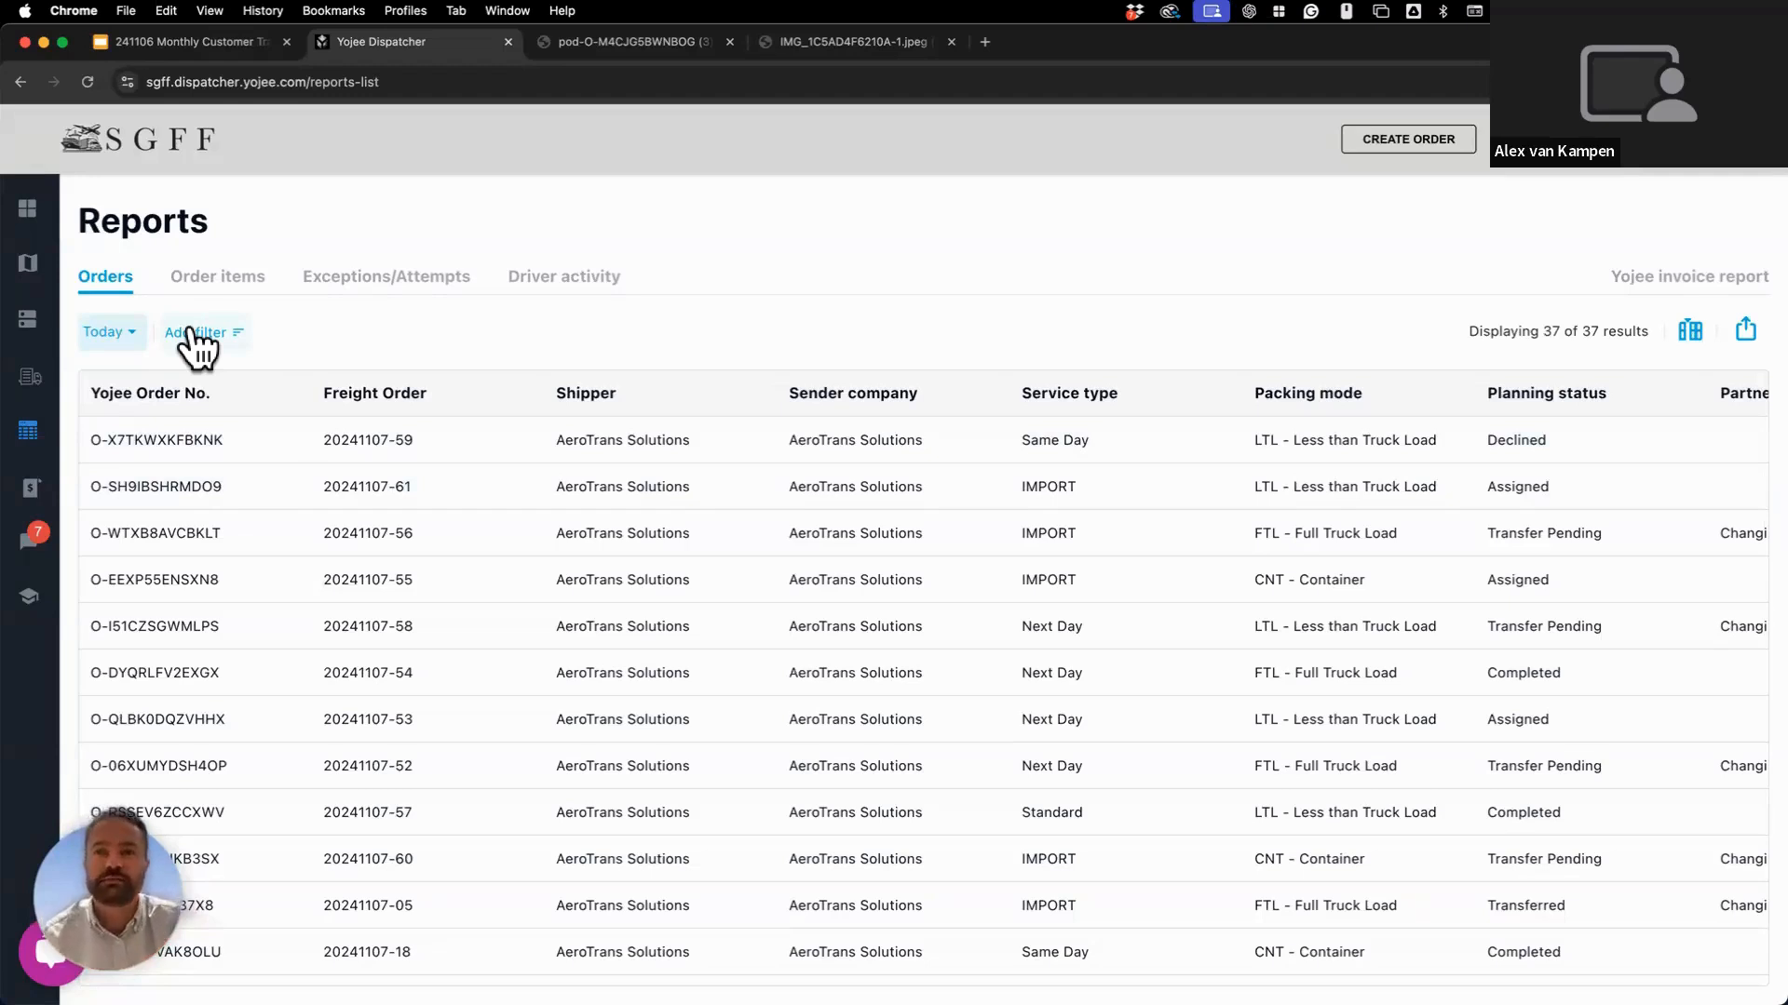
Add Packing mode and Planning status filter chips to today's Orders report.
click(196, 333)
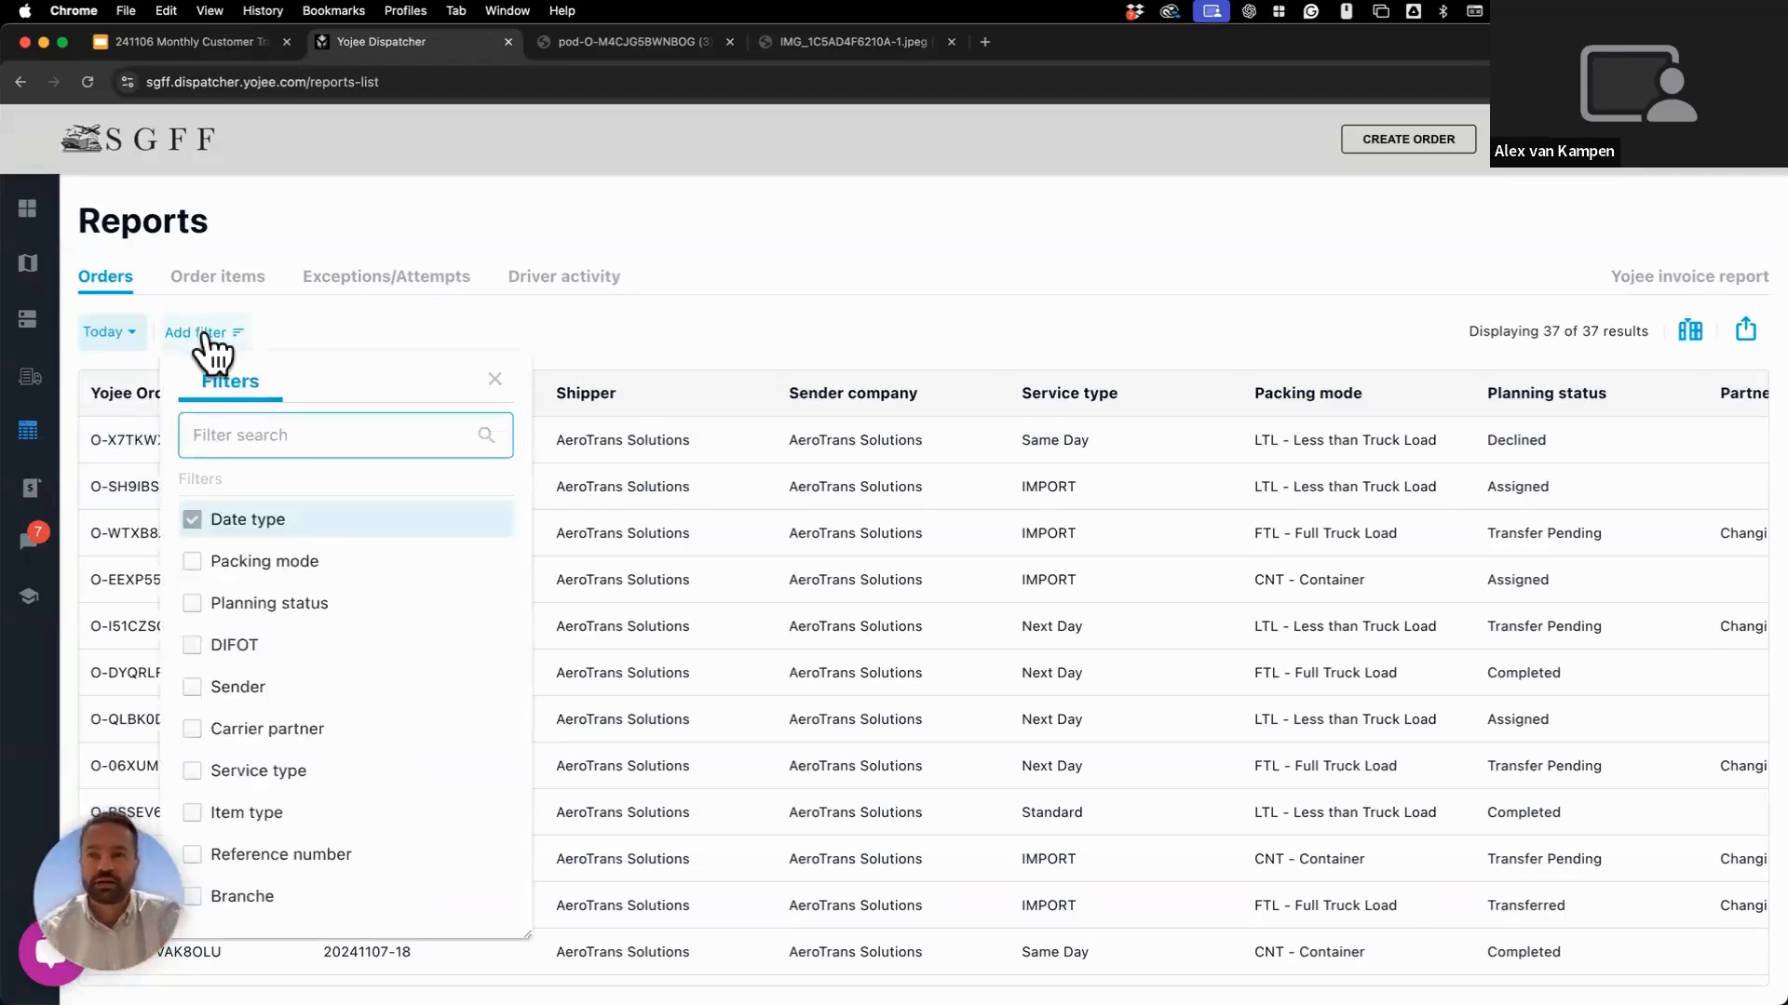
click(319, 561)
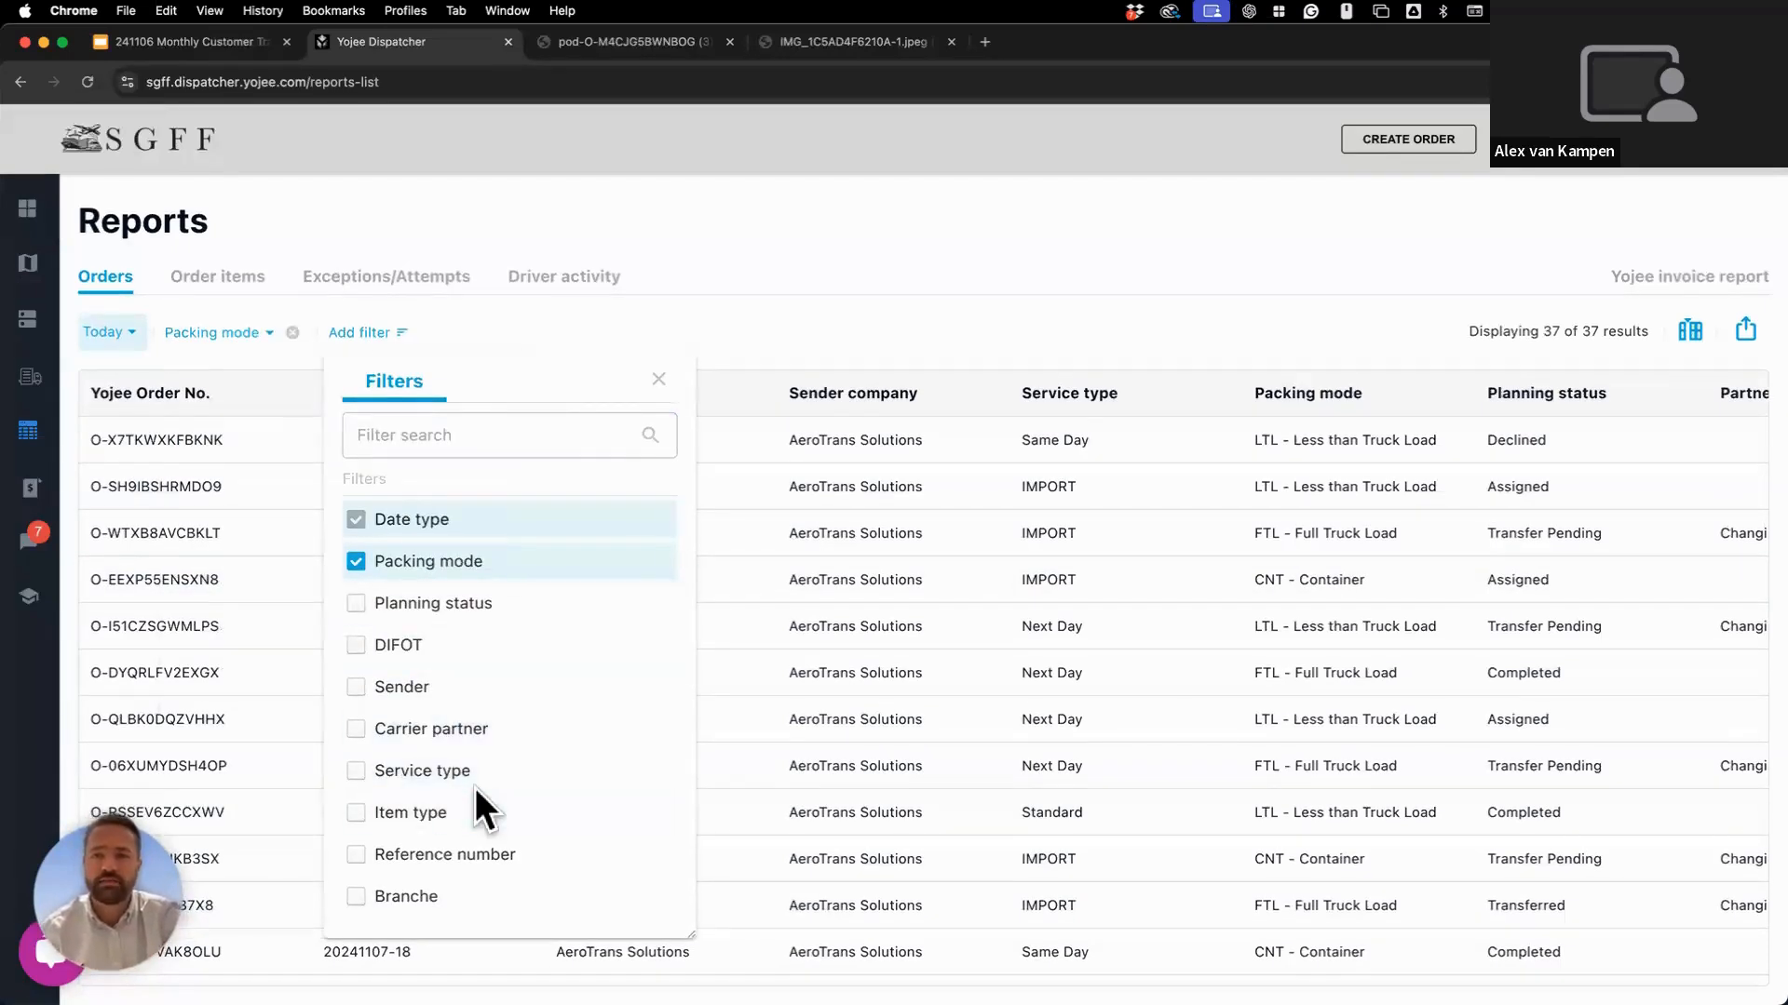
click(475, 603)
click(736, 328)
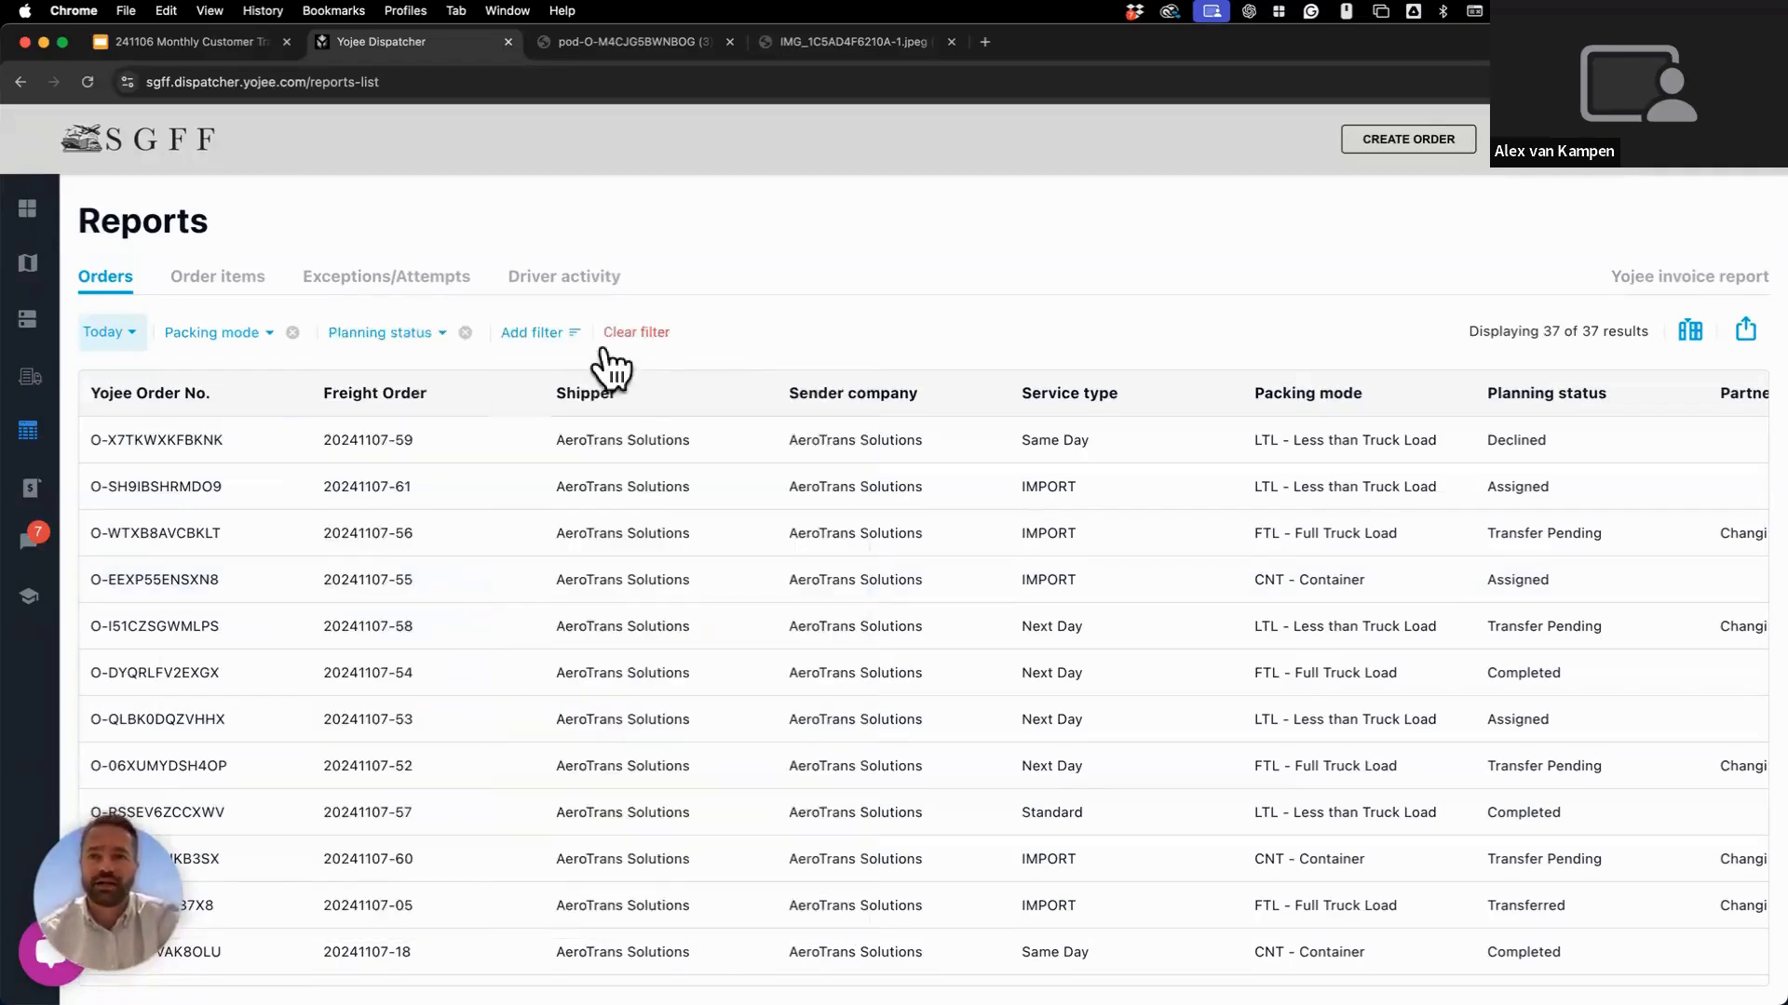
click(538, 335)
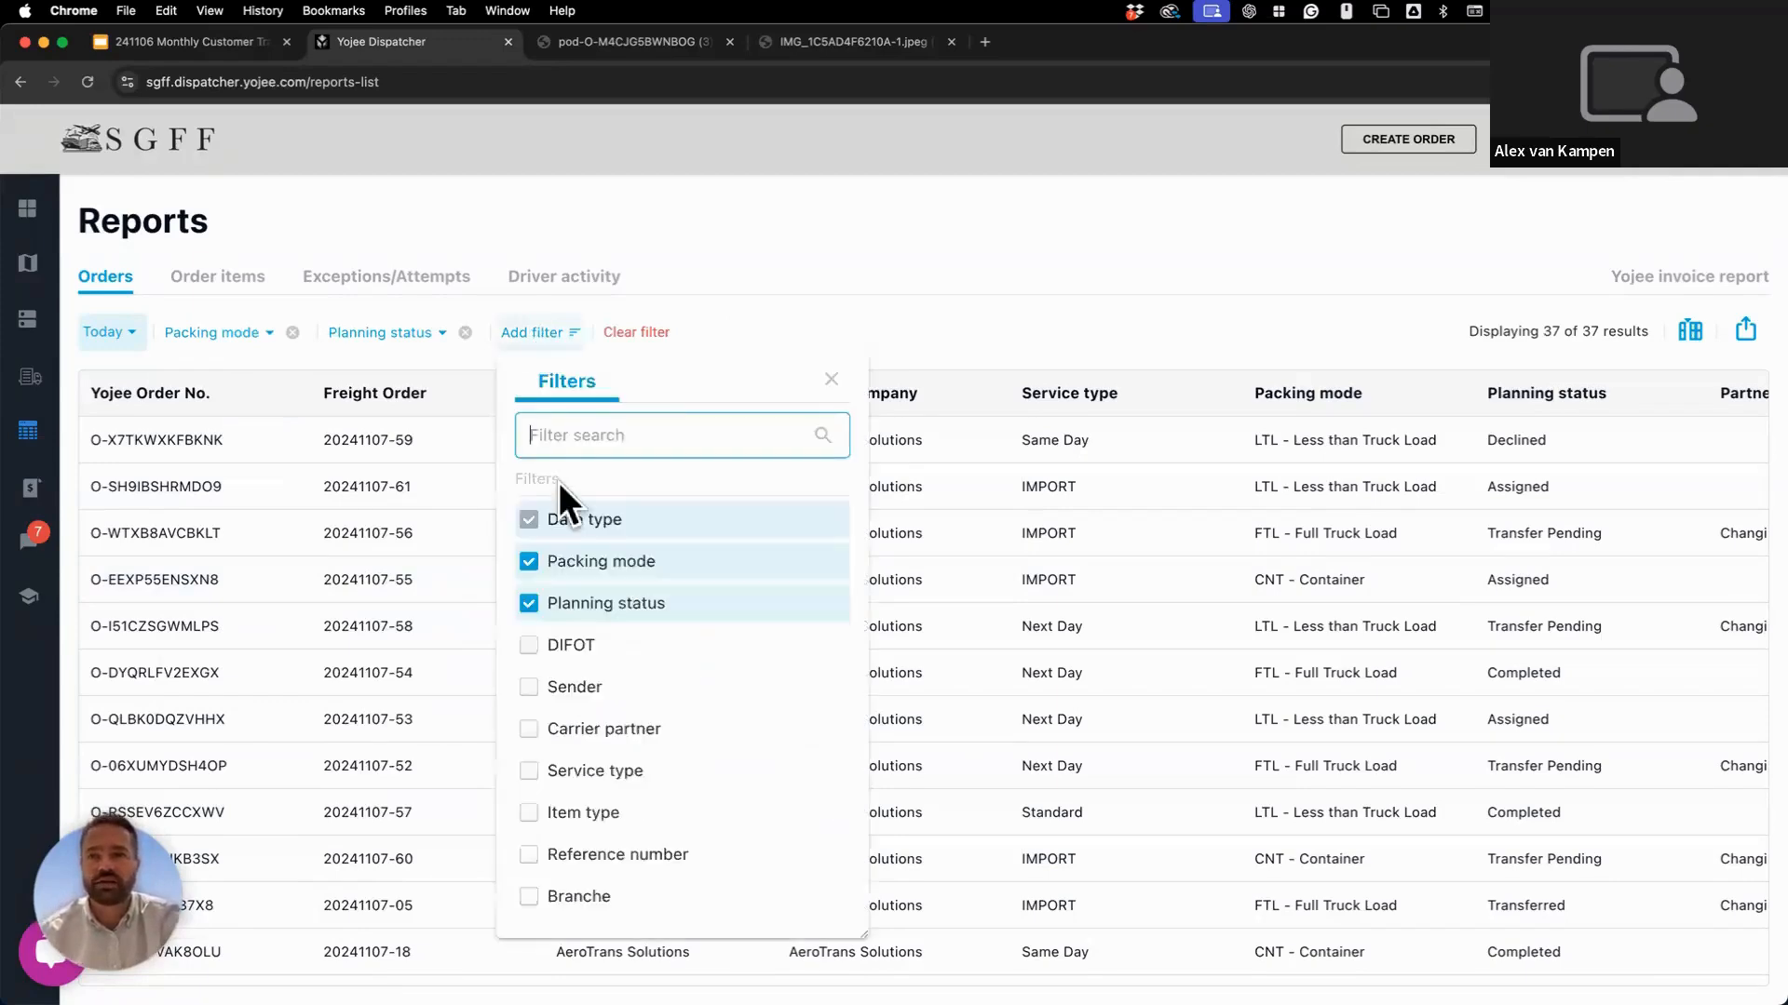
click(713, 334)
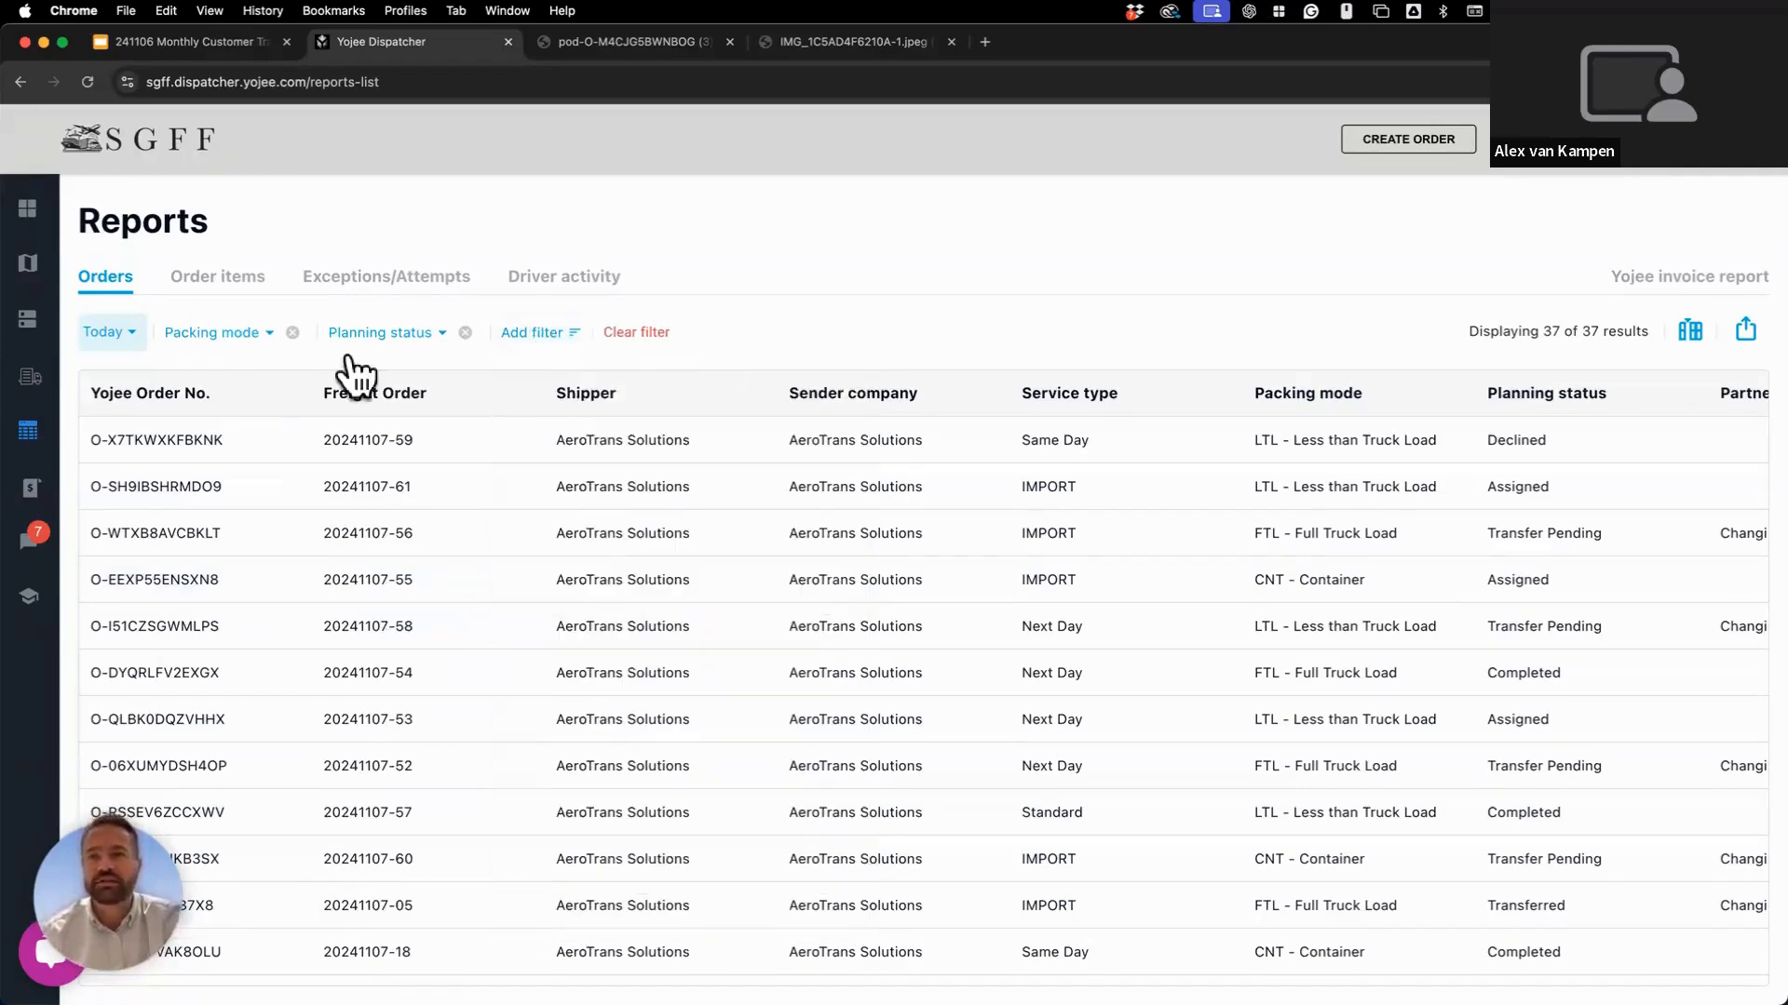
Set the Packing mode filter to LTL, leaving 11 orders.
click(244, 337)
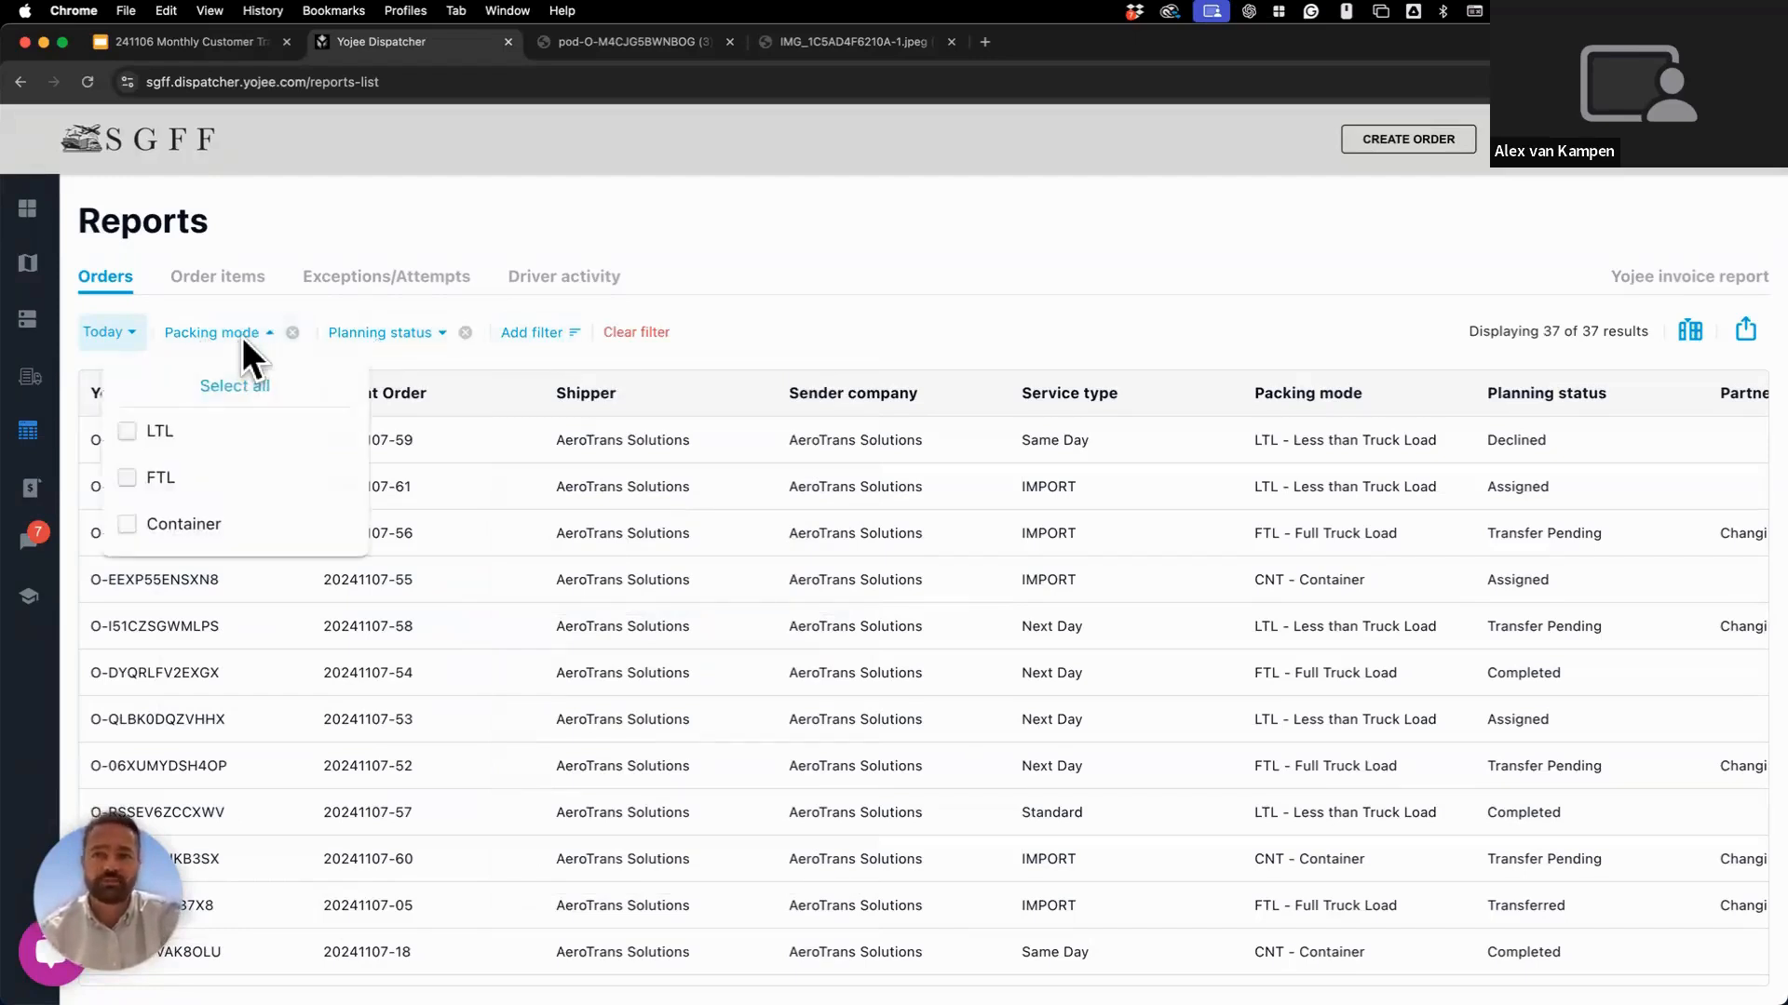
click(235, 424)
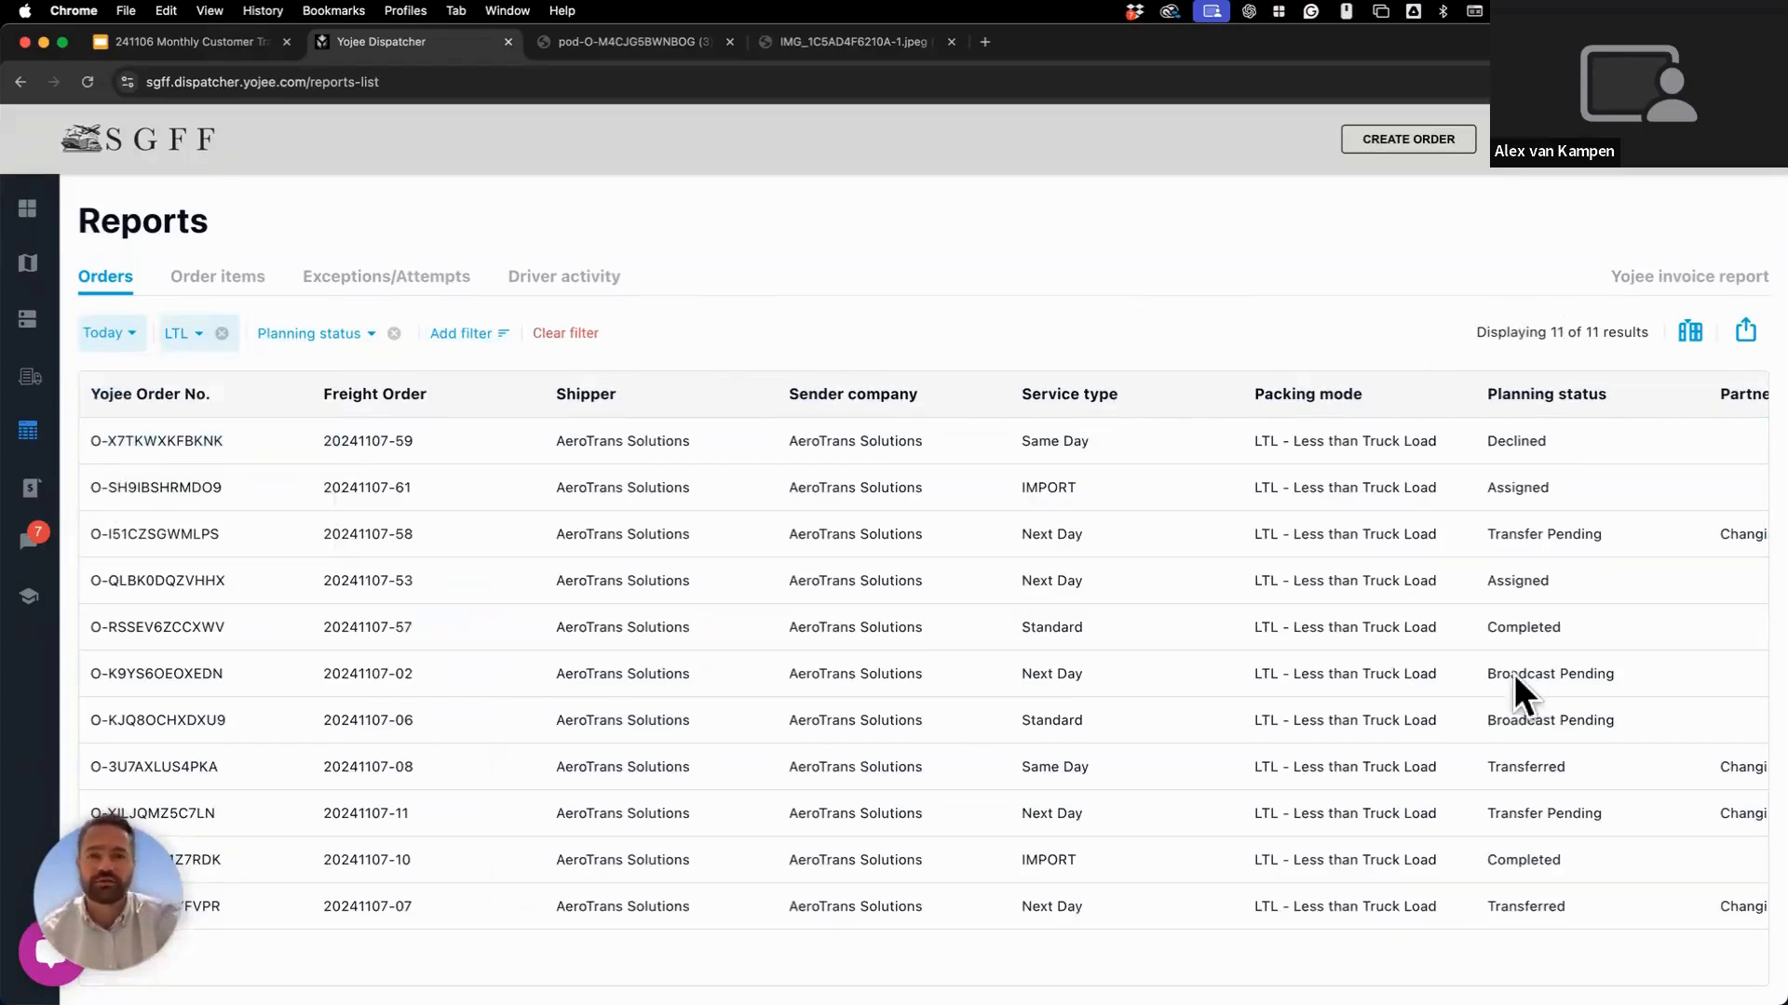
Narrow LTL orders to Transfer Pending planning status, then remove that filter again.
click(340, 334)
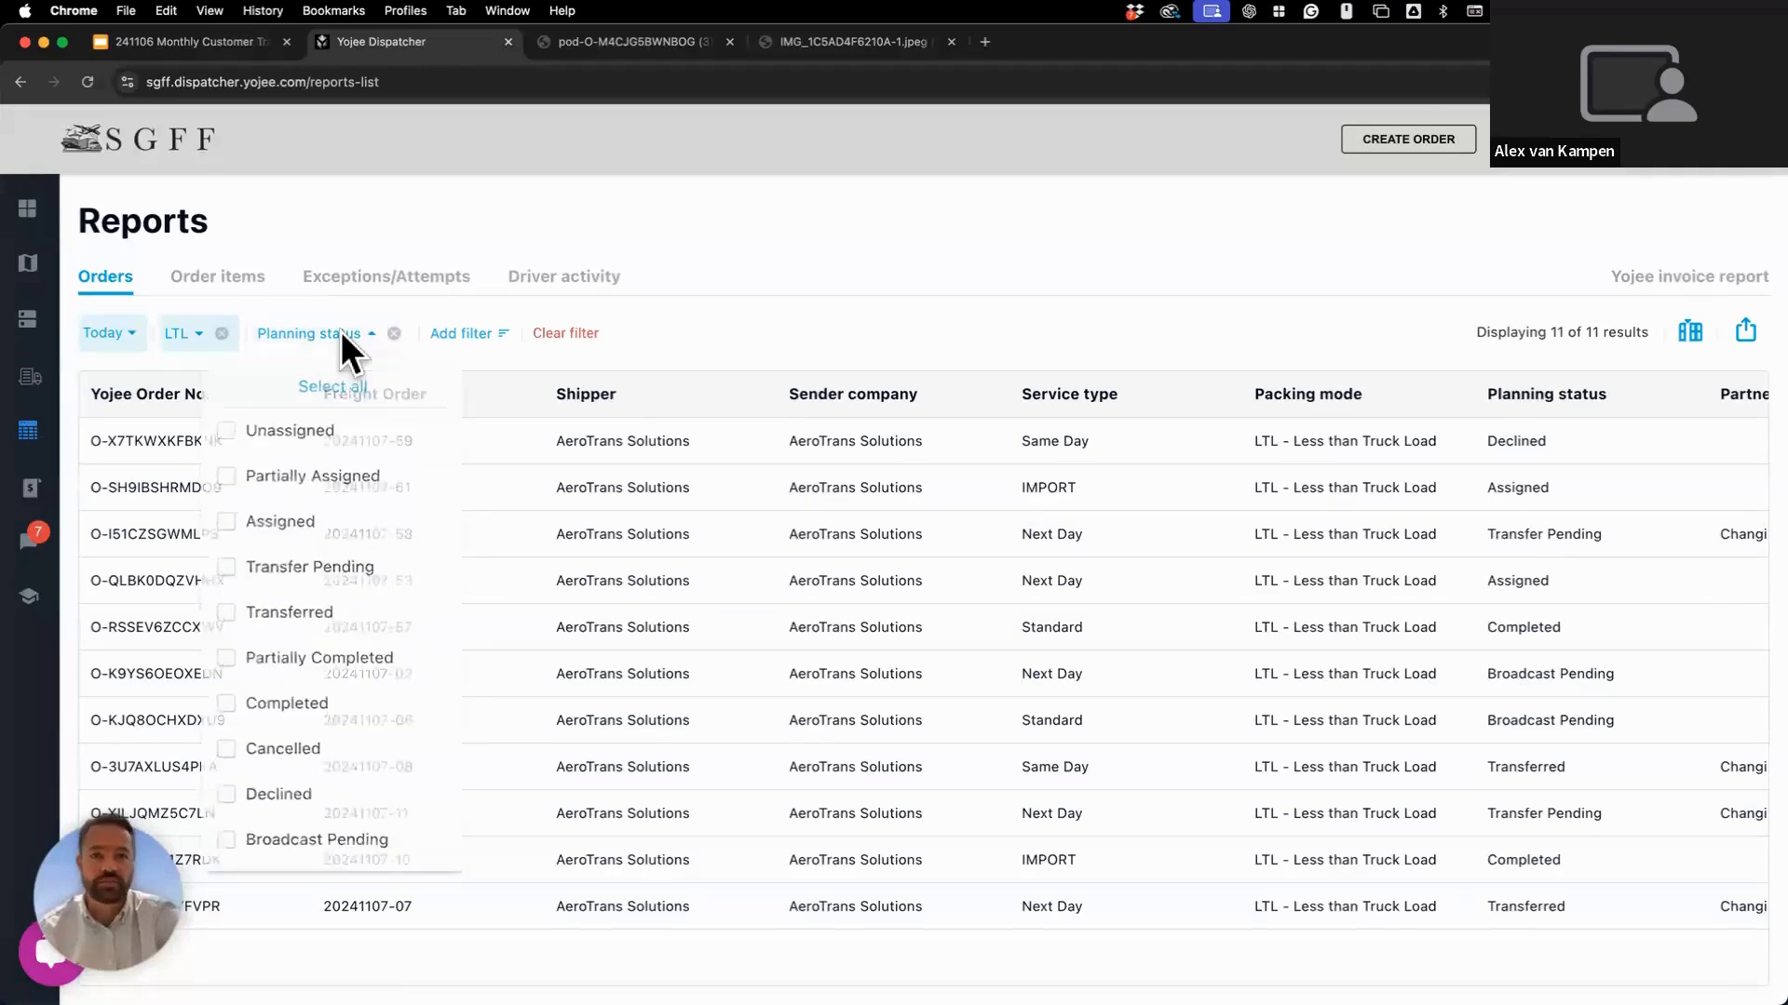
click(340, 573)
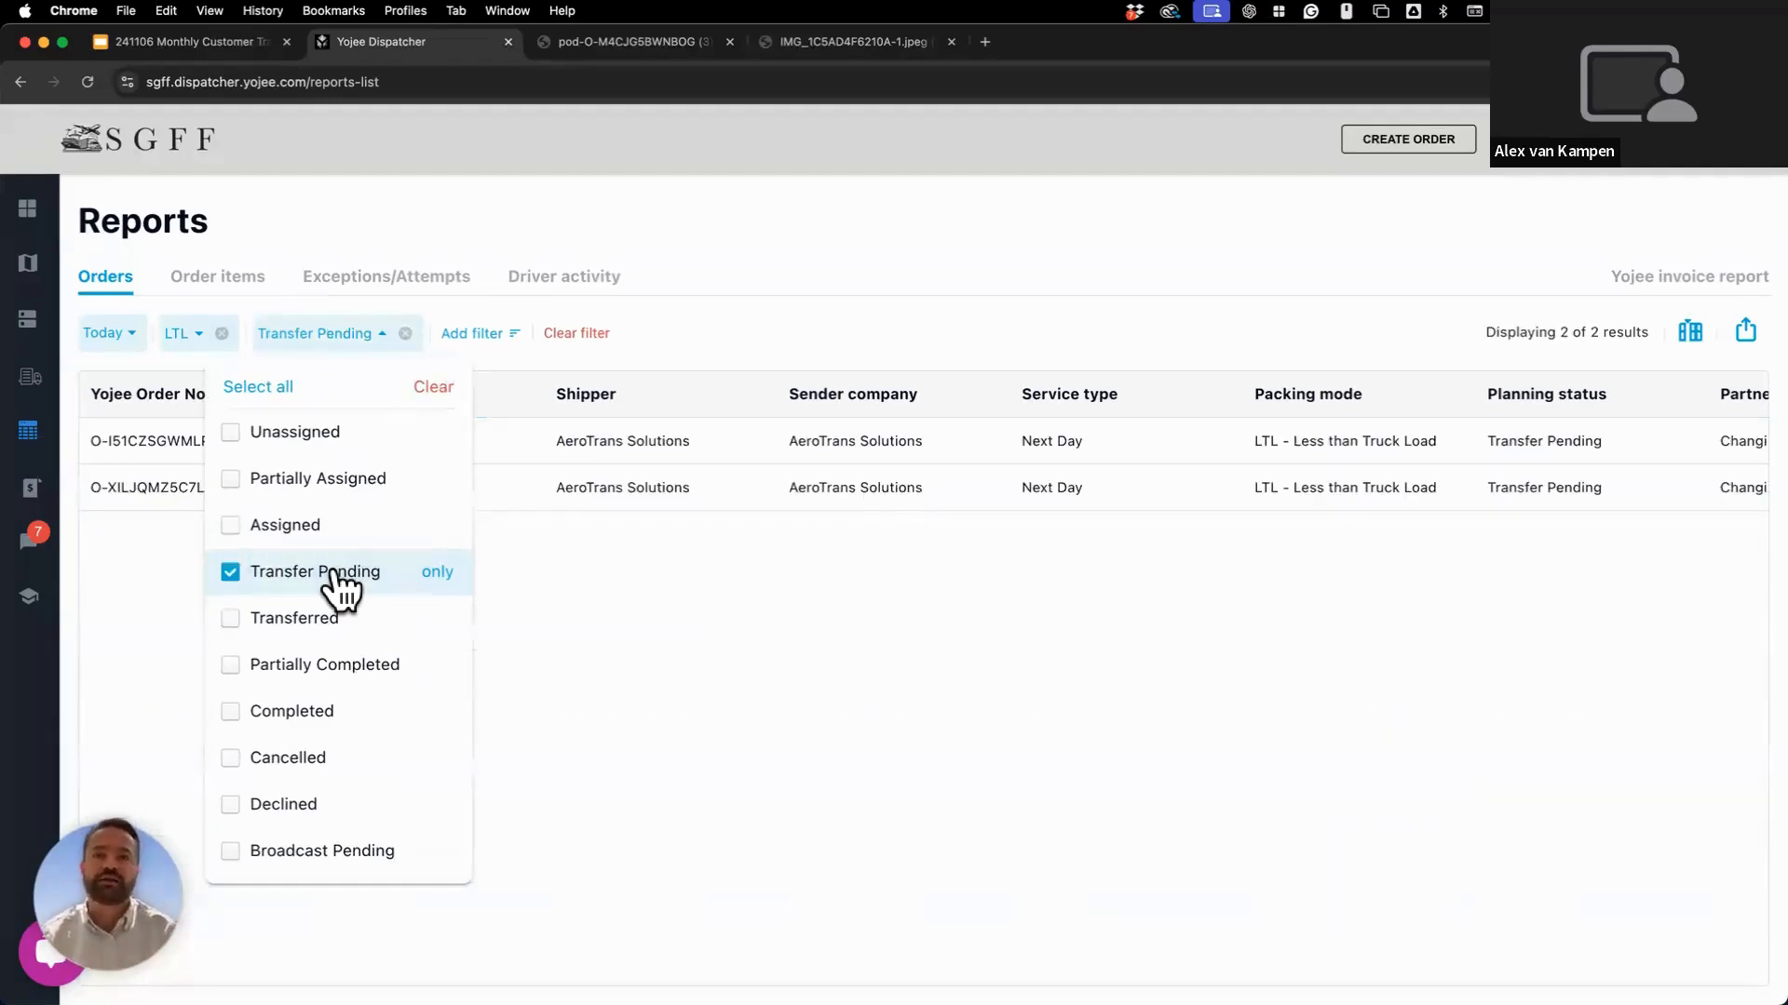
click(675, 640)
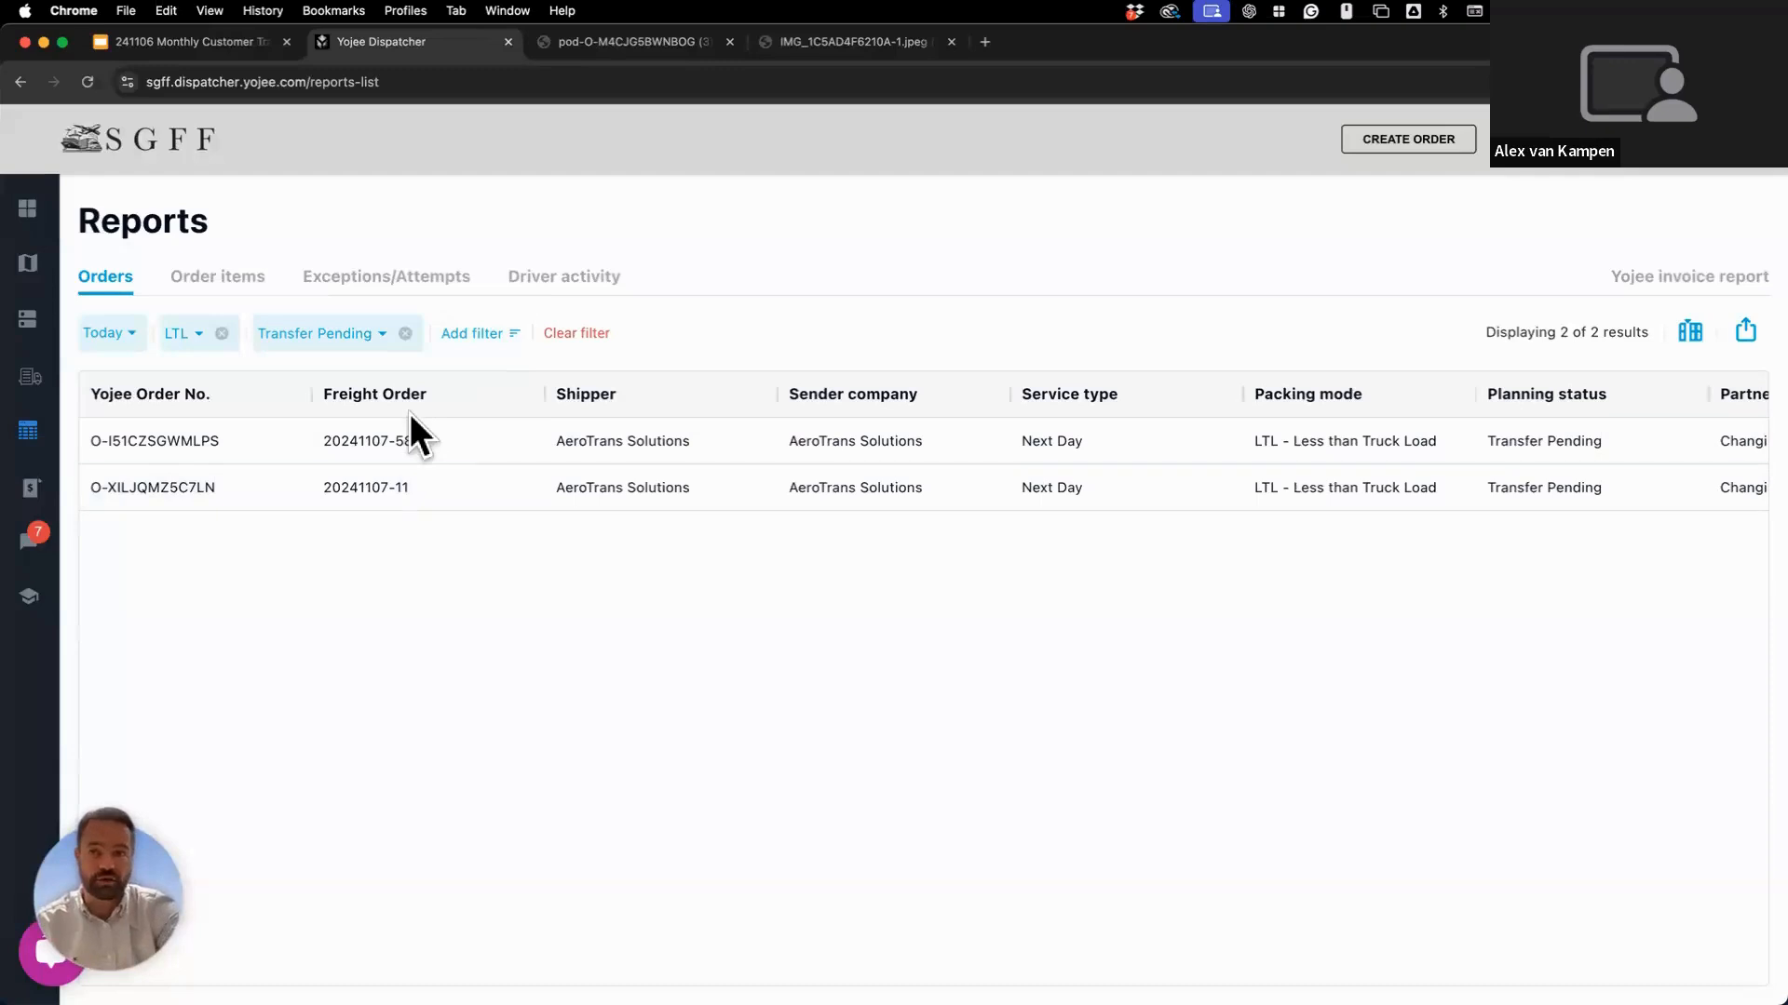
click(406, 335)
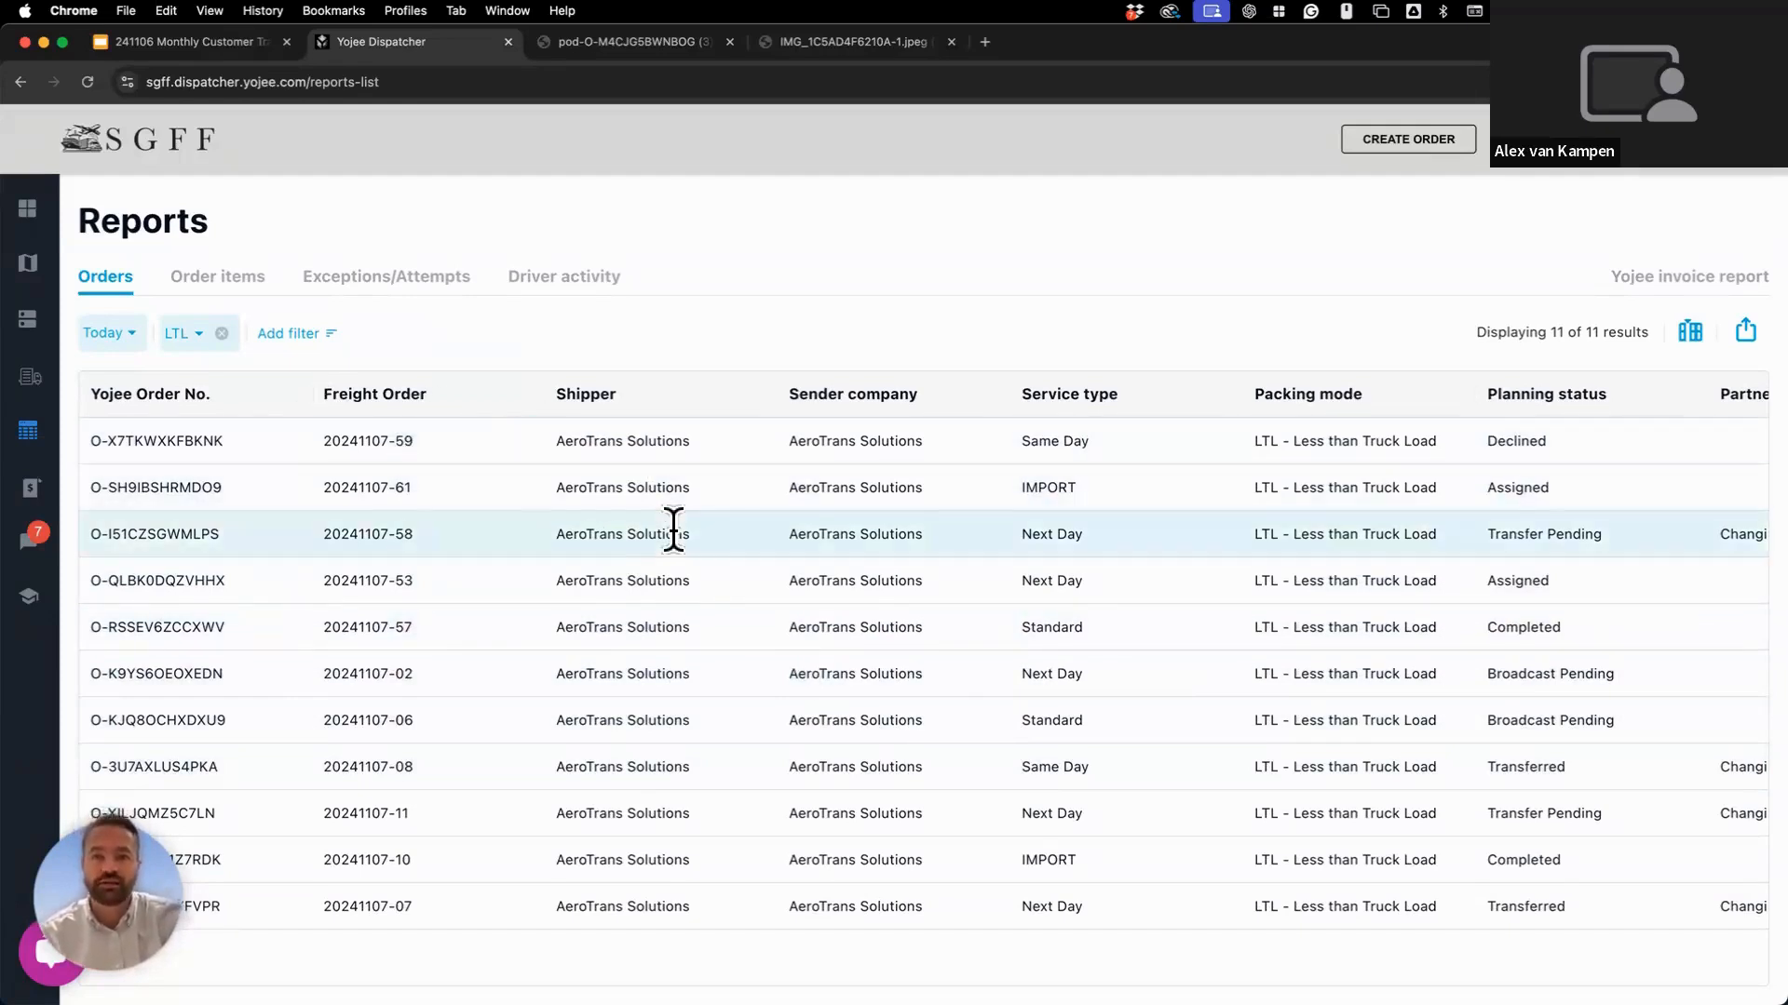
Scroll across and down the unfiltered 11-order LTL table to review all planning statuses.
scroll(670, 524, right, 2)
scroll(672, 527, left, 2)
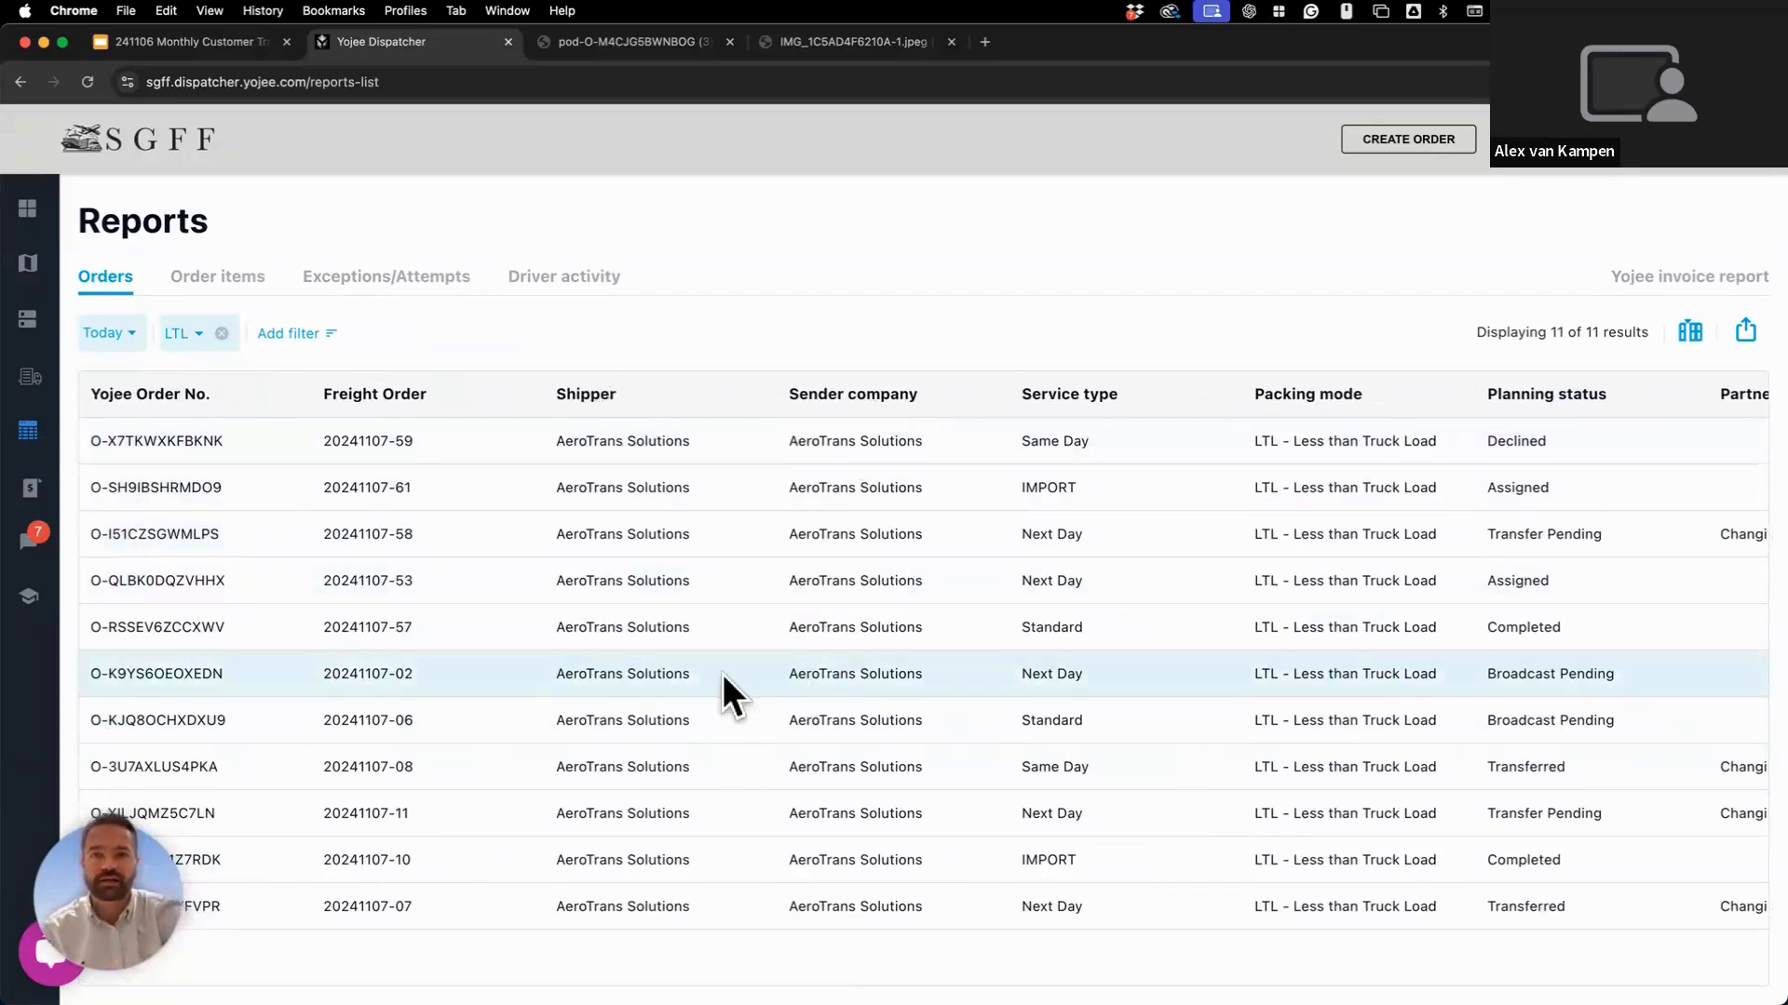
scroll(678, 698, down, 1)
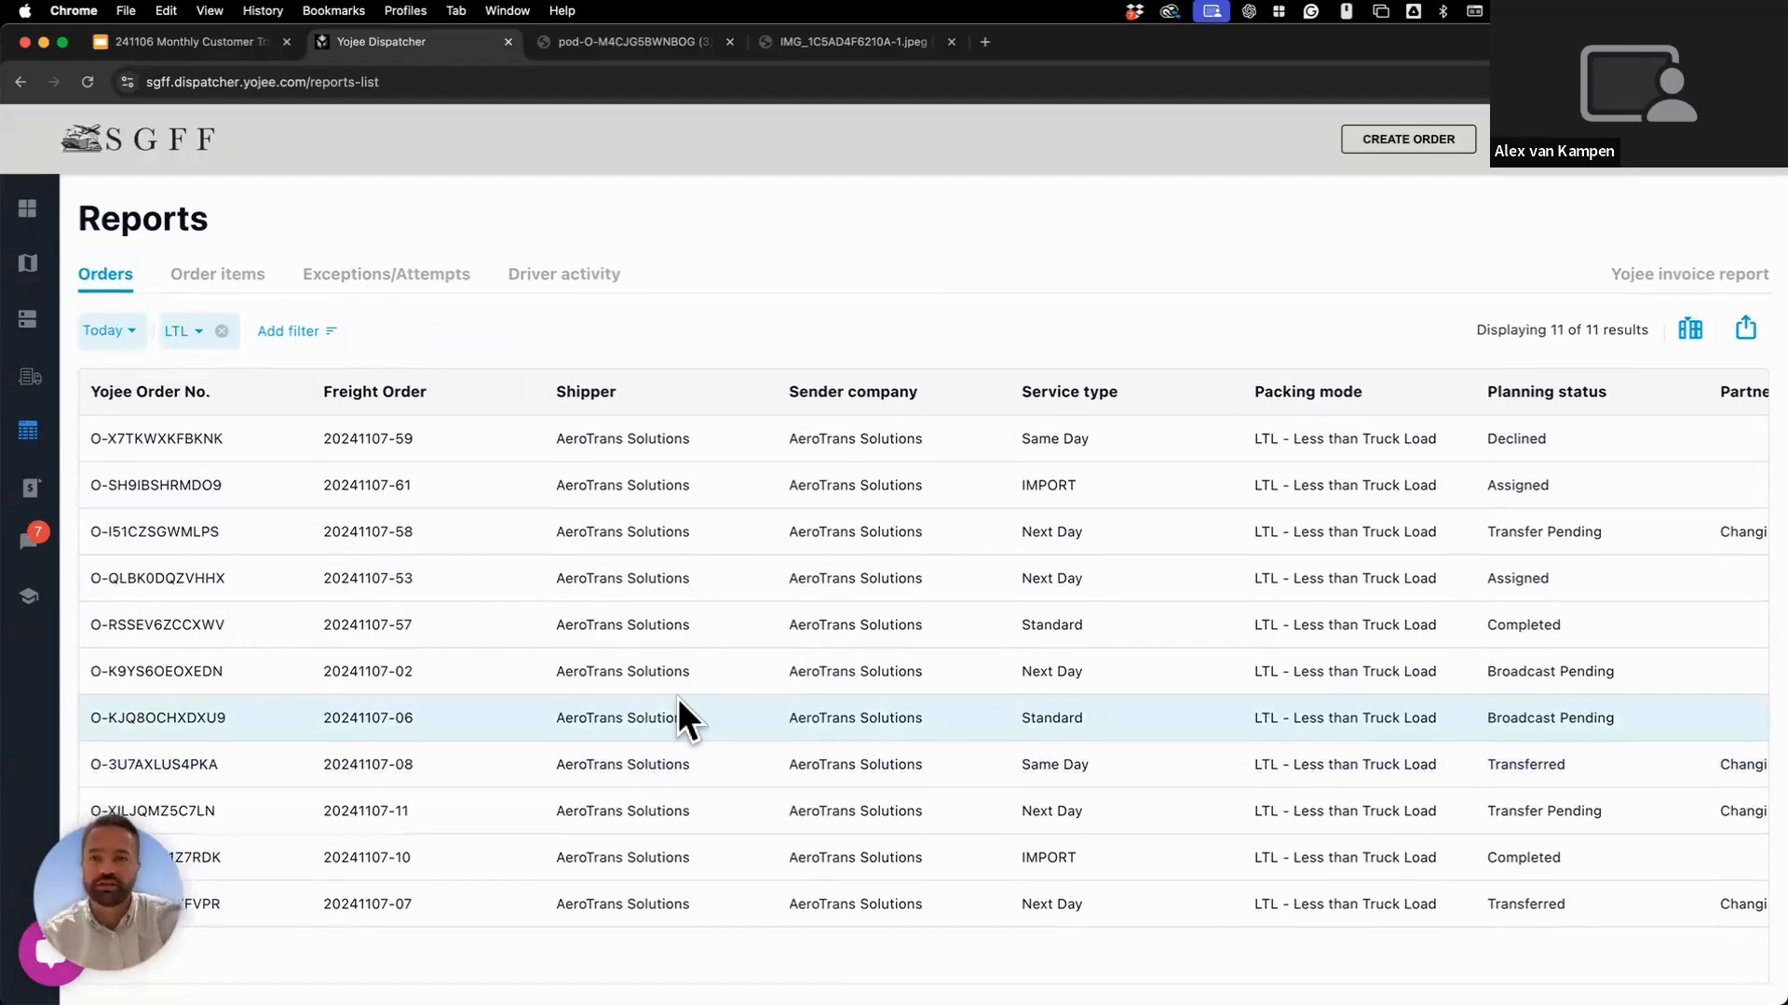
scroll(678, 698, up, 1)
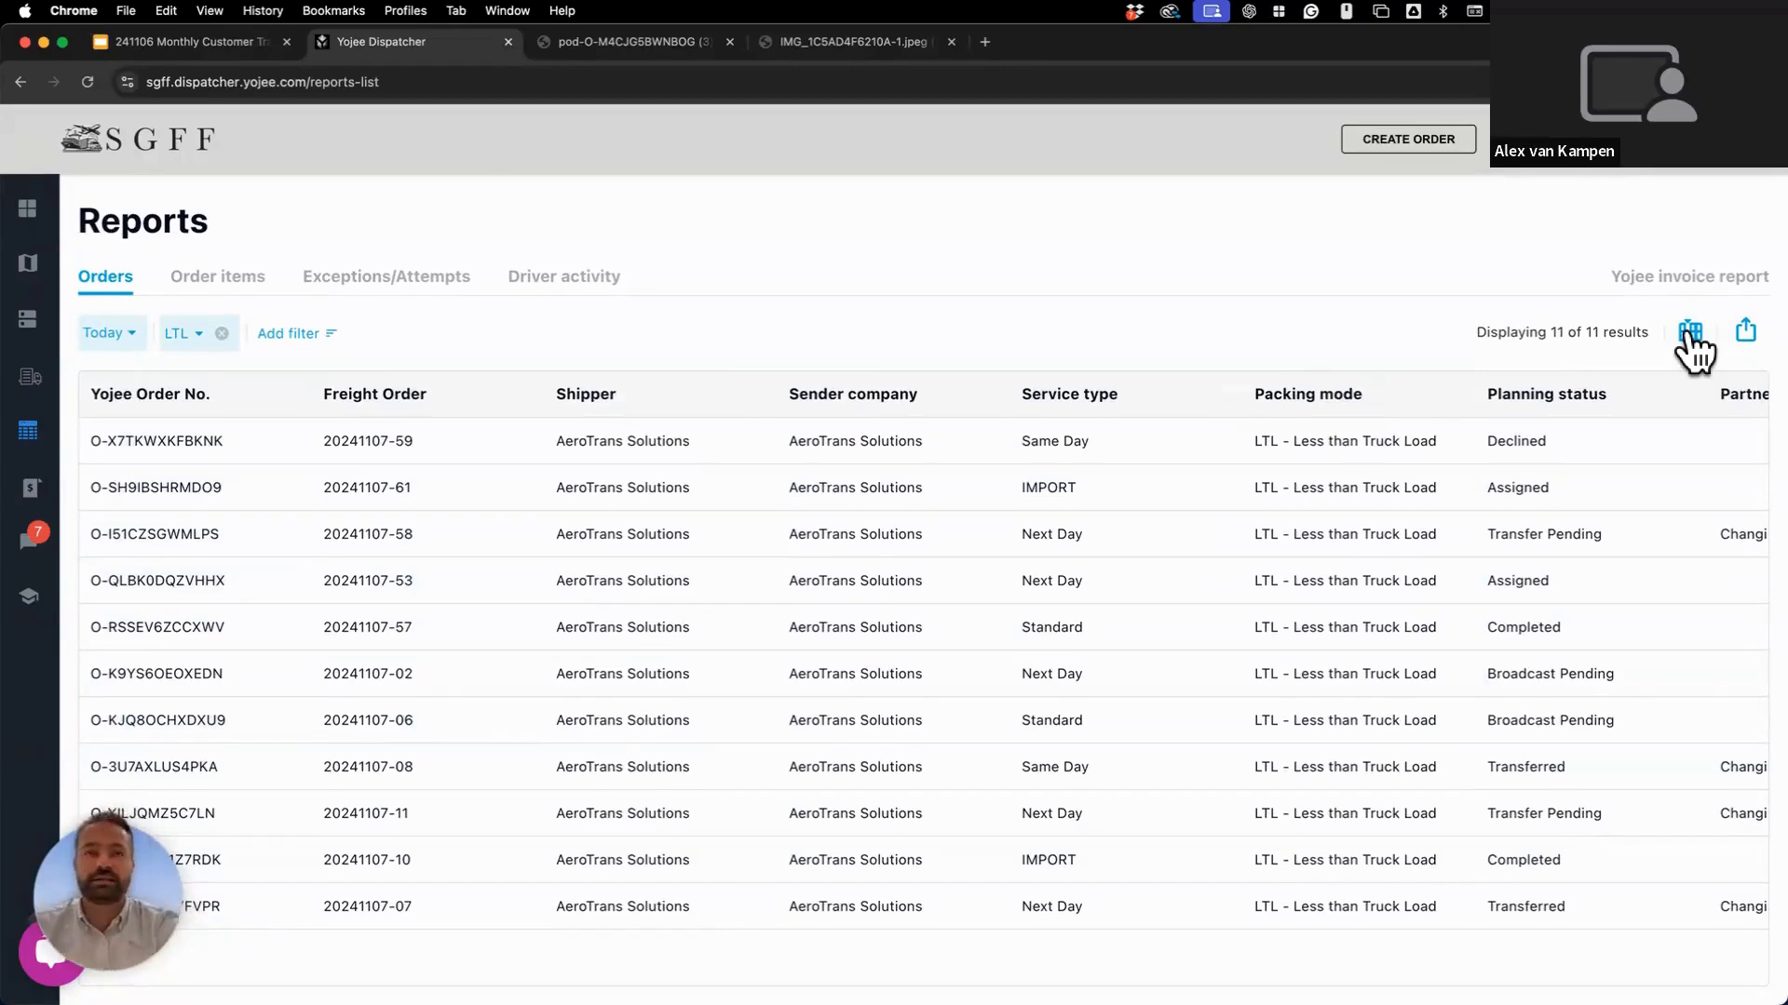
Reset the page zoom, open the column chooser, and enlarge the page to 110%.
scroll(1693, 352, up, 5)
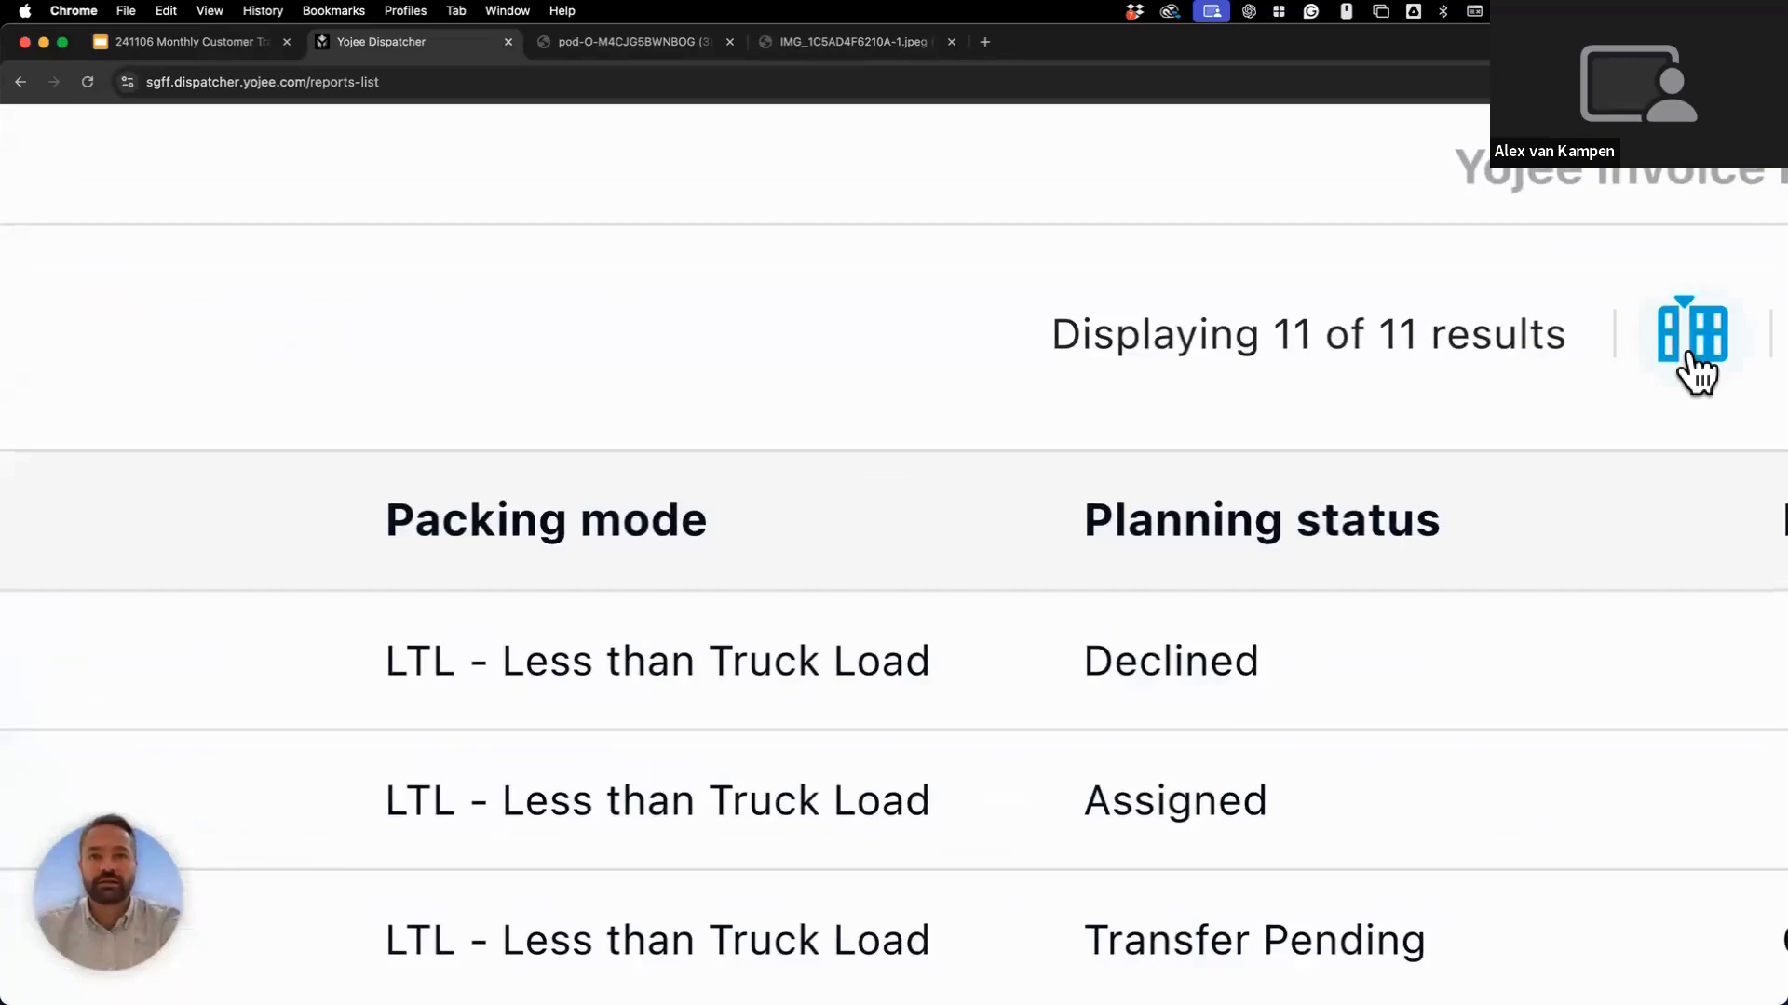
key(super+0)
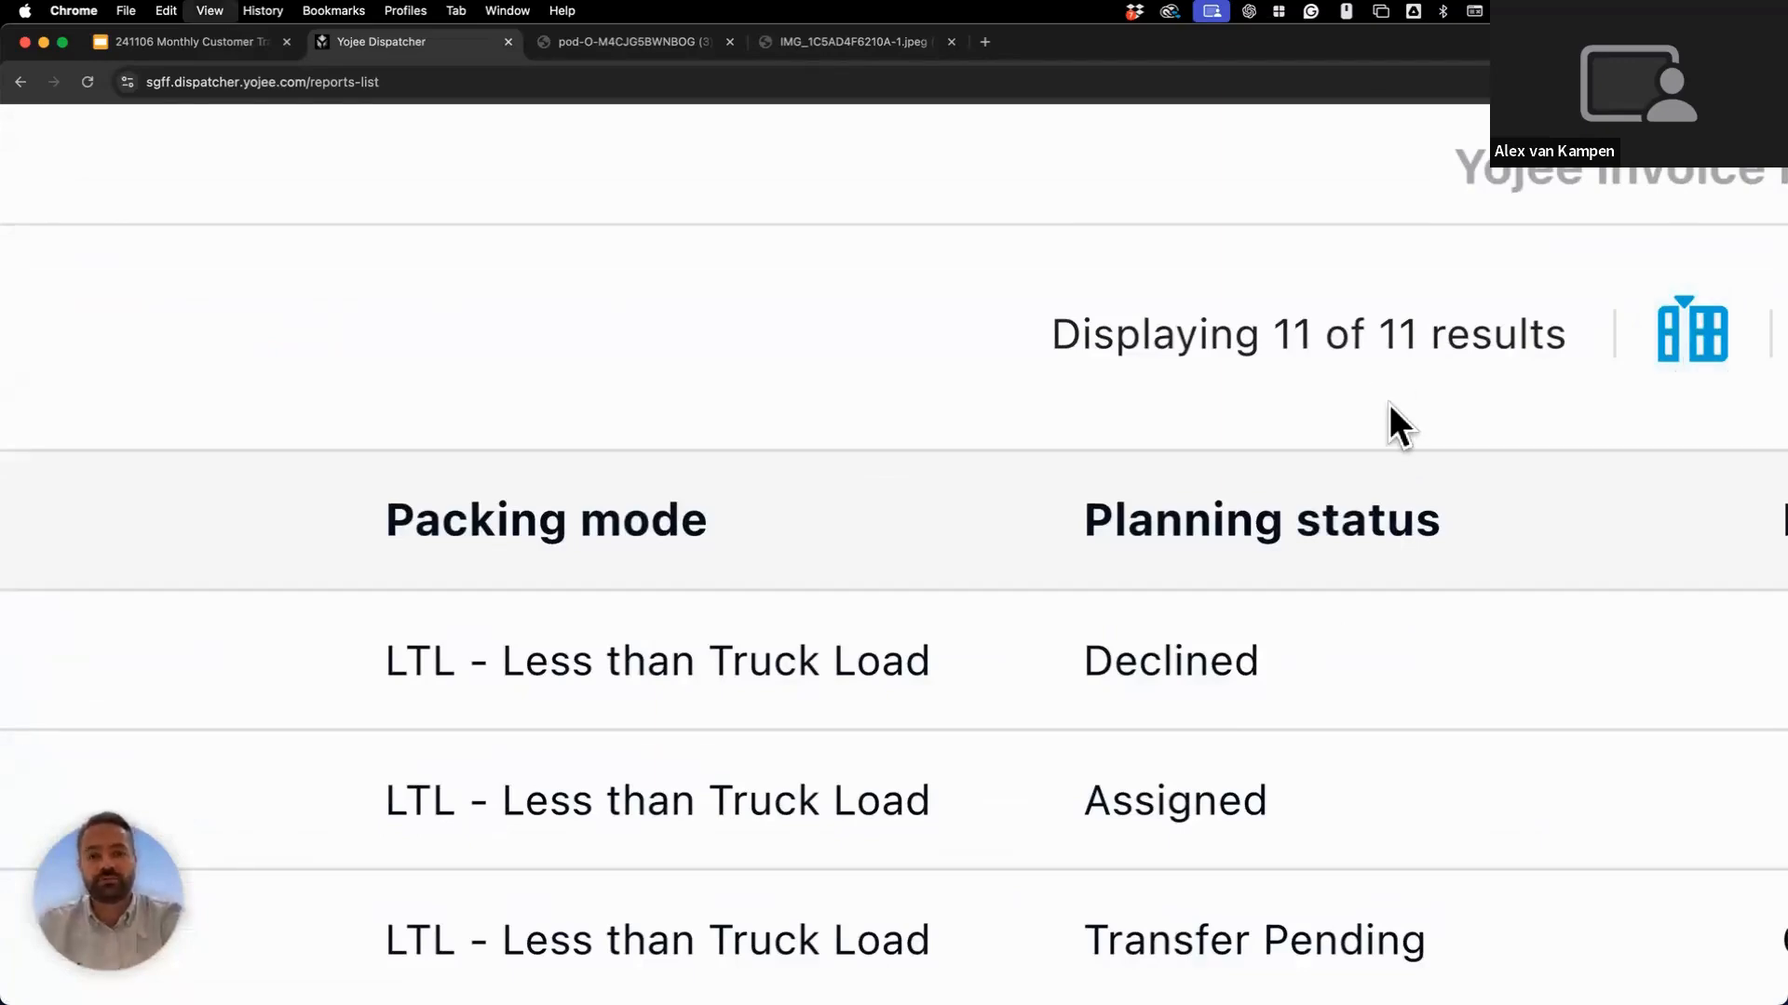
click(1709, 289)
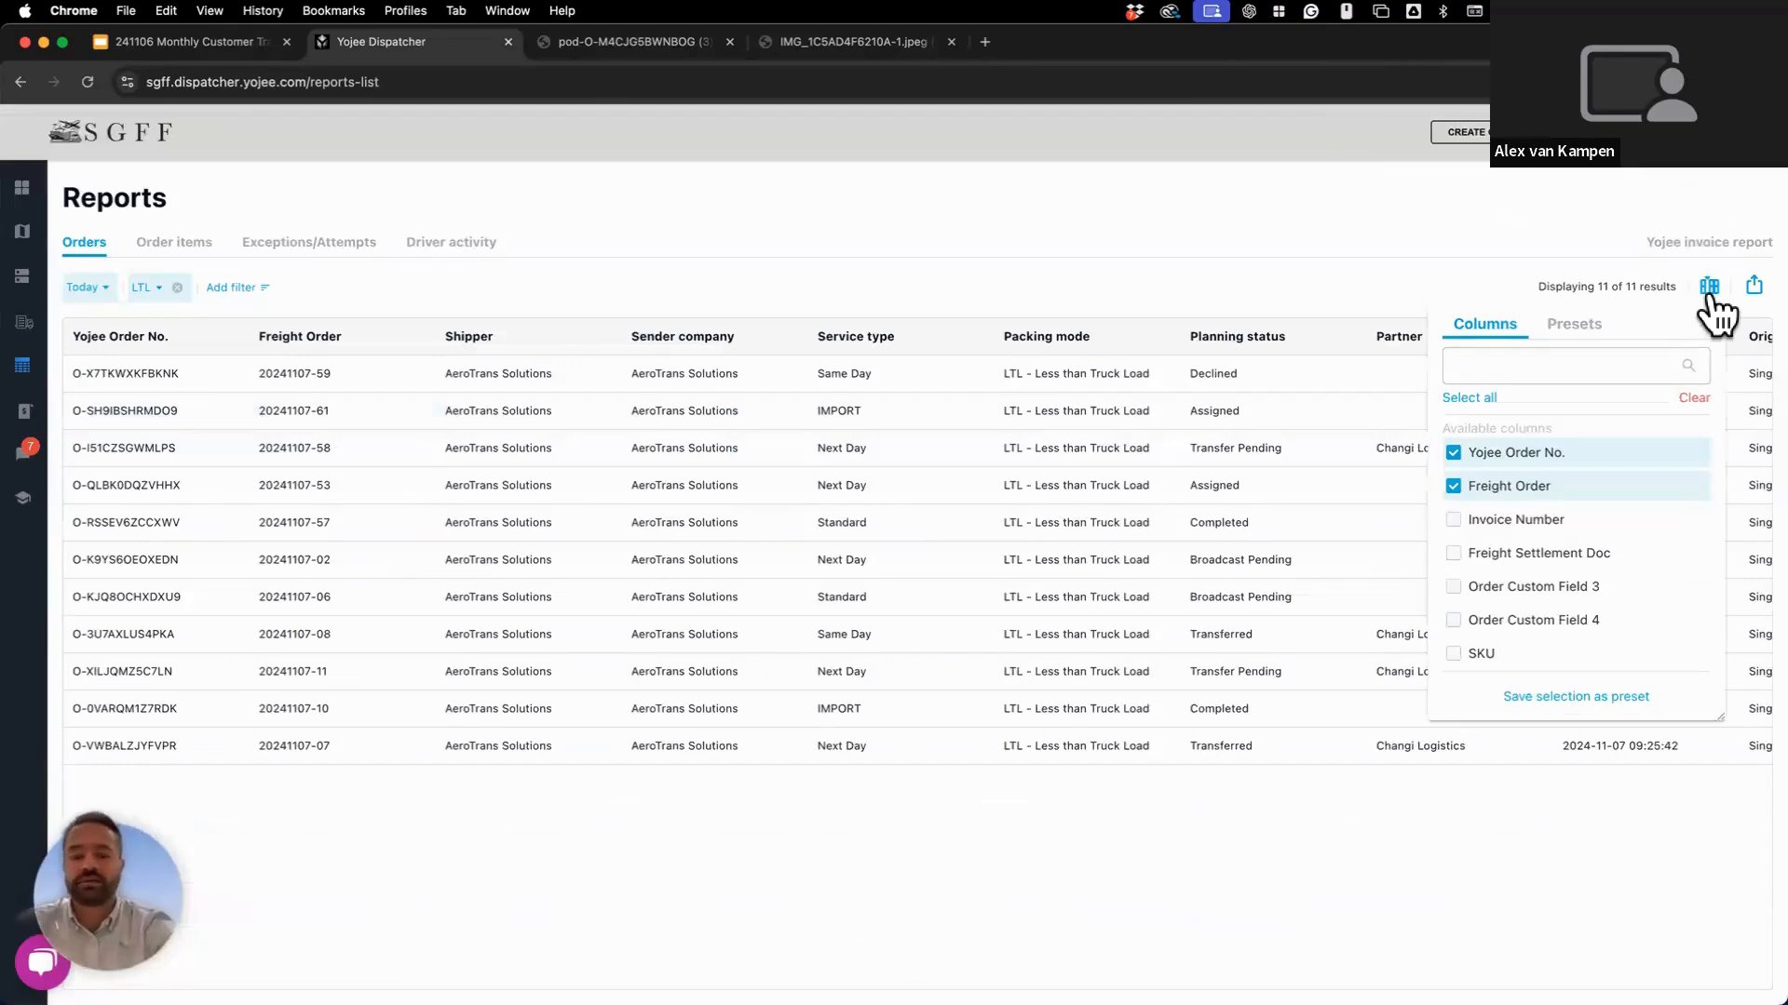
key(super+equal)
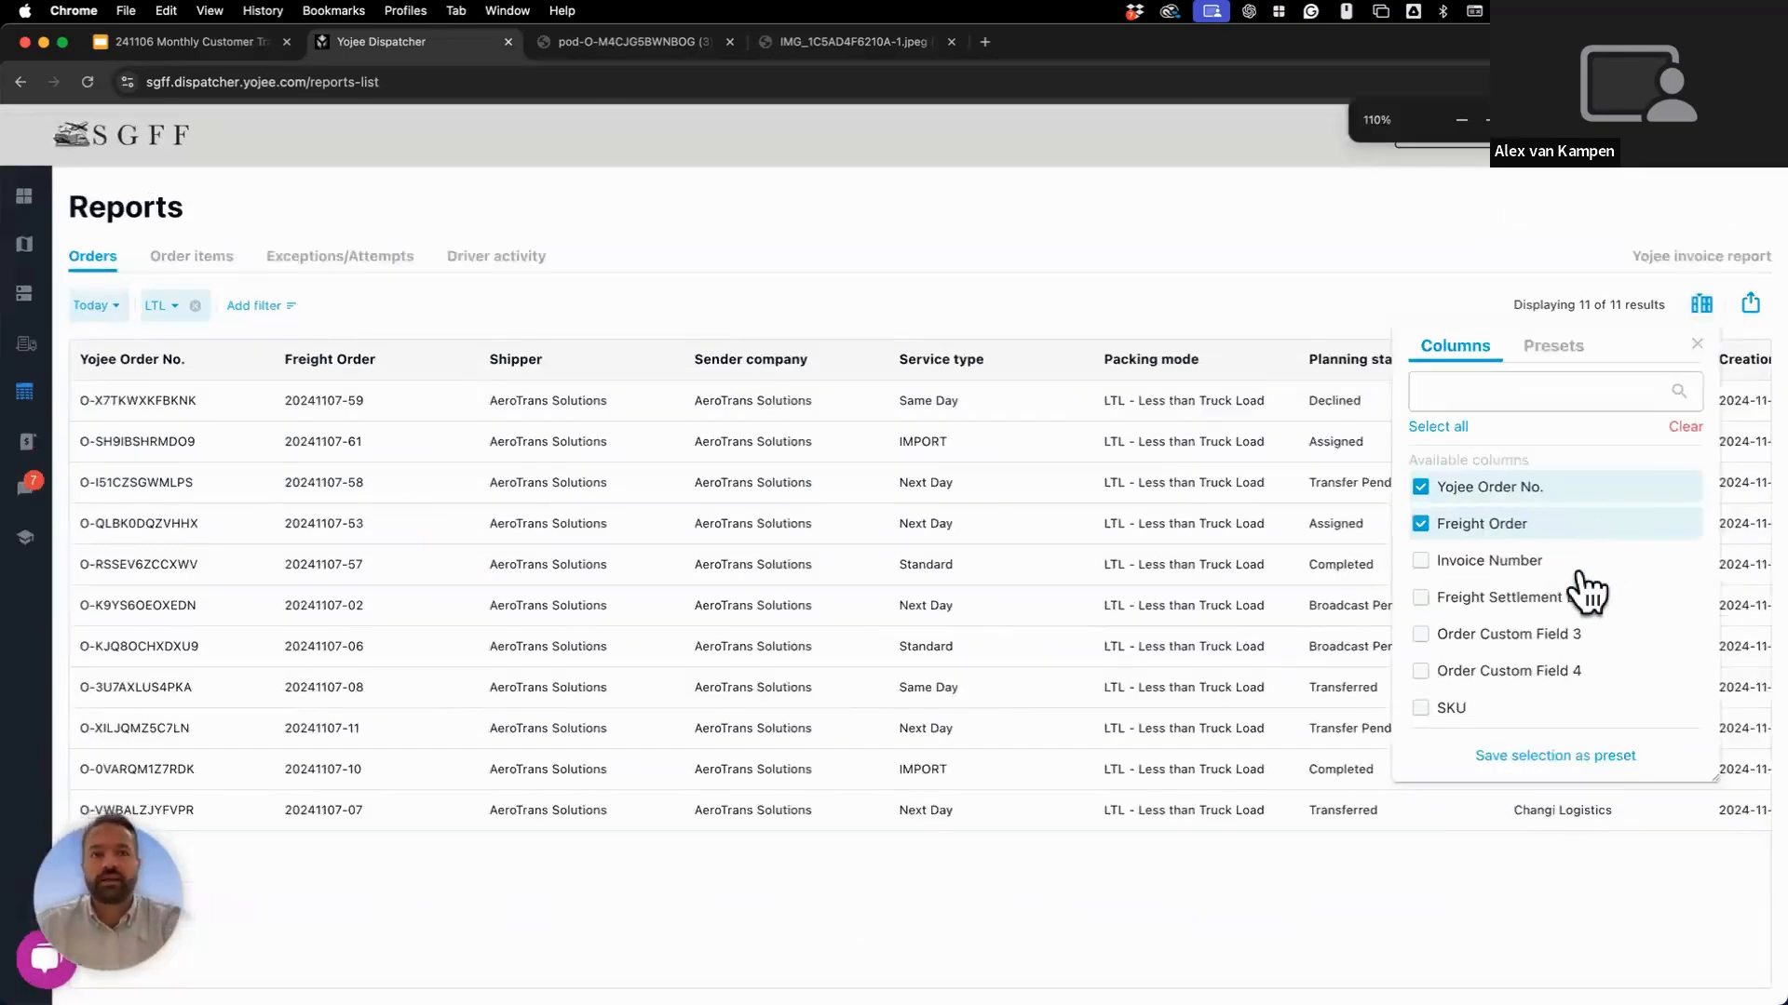
scroll(1586, 589, down, 5)
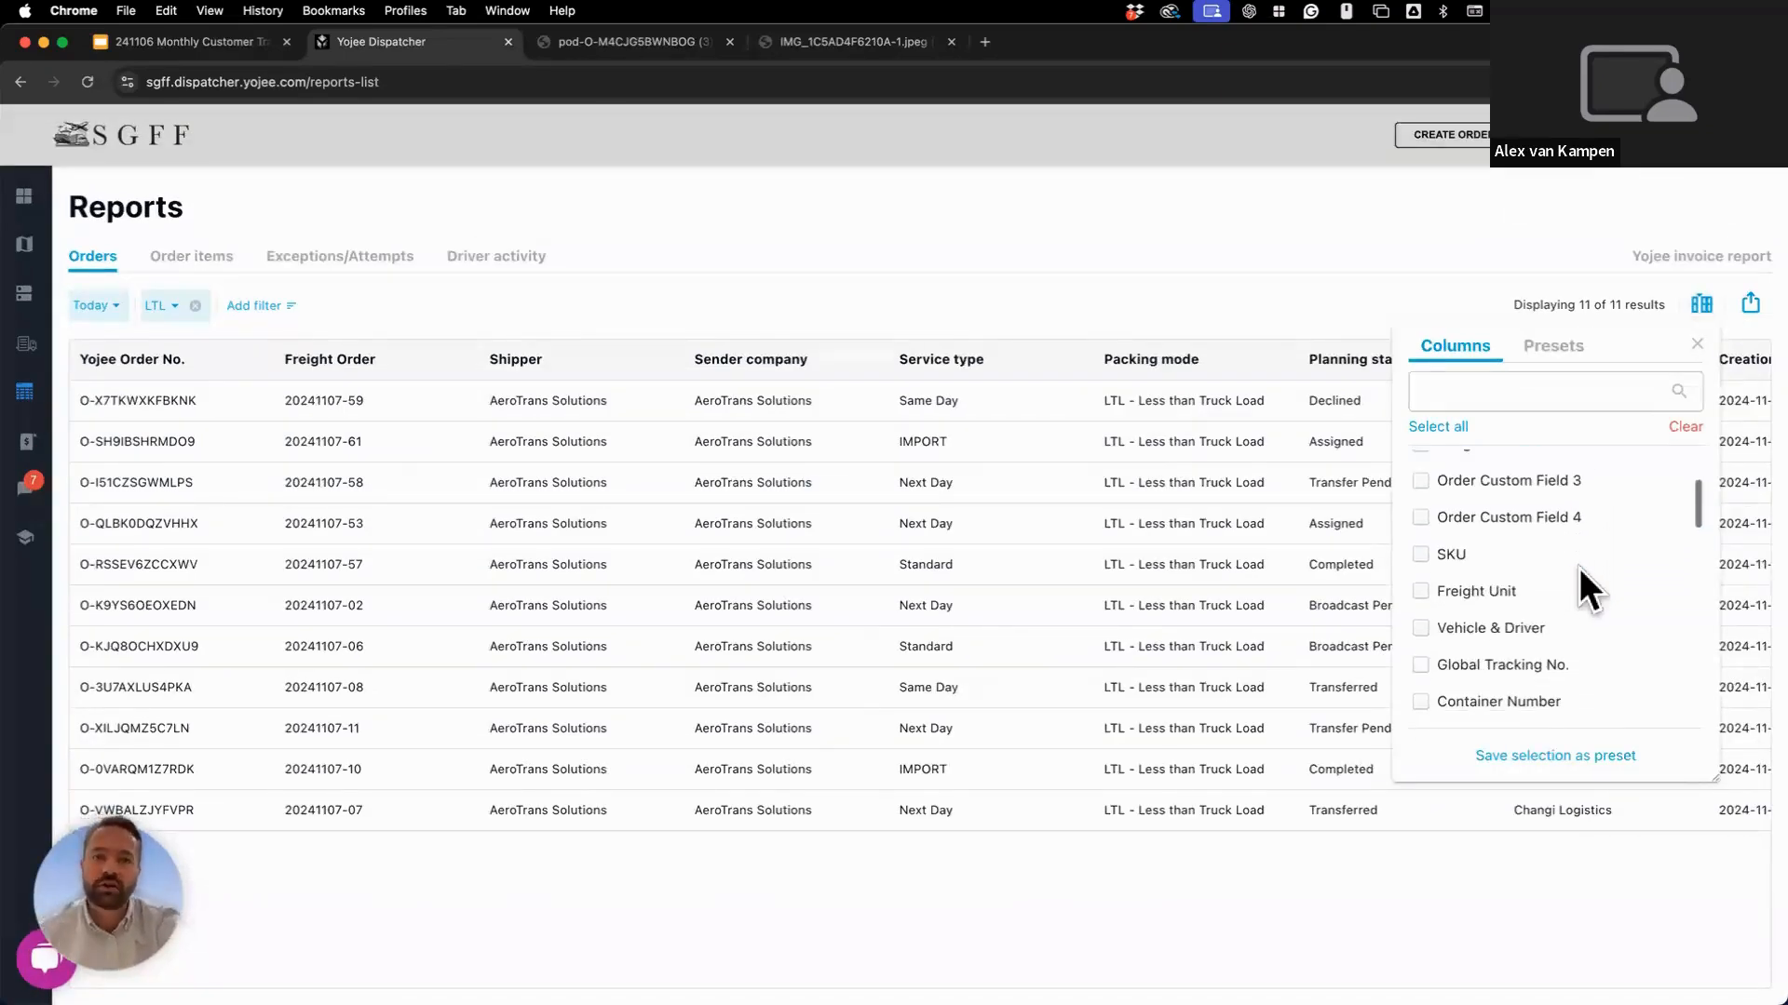
scroll(1582, 587, down, 4)
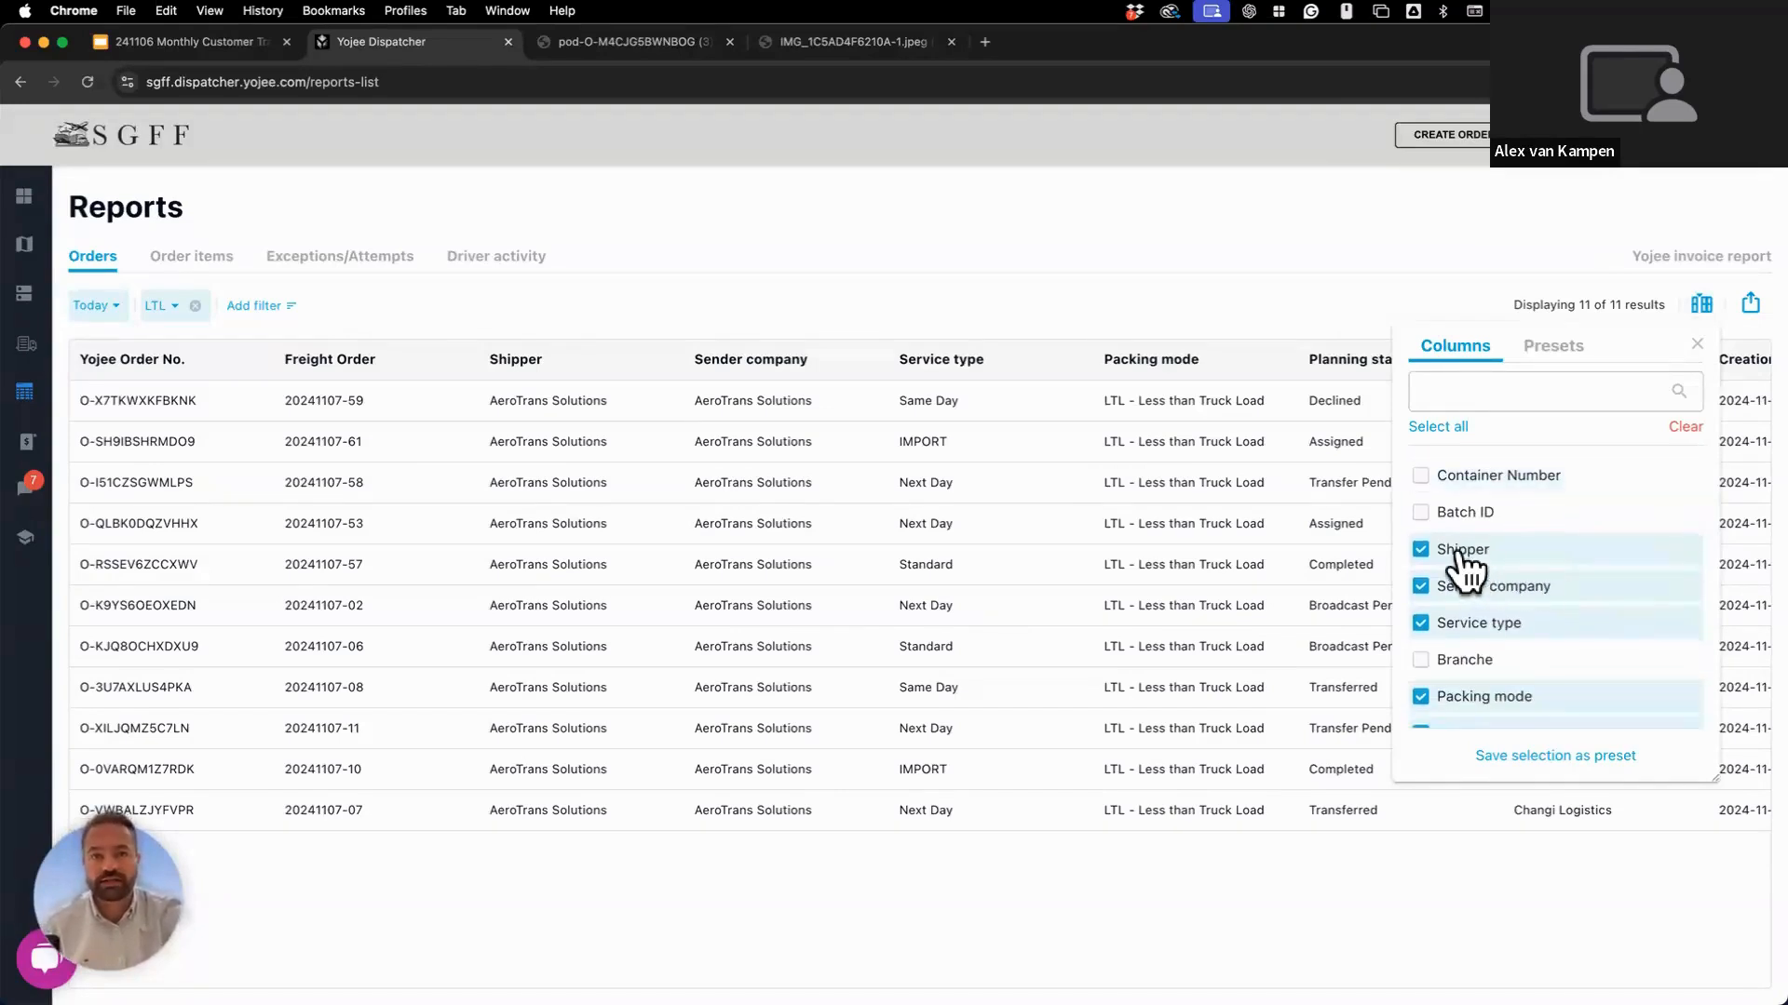
Untick the Shipper and Sender company columns and scroll the Columns list to check.
click(1421, 550)
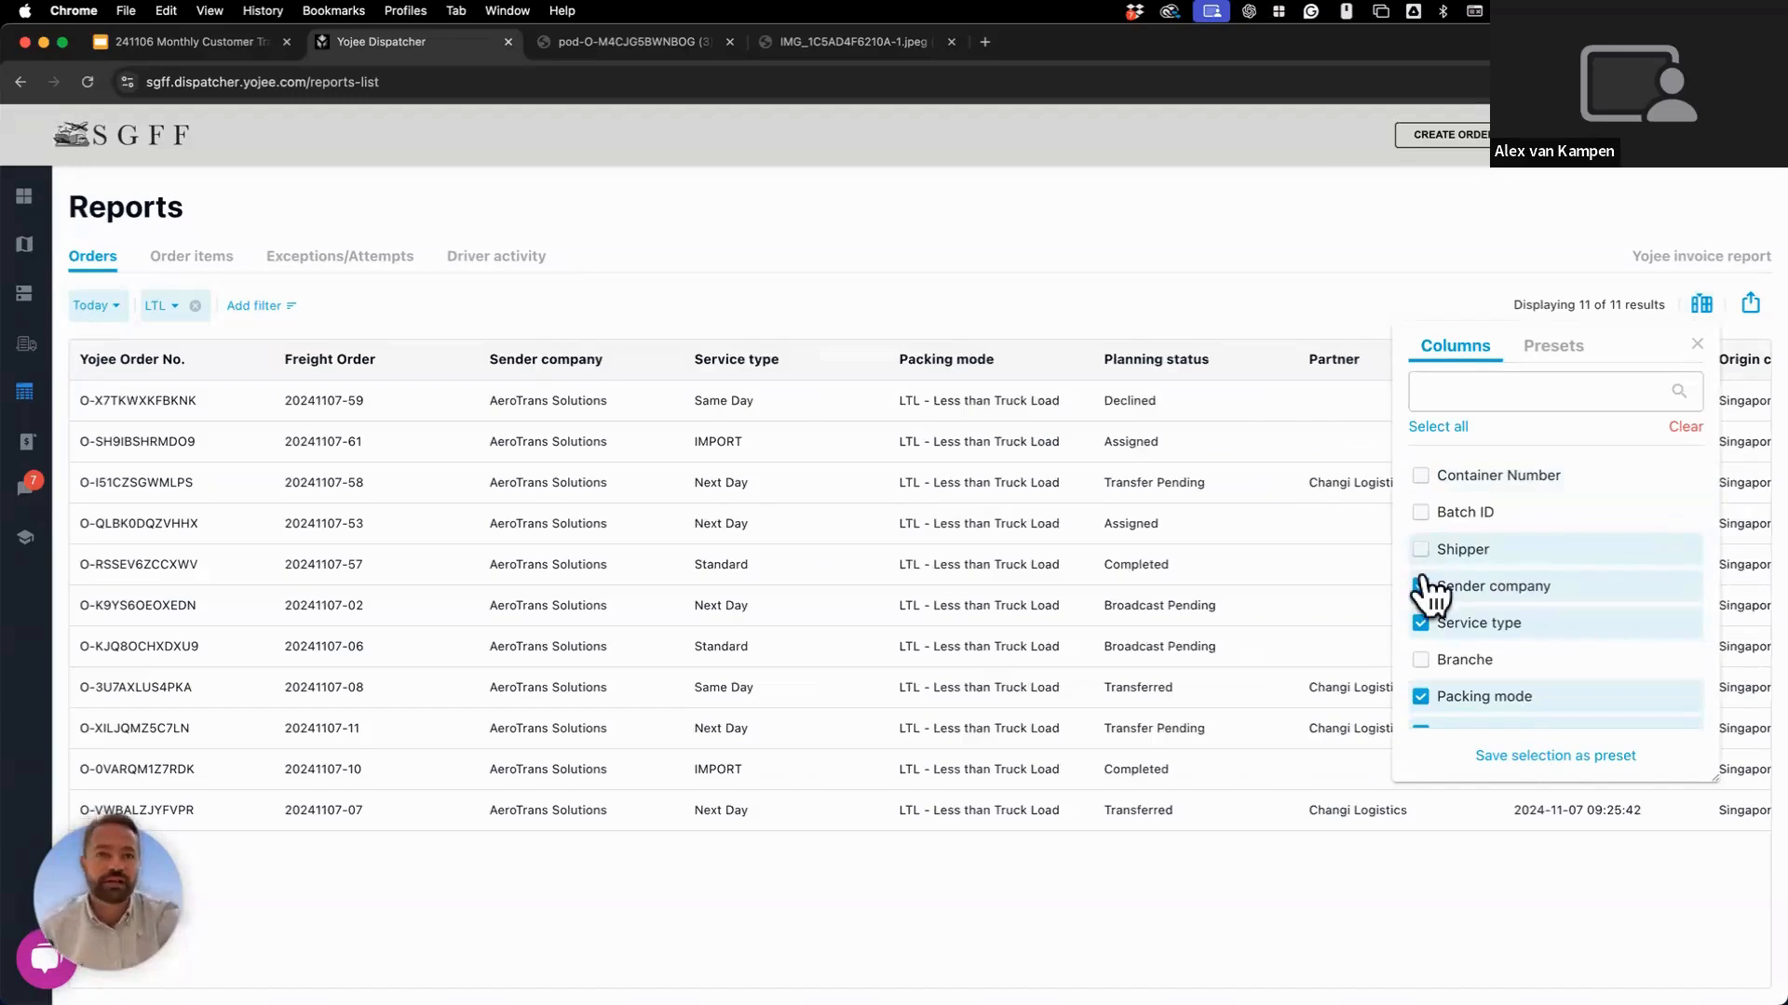
click(1422, 585)
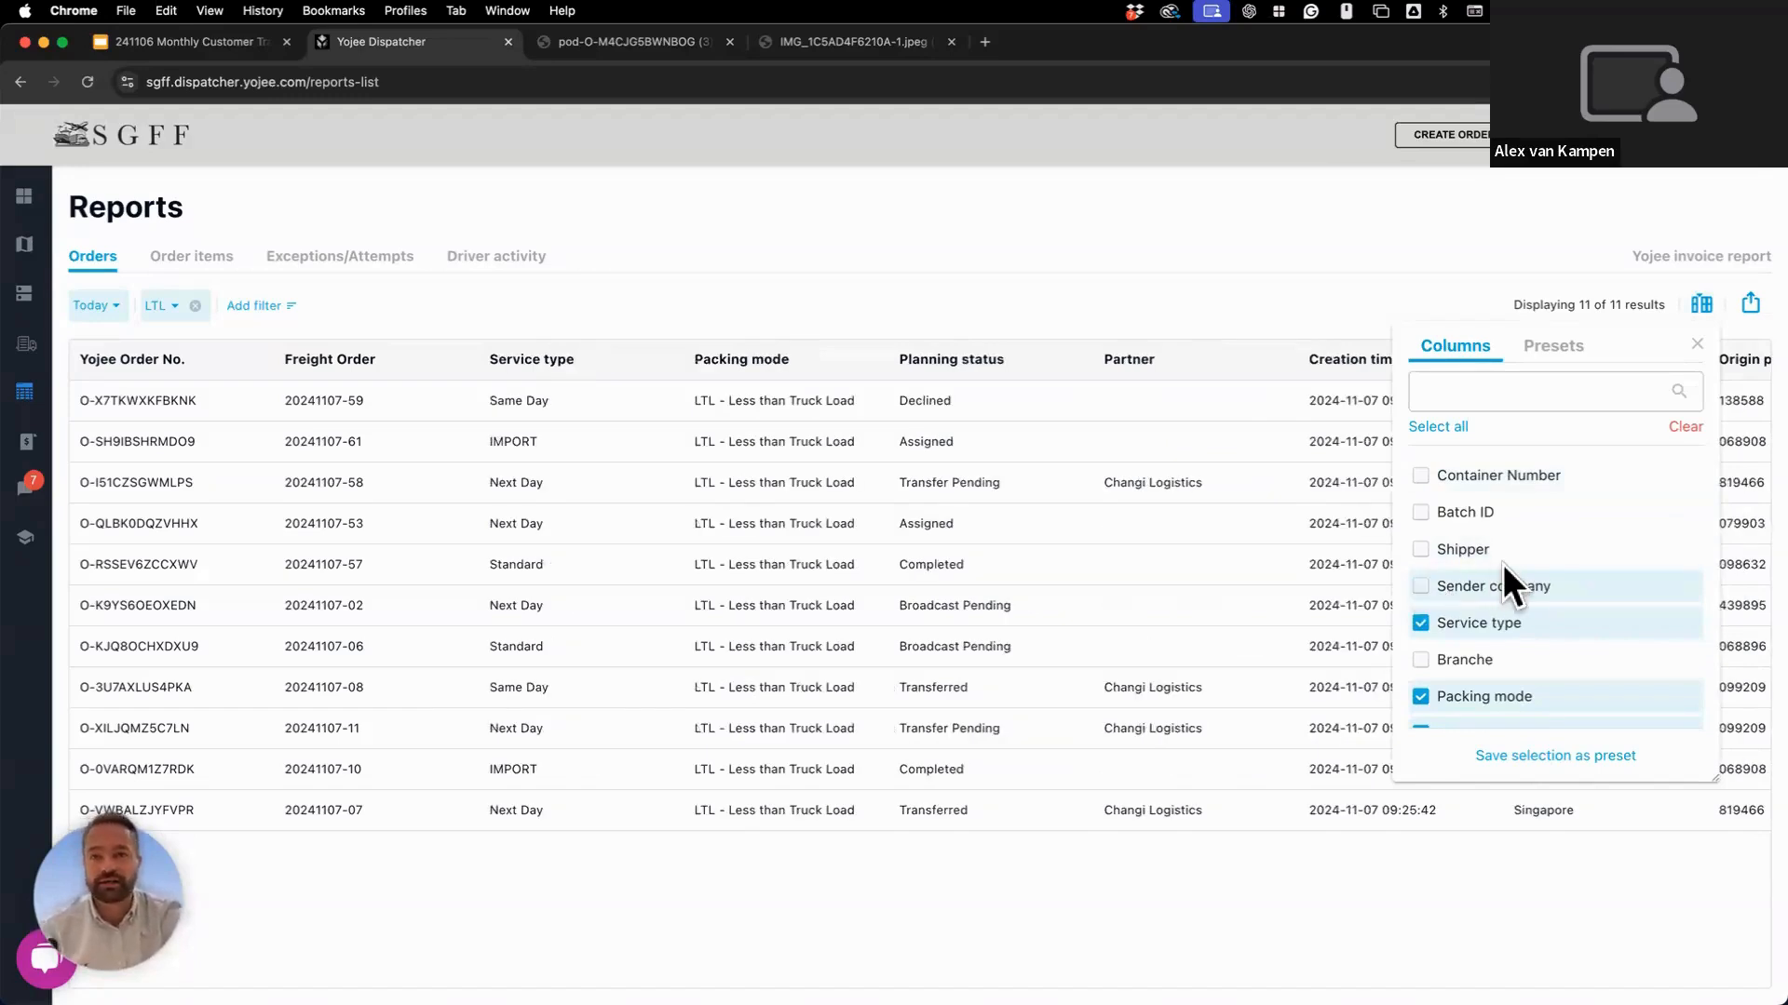
scroll(1503, 564, down, 2)
scroll(1503, 565, down, 2)
scroll(1503, 564, up, 2)
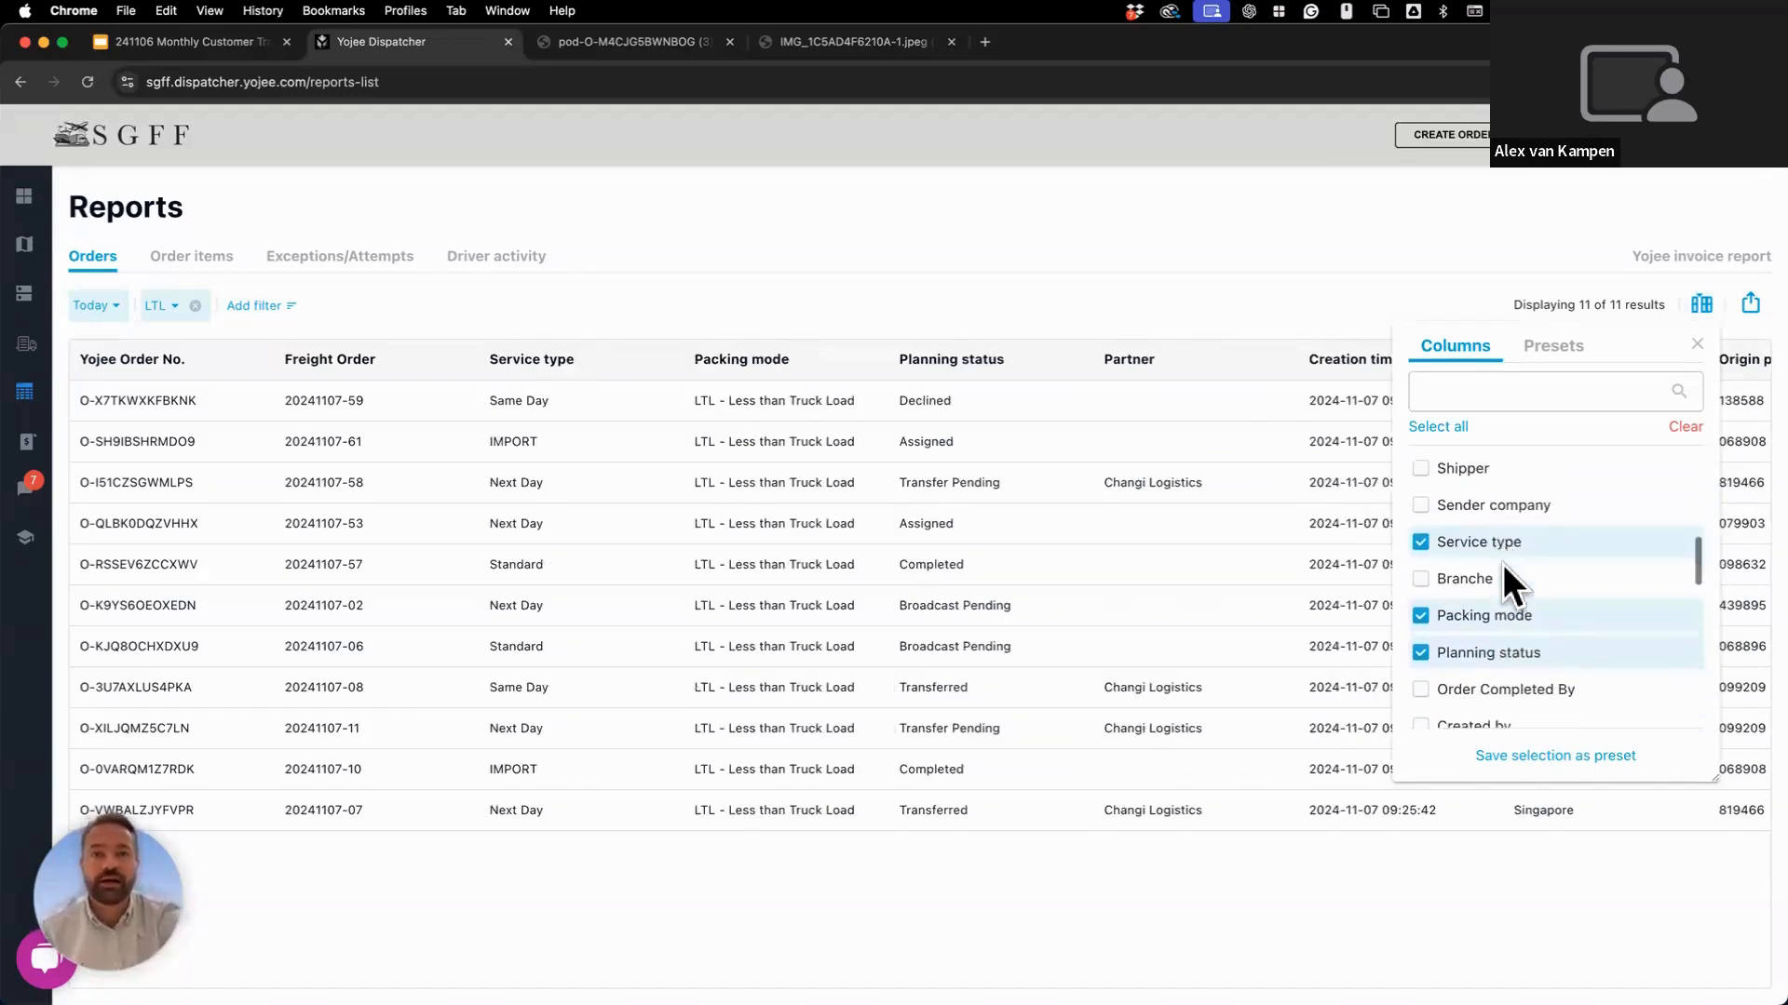
scroll(1502, 564, down, 5)
scroll(1508, 586, down, 5)
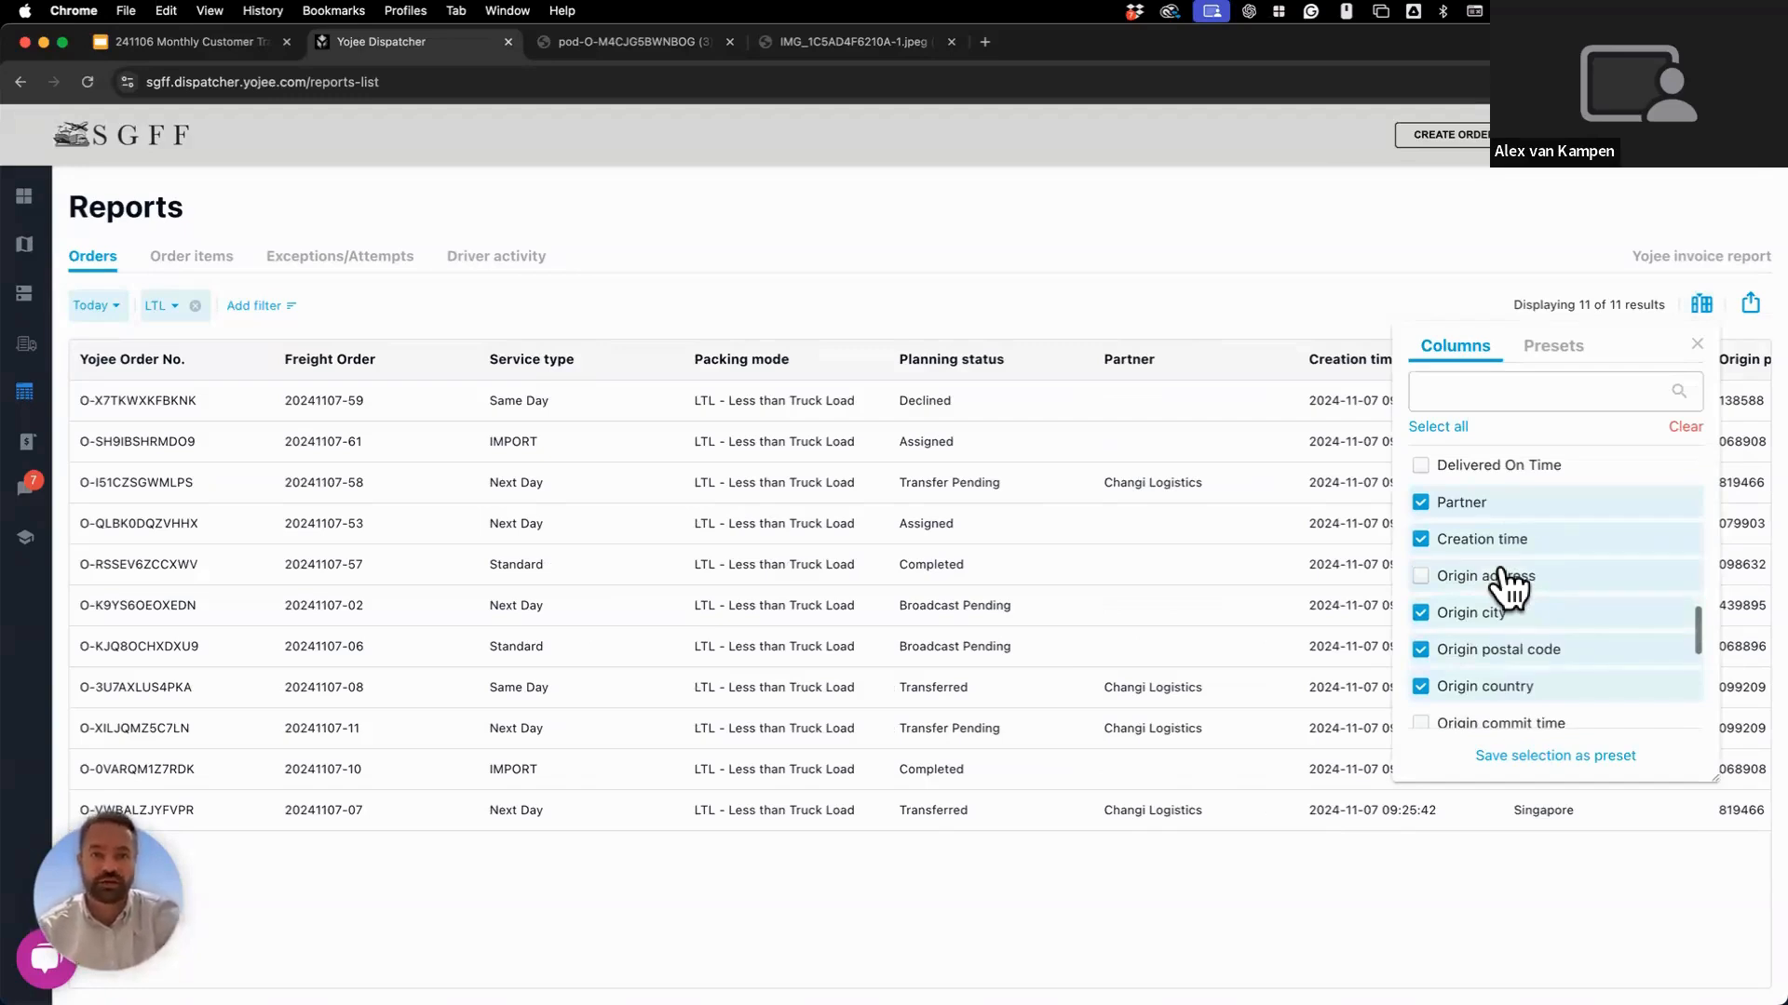
scroll(1508, 587, up, 8)
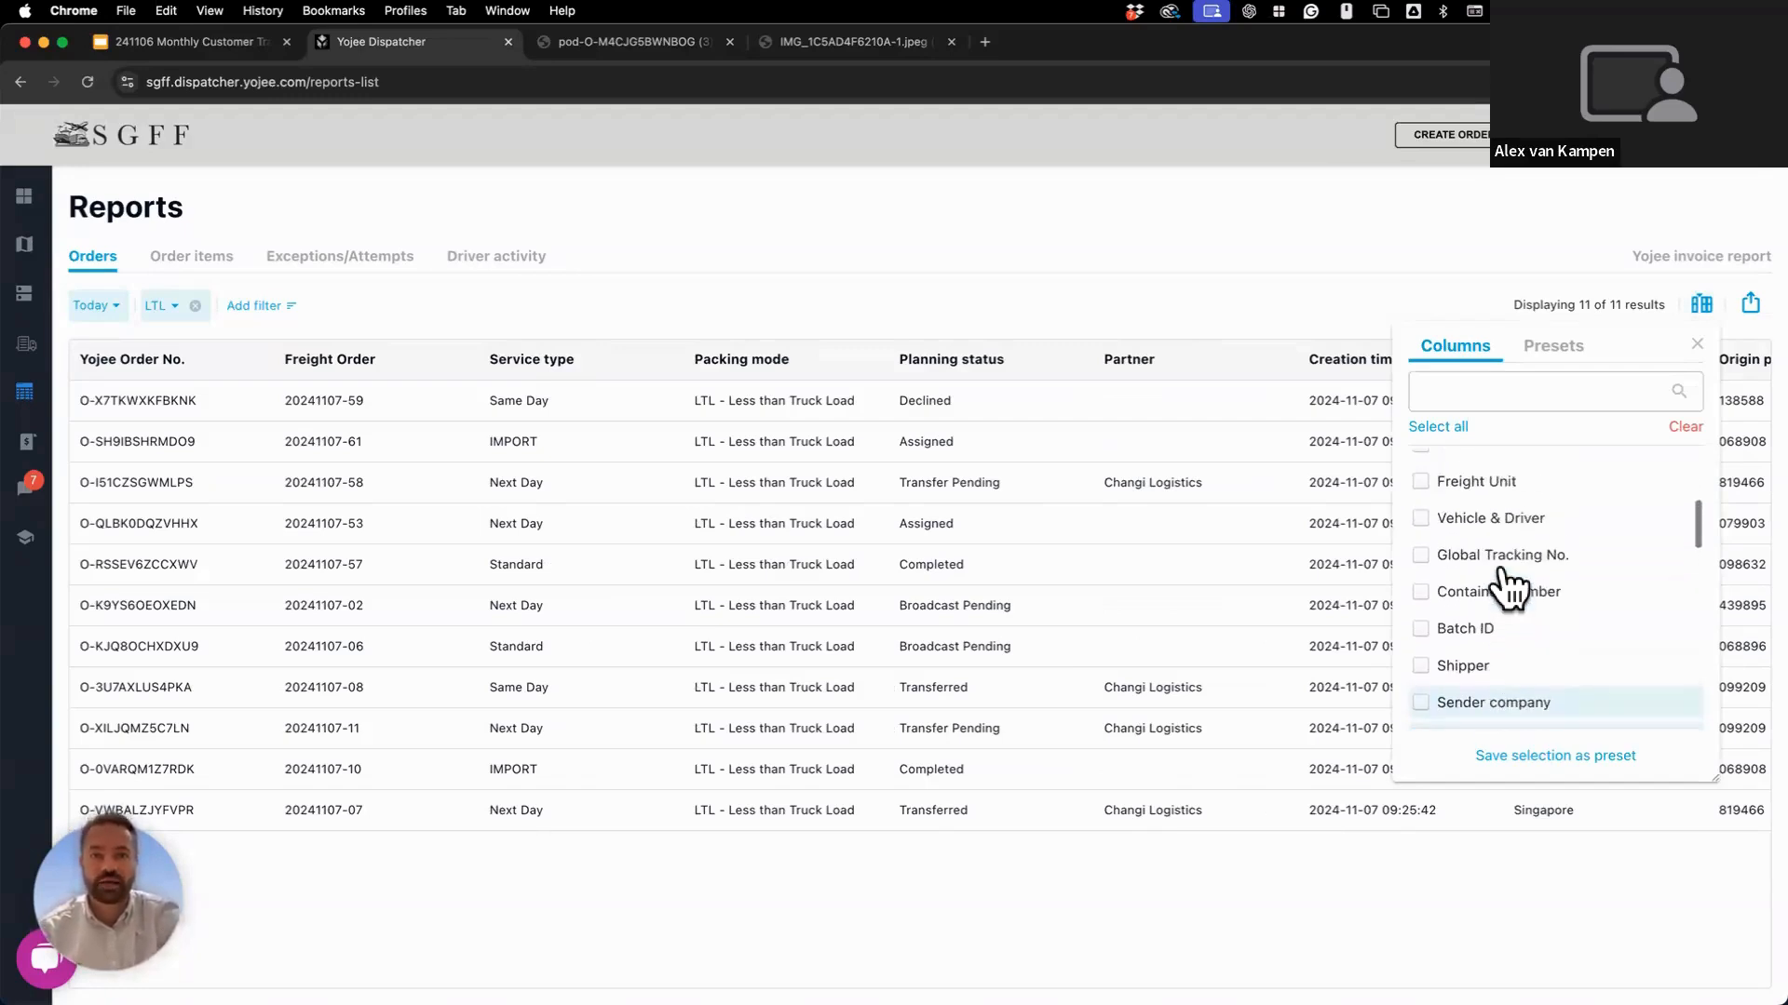
scroll(1505, 585, up, 3)
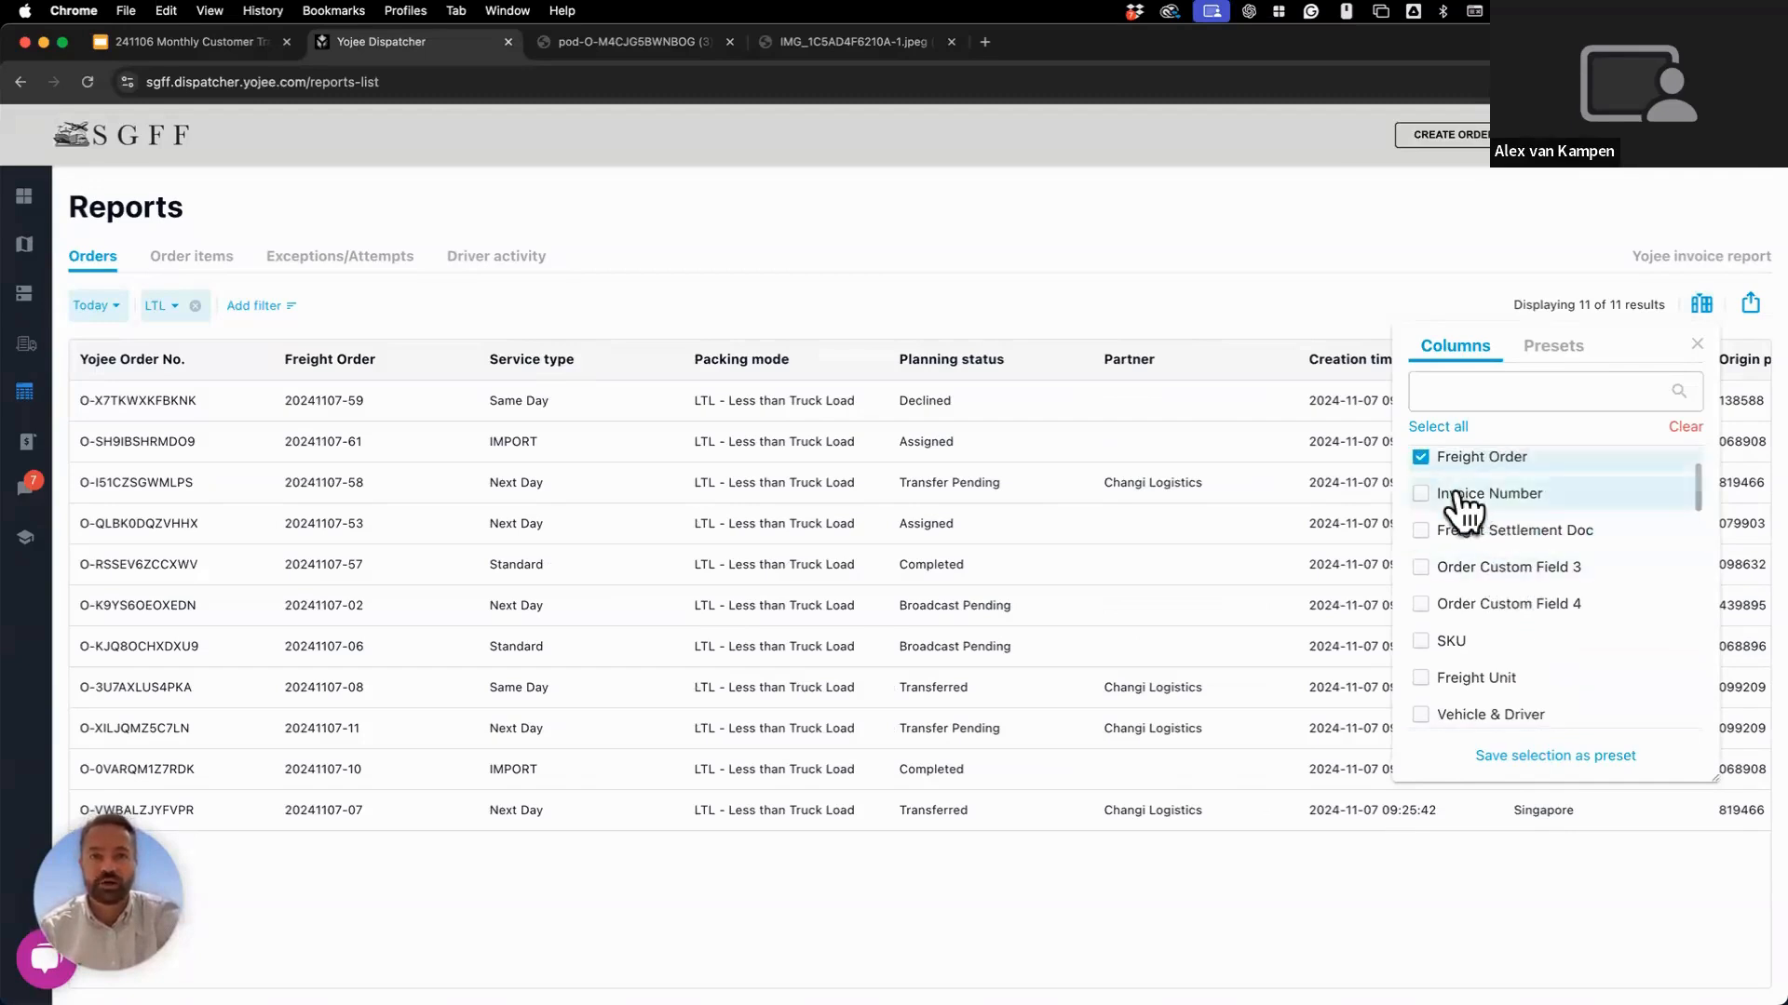
Show the Invoice Number column, briefly tick SKU, then untick it again.
click(1461, 498)
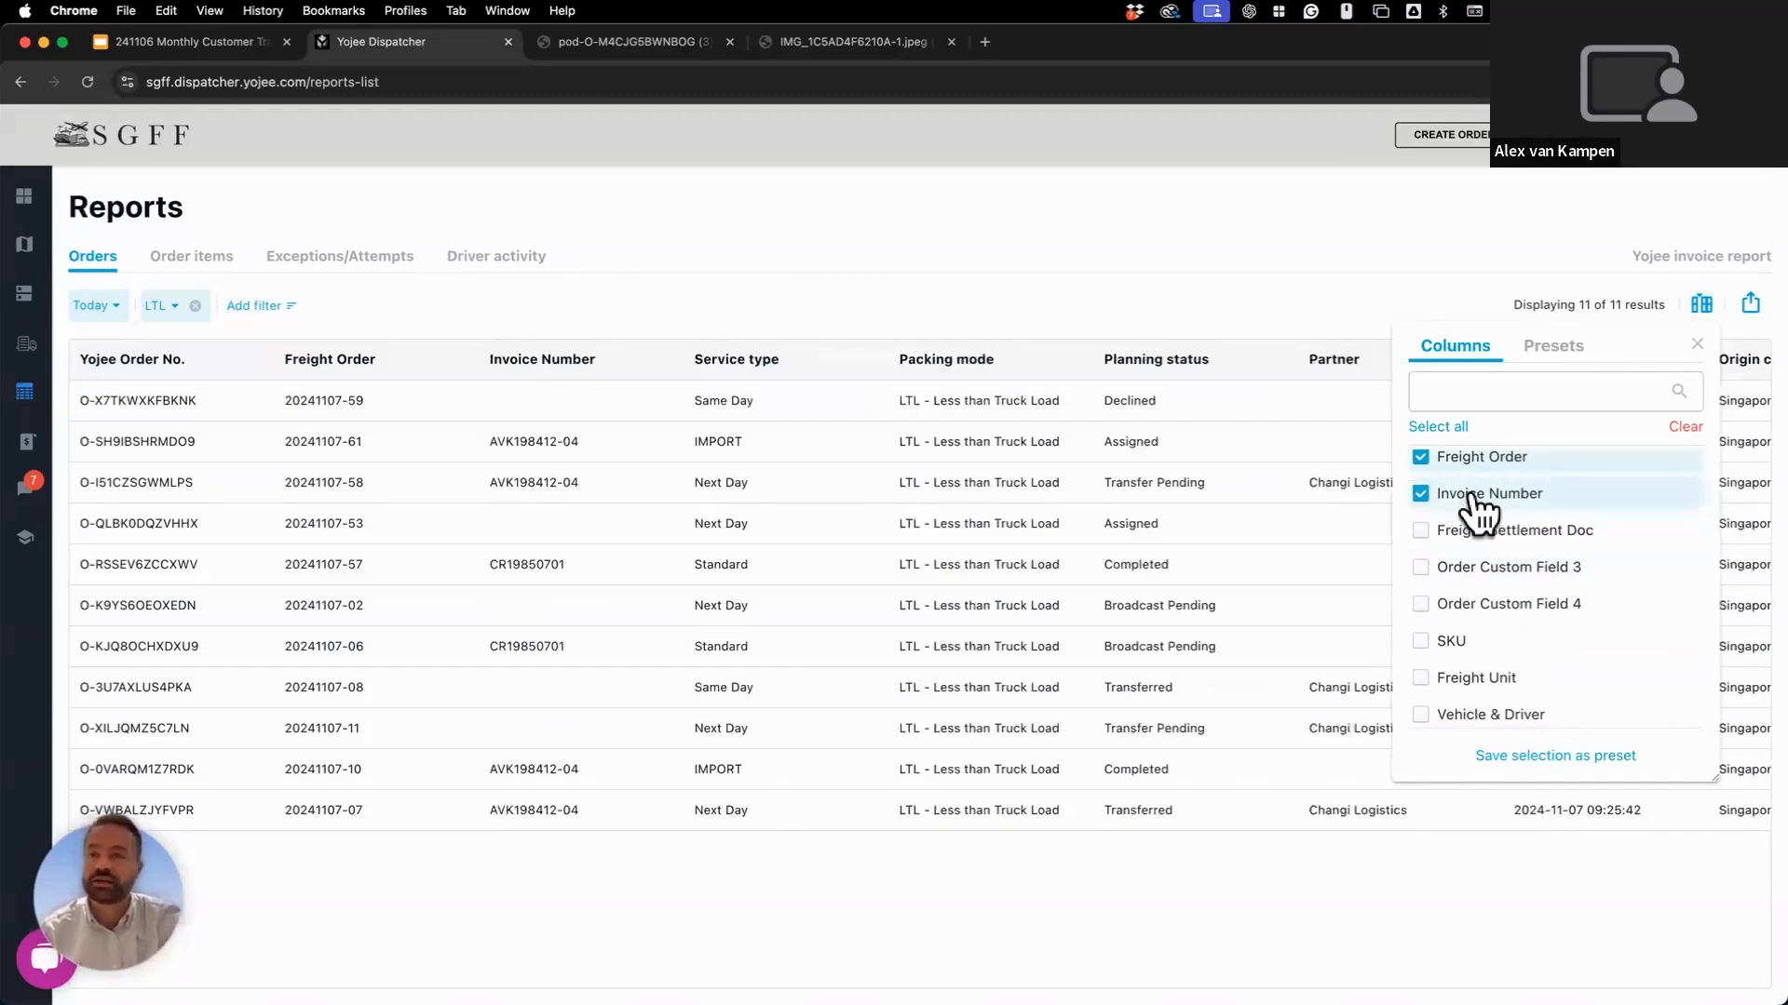
scroll(1508, 577, down, 1)
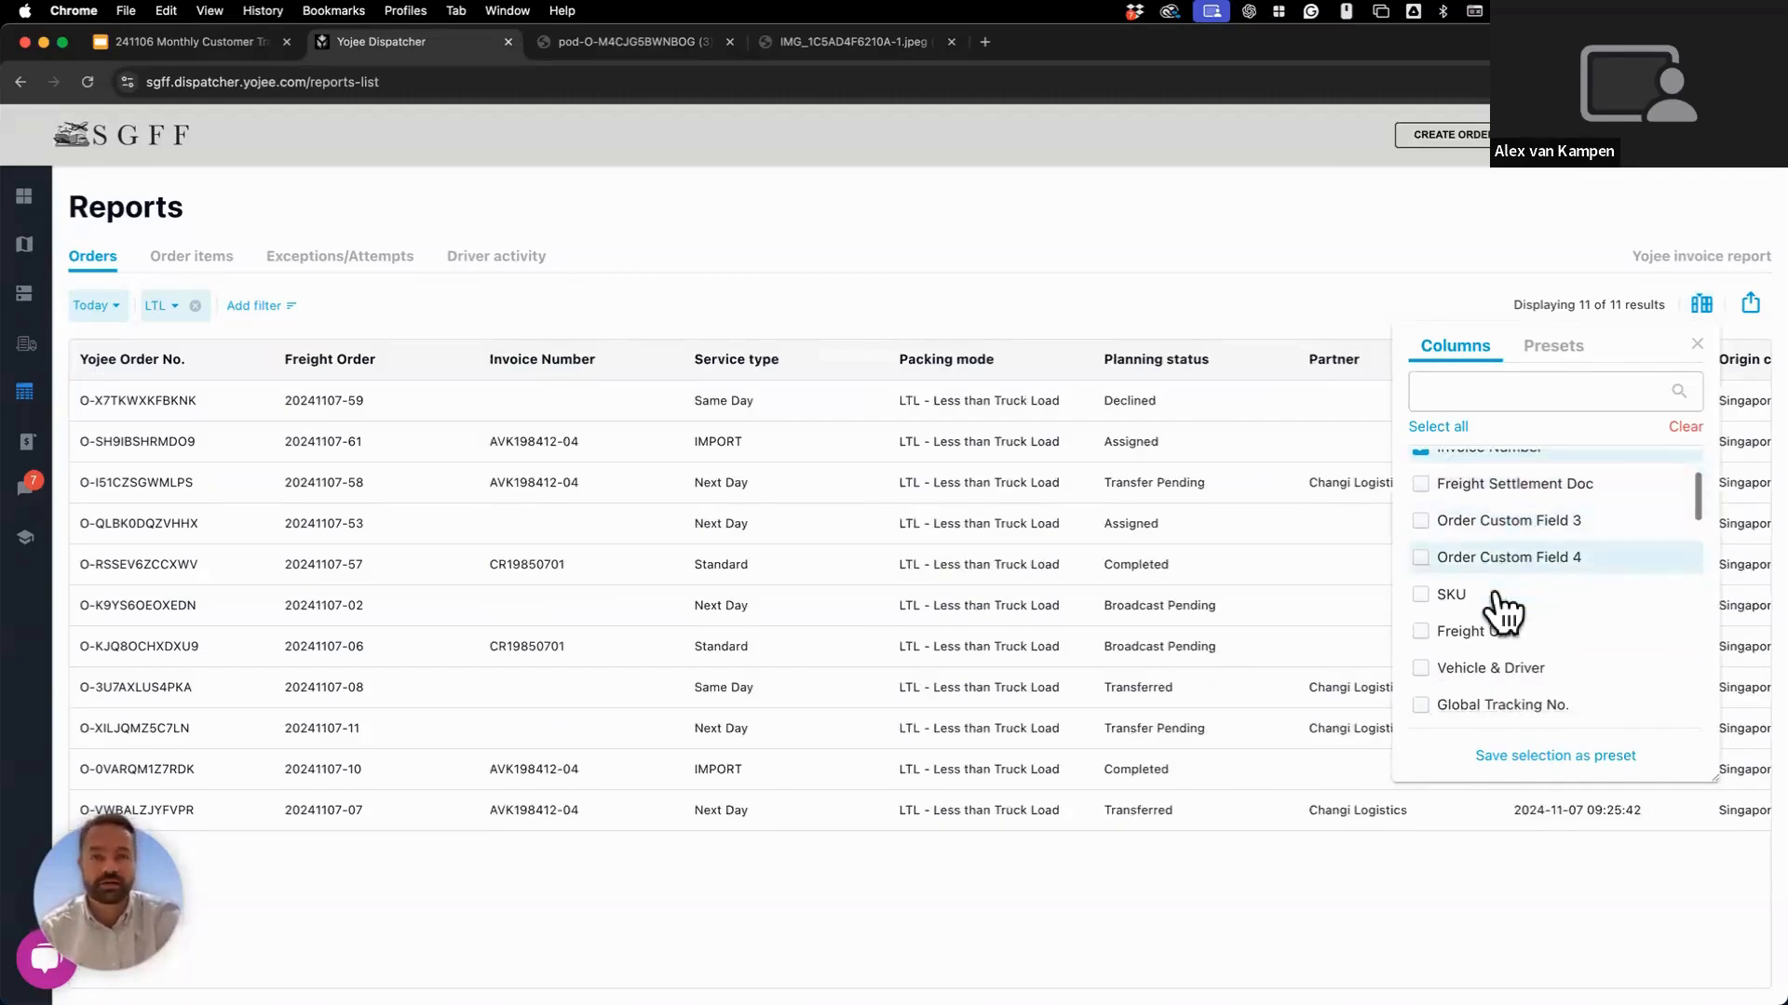
click(1463, 596)
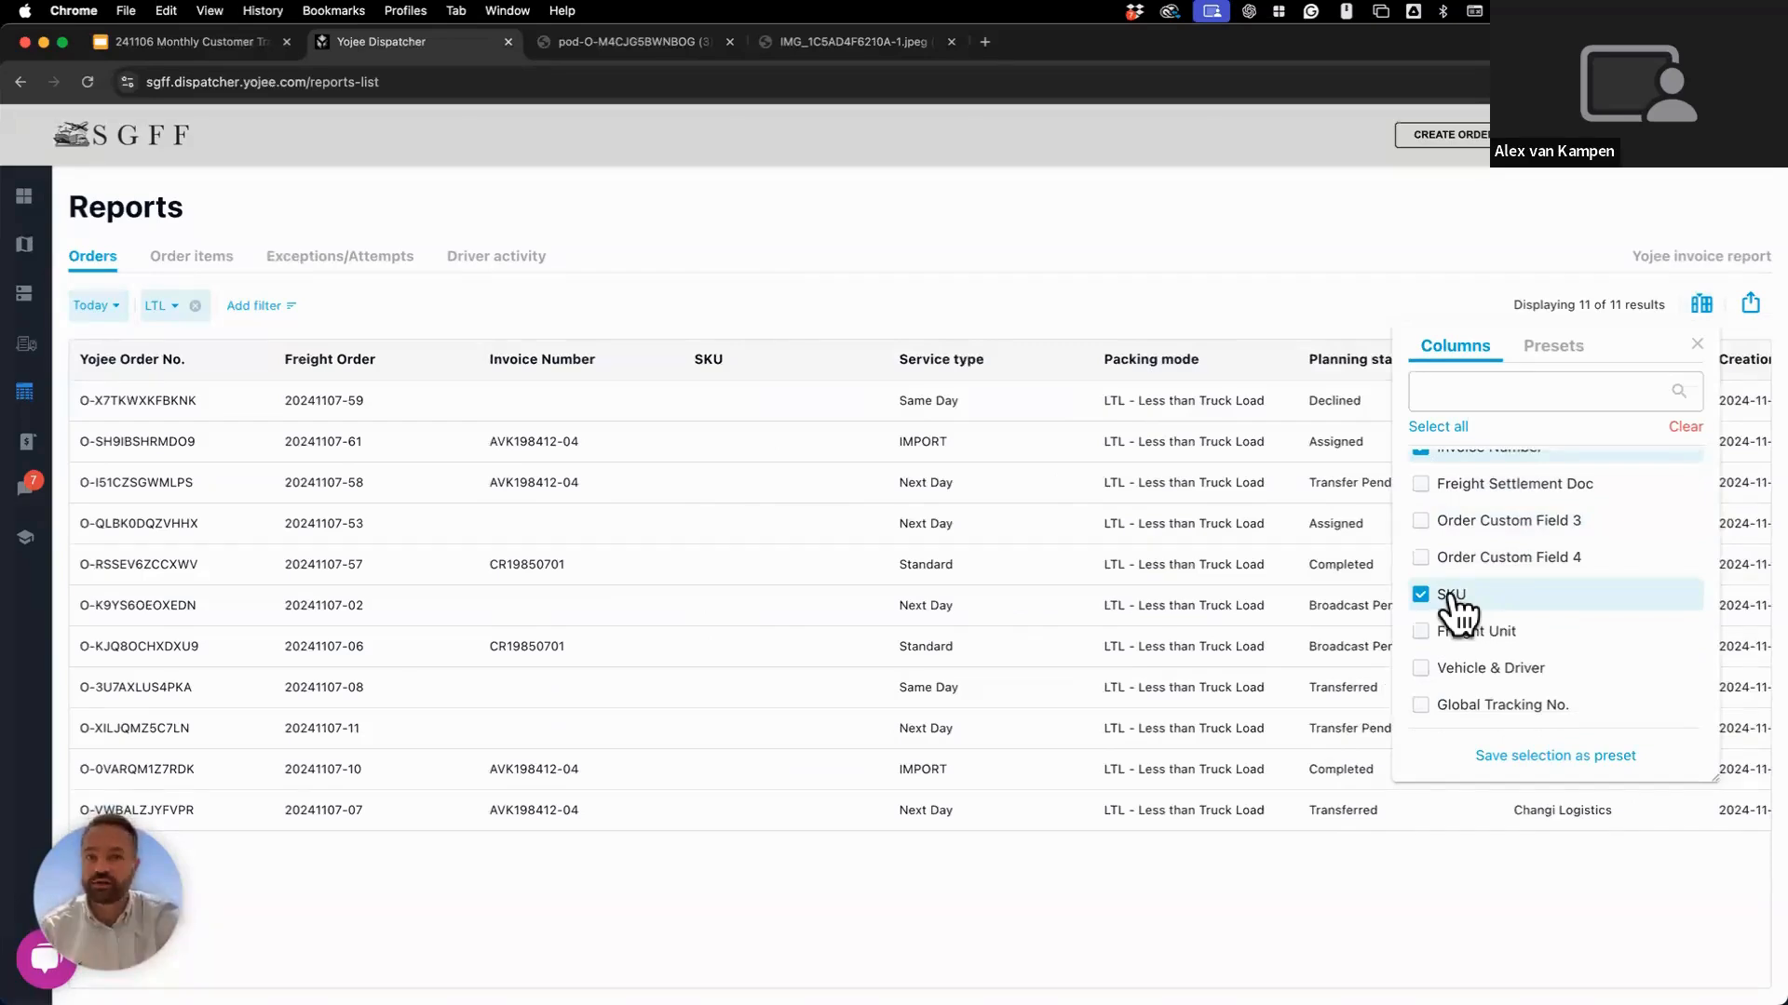
click(1452, 600)
Scroll through the remaining destination and item columns and close the Columns panel.
scroll(1513, 610, down, 3)
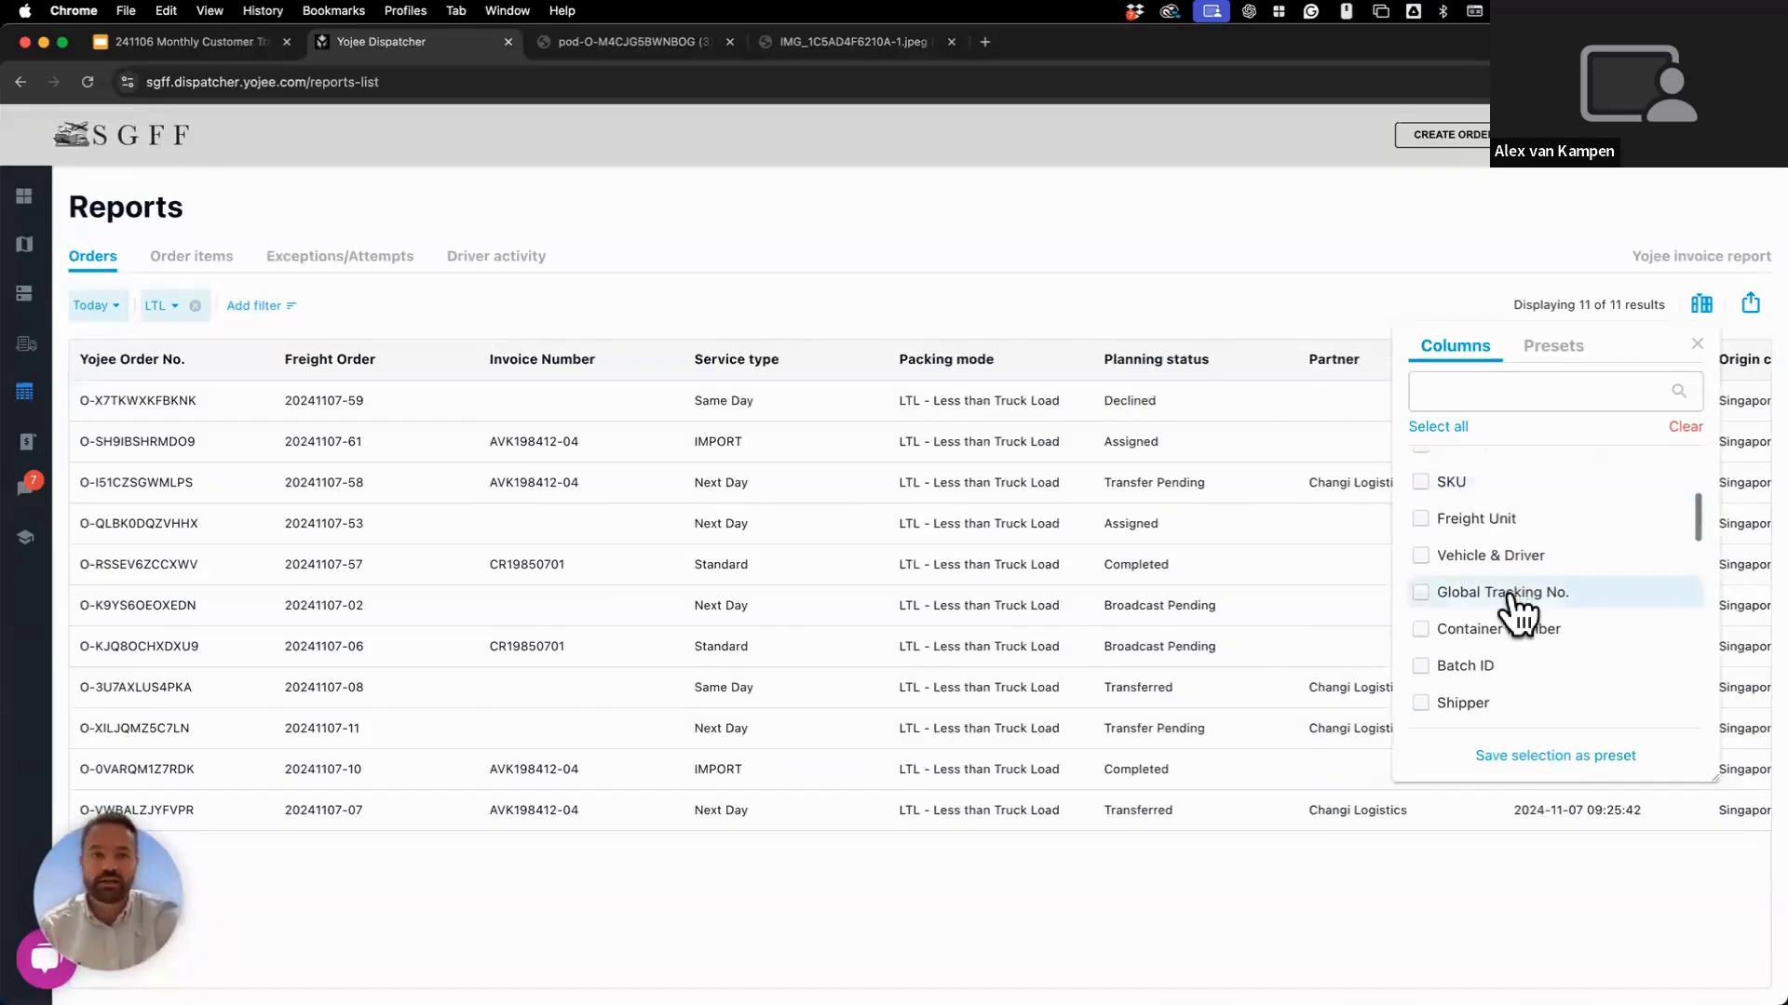
scroll(1518, 610, down, 5)
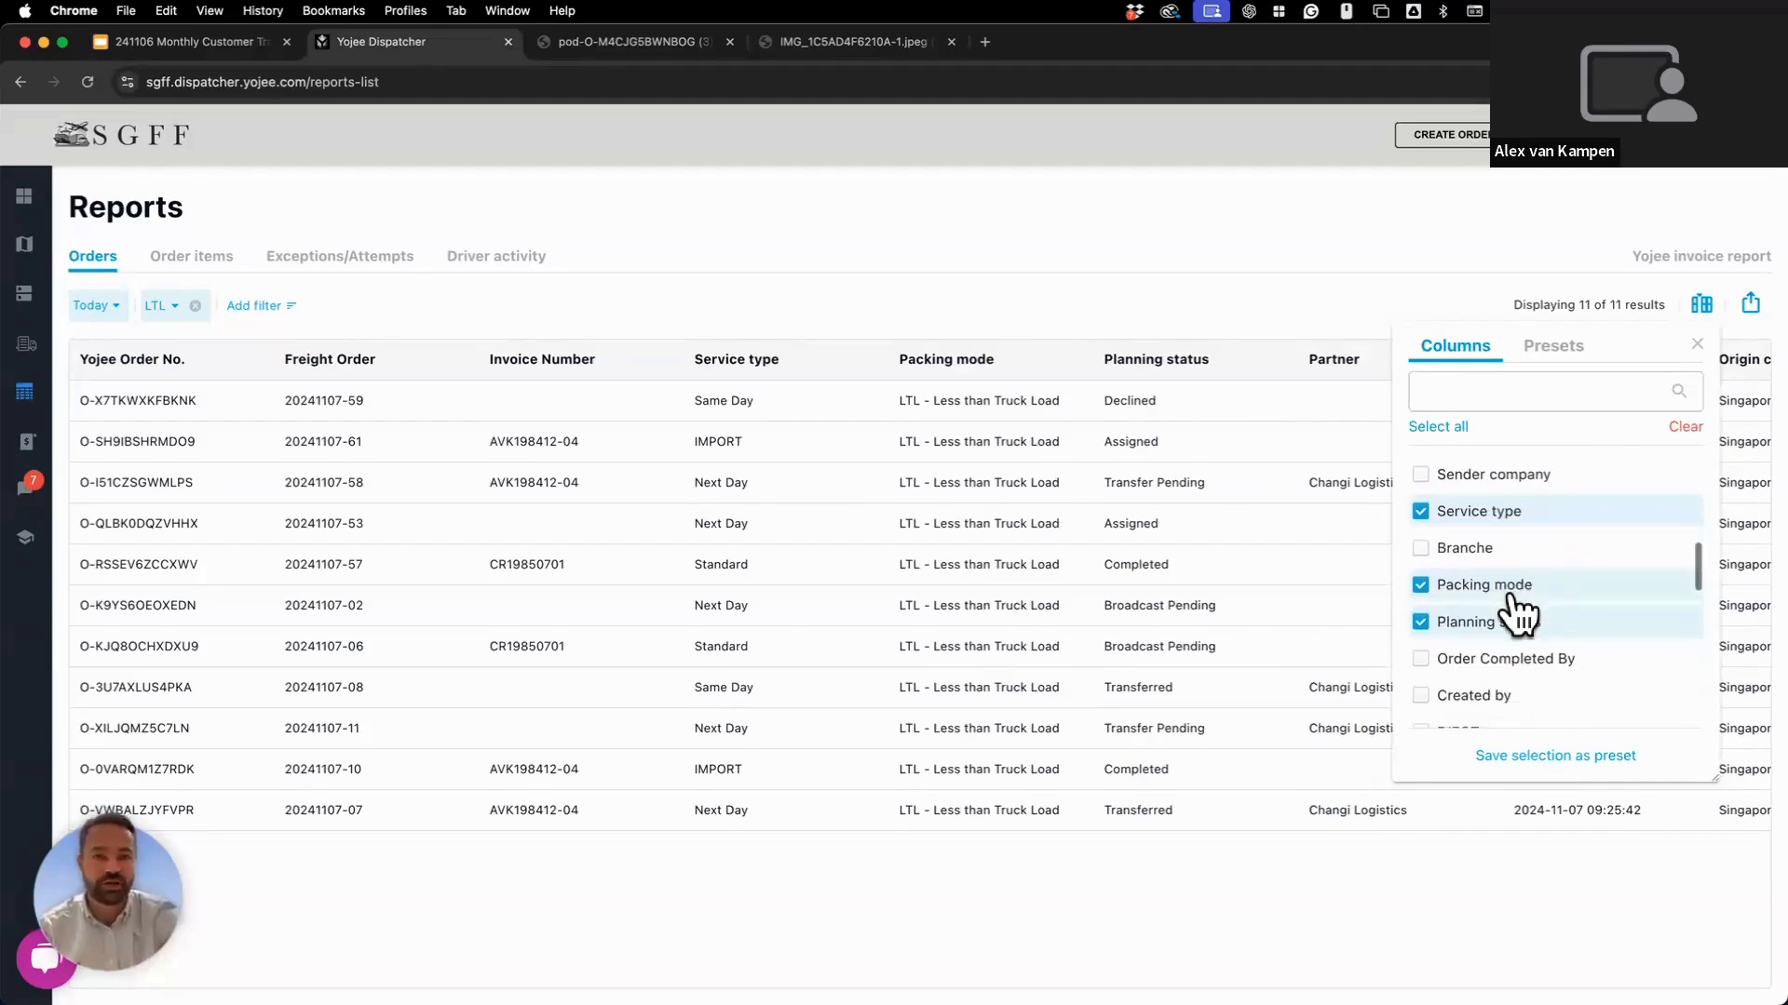
scroll(1517, 610, down, 8)
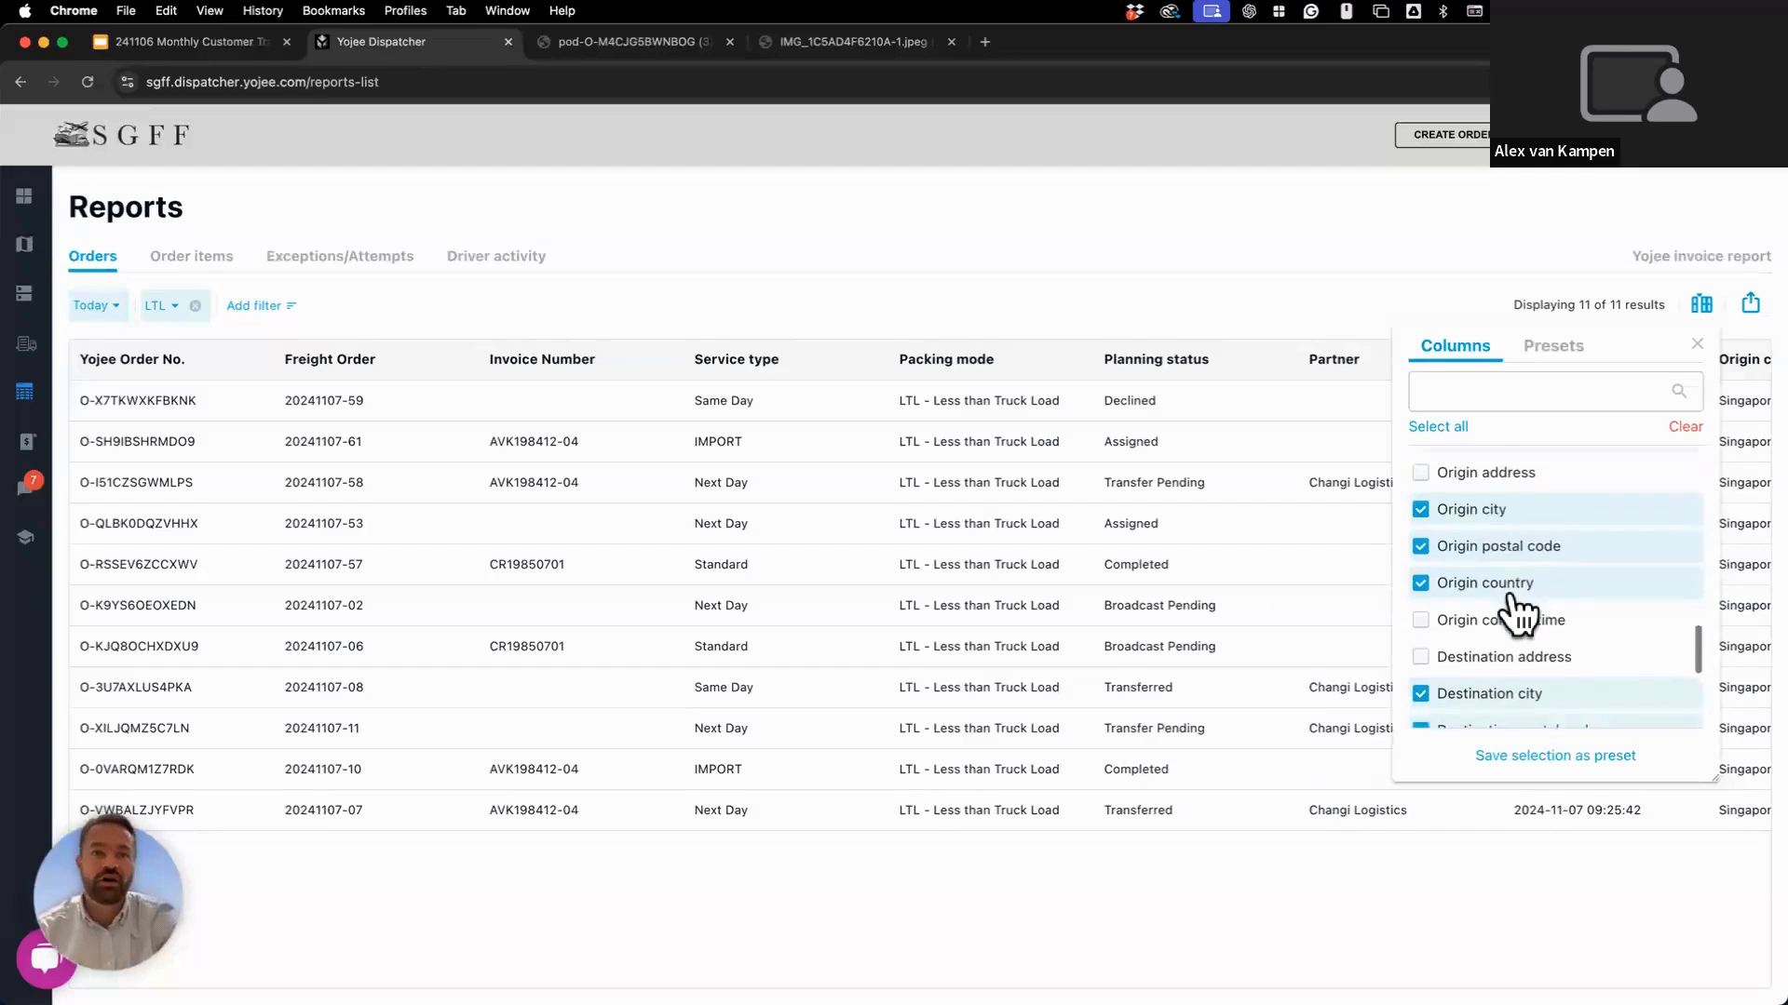
scroll(1534, 631, down, 3)
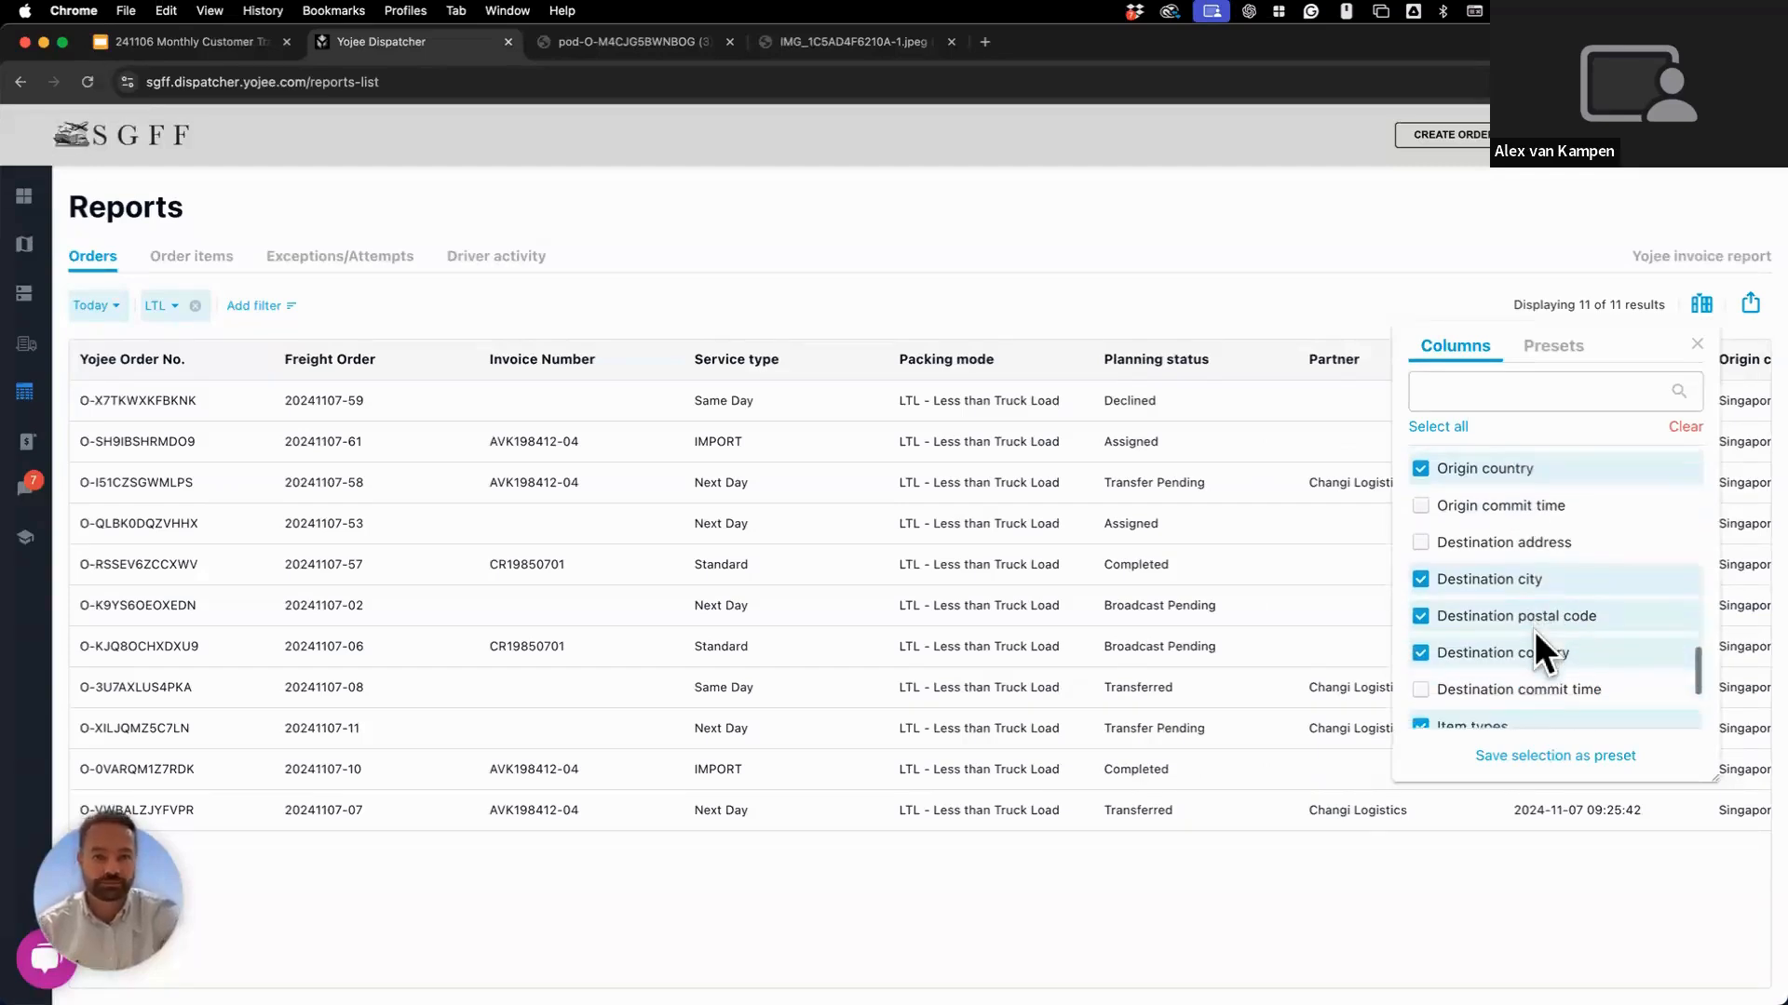
scroll(1536, 643, down, 2)
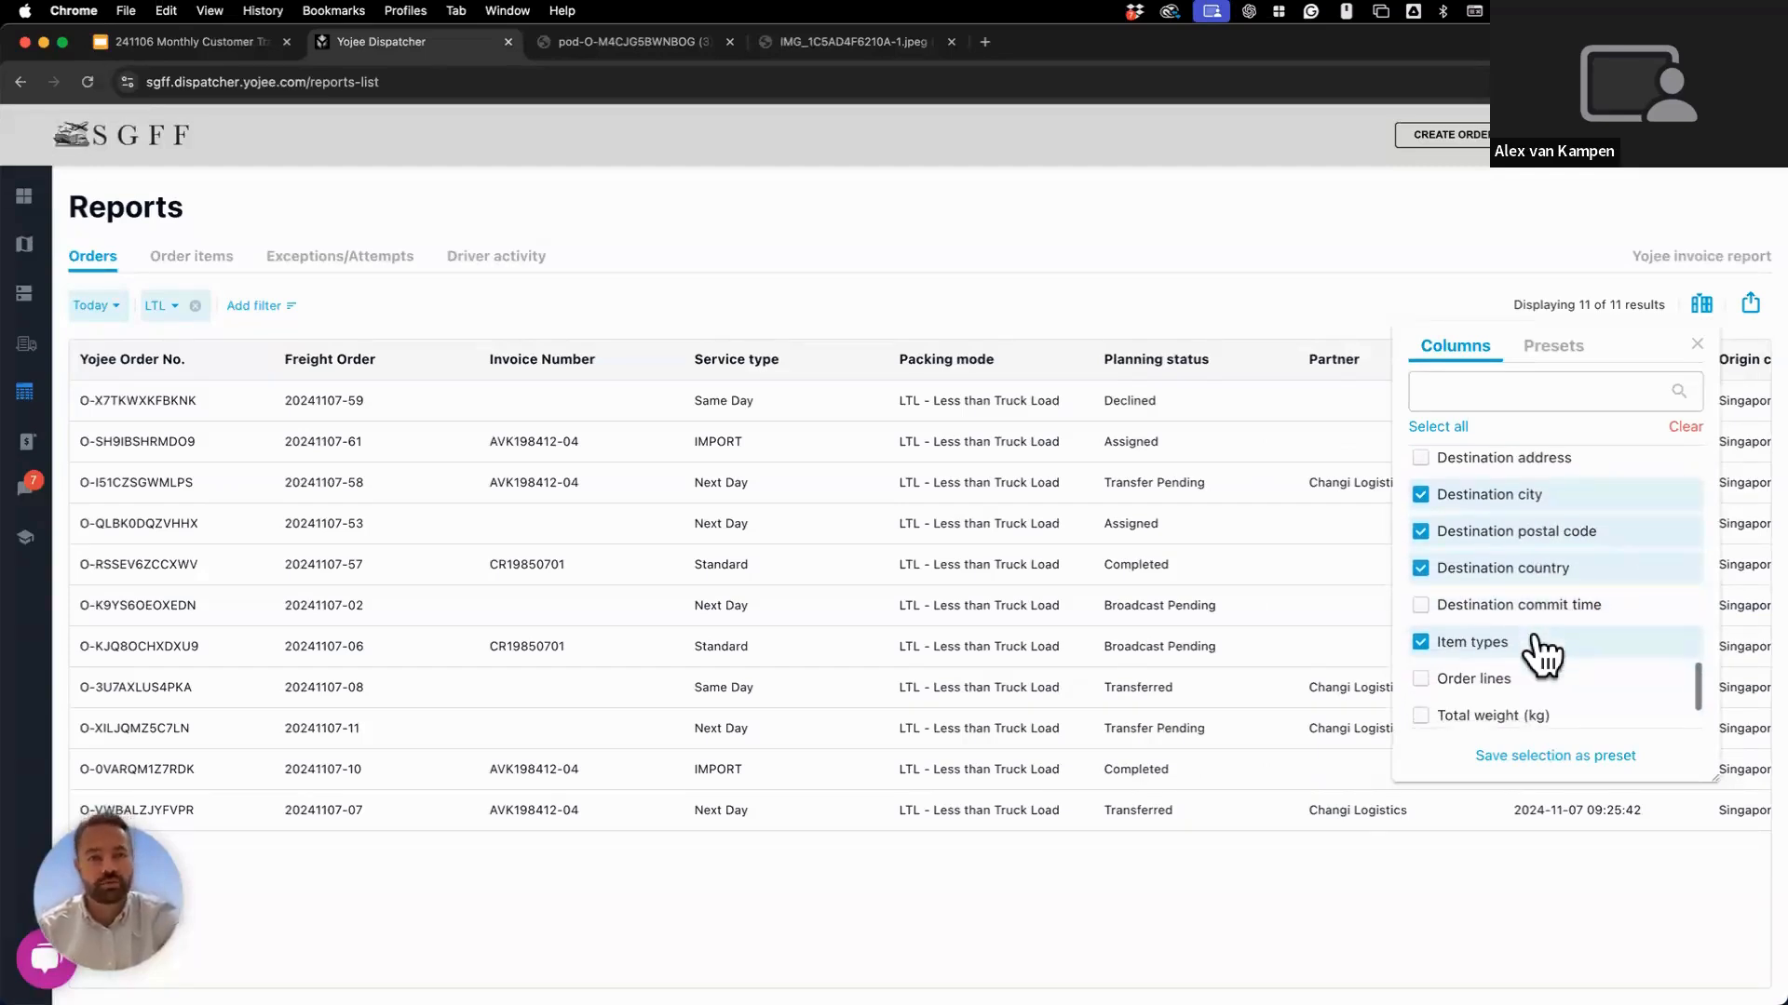
scroll(1541, 652, down, 2)
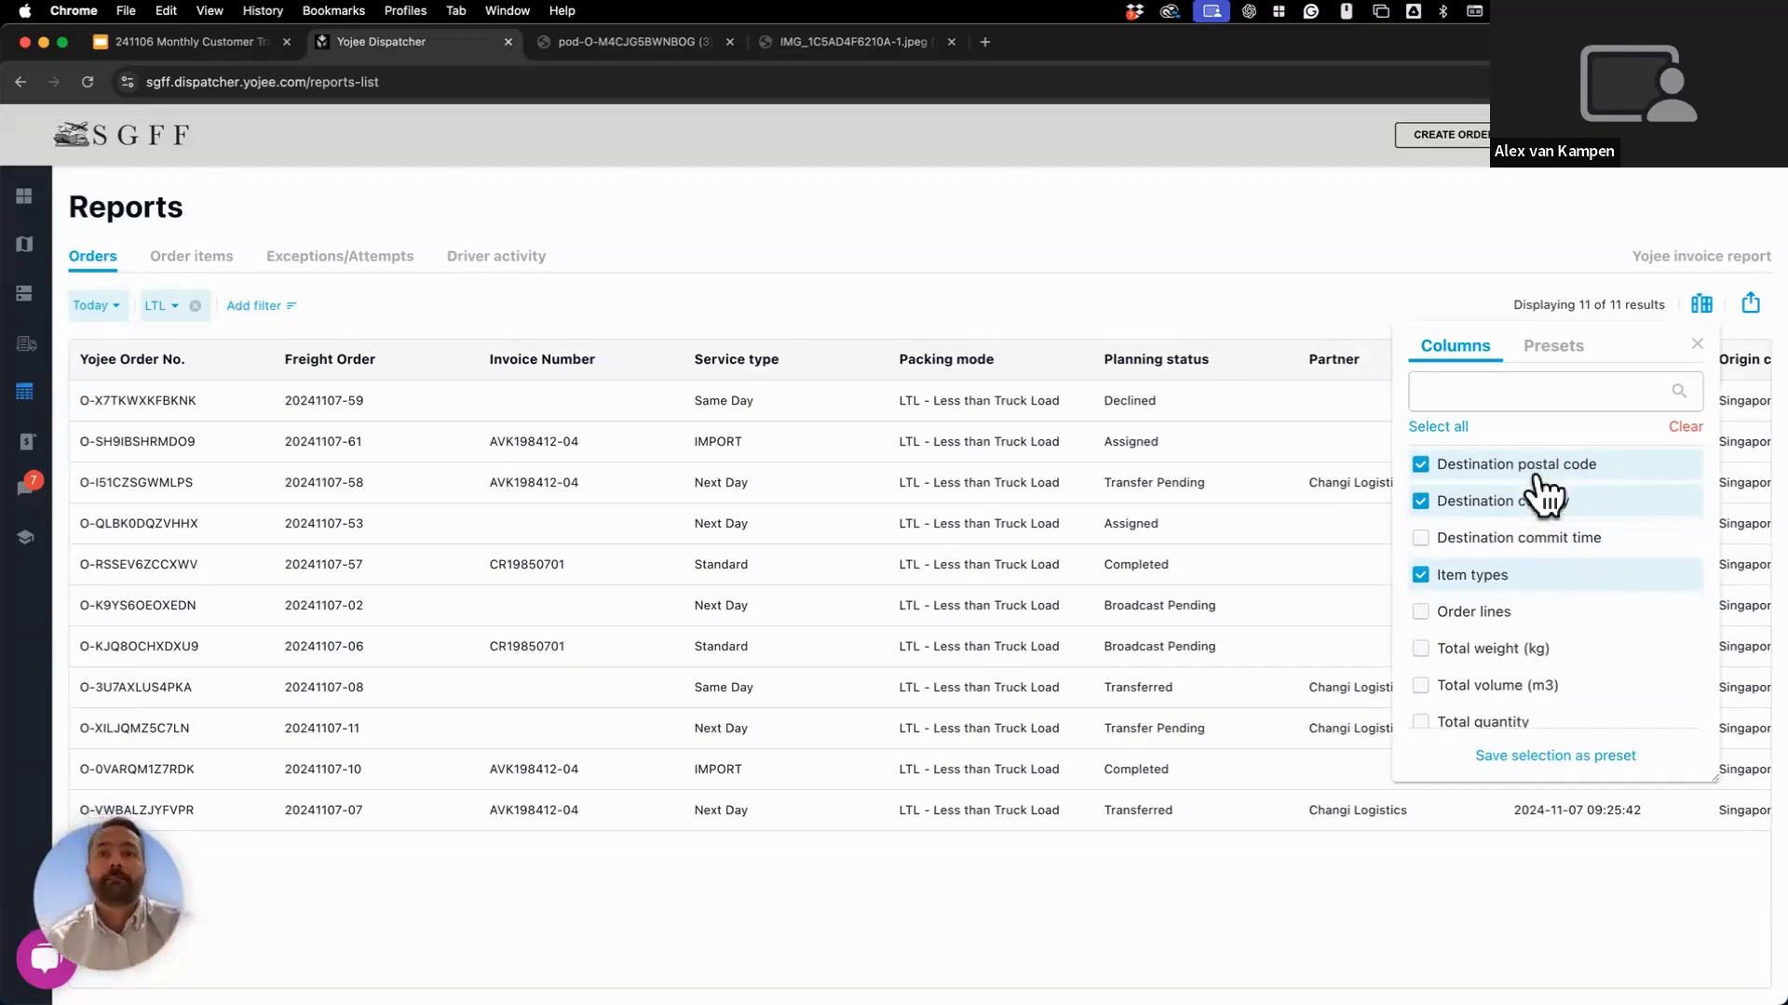
scroll(1527, 610, down, 1)
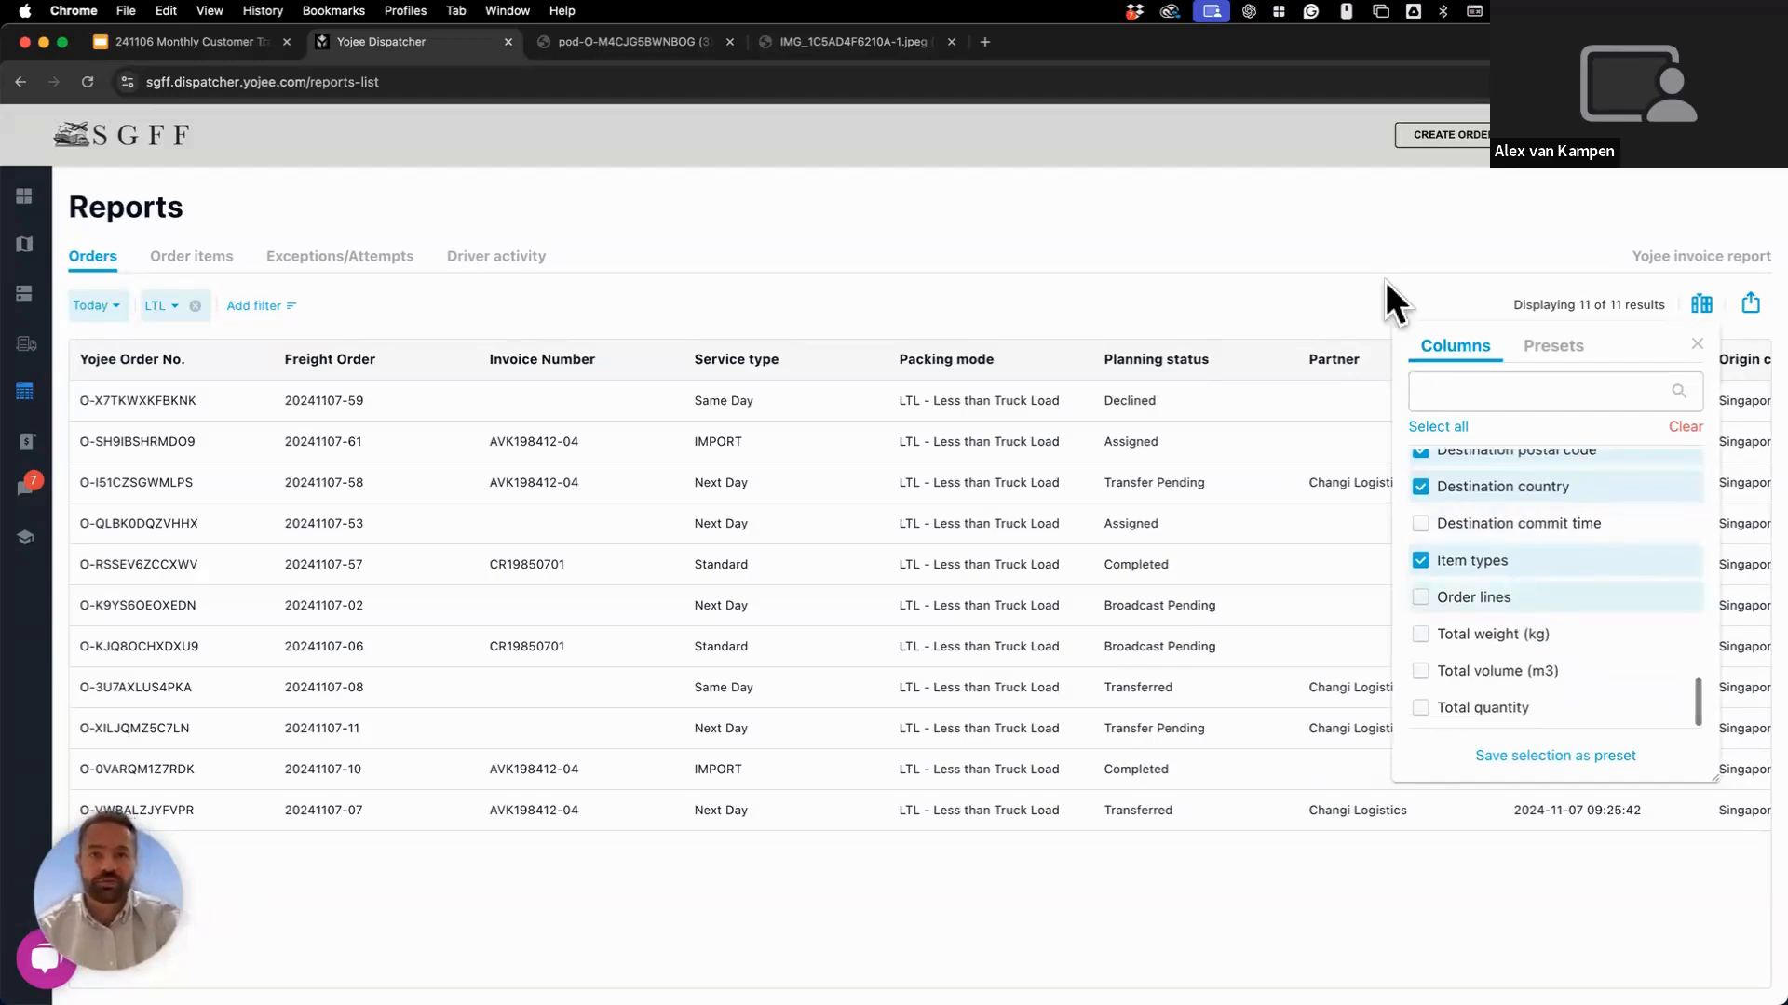
click(1696, 343)
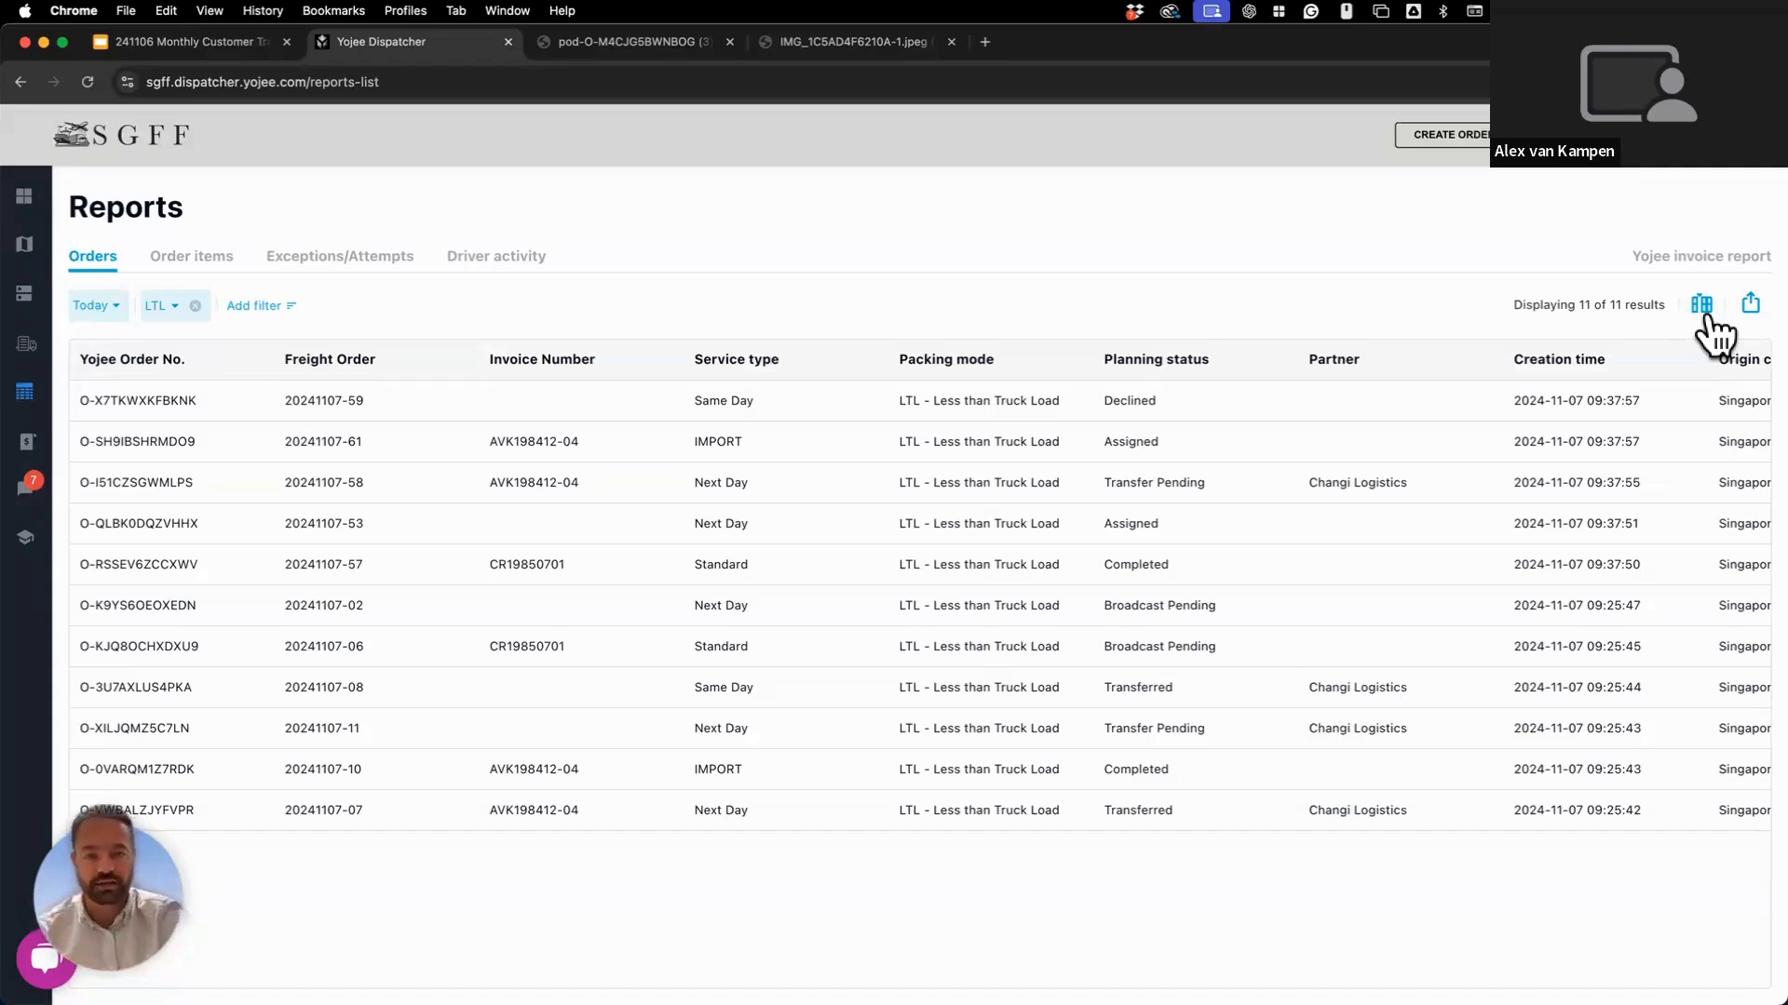
Save the current column selection as a preset named 'Monthly Learning 1'.
click(1704, 310)
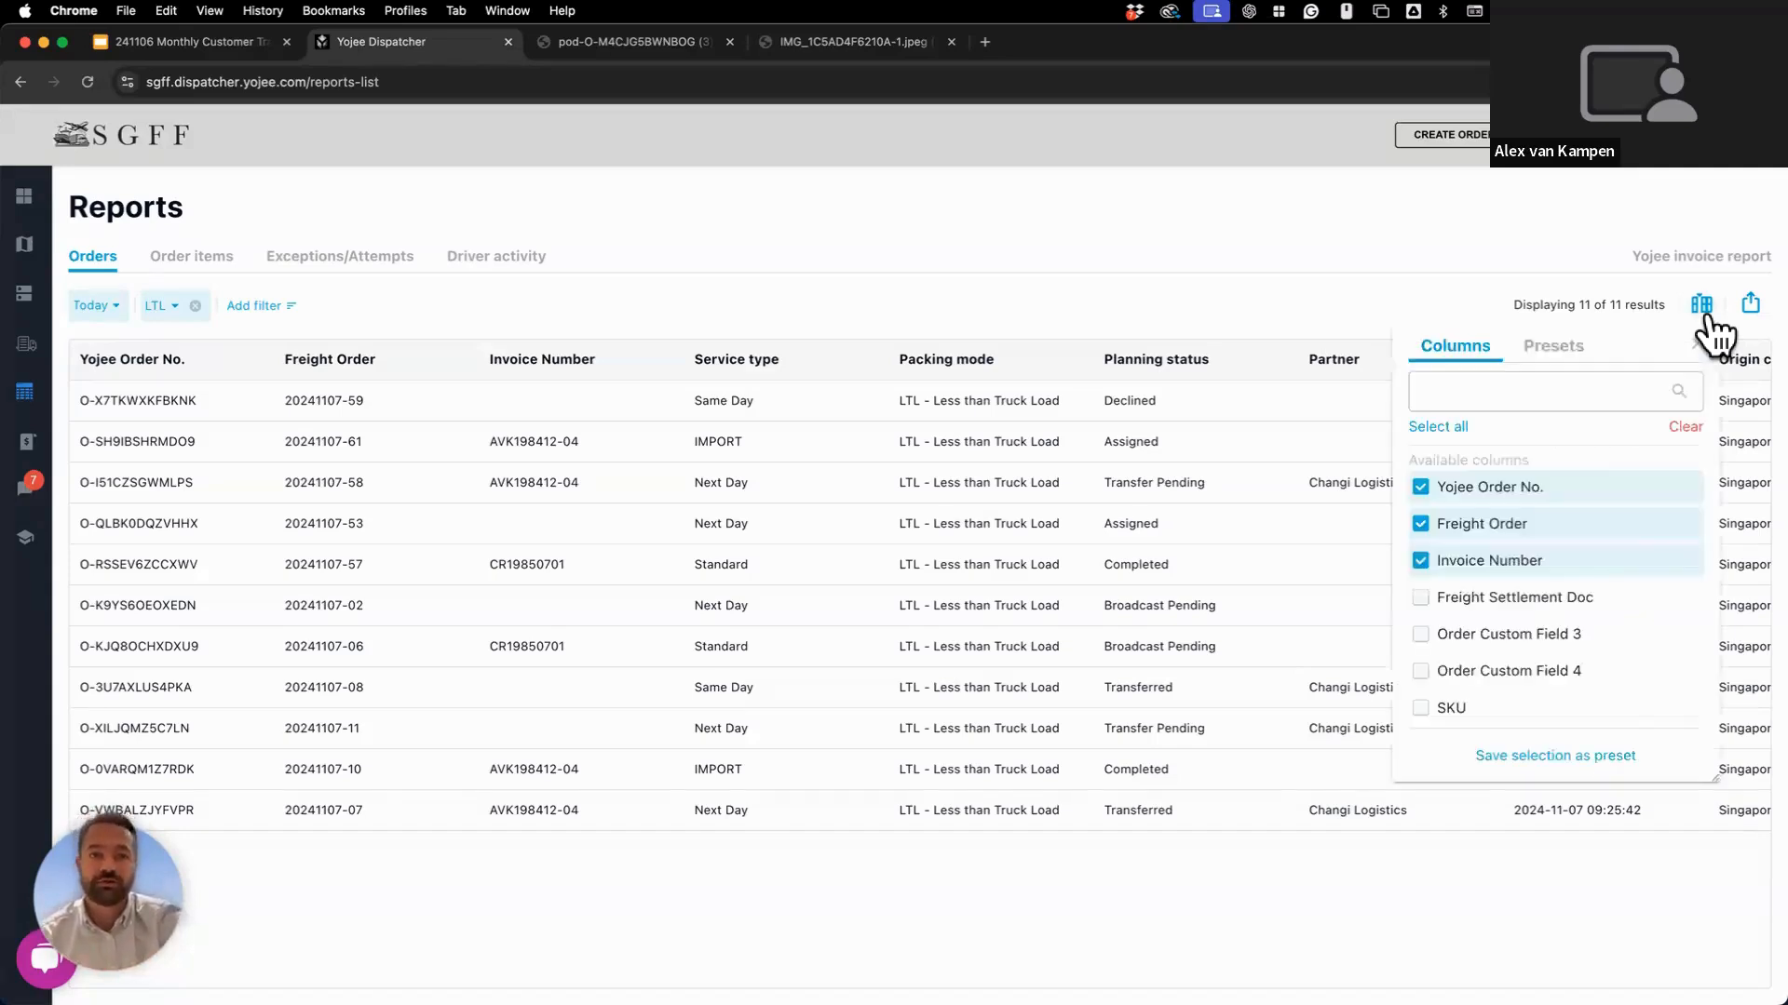
click(1557, 756)
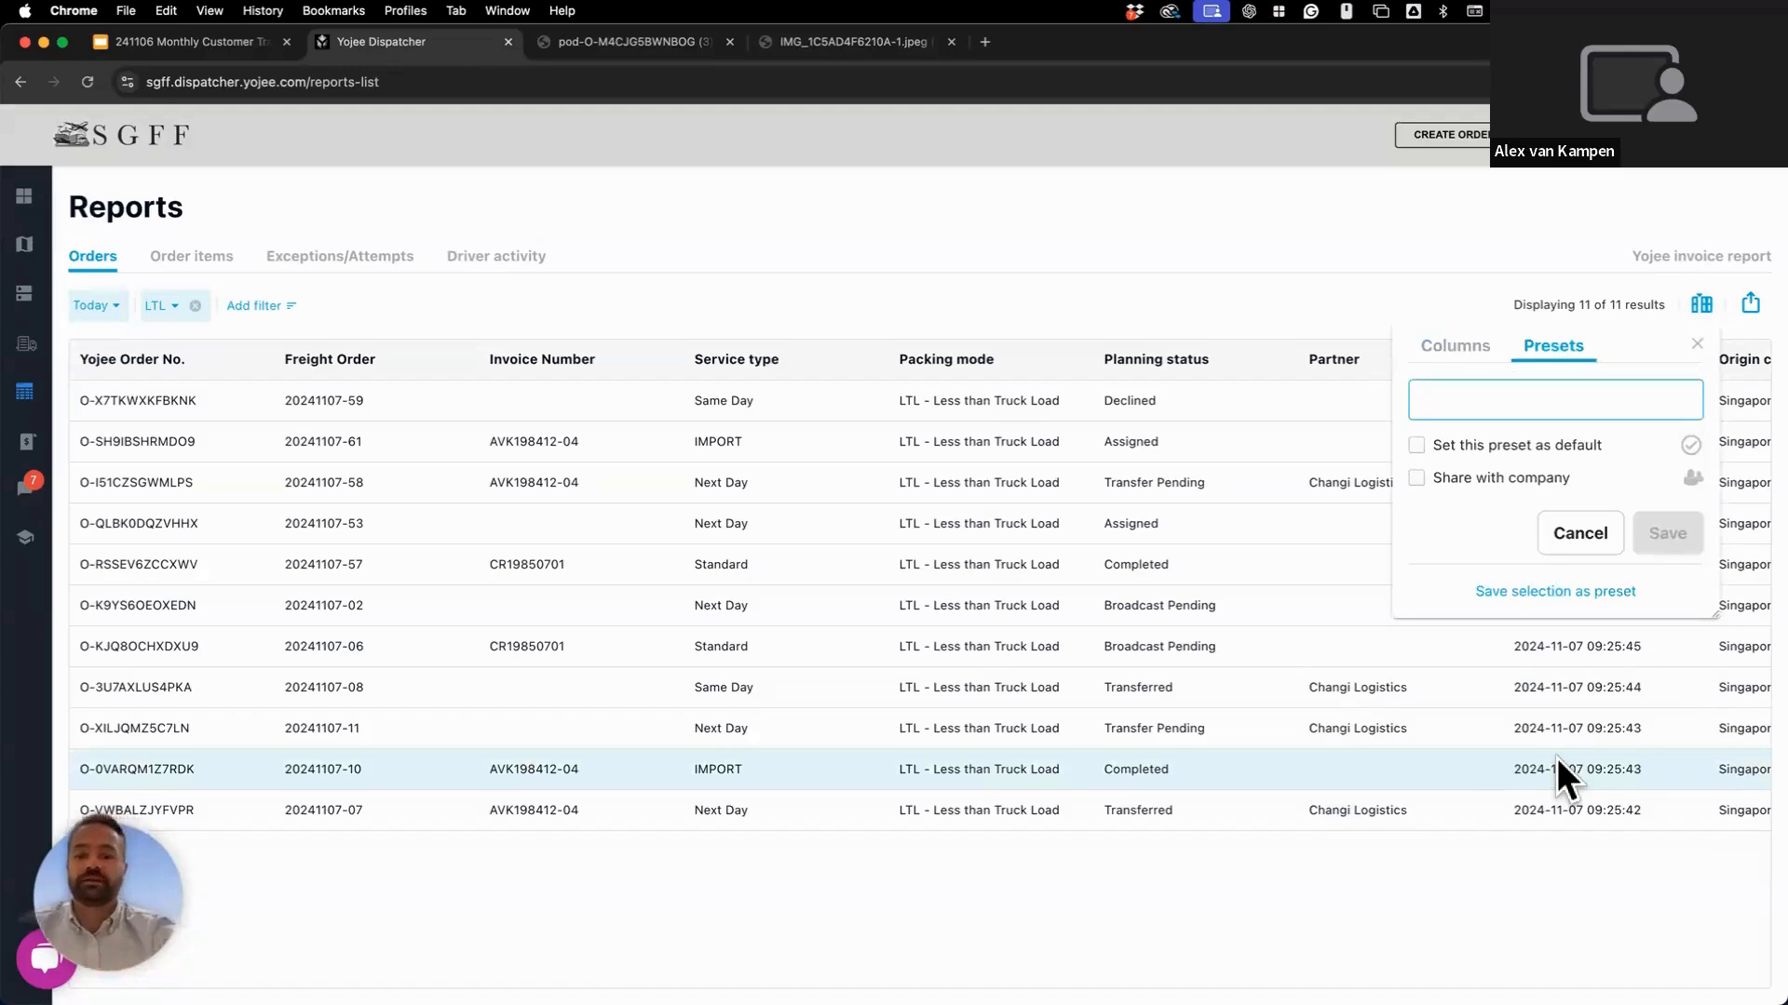
text(Mo)
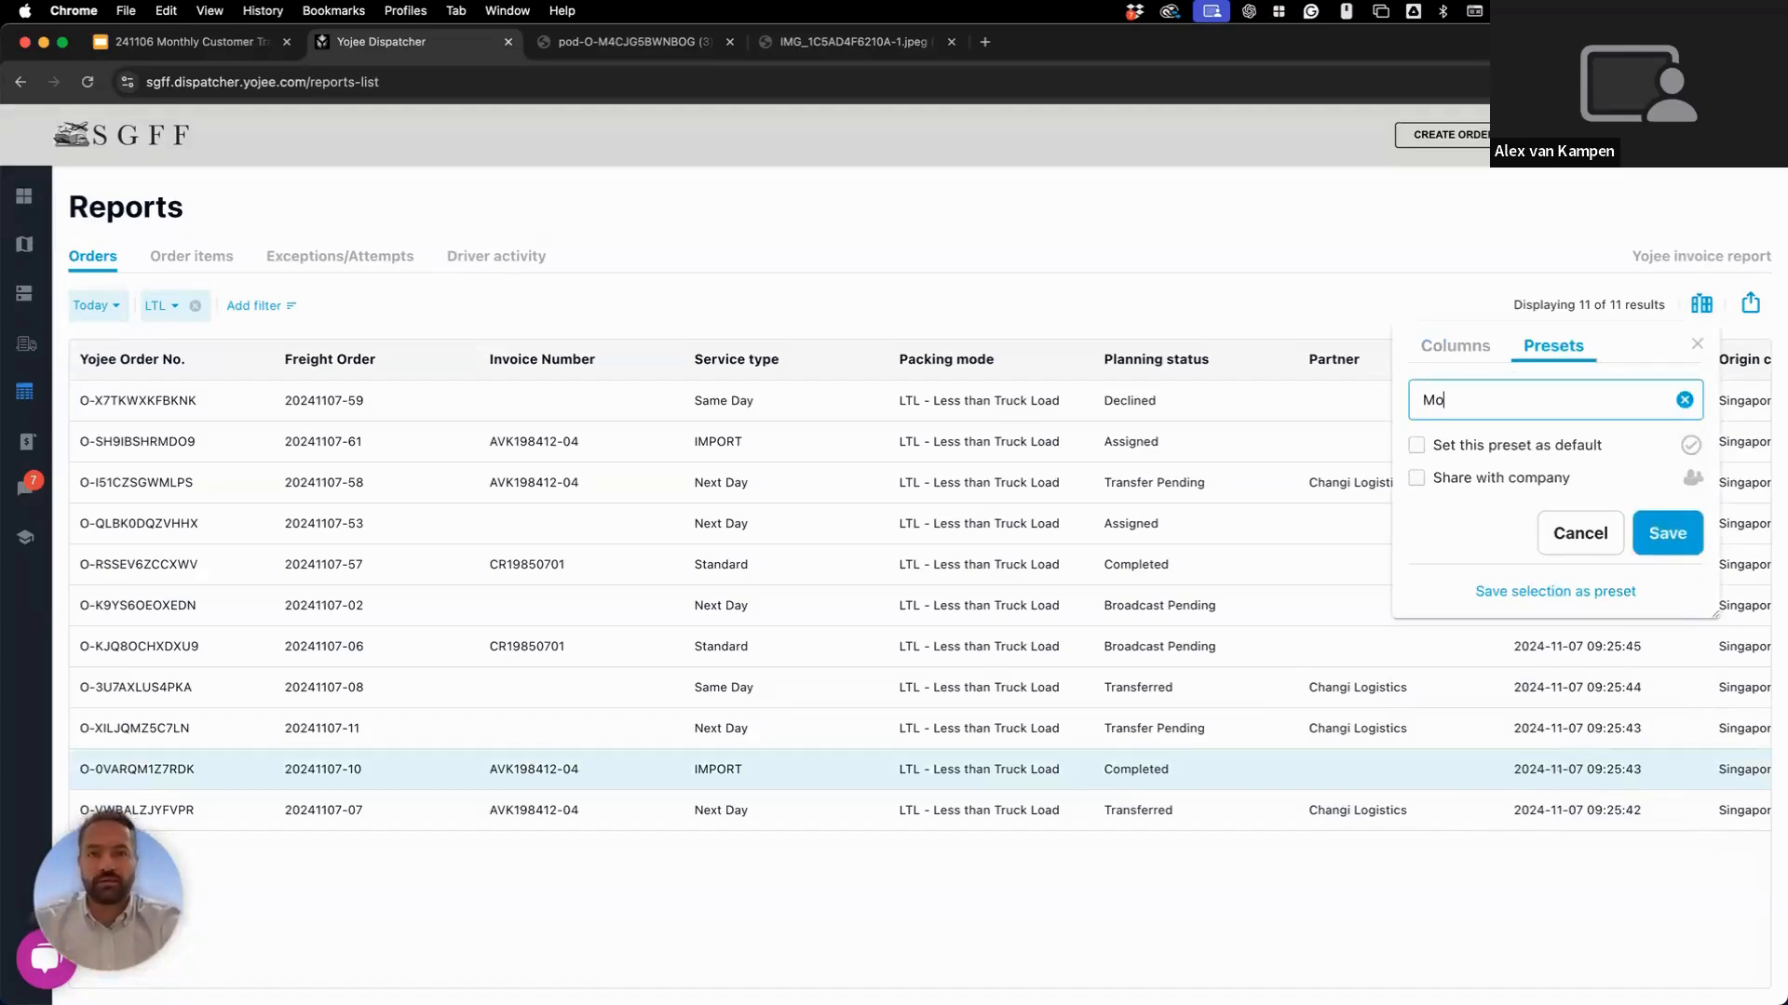
text(nthly)
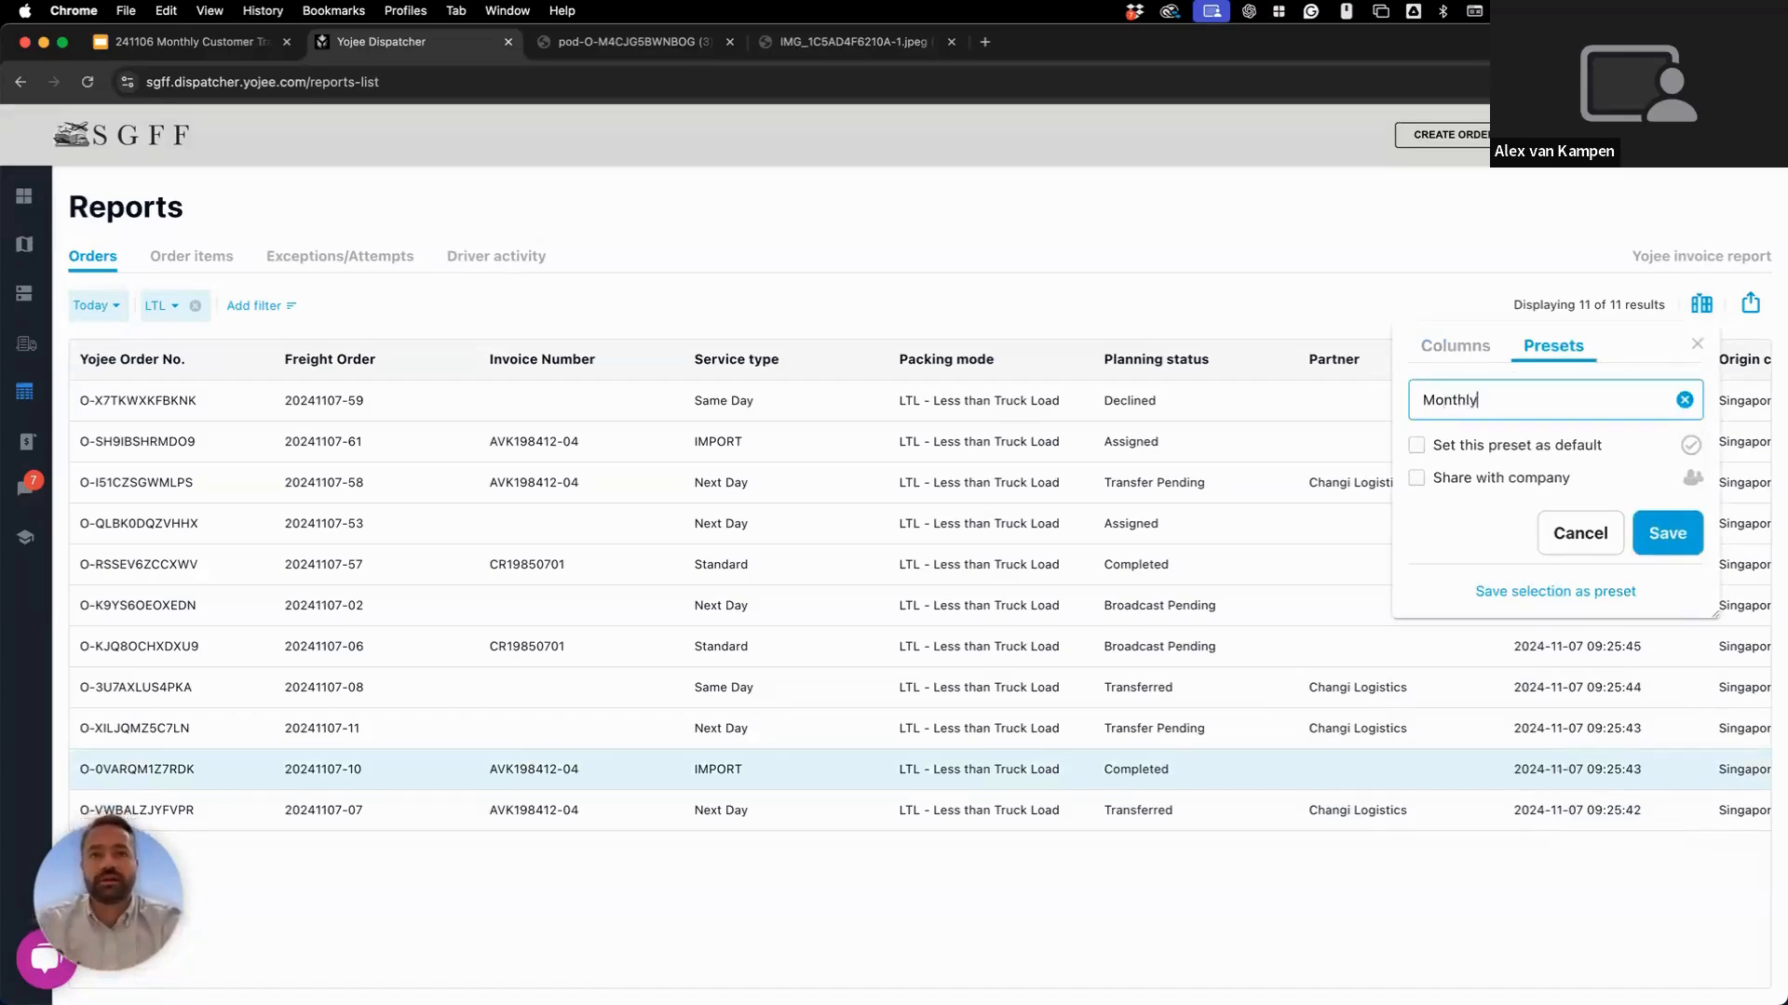
text( Learning 1)
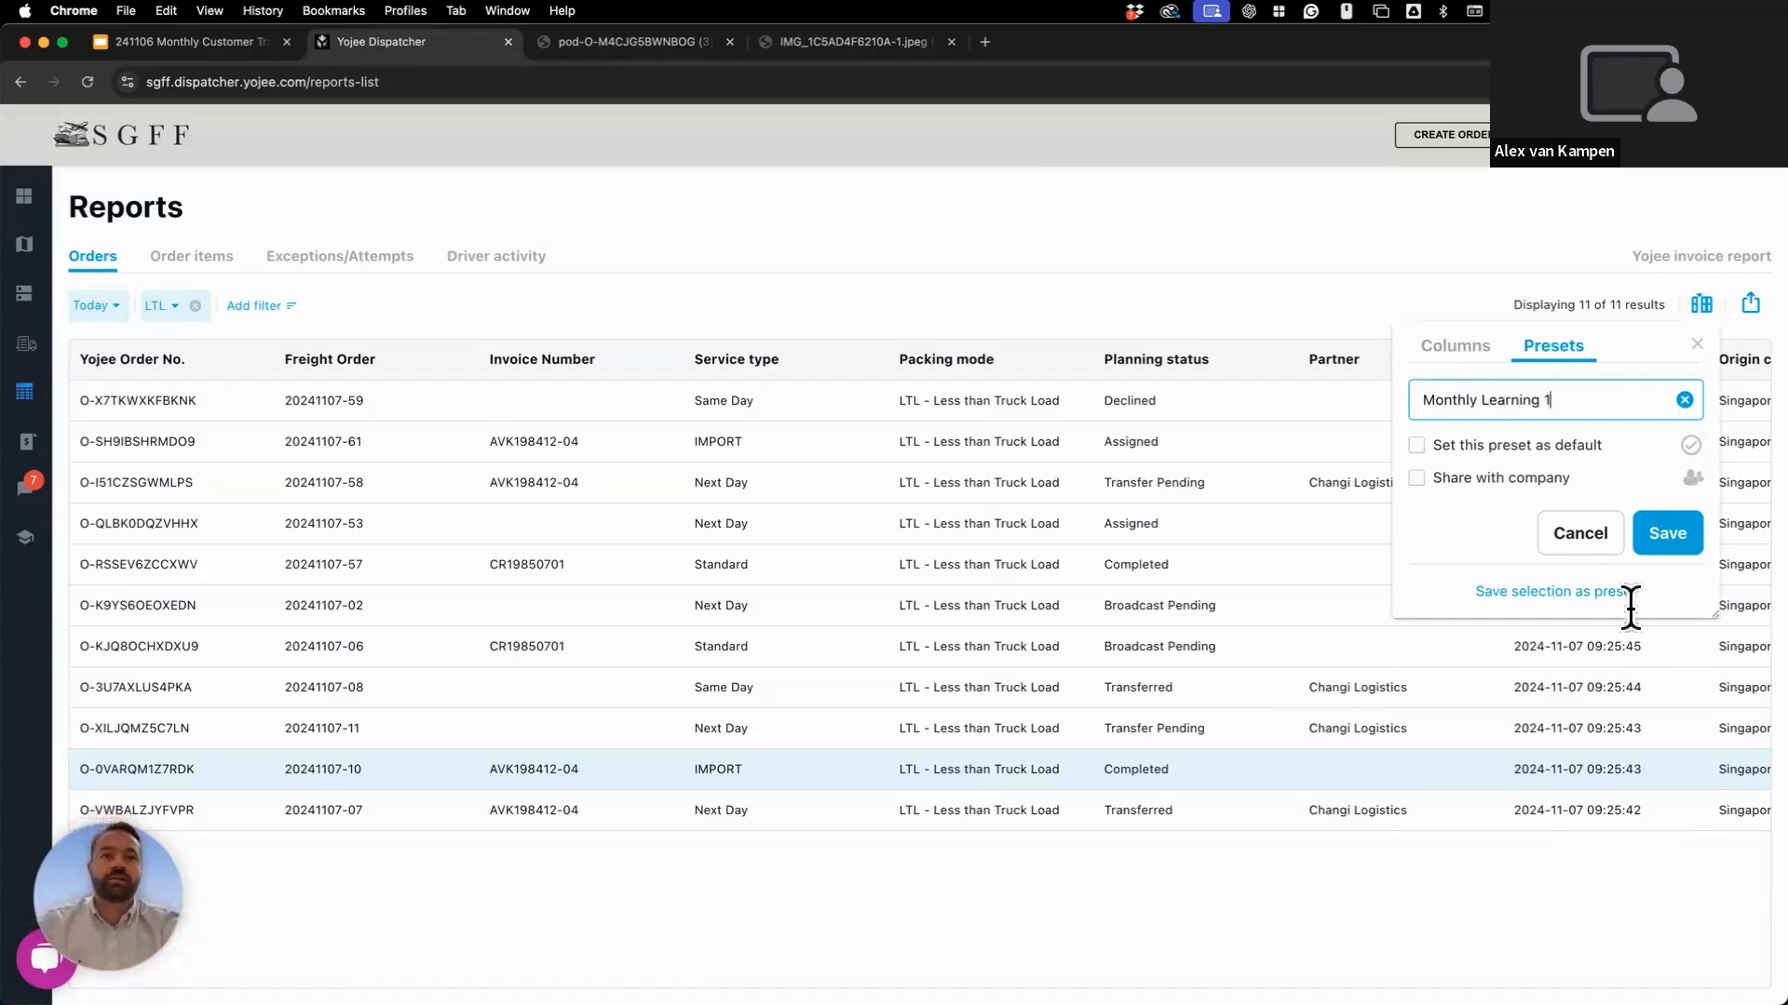
click(1668, 532)
click(1493, 351)
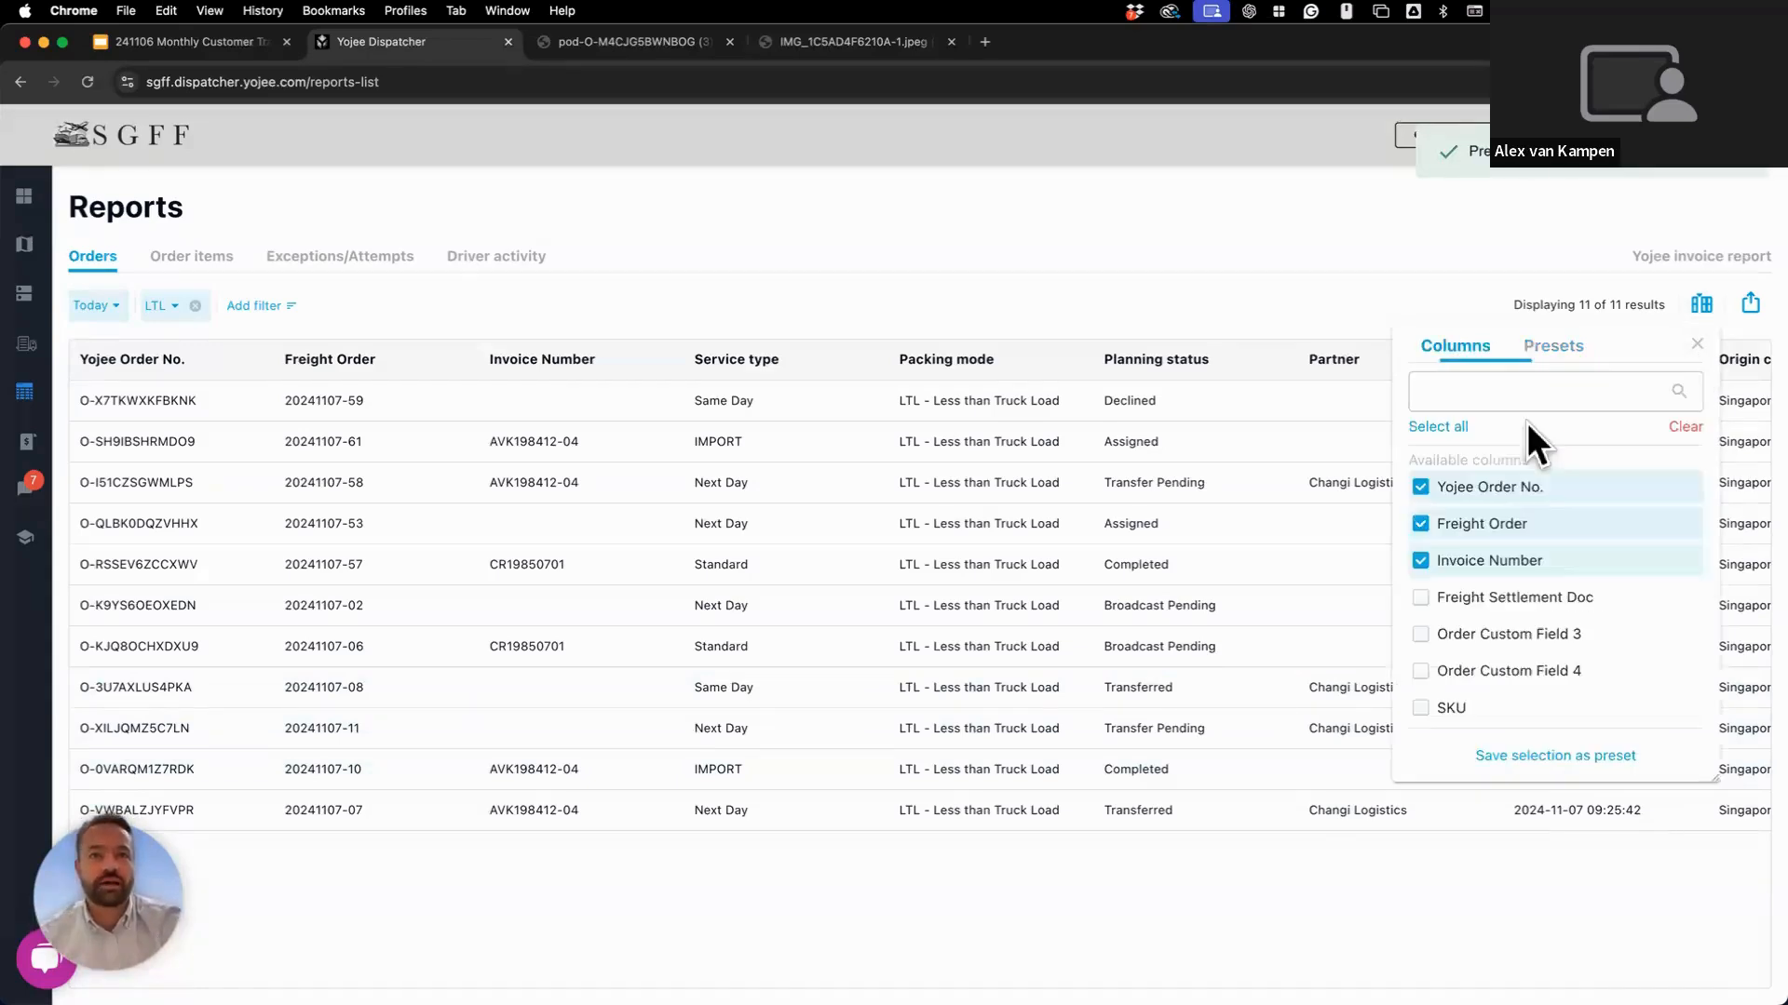
Preview the Origin Details preset, then apply Monthly Learning 1 and mark it as default.
click(1592, 373)
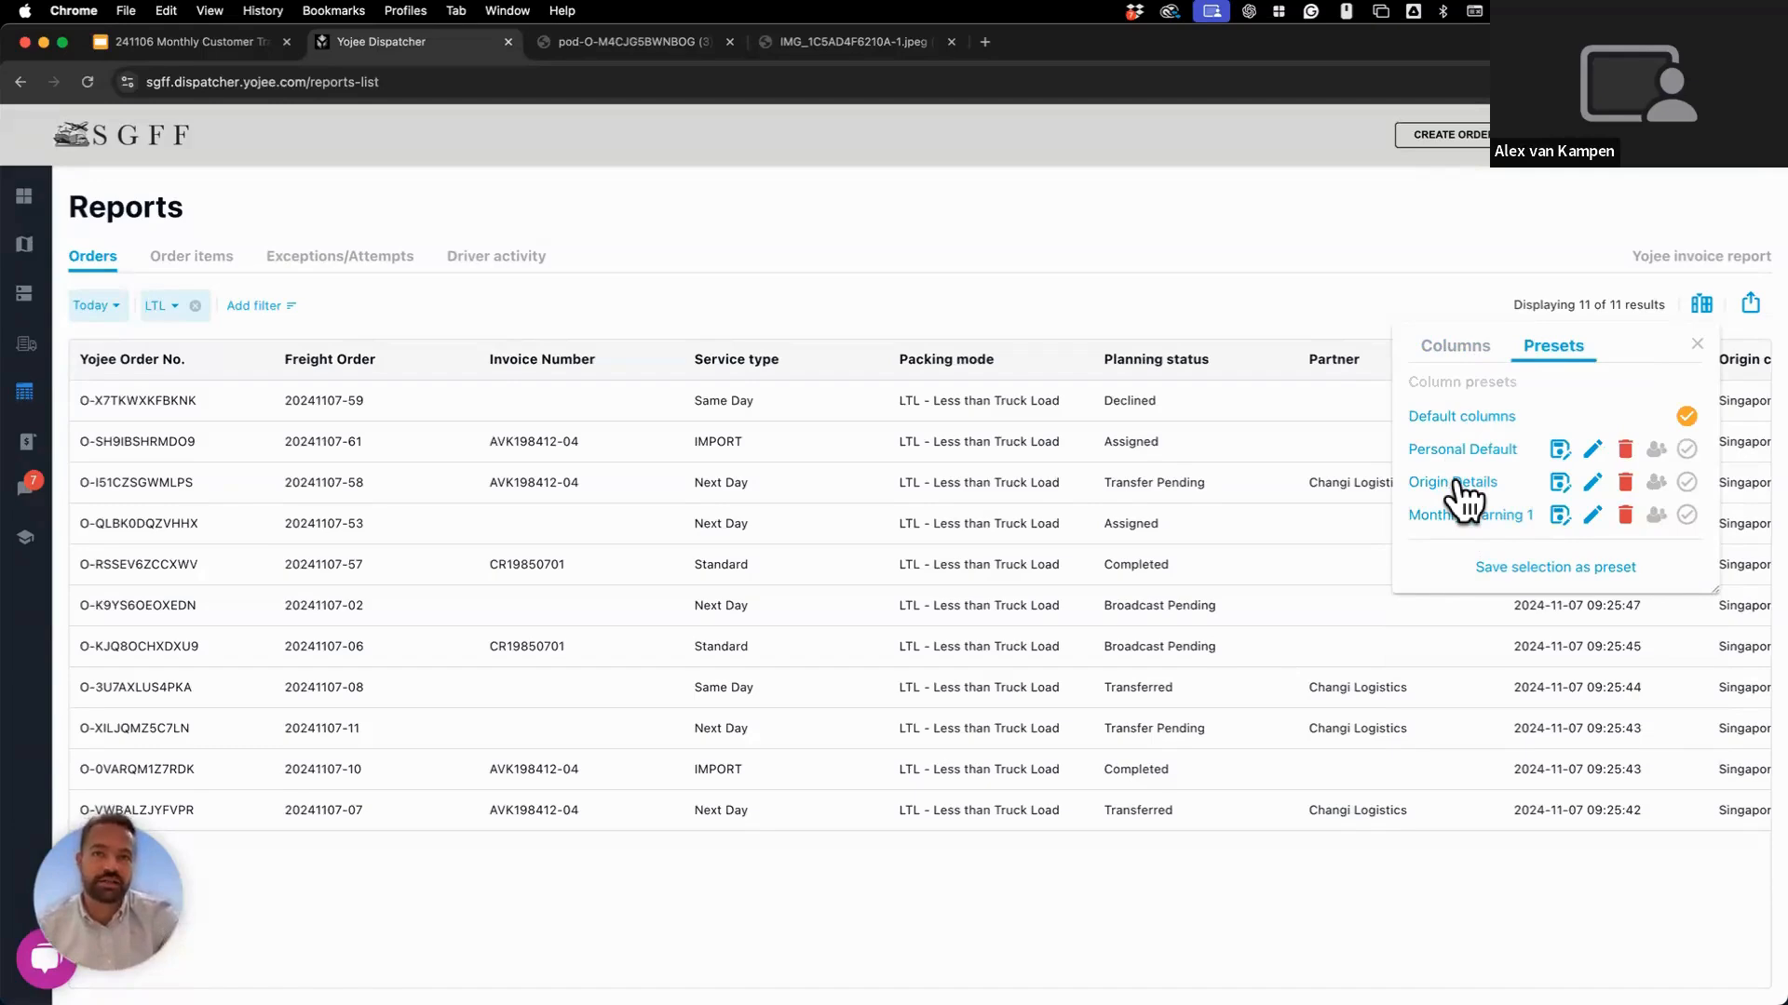
click(1457, 482)
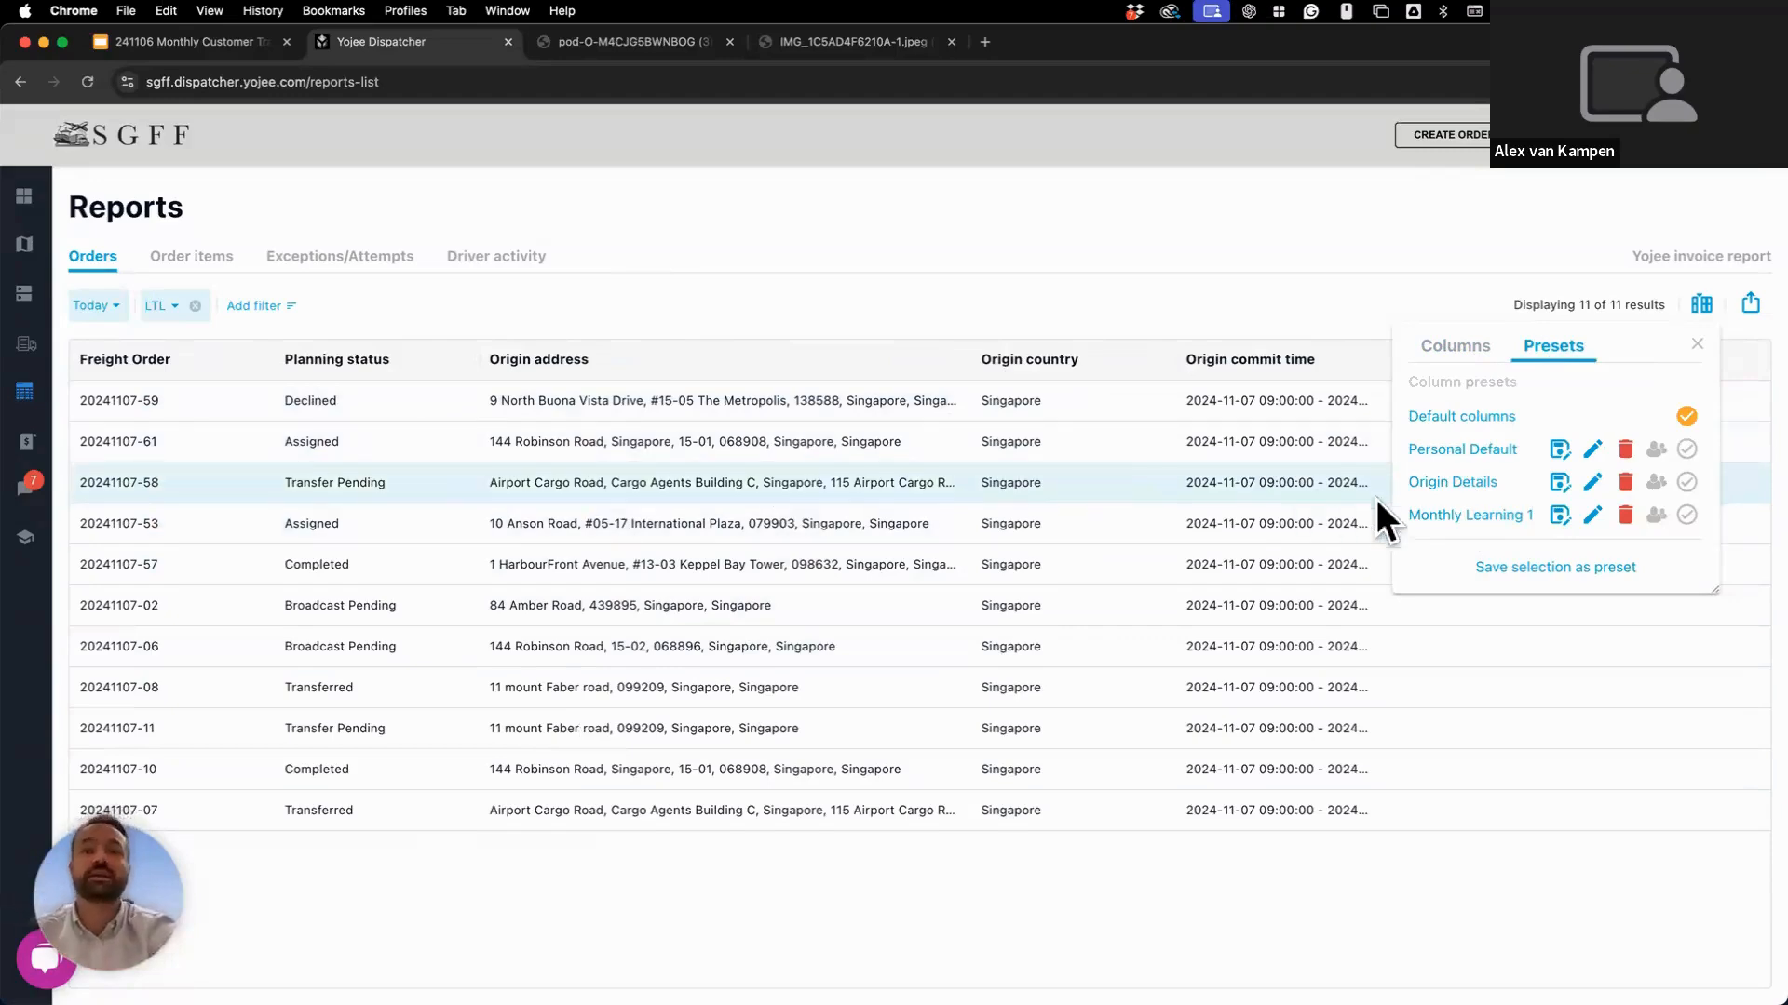
click(1428, 512)
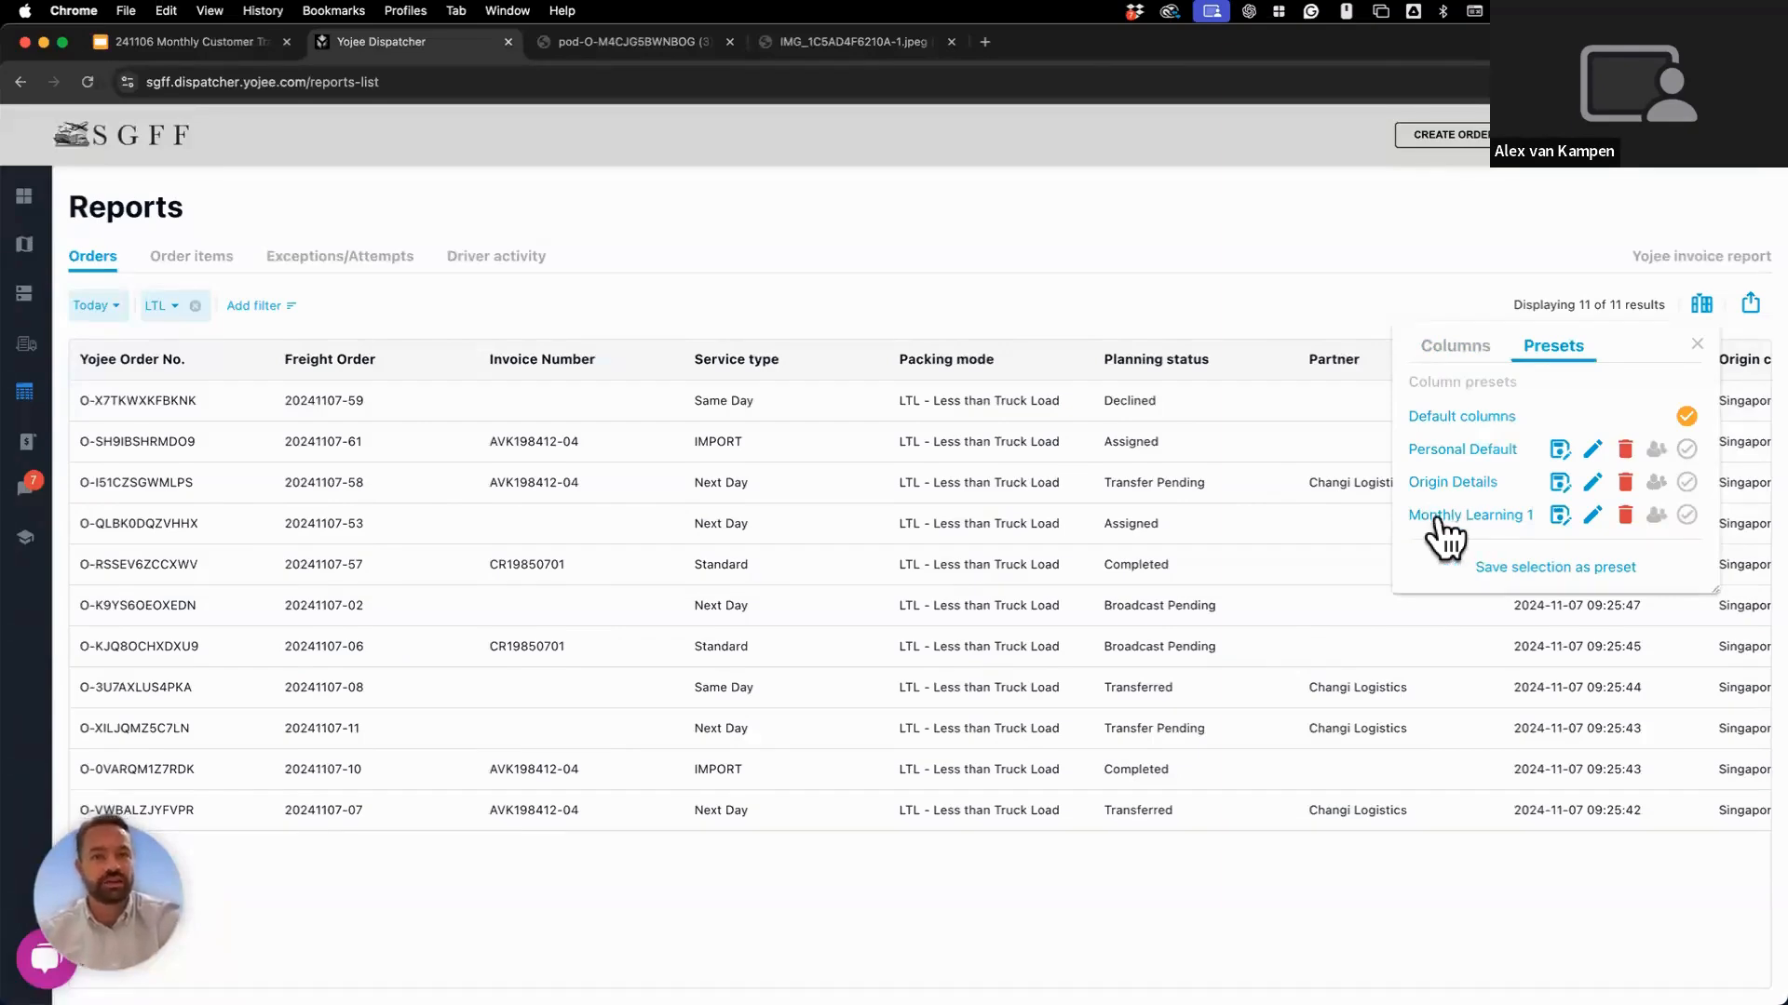
click(1686, 515)
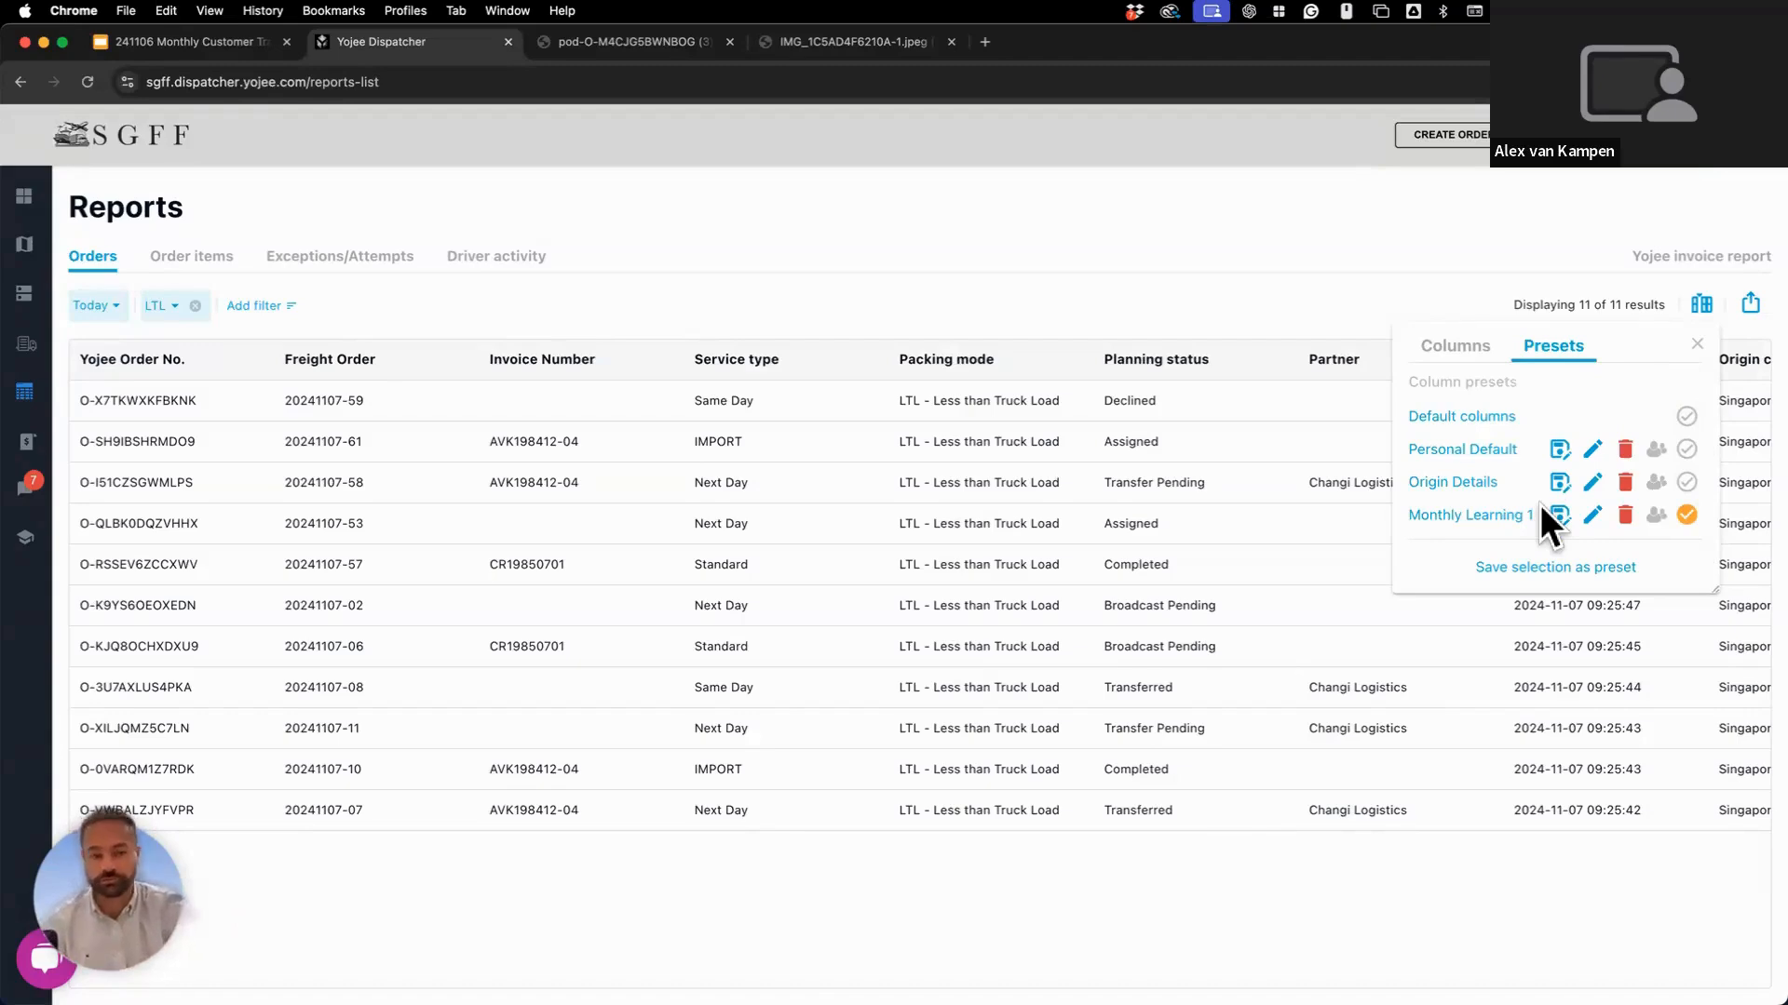
click(1697, 345)
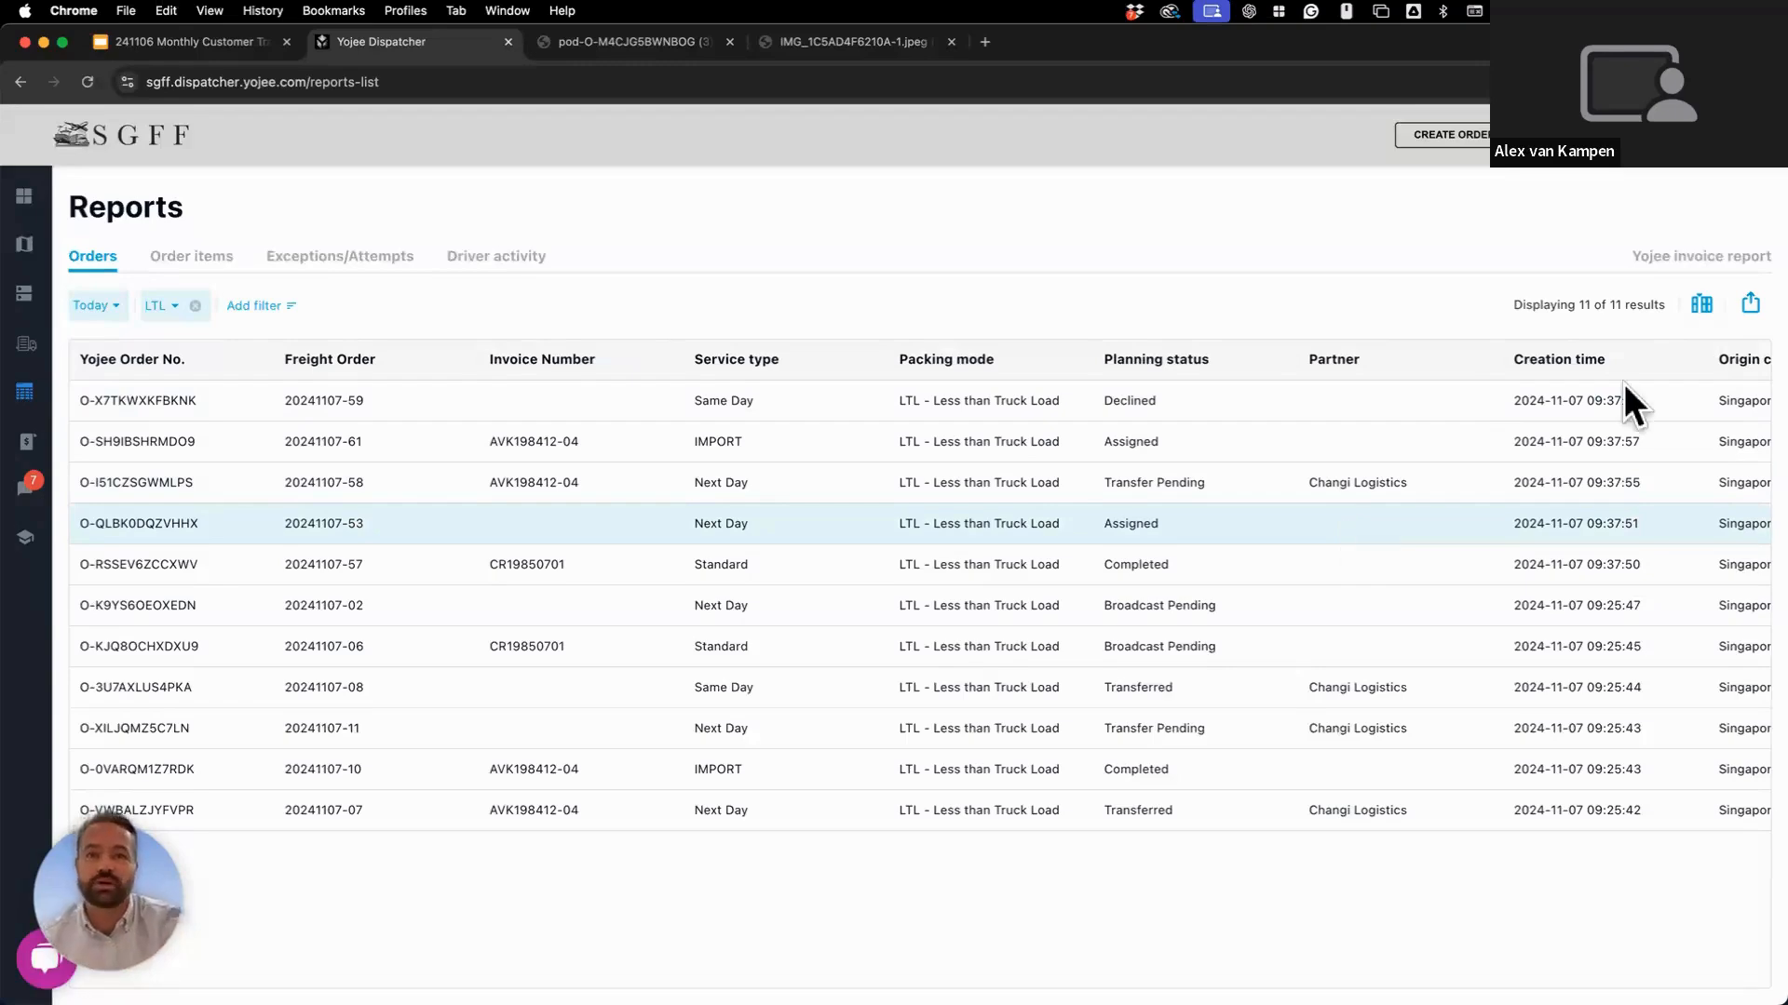
Open the Generate report export dialog for the 11 LTL orders, set to XLSX and Singapore.
click(1747, 307)
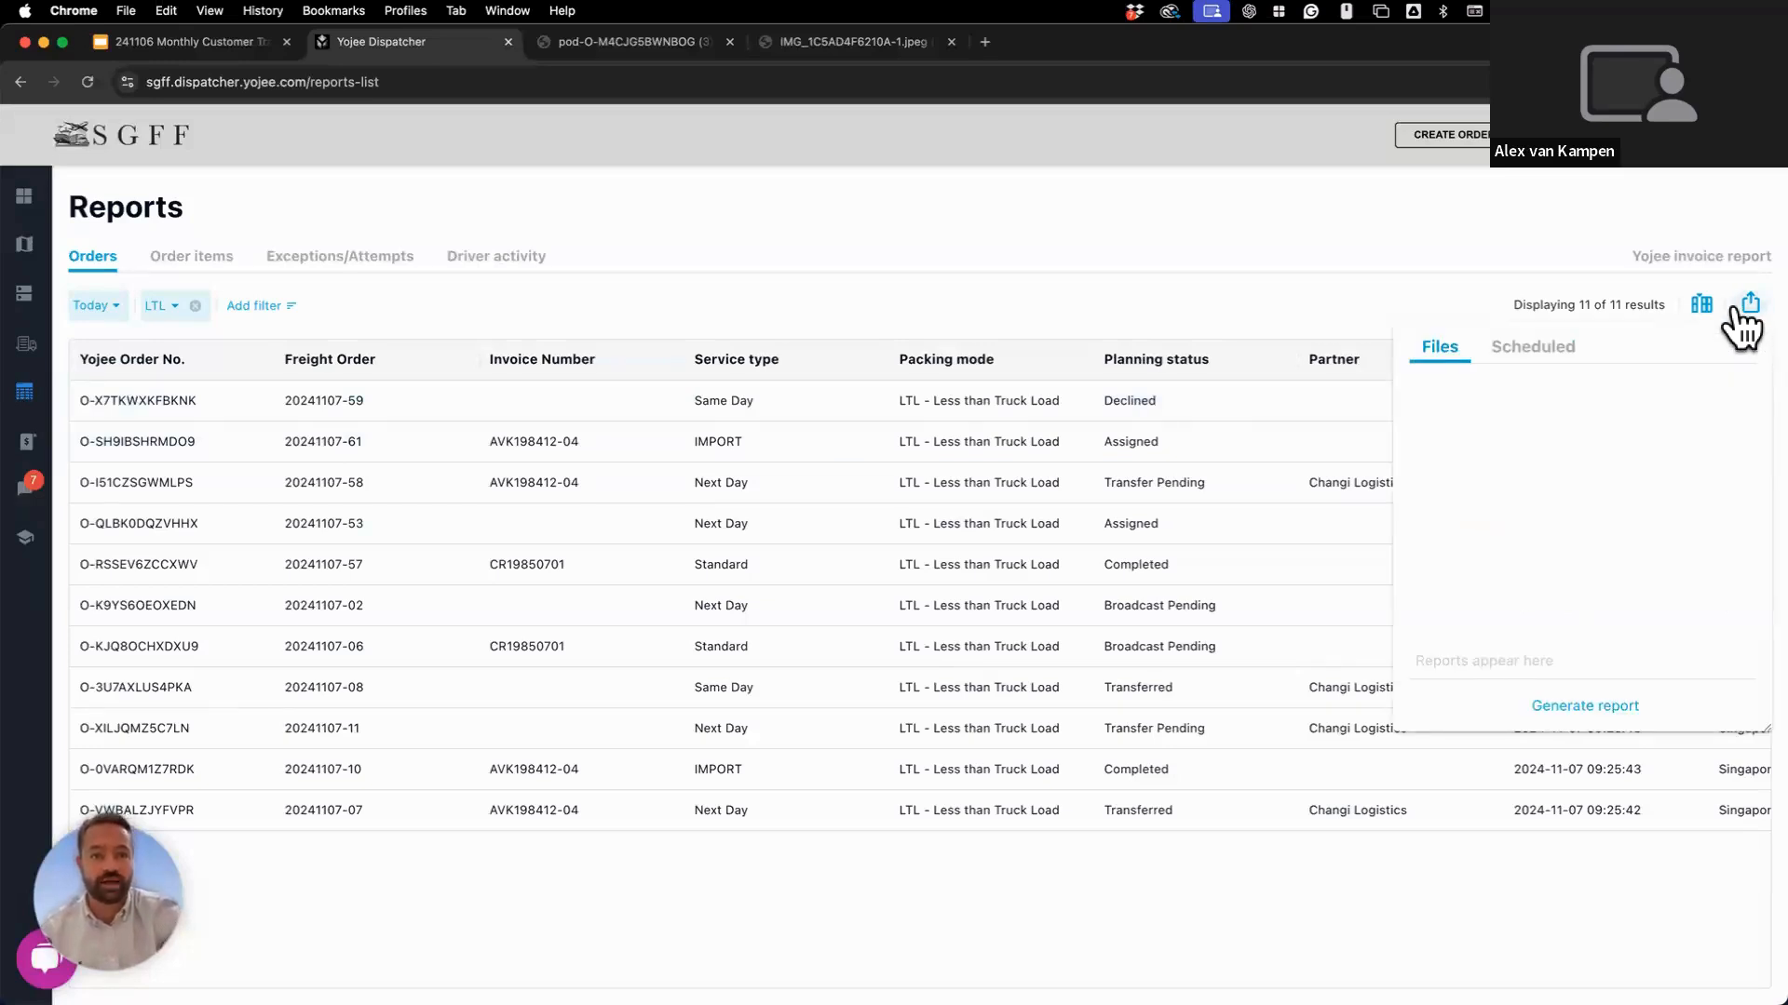
click(1576, 709)
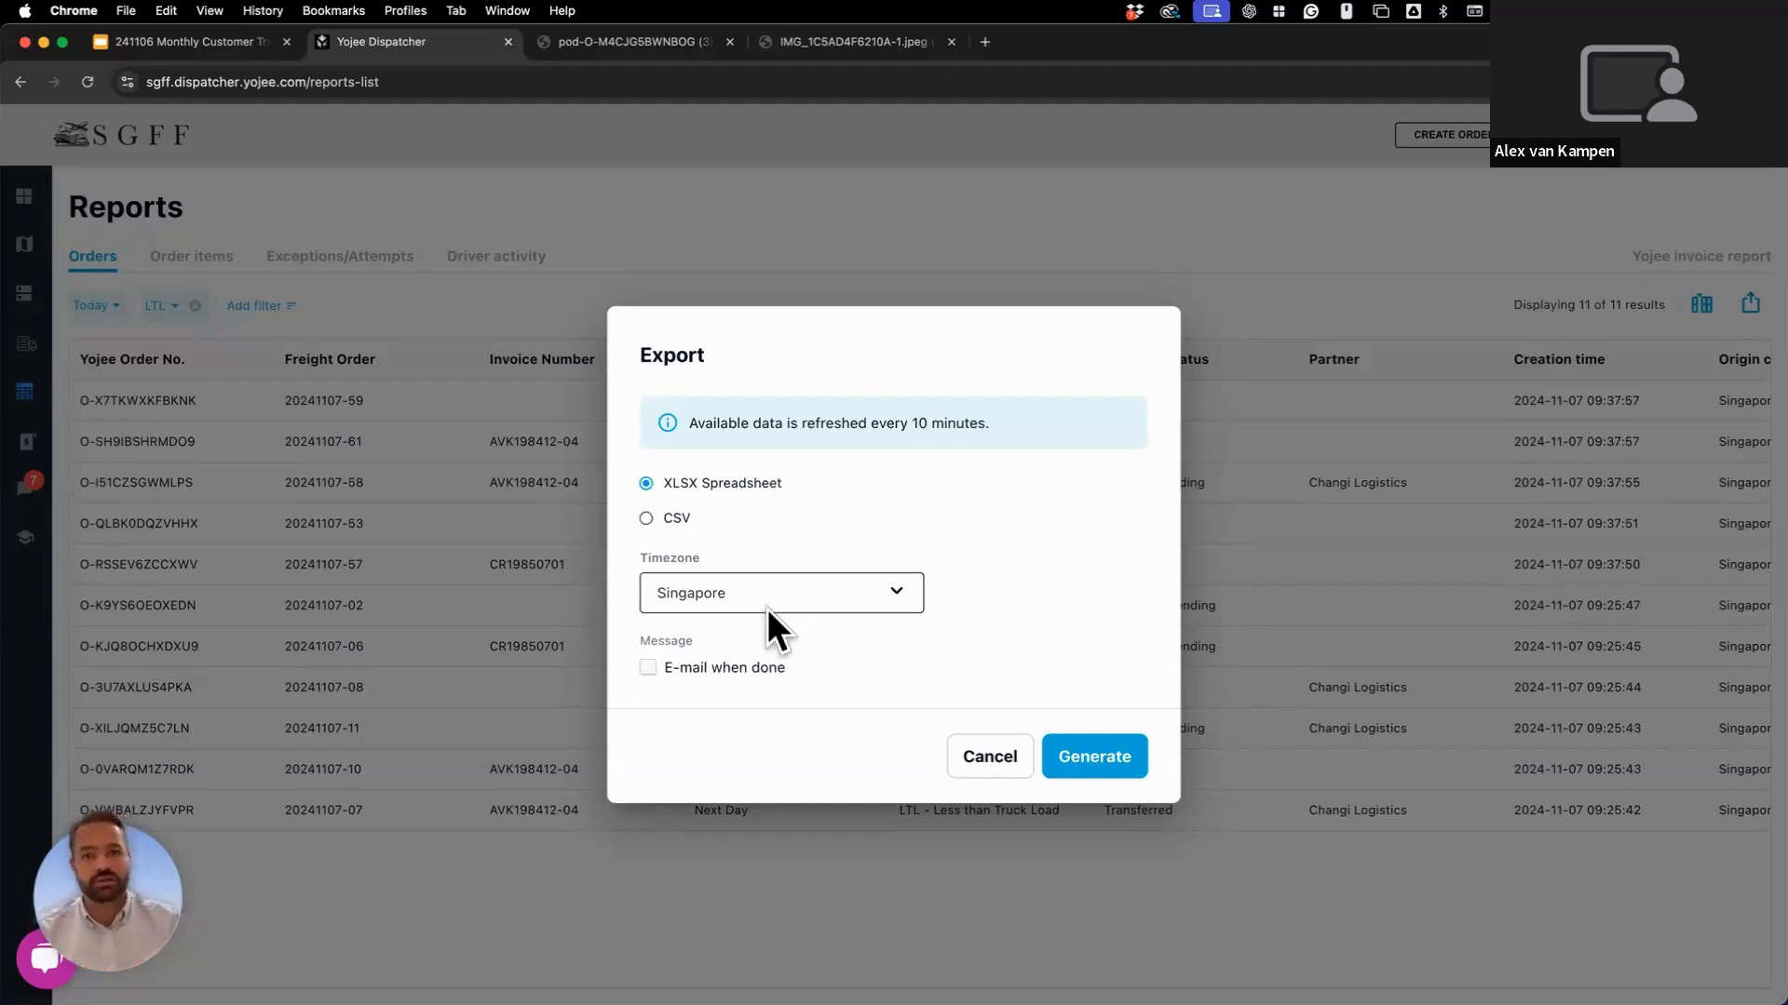
Enable E-mail when done and add a second recipient e-mail address, keeping subject Order Report.
click(756, 660)
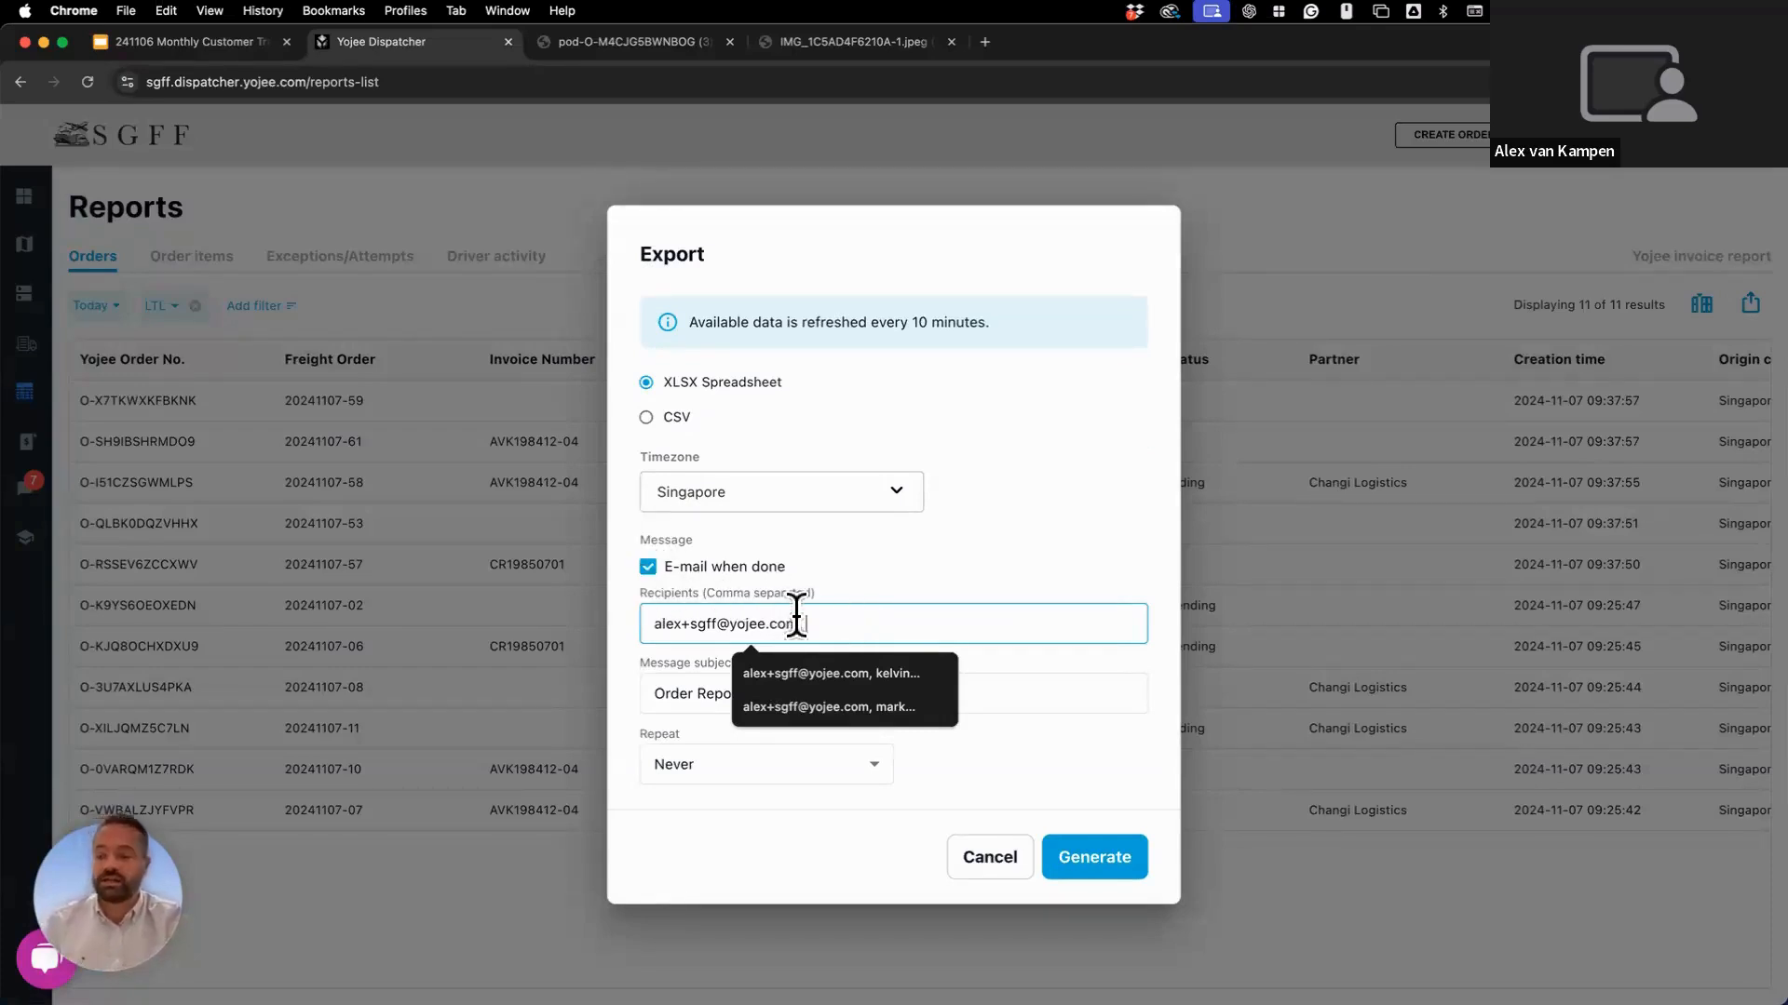
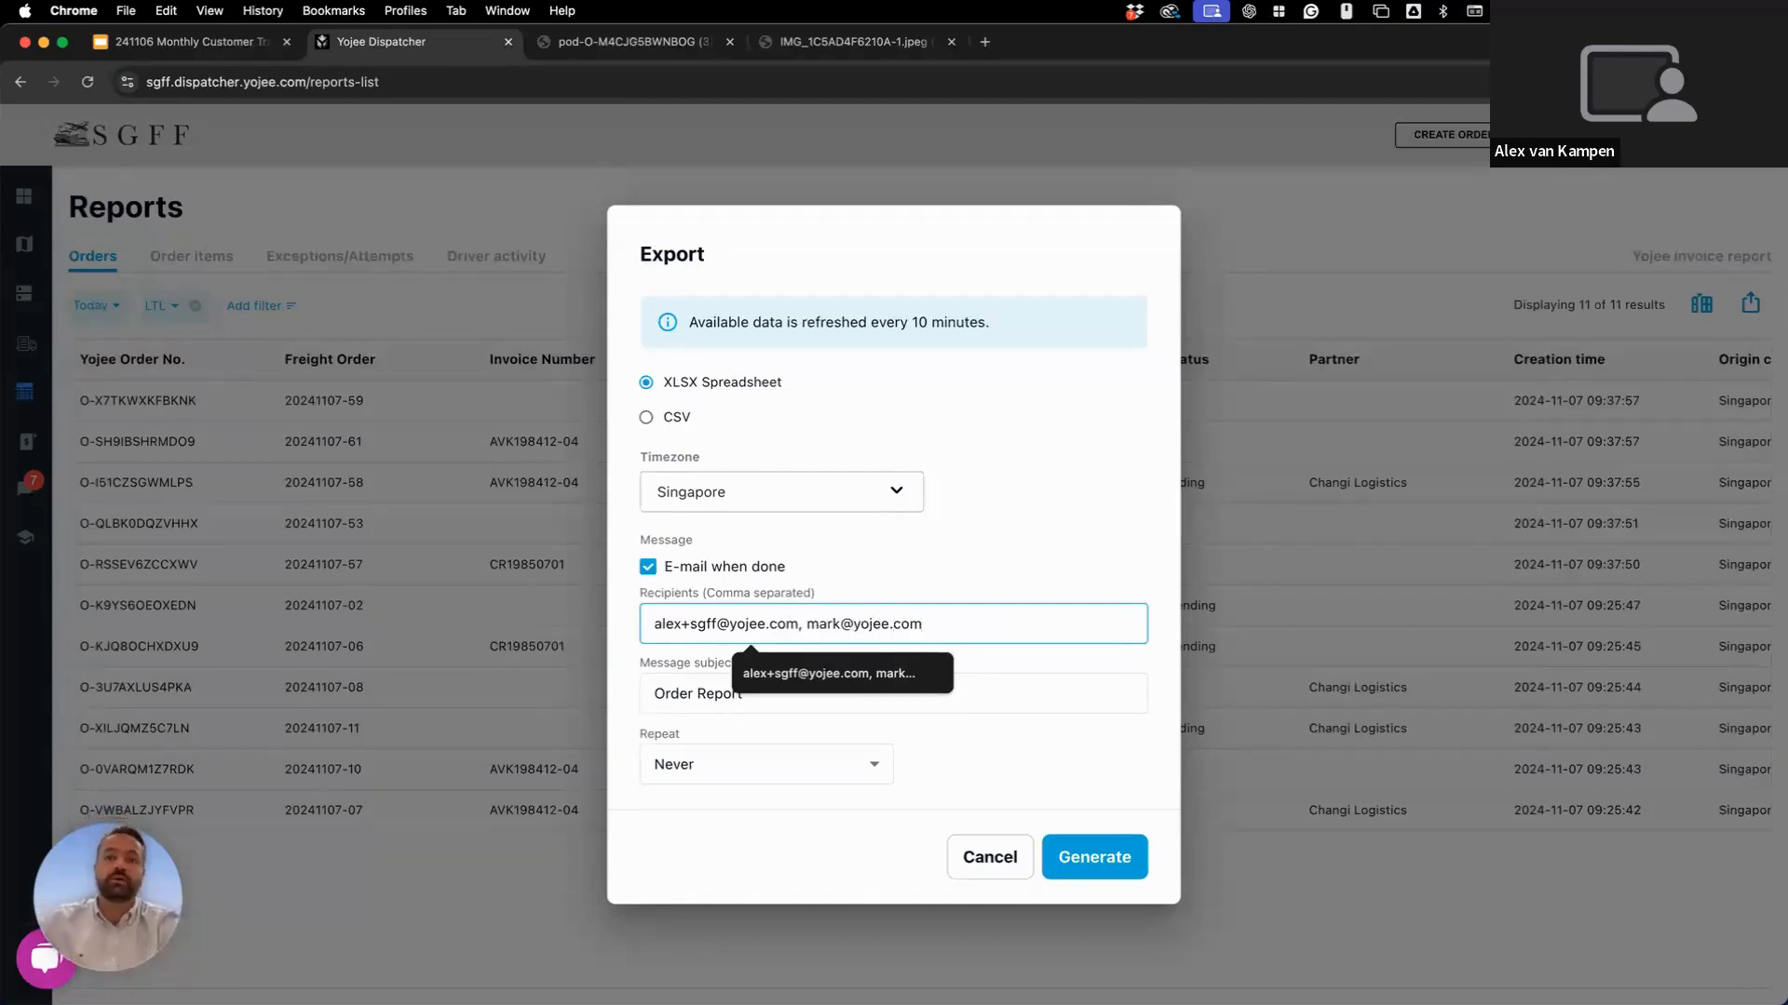
click(996, 586)
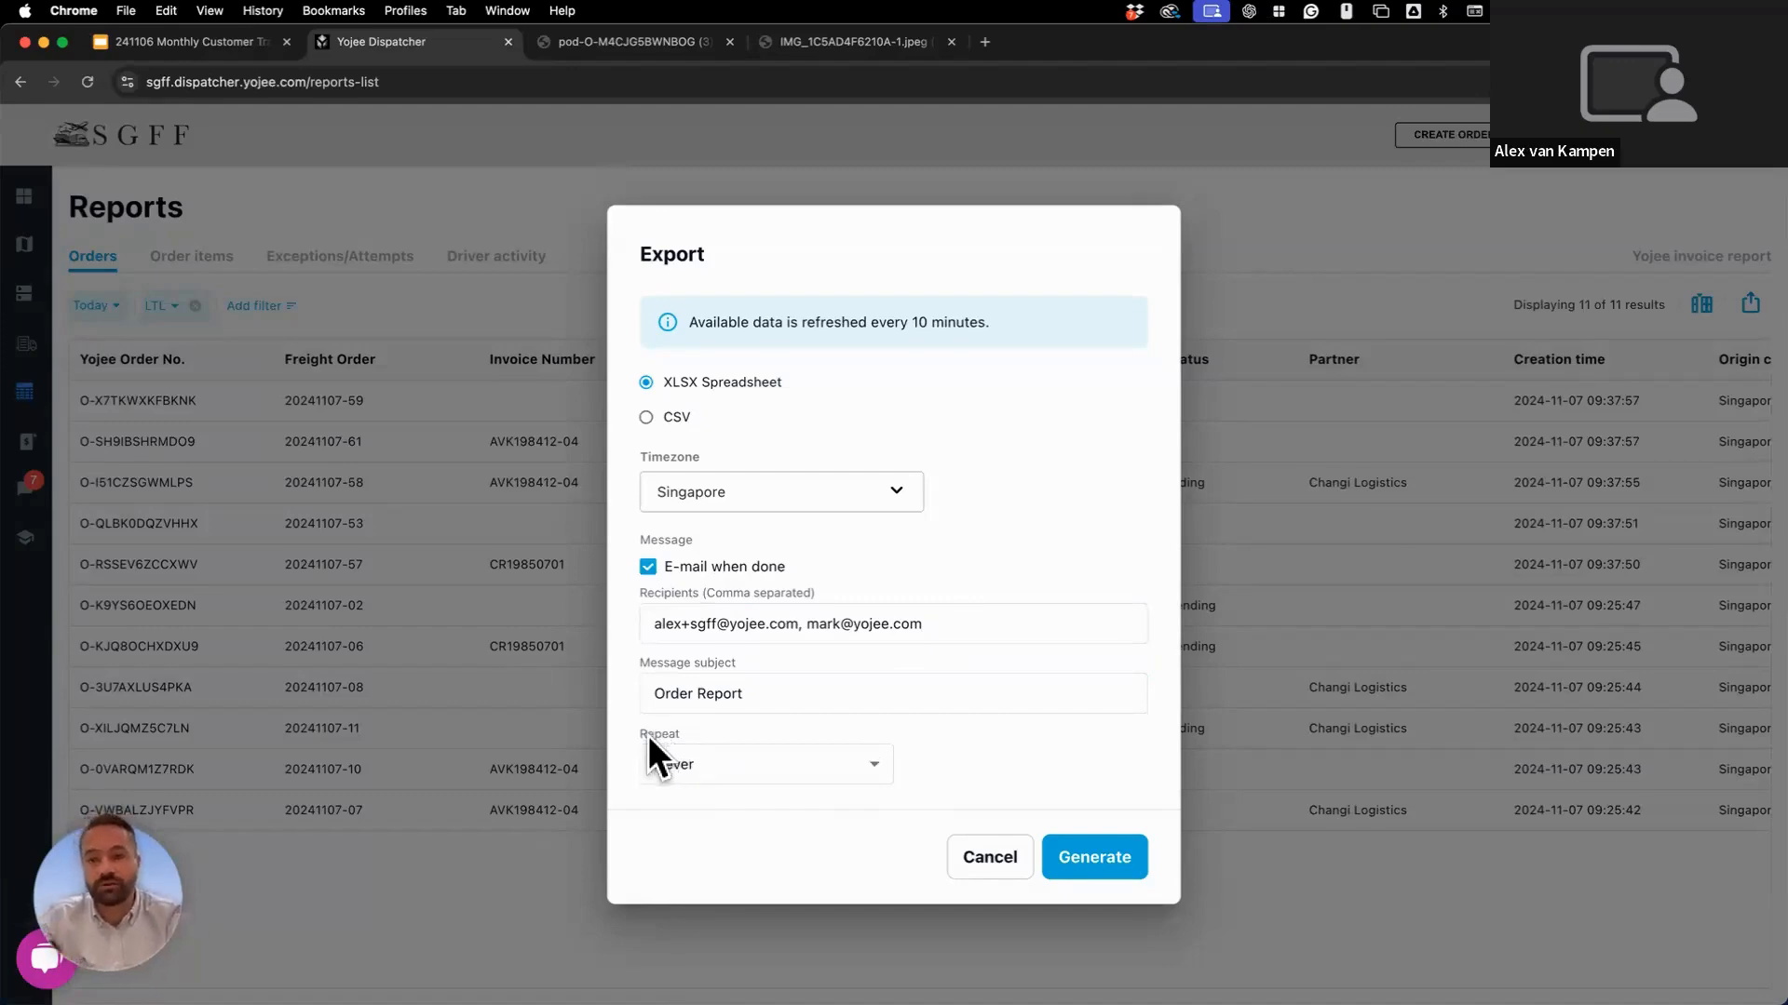
Try a weekday repeat at 8:30, cancel the export, and open the Create Order dialog.
click(689, 759)
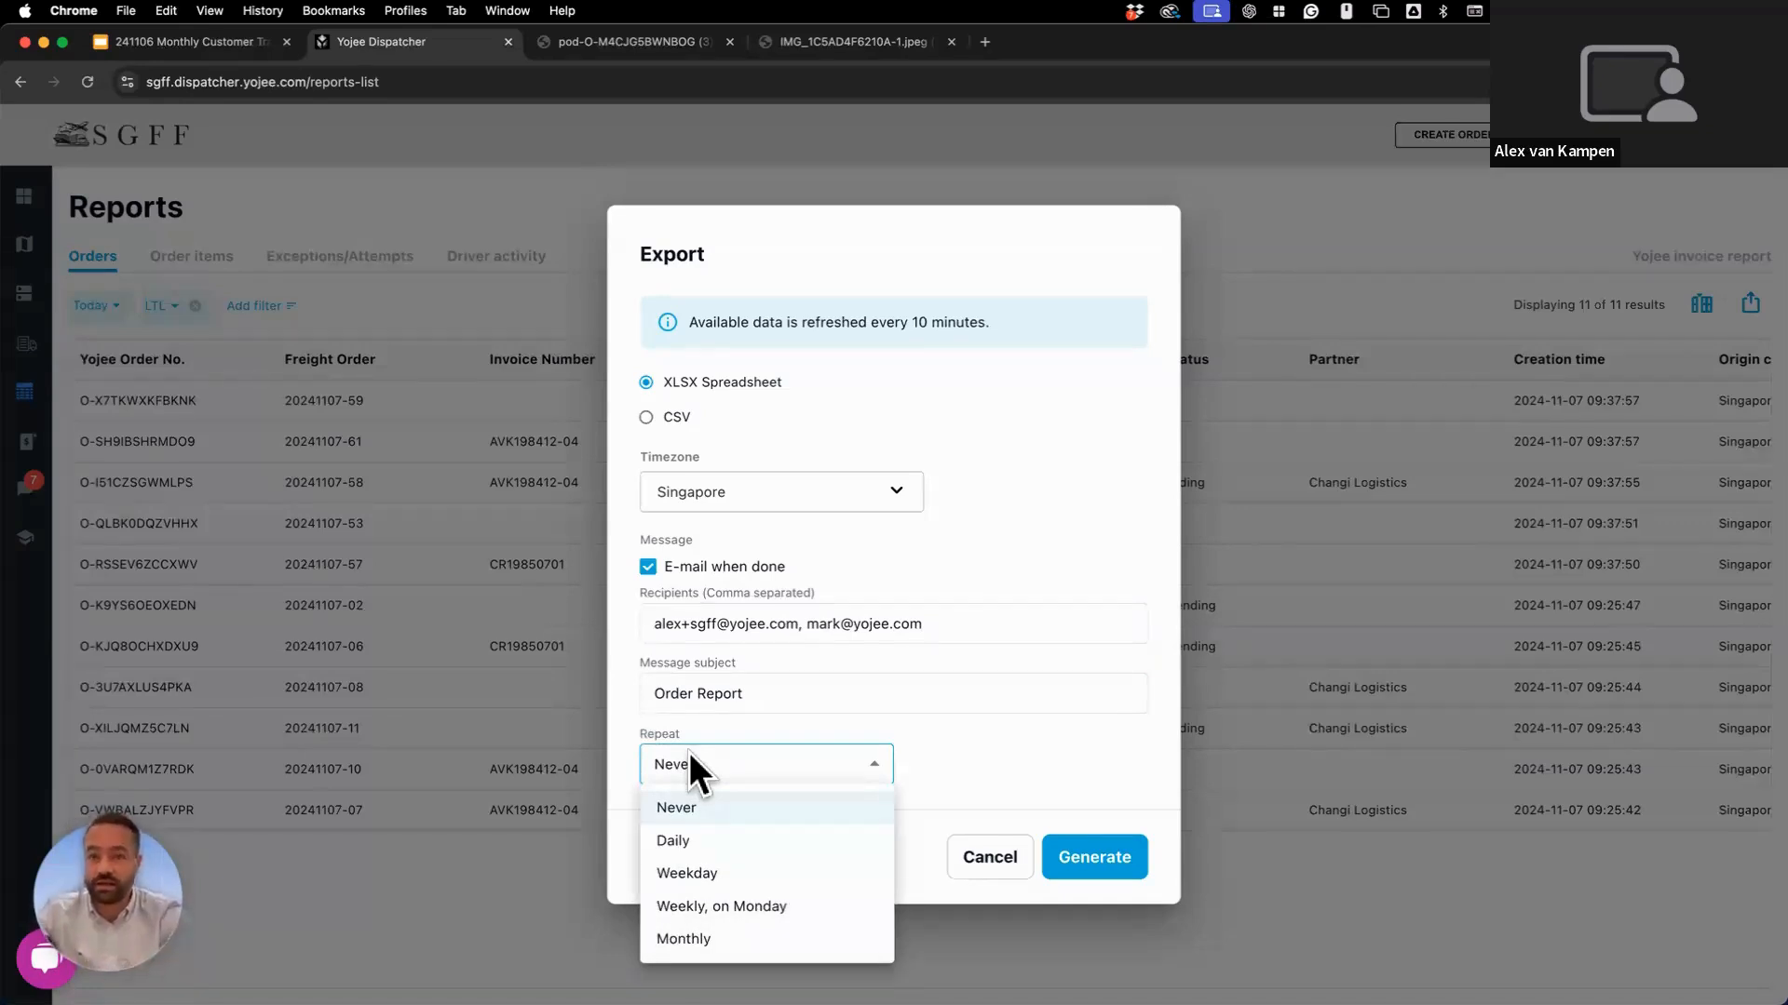
click(700, 877)
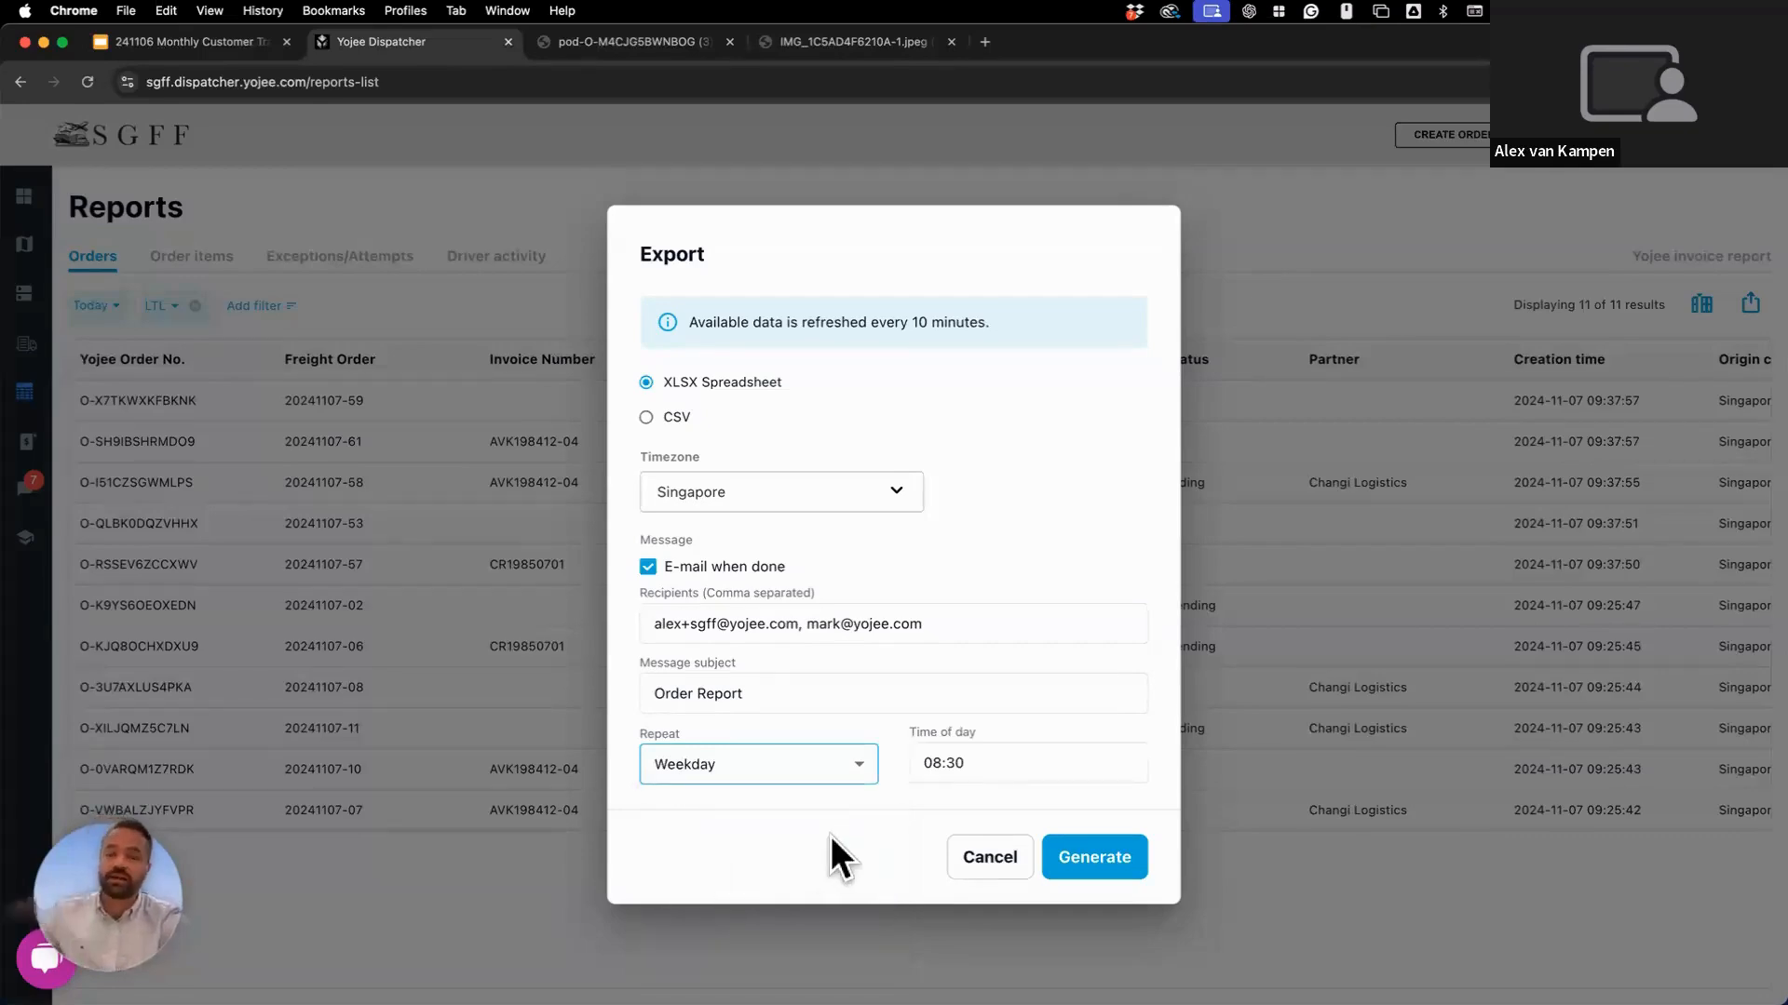
click(927, 765)
text(8:30)
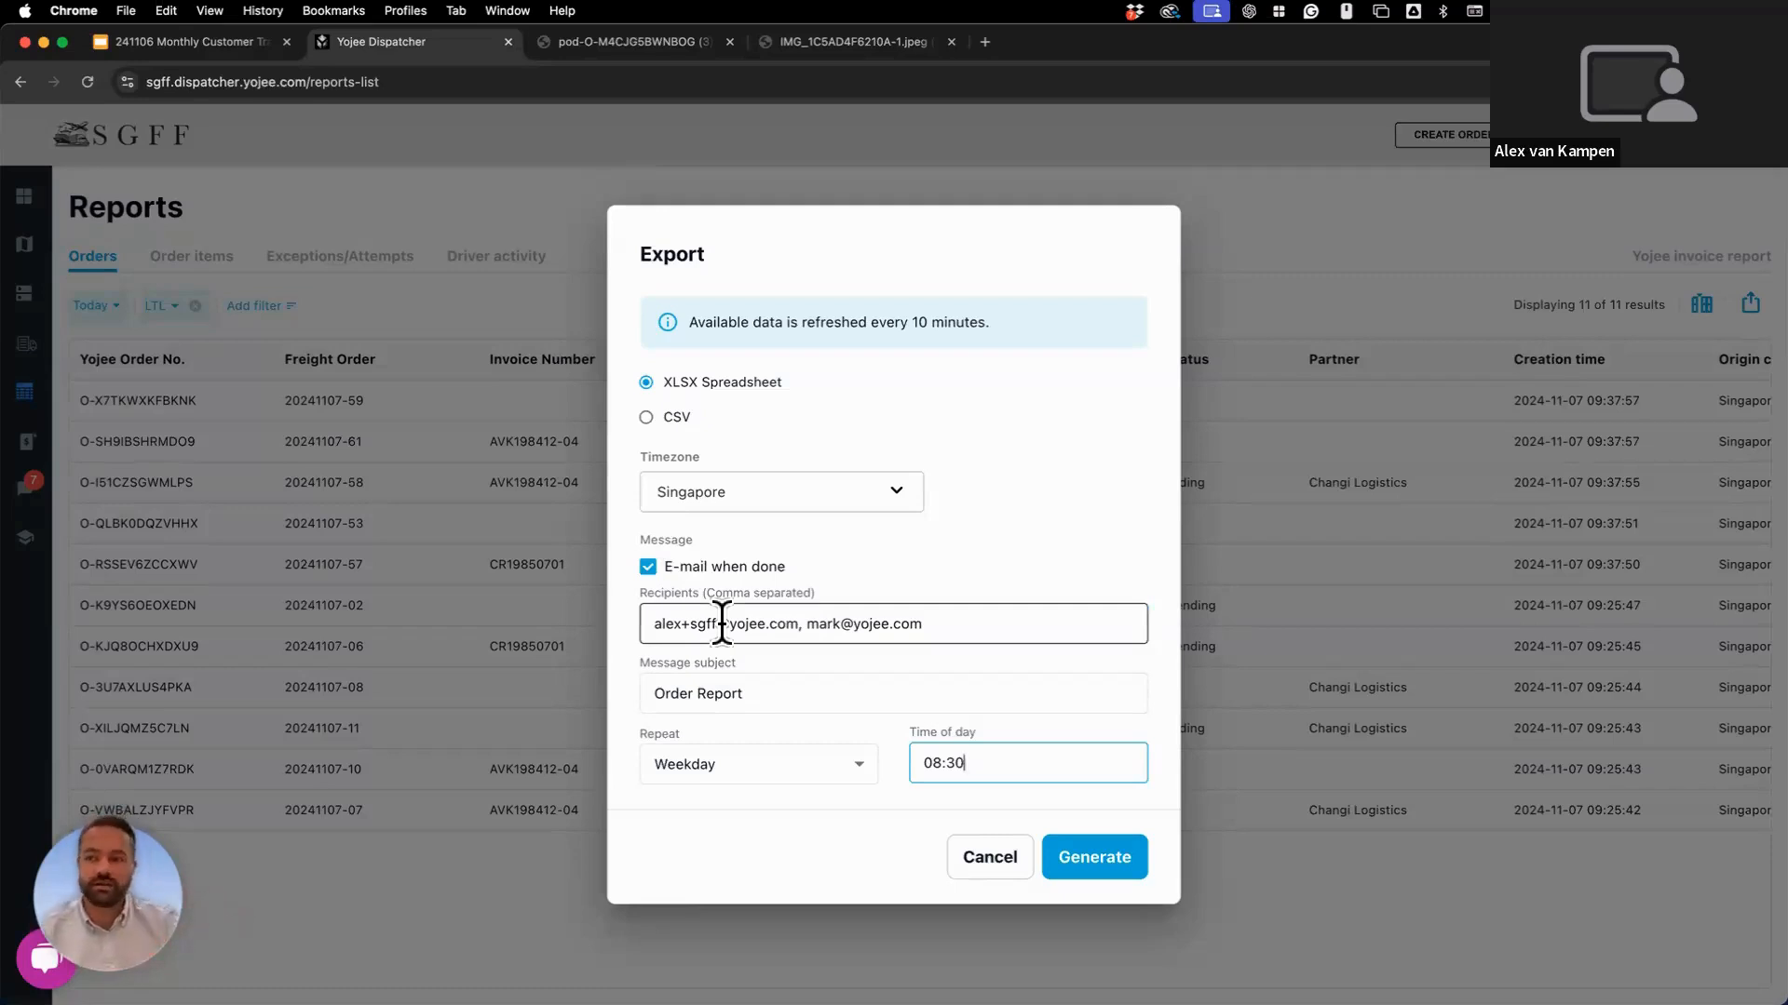
click(983, 838)
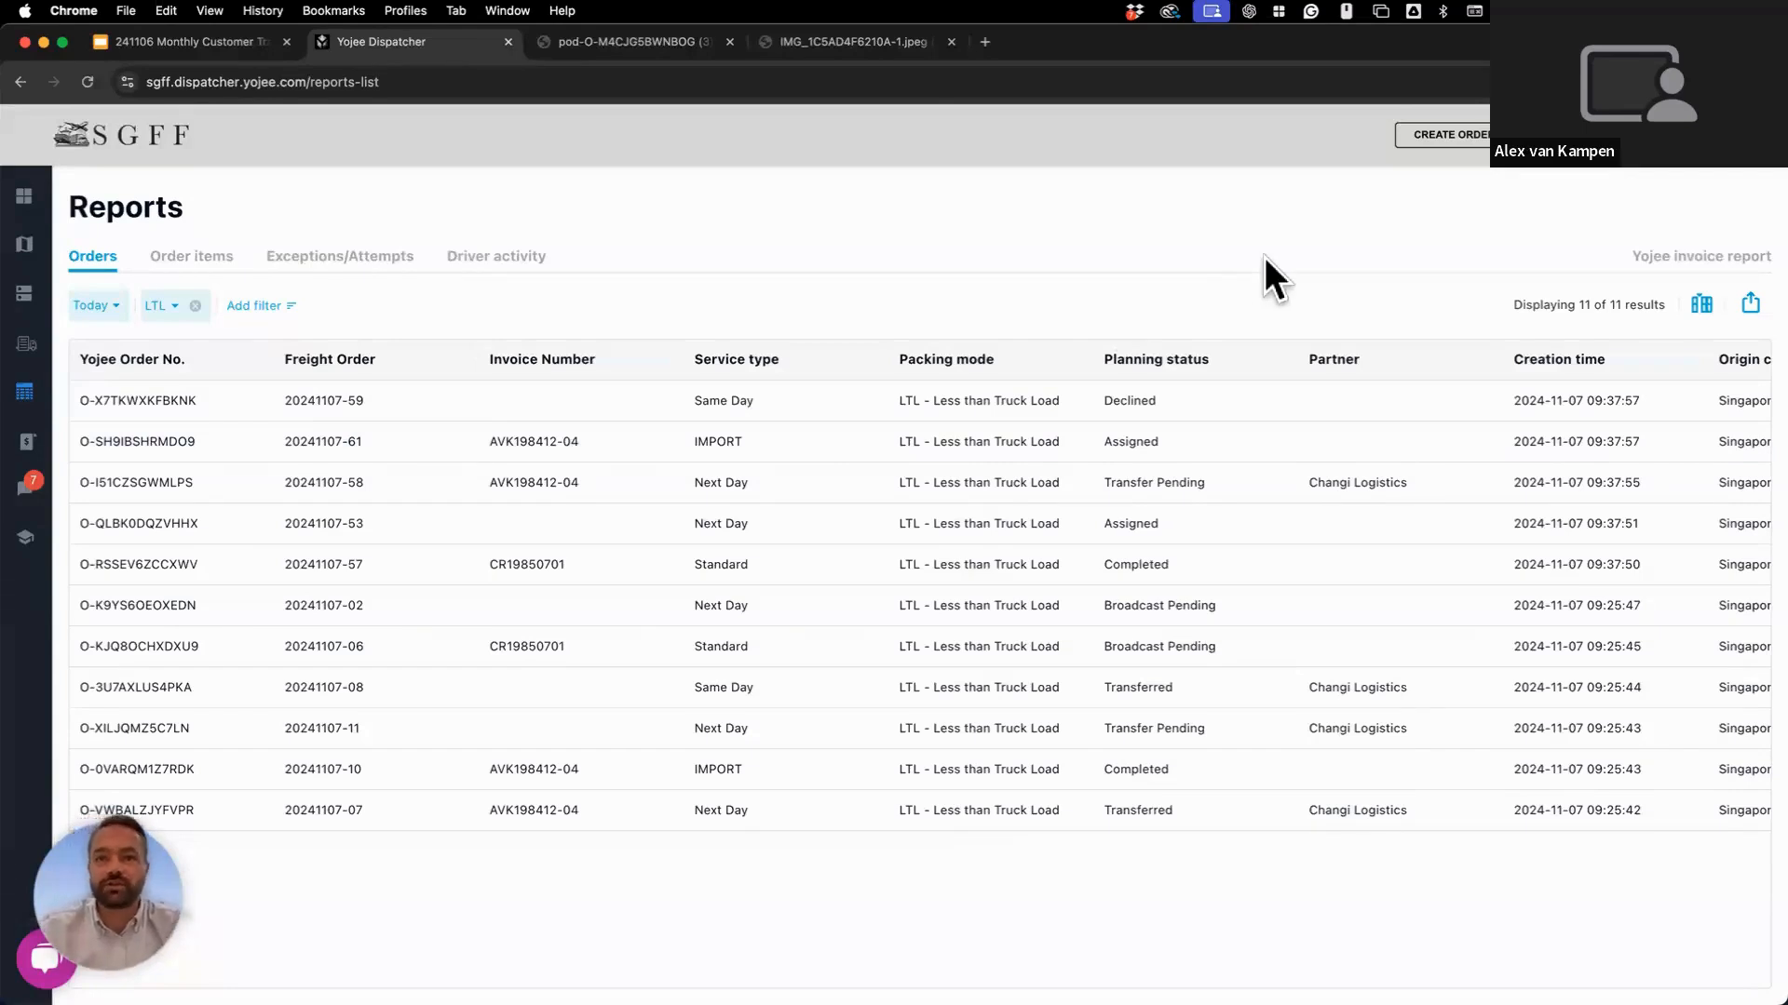
click(1426, 144)
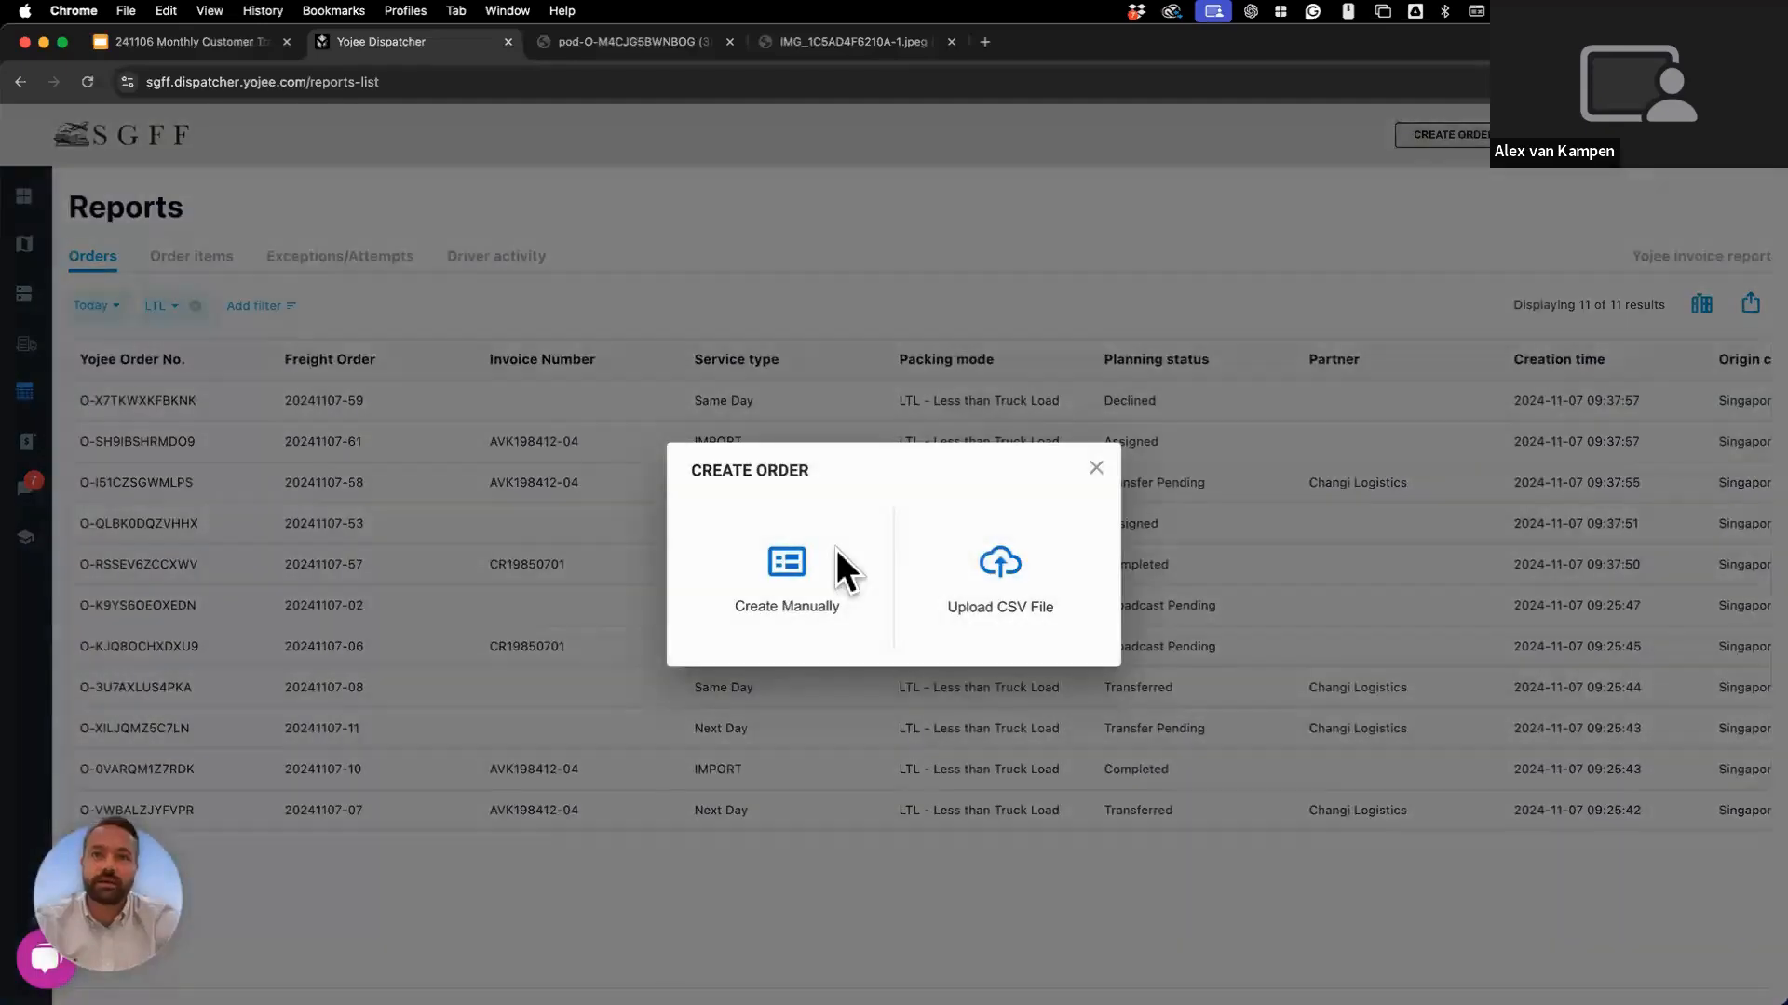
Choose manual order entry and select the Electronics branch.
click(836, 550)
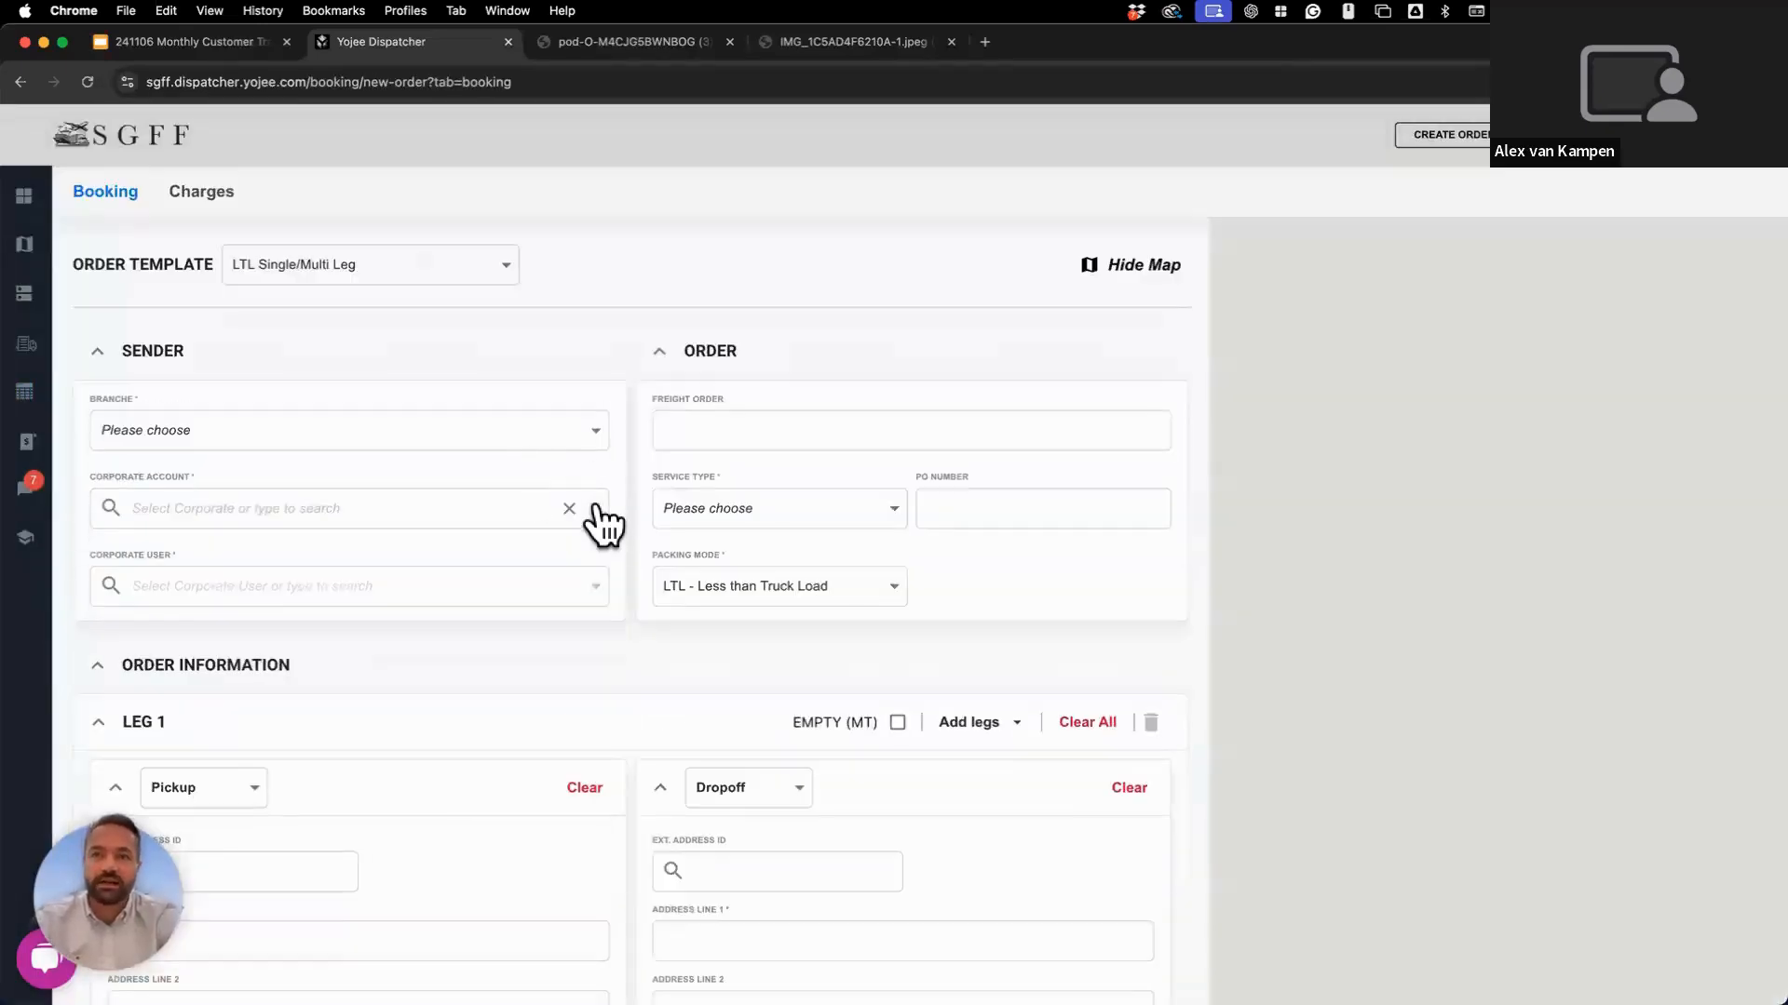
click(600, 432)
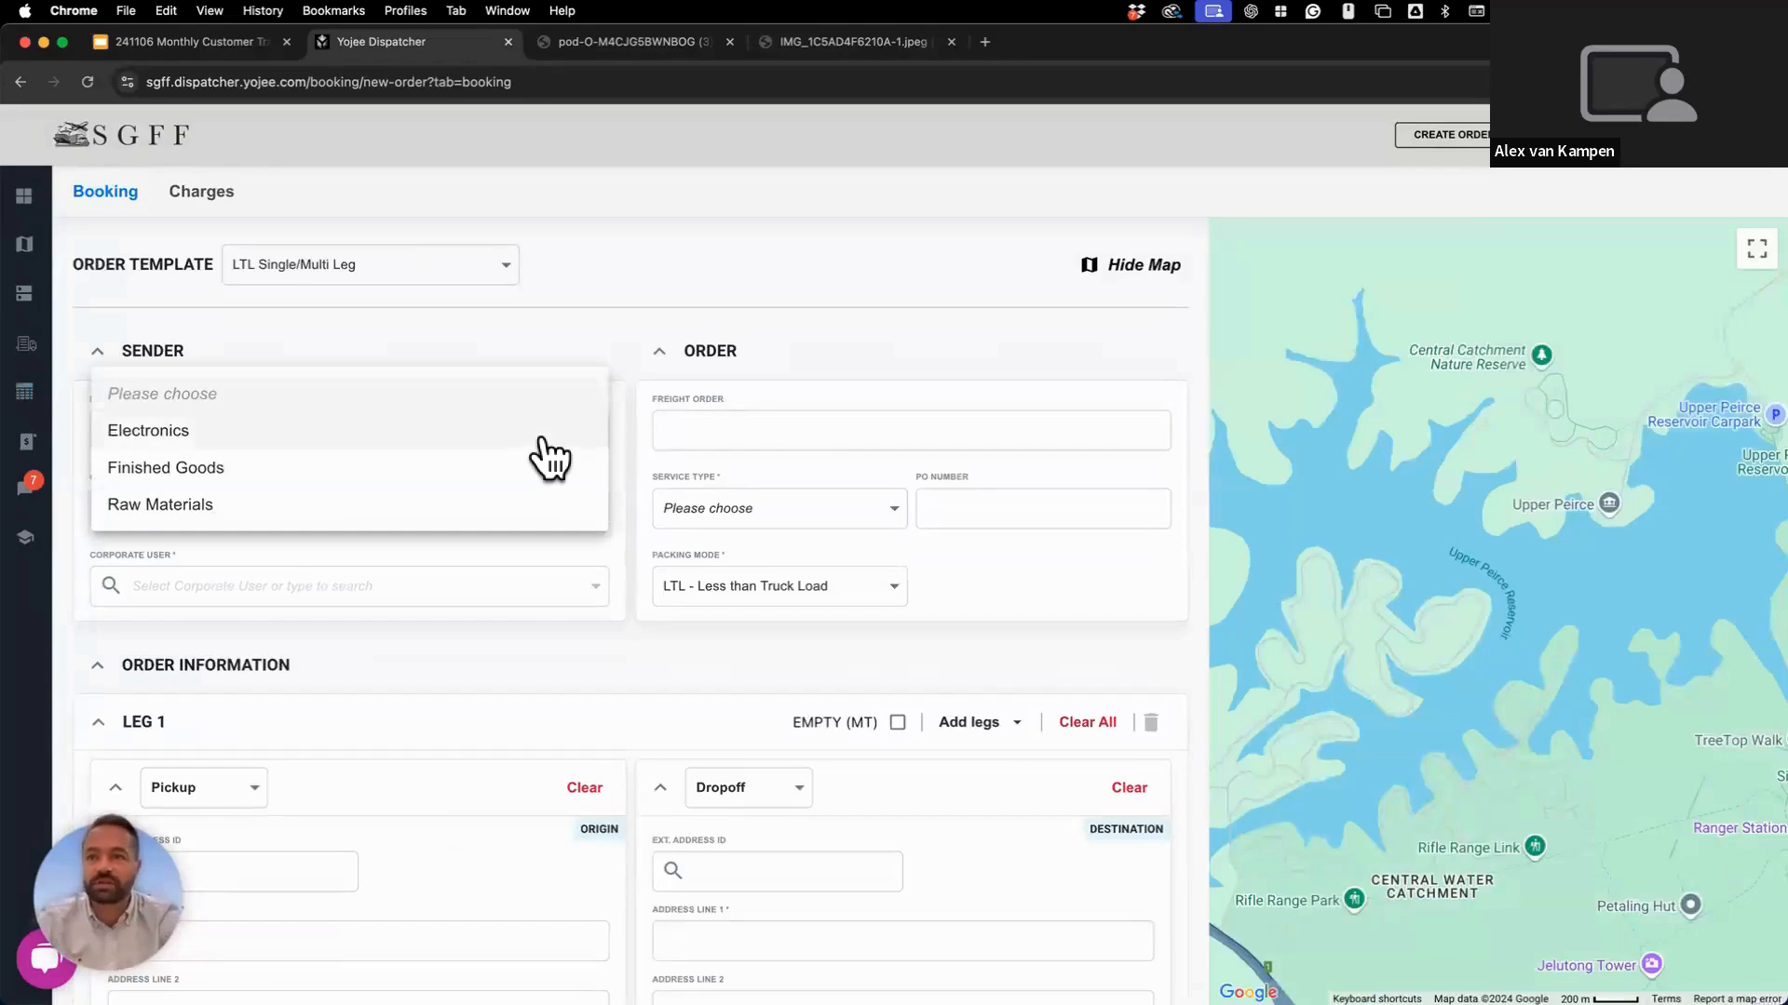
click(543, 433)
Set account Max Cotton Clothing Co, freight order 2411-Demo, and Standard service type.
click(484, 514)
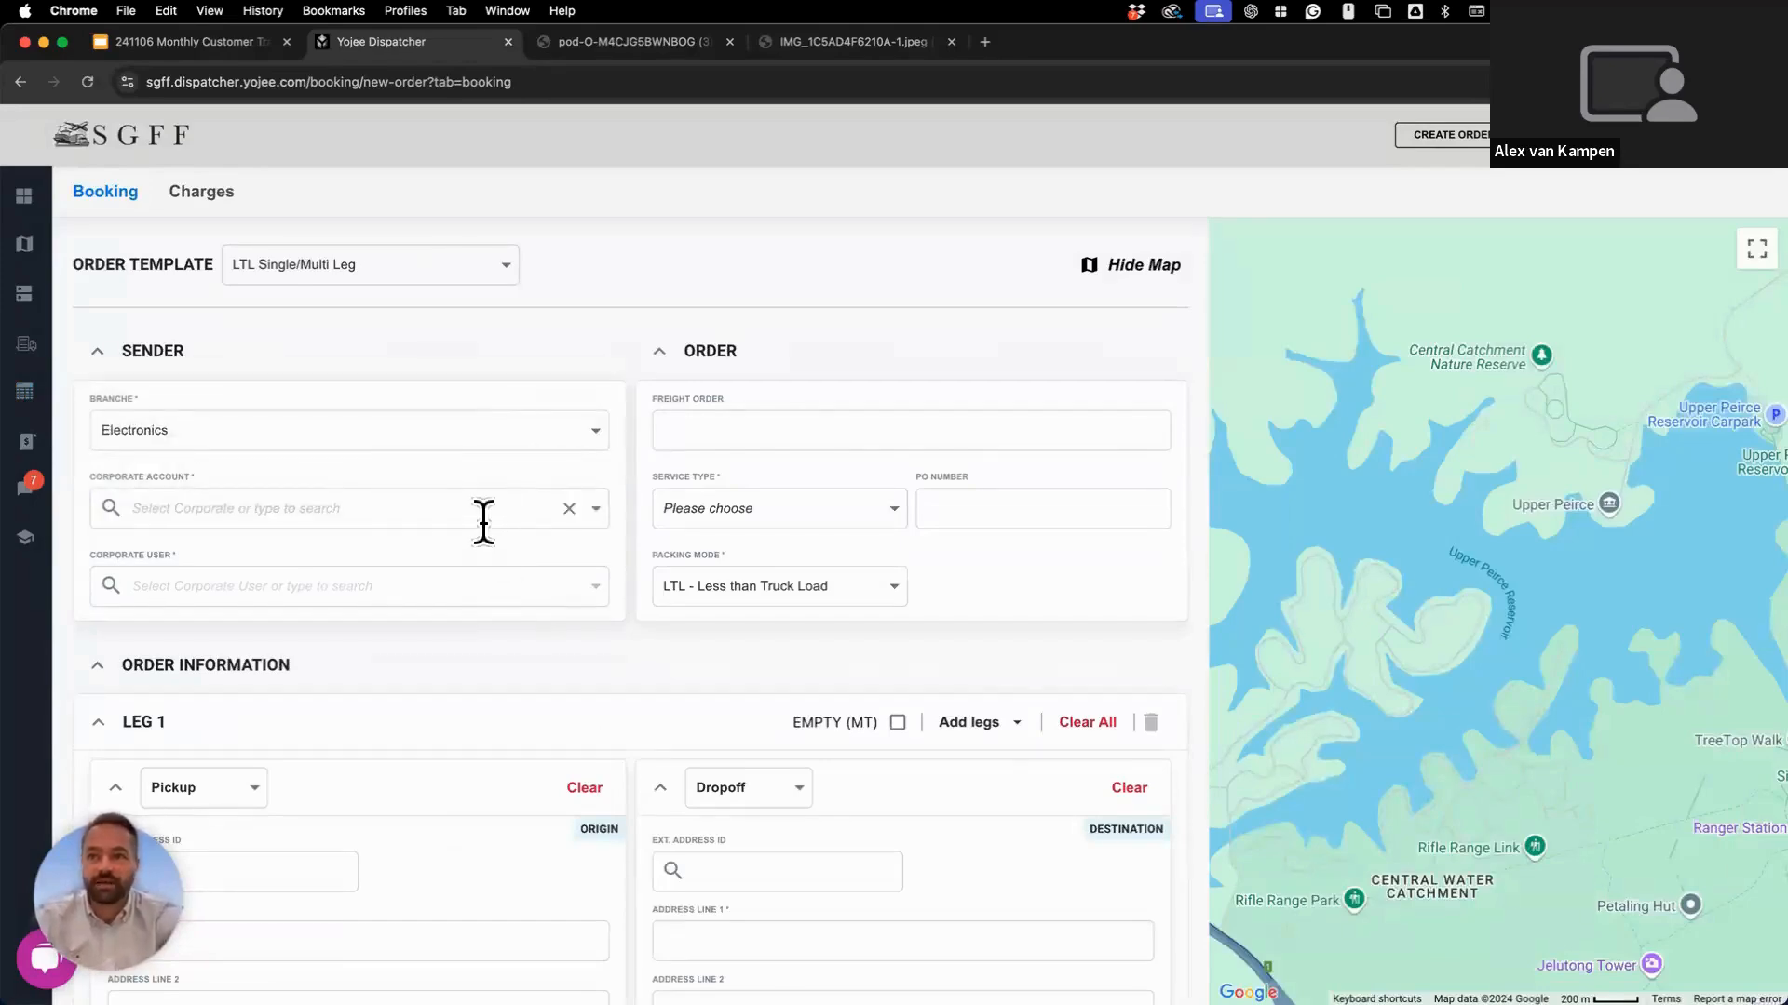
click(598, 509)
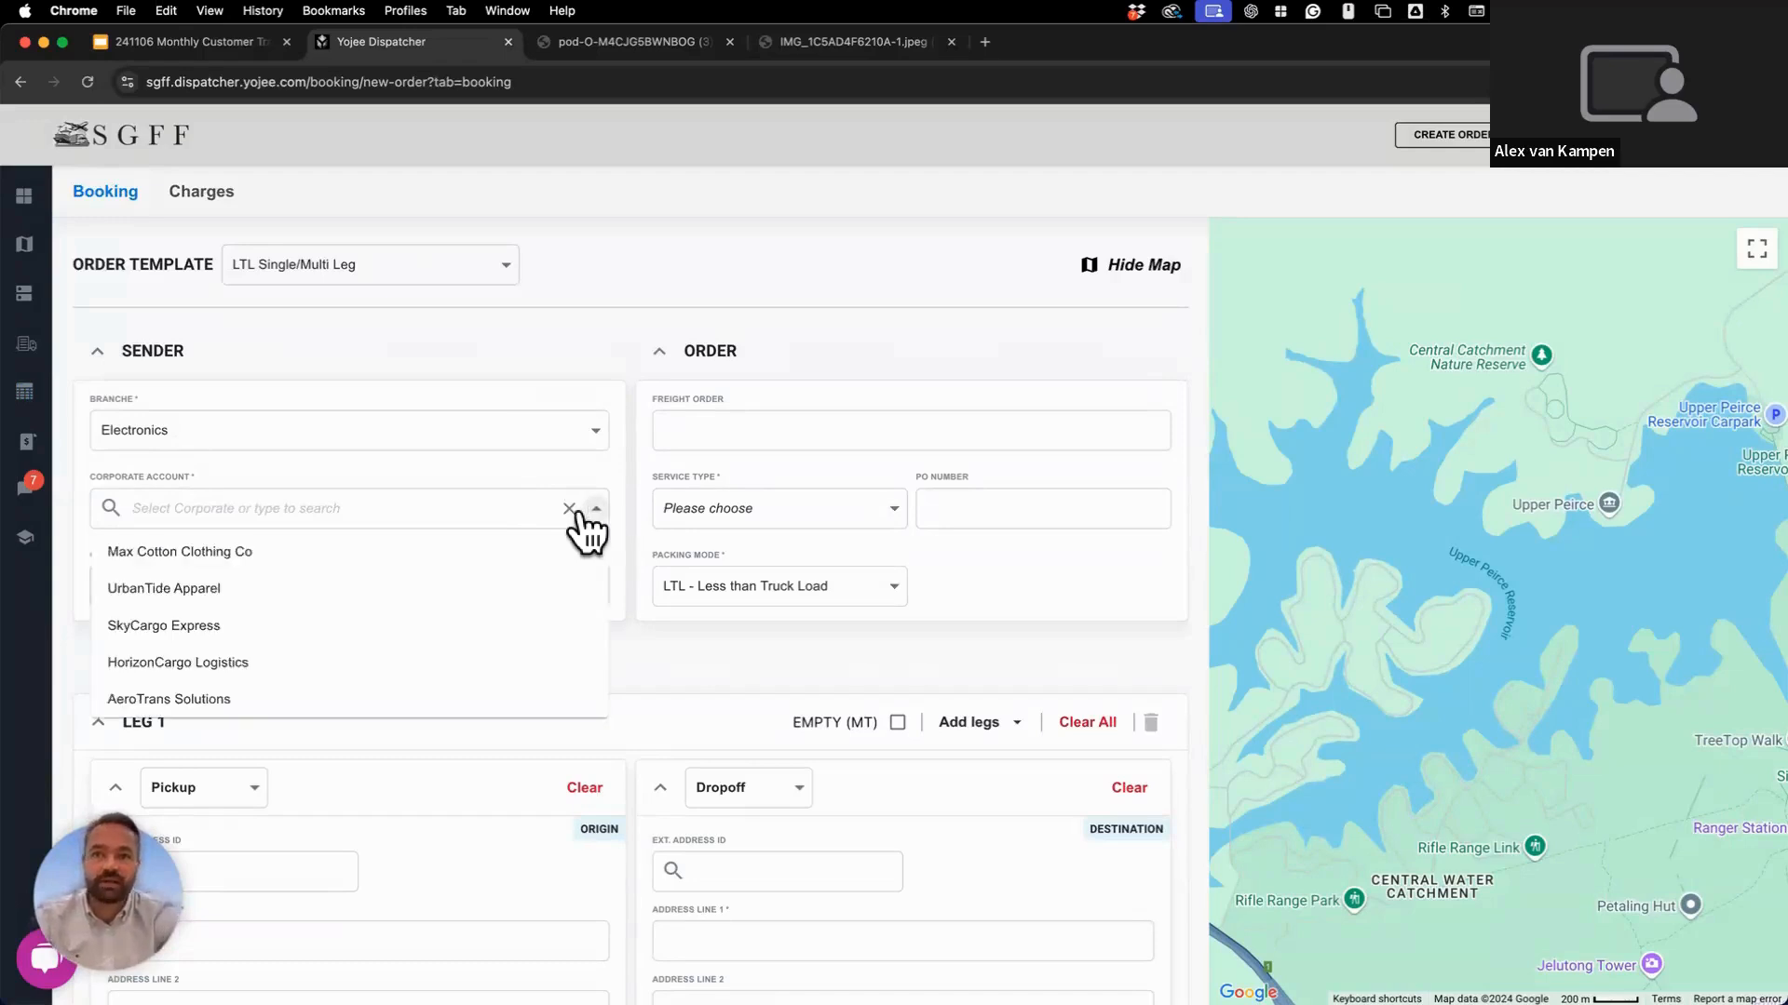
click(473, 557)
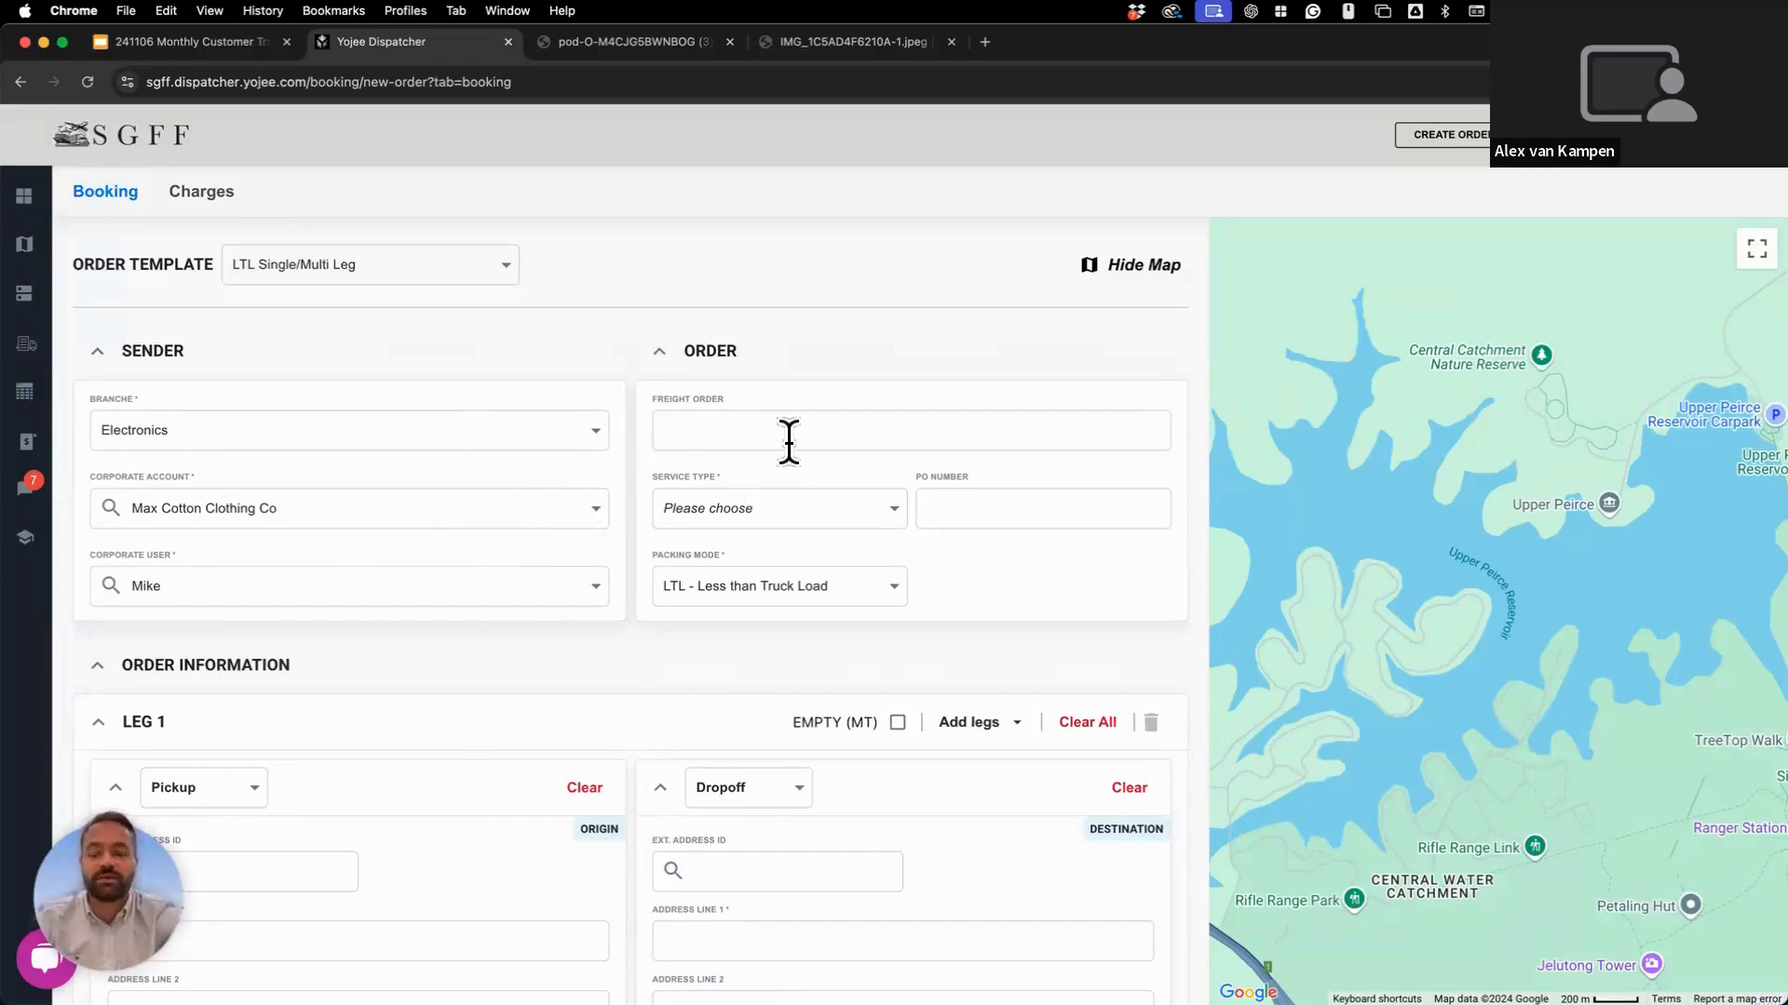
text(24)
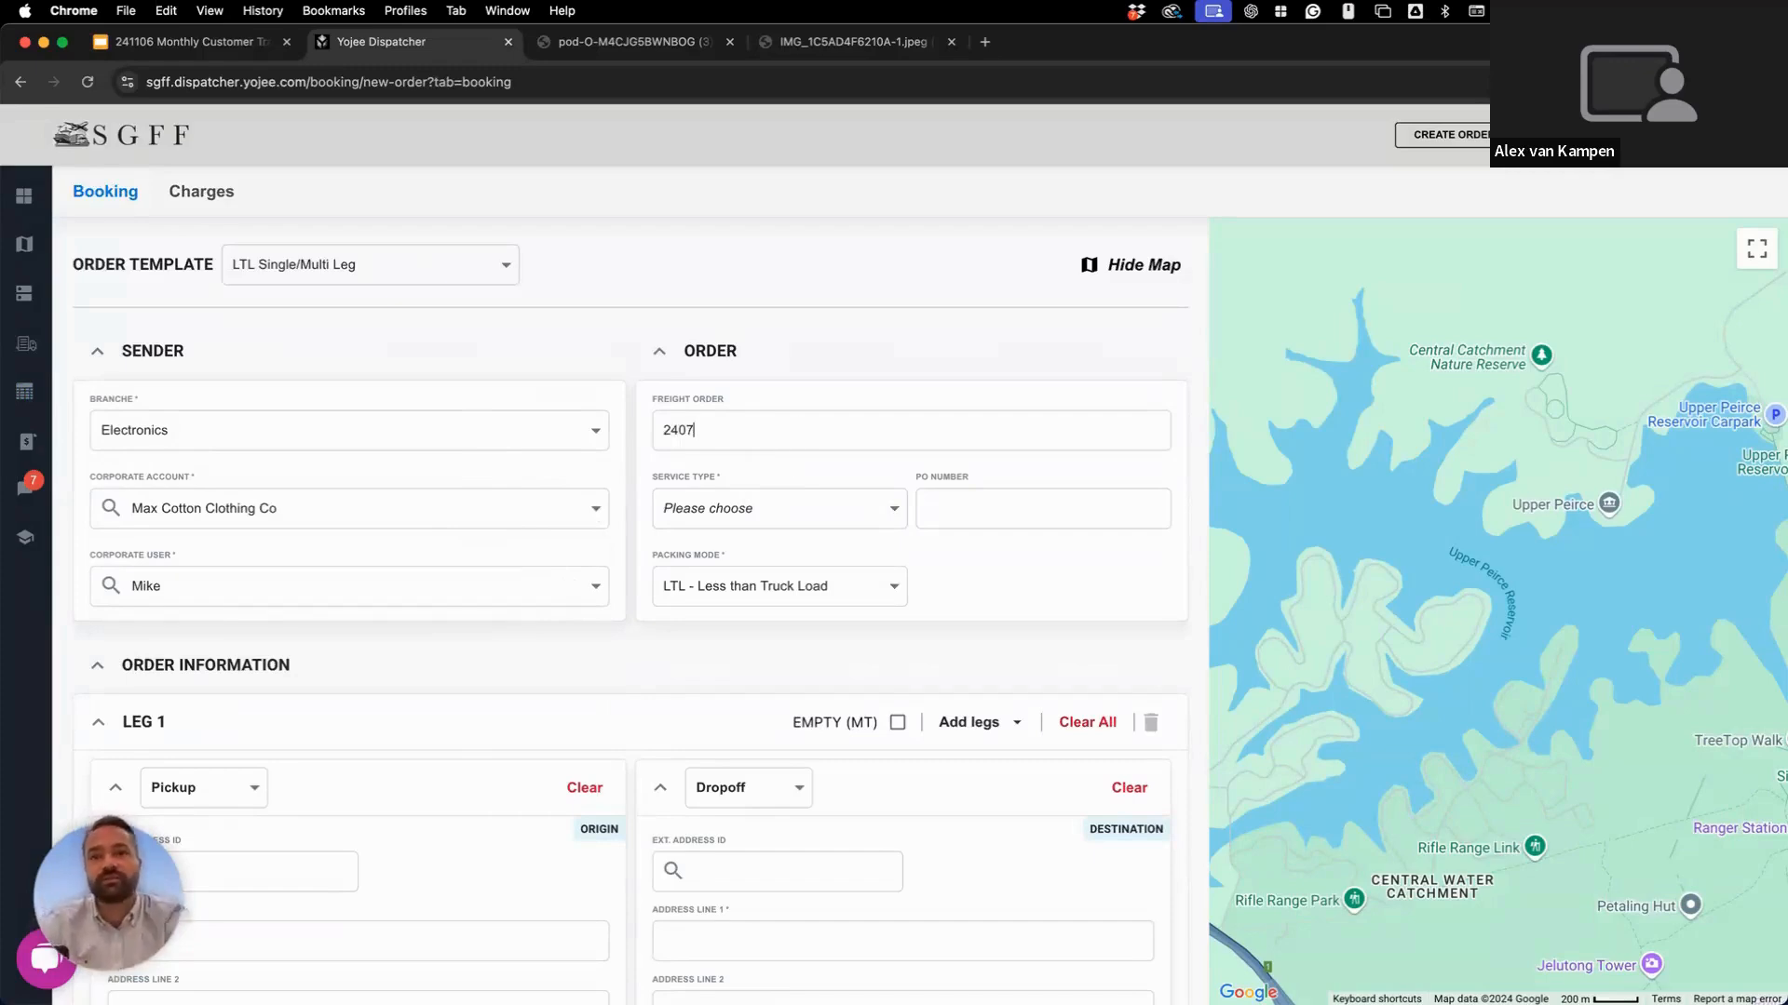
text(11-)
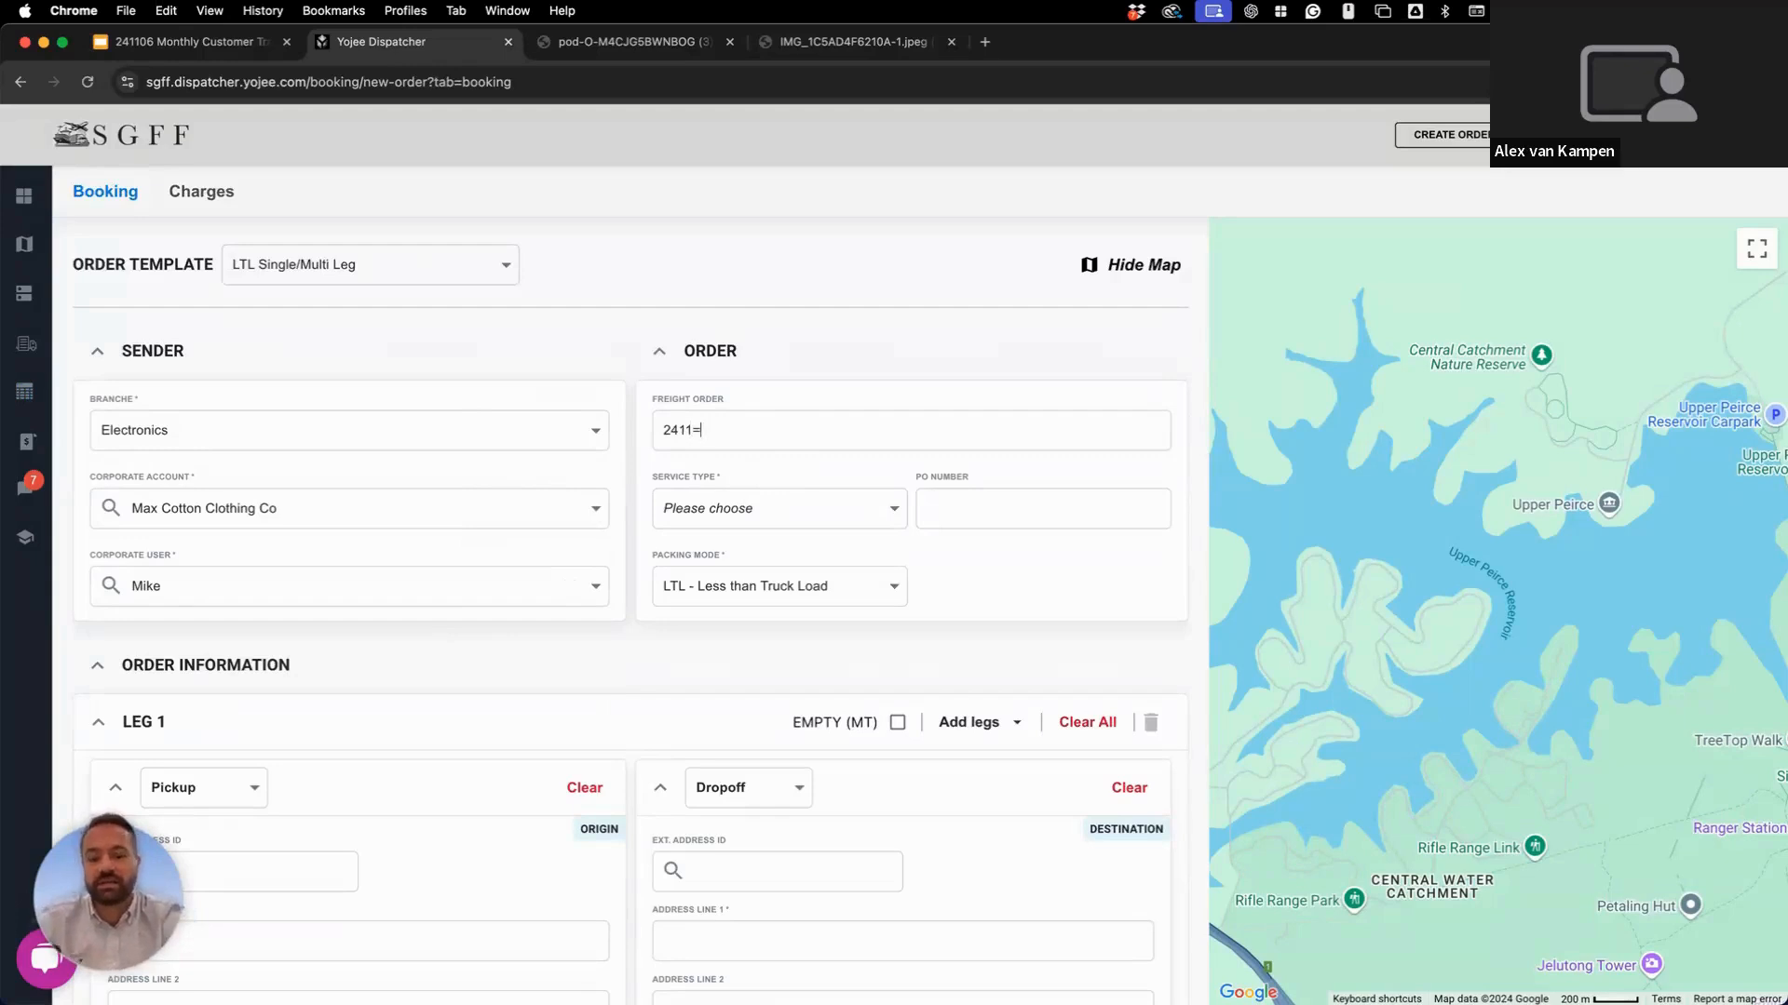
text(Demo)
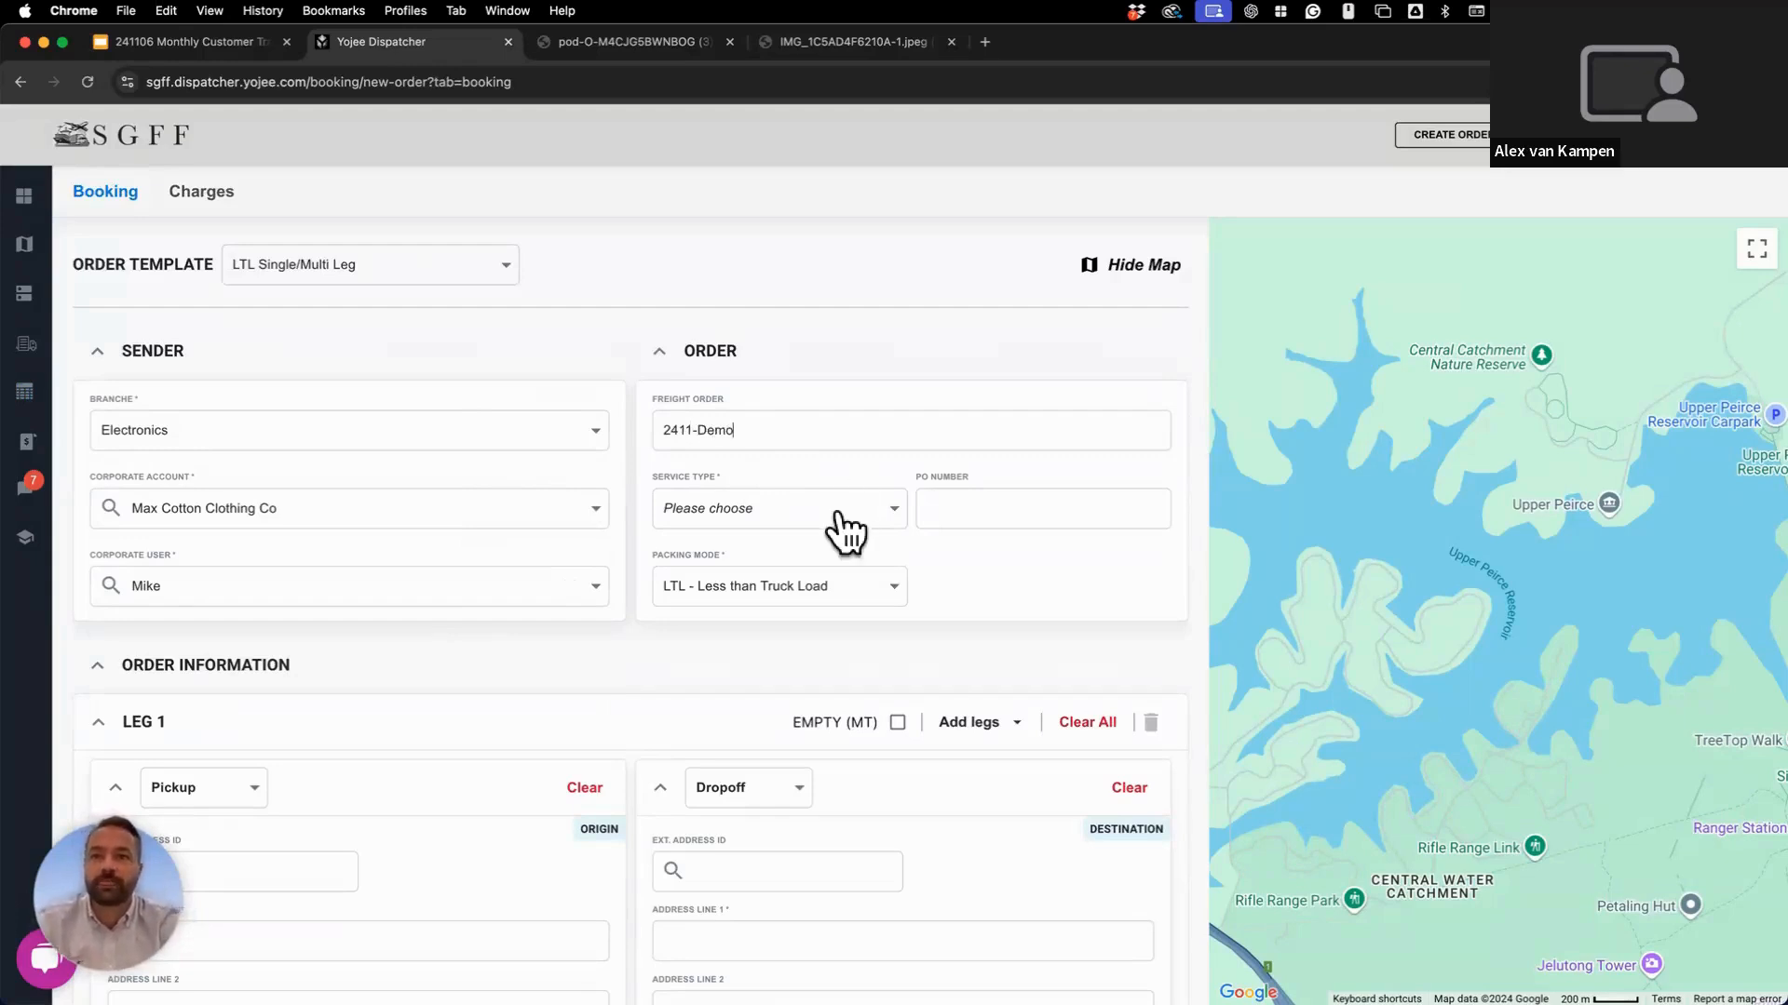
click(841, 522)
click(776, 656)
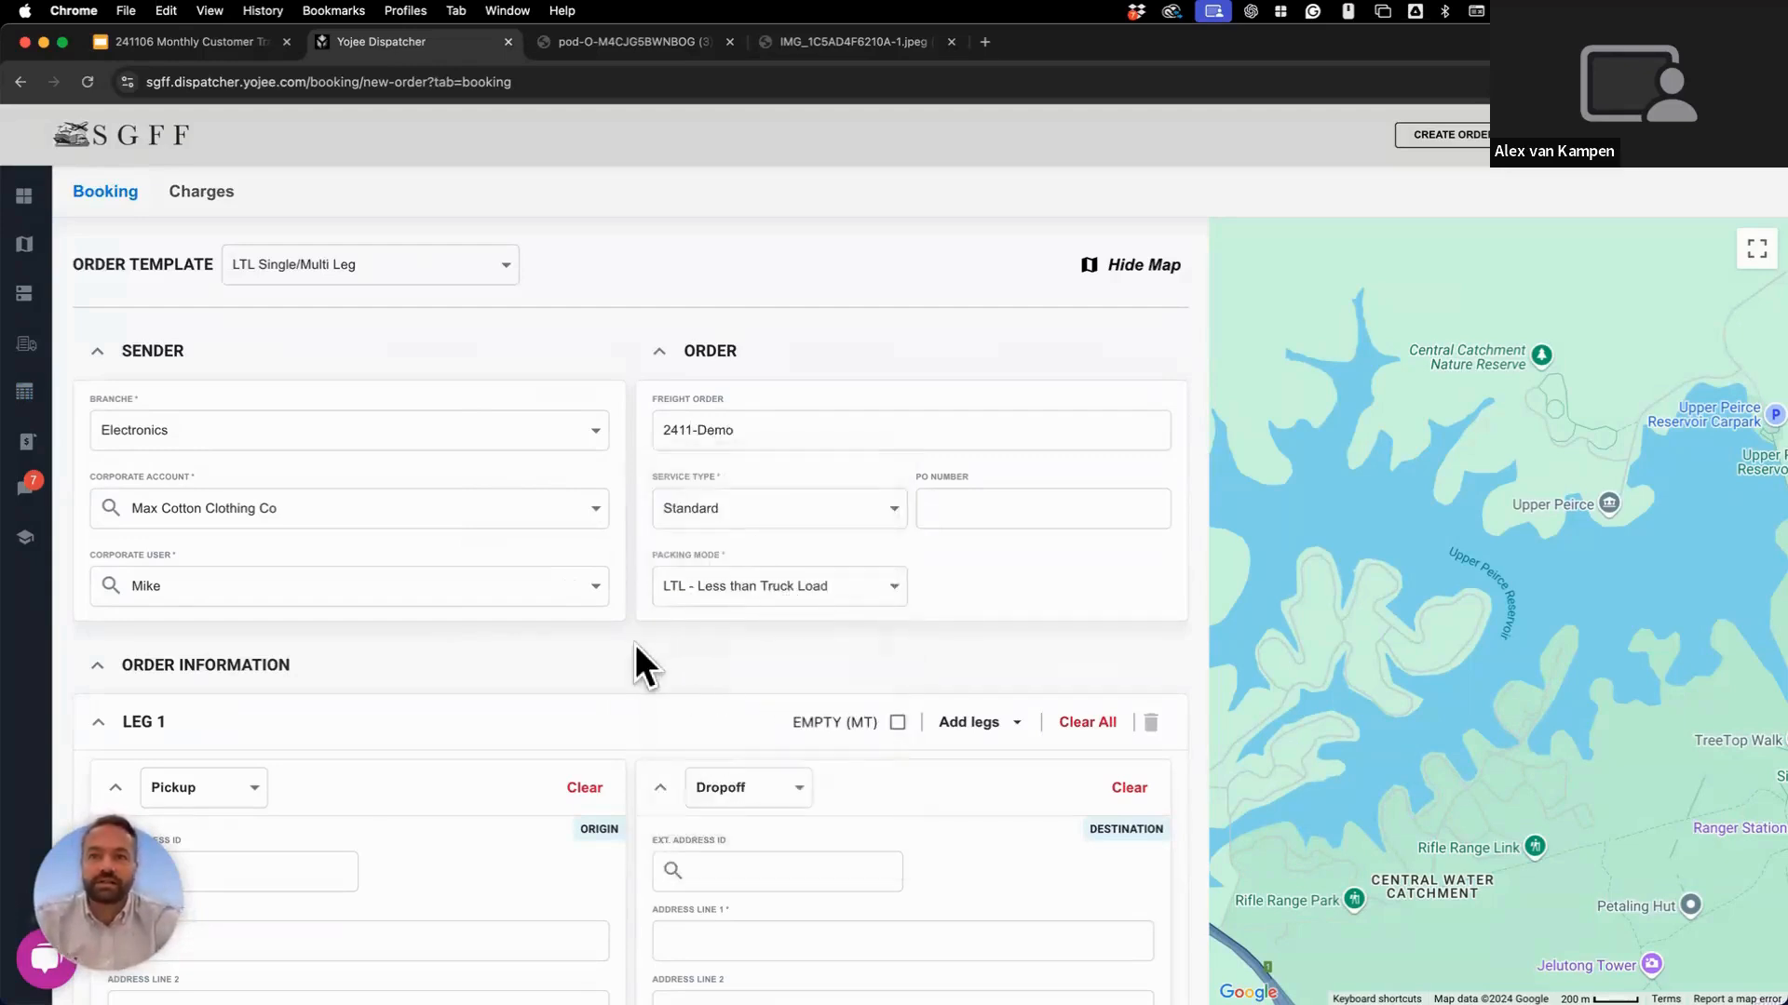
Fill Leg 1's pickup with the saved Yojee address at 144 Robinson Road.
scroll(636, 647, down, 5)
scroll(635, 644, down, 2)
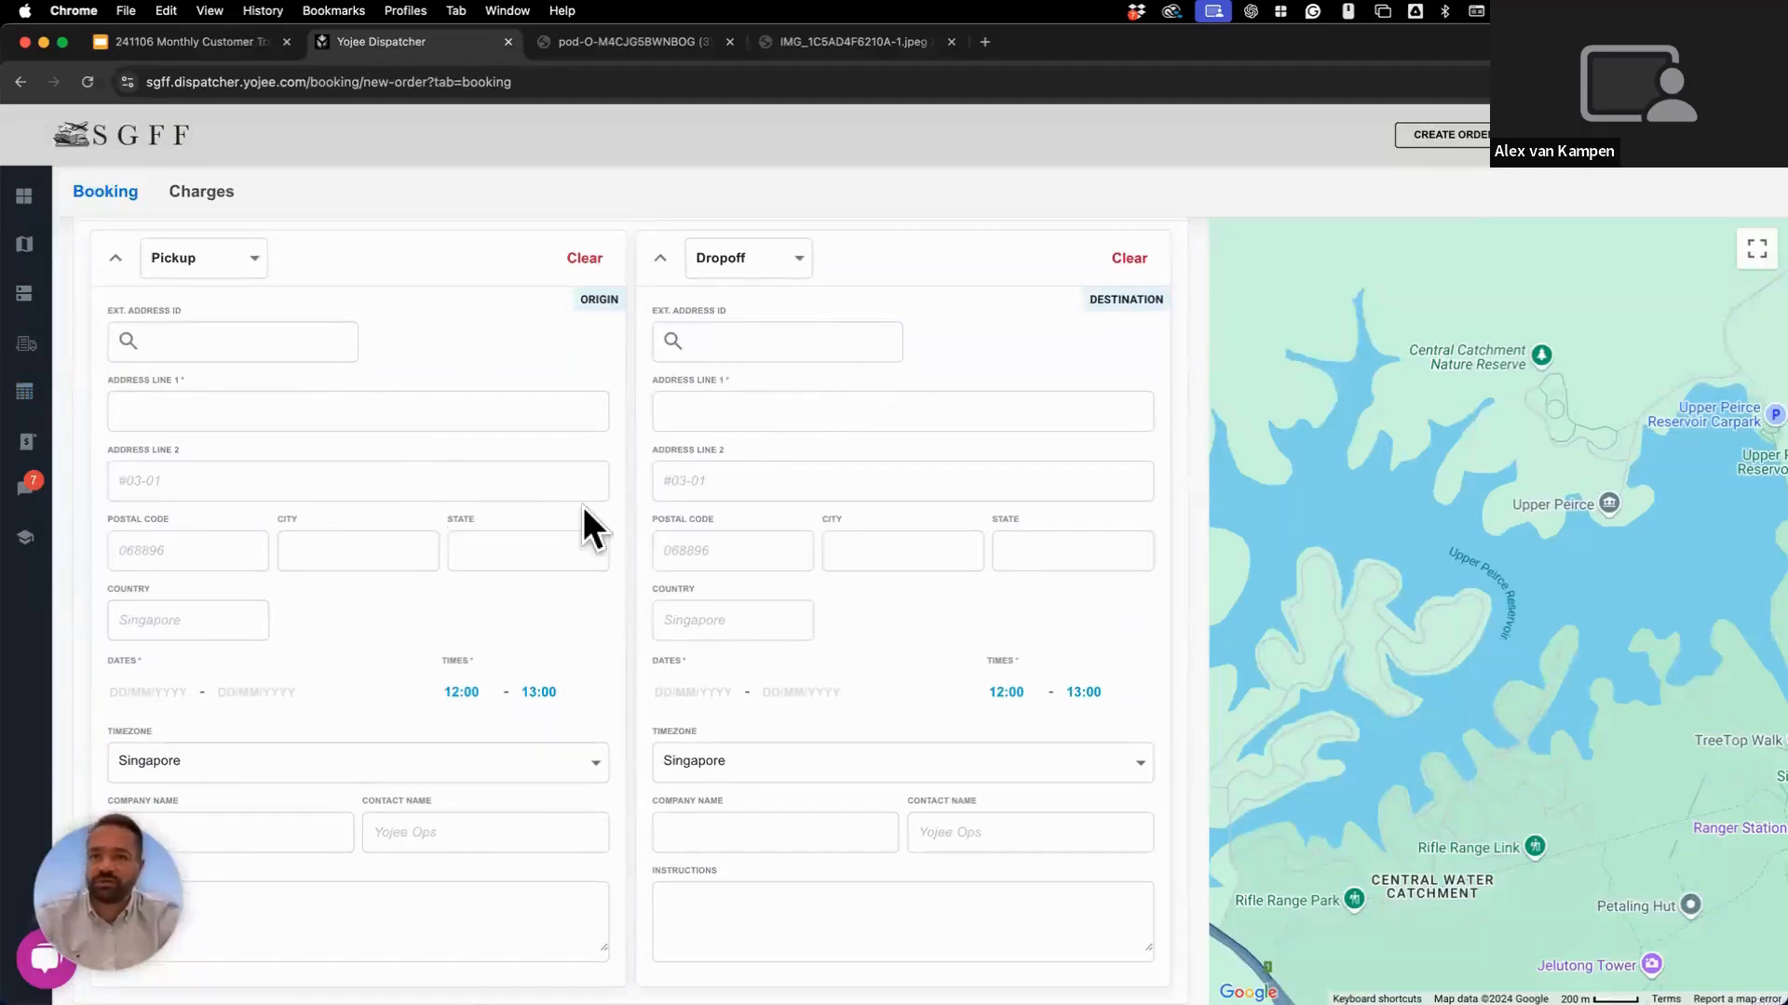
click(265, 346)
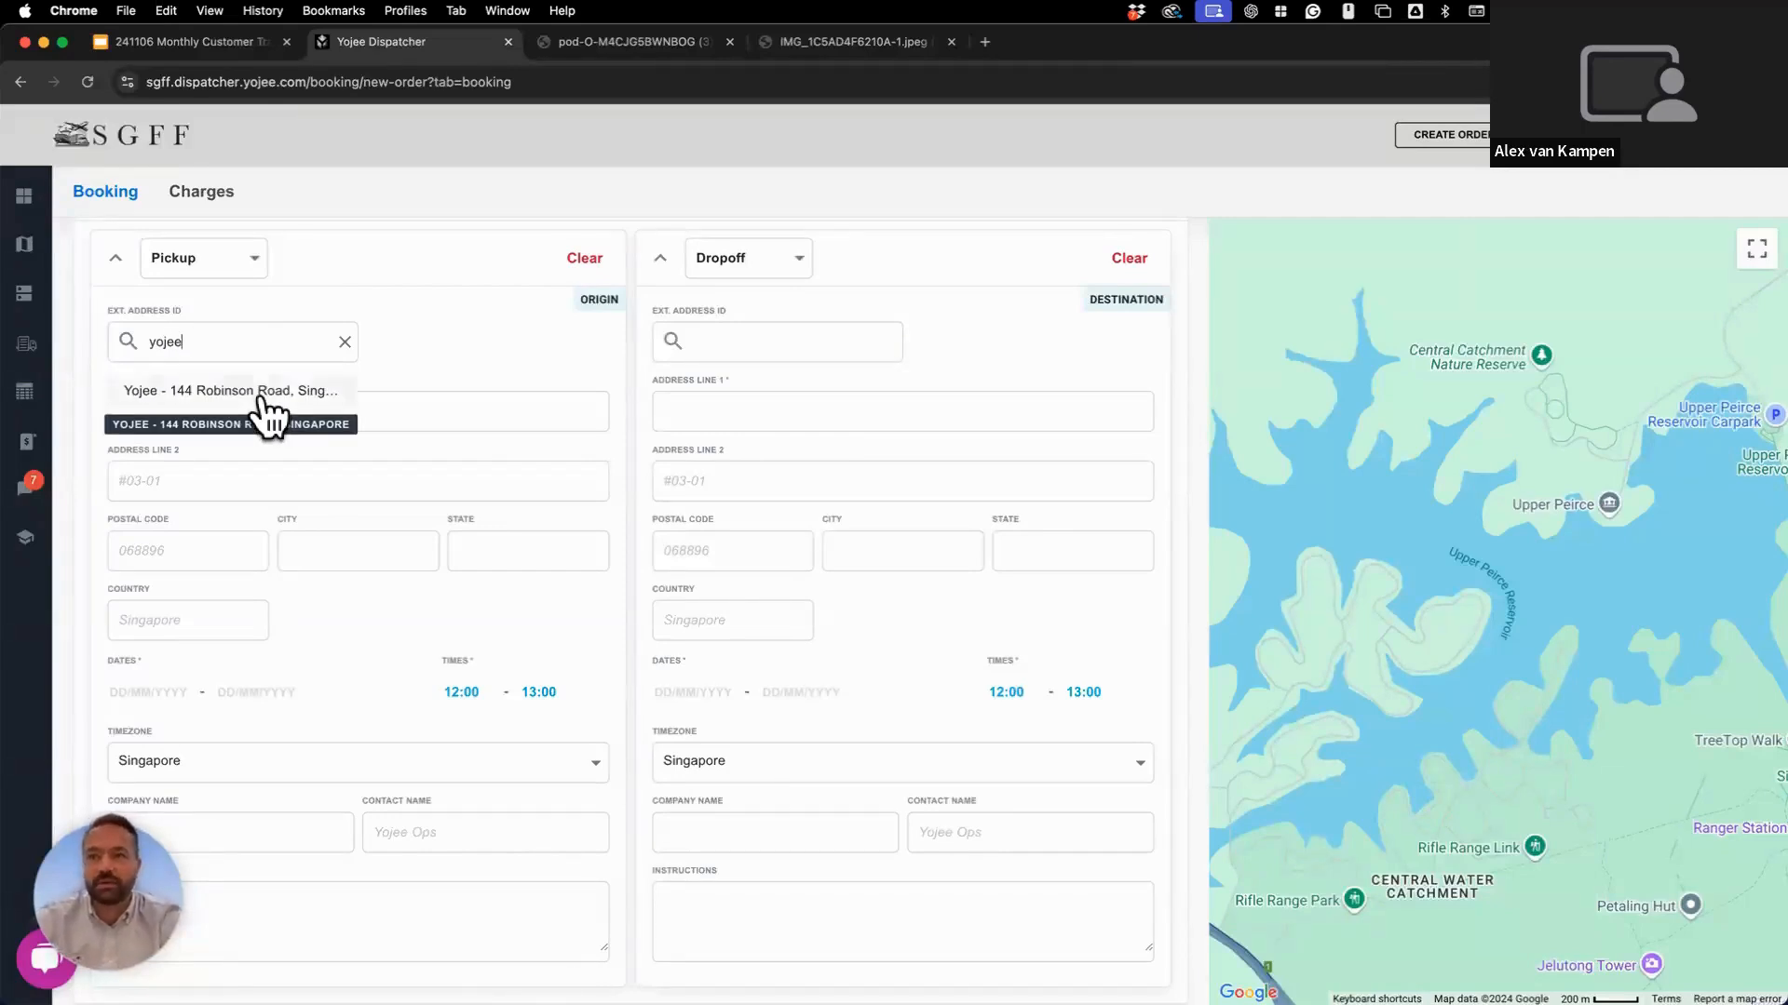
click(261, 390)
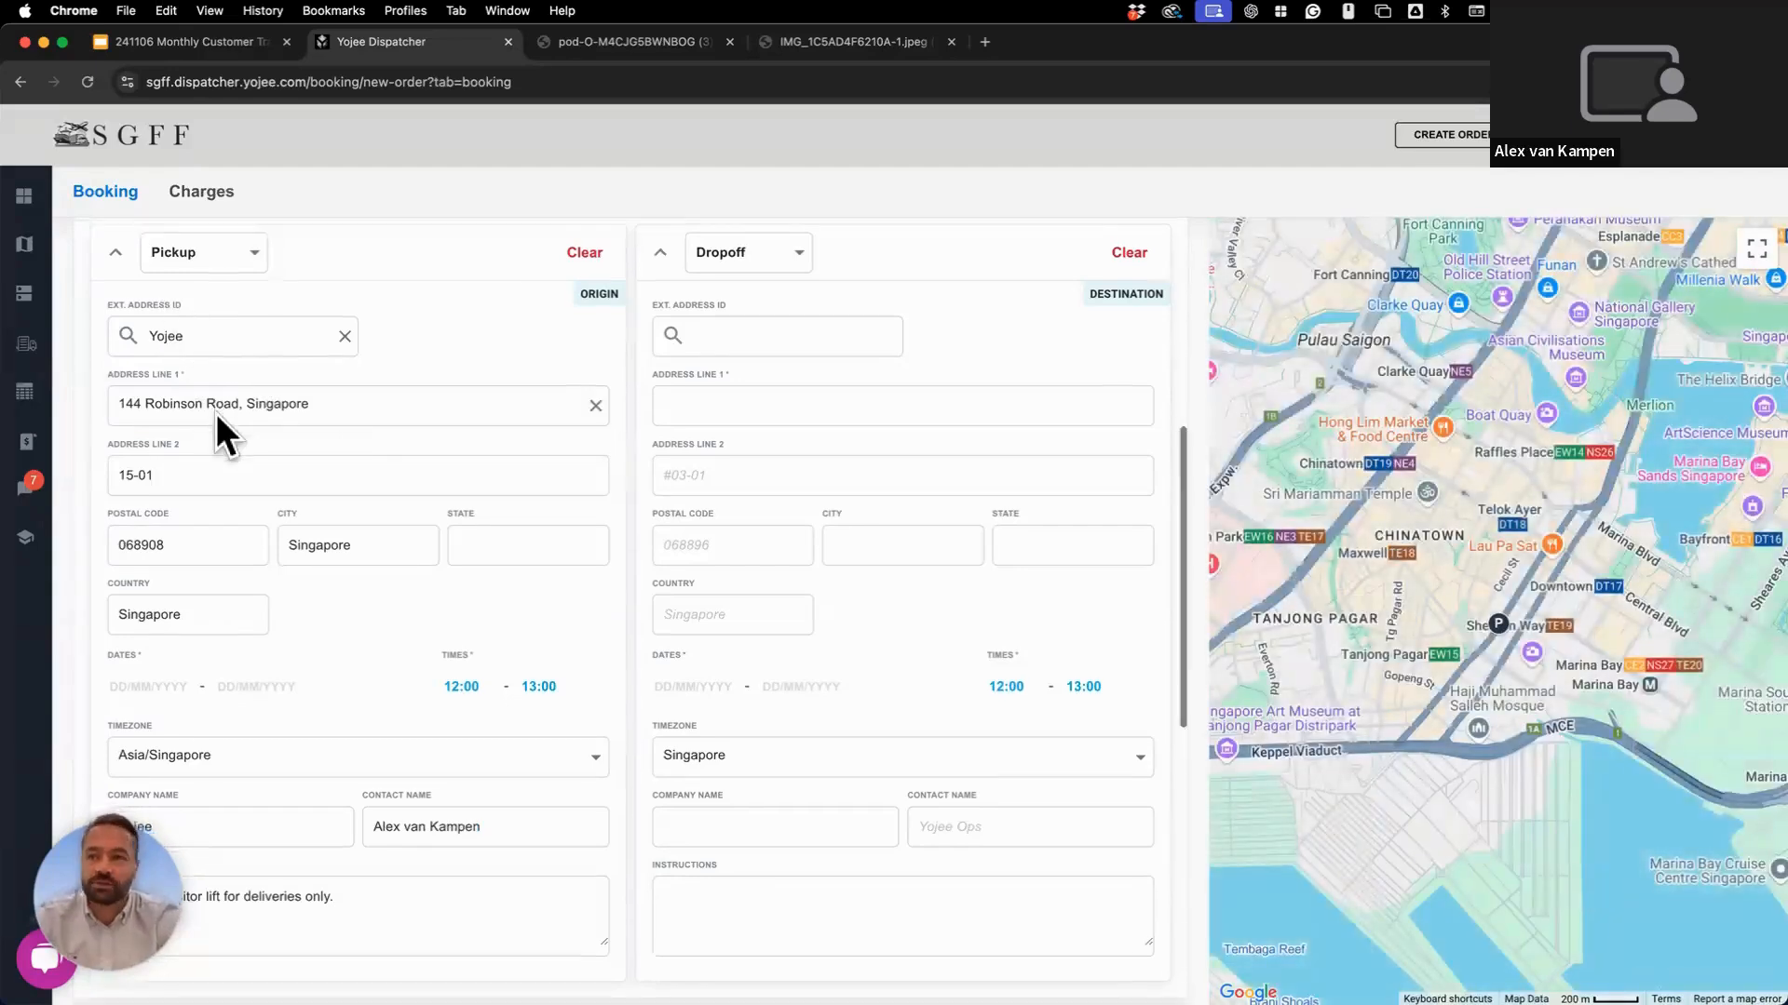
Review the pickup details, highlighting the pickup instructions text.
scroll(216, 413, down, 1)
scroll(231, 436, down, 2)
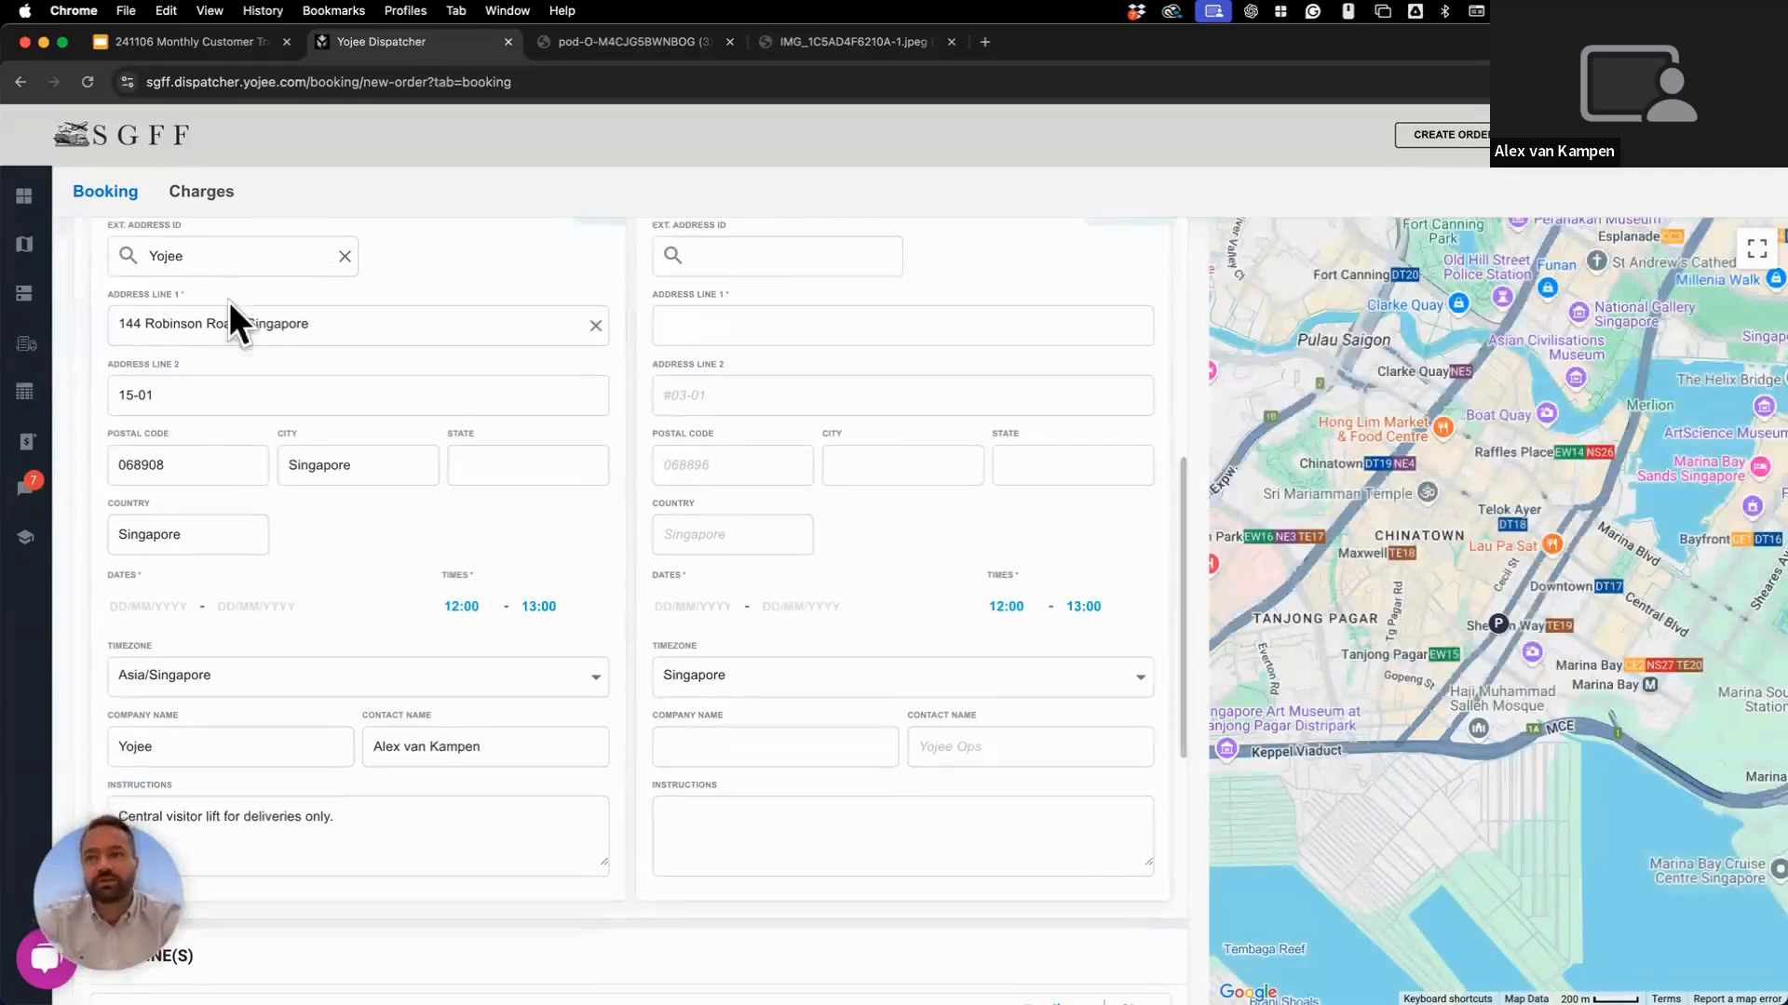
scroll(293, 672, down, 3)
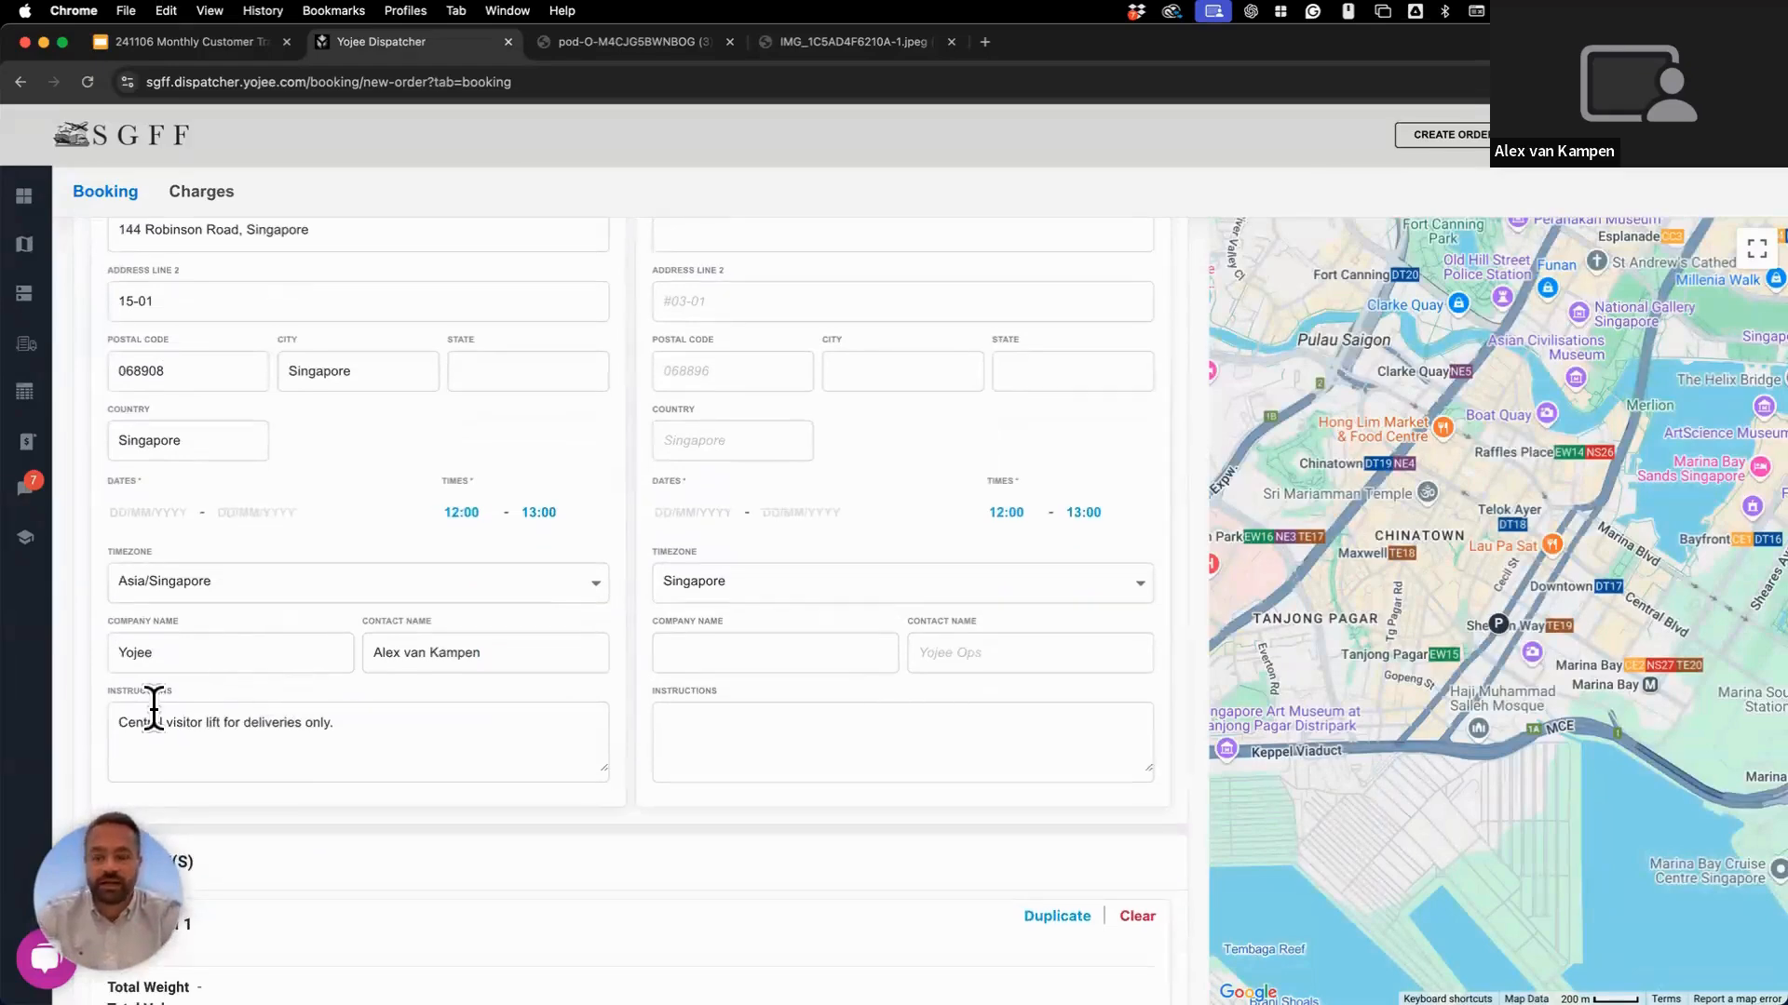
scroll(153, 709, up, 5)
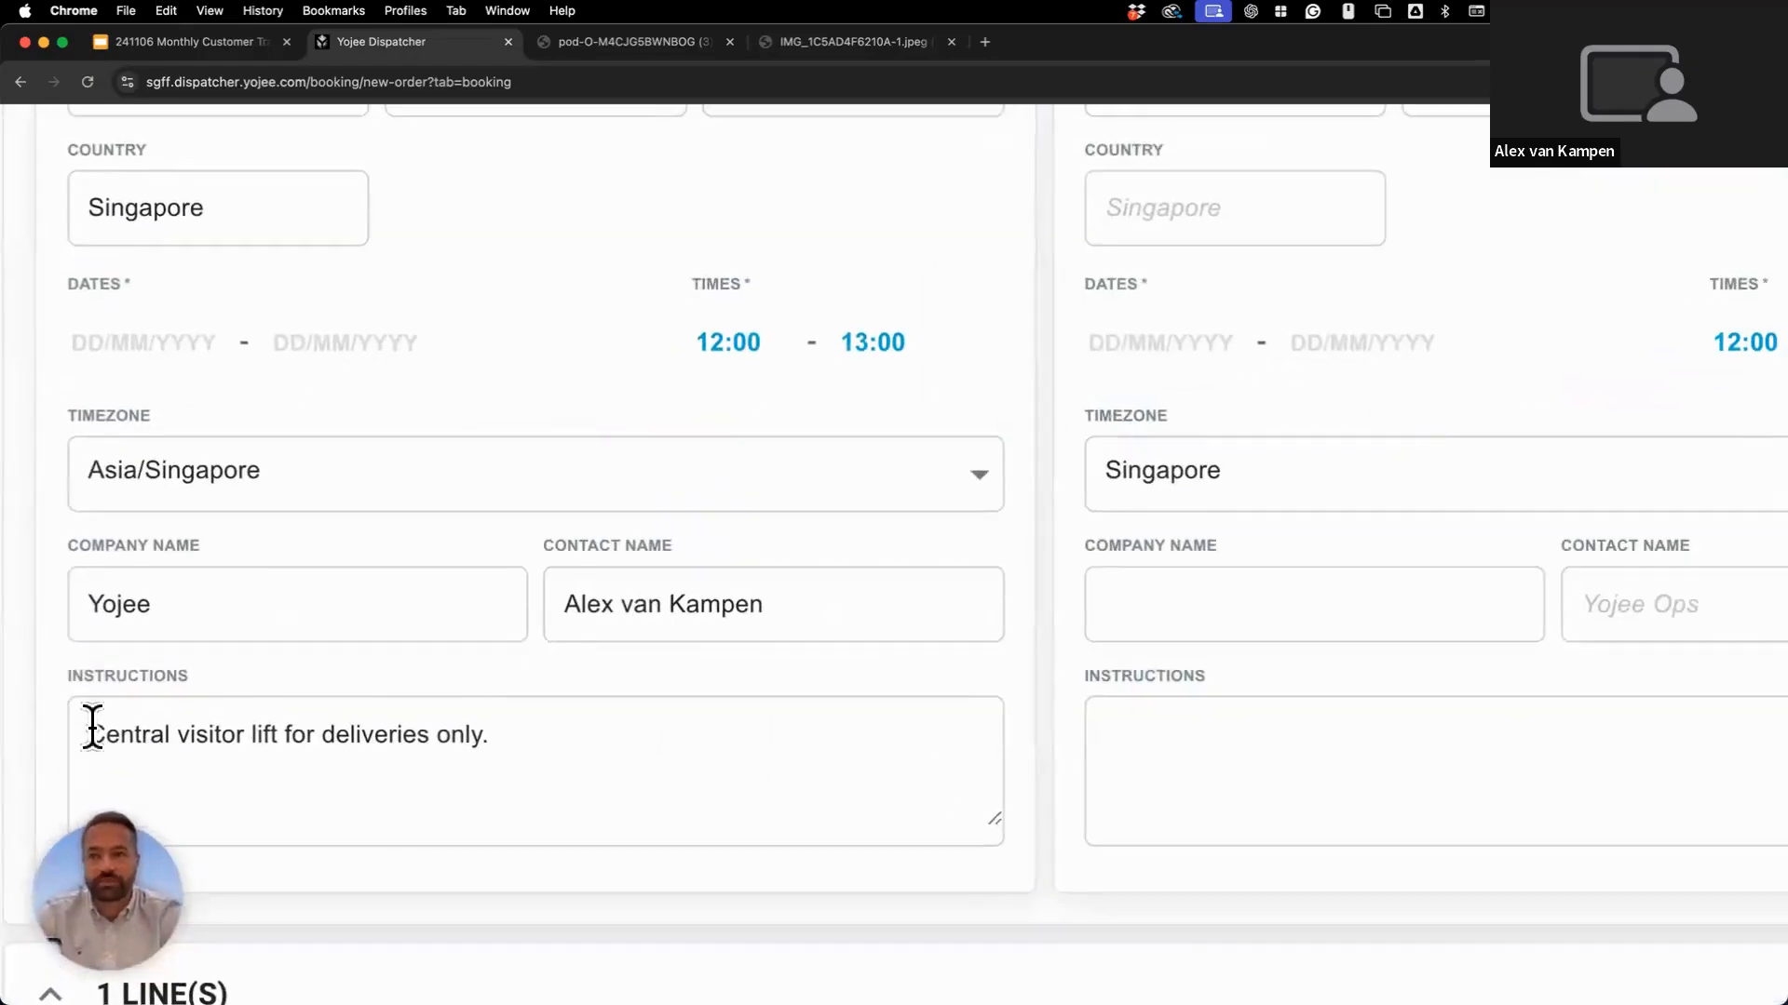
drag(93, 726, 518, 742)
click(518, 742)
scroll(521, 742, down, 5)
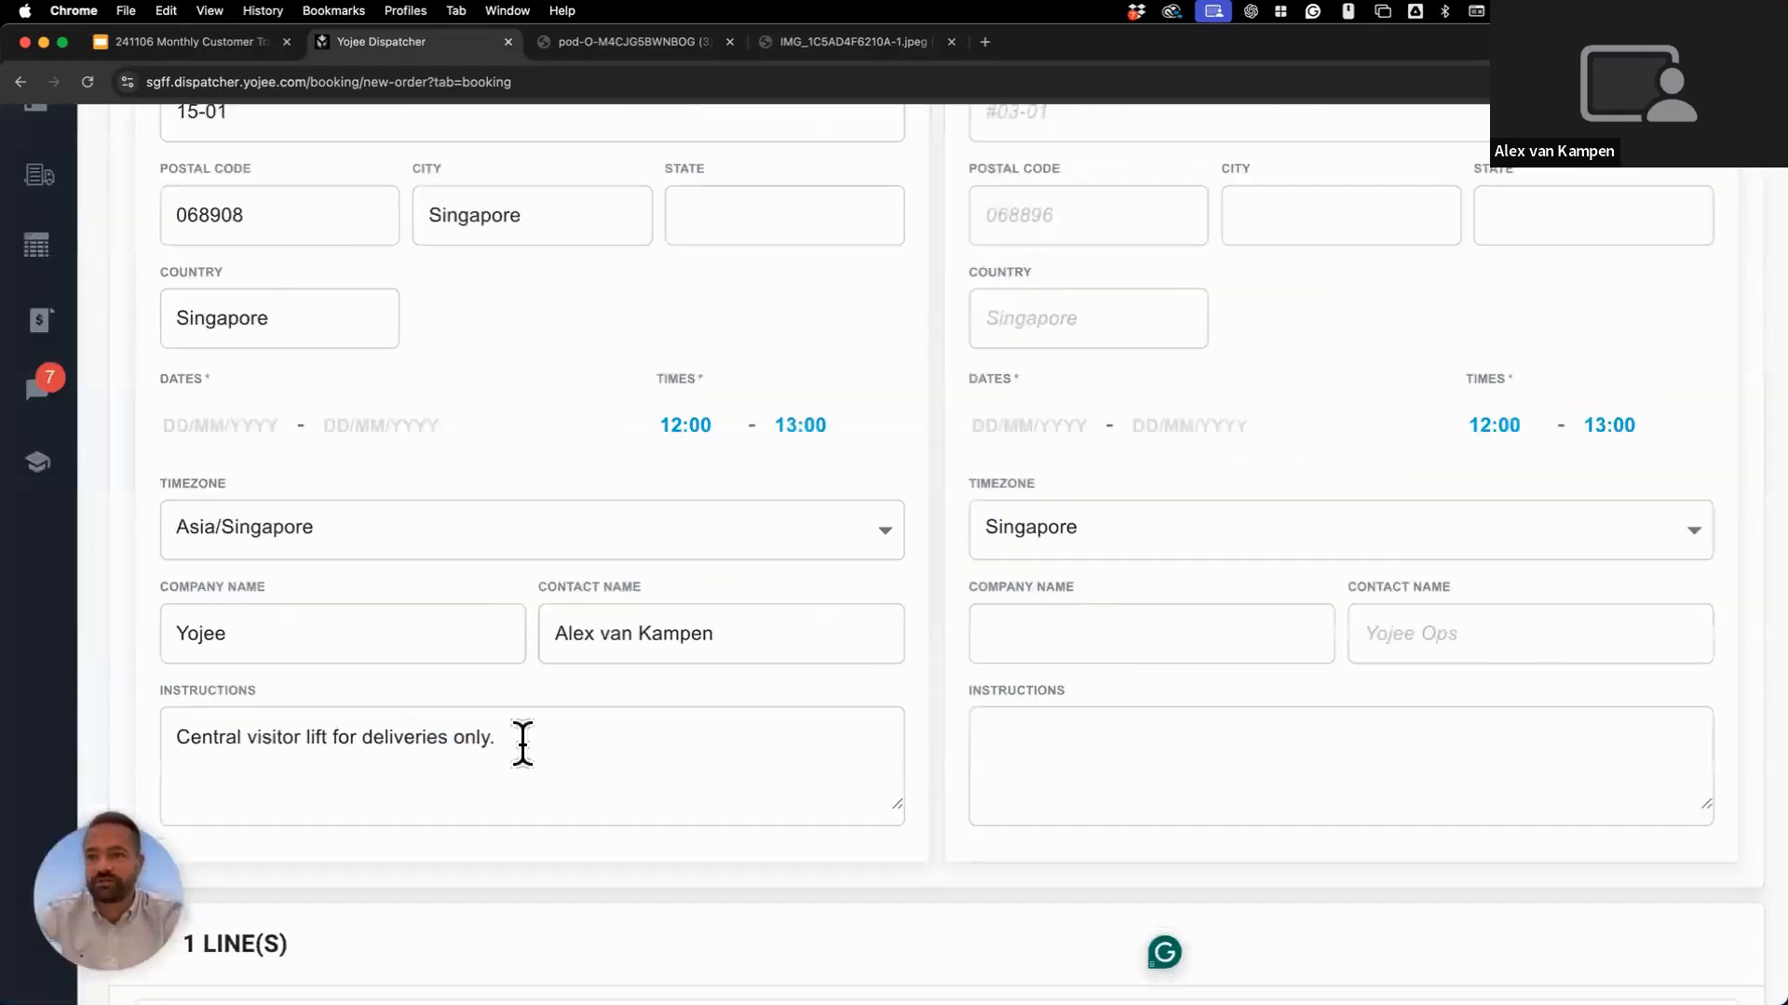
scroll(522, 742, down, 5)
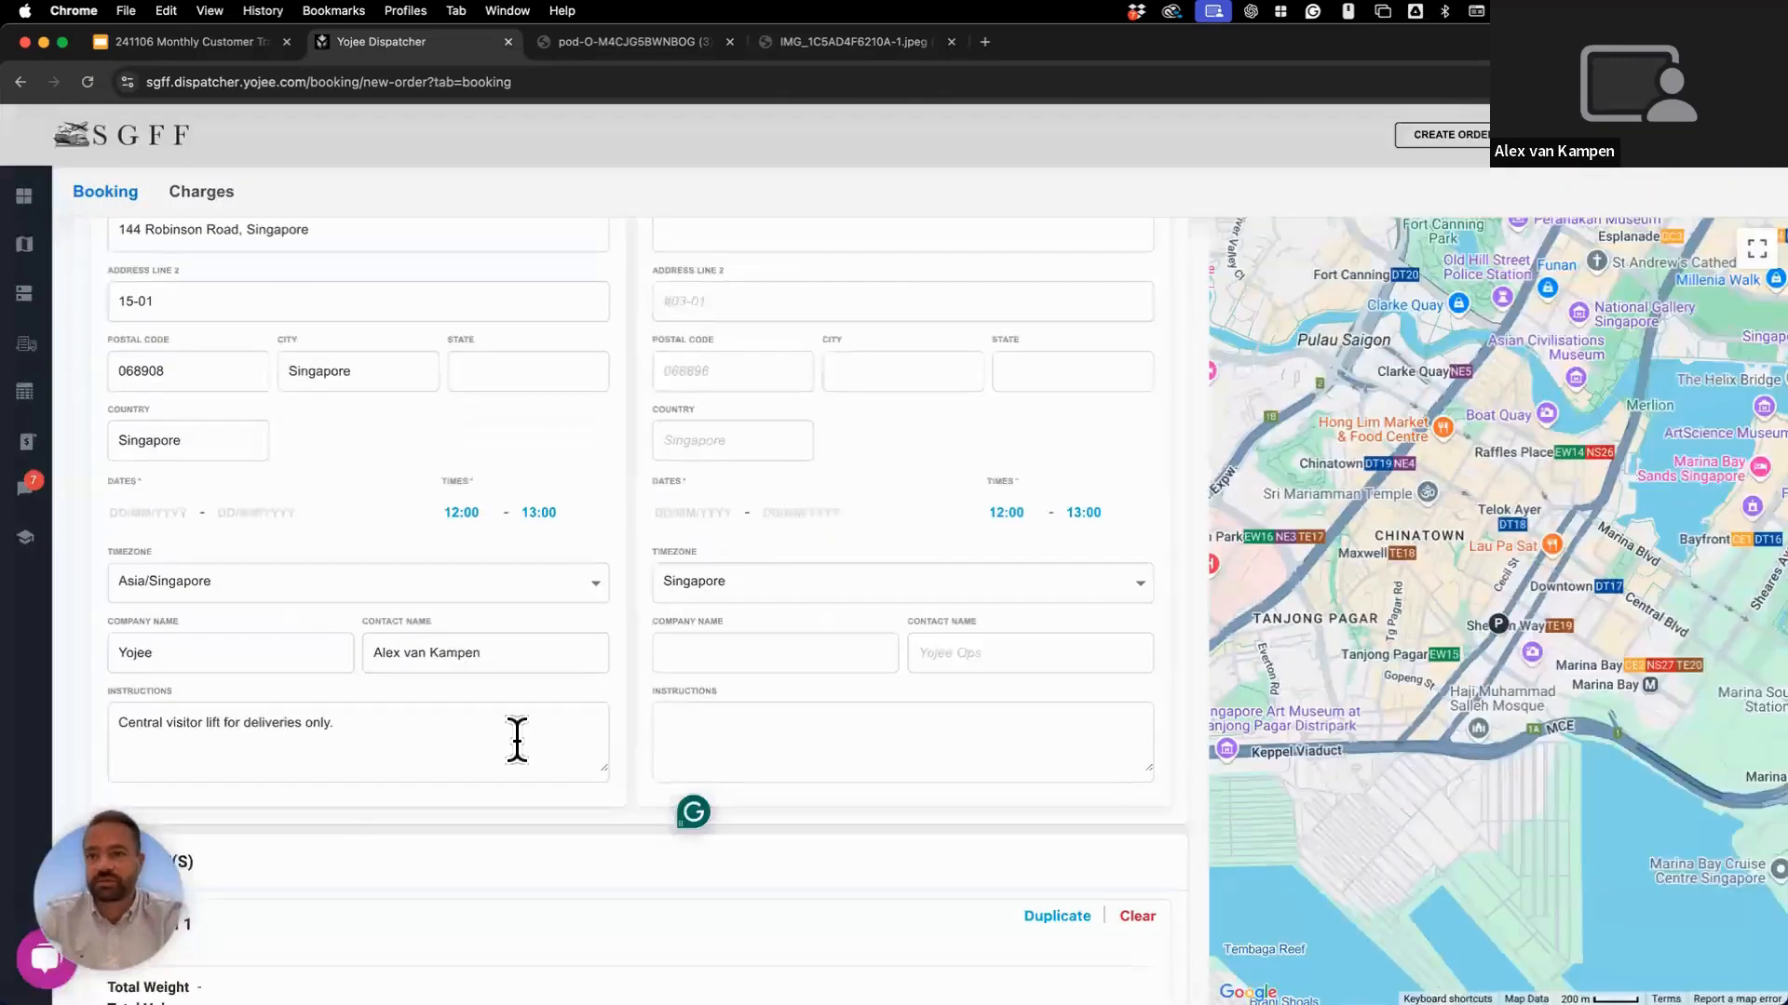
scroll(517, 739, up, 1)
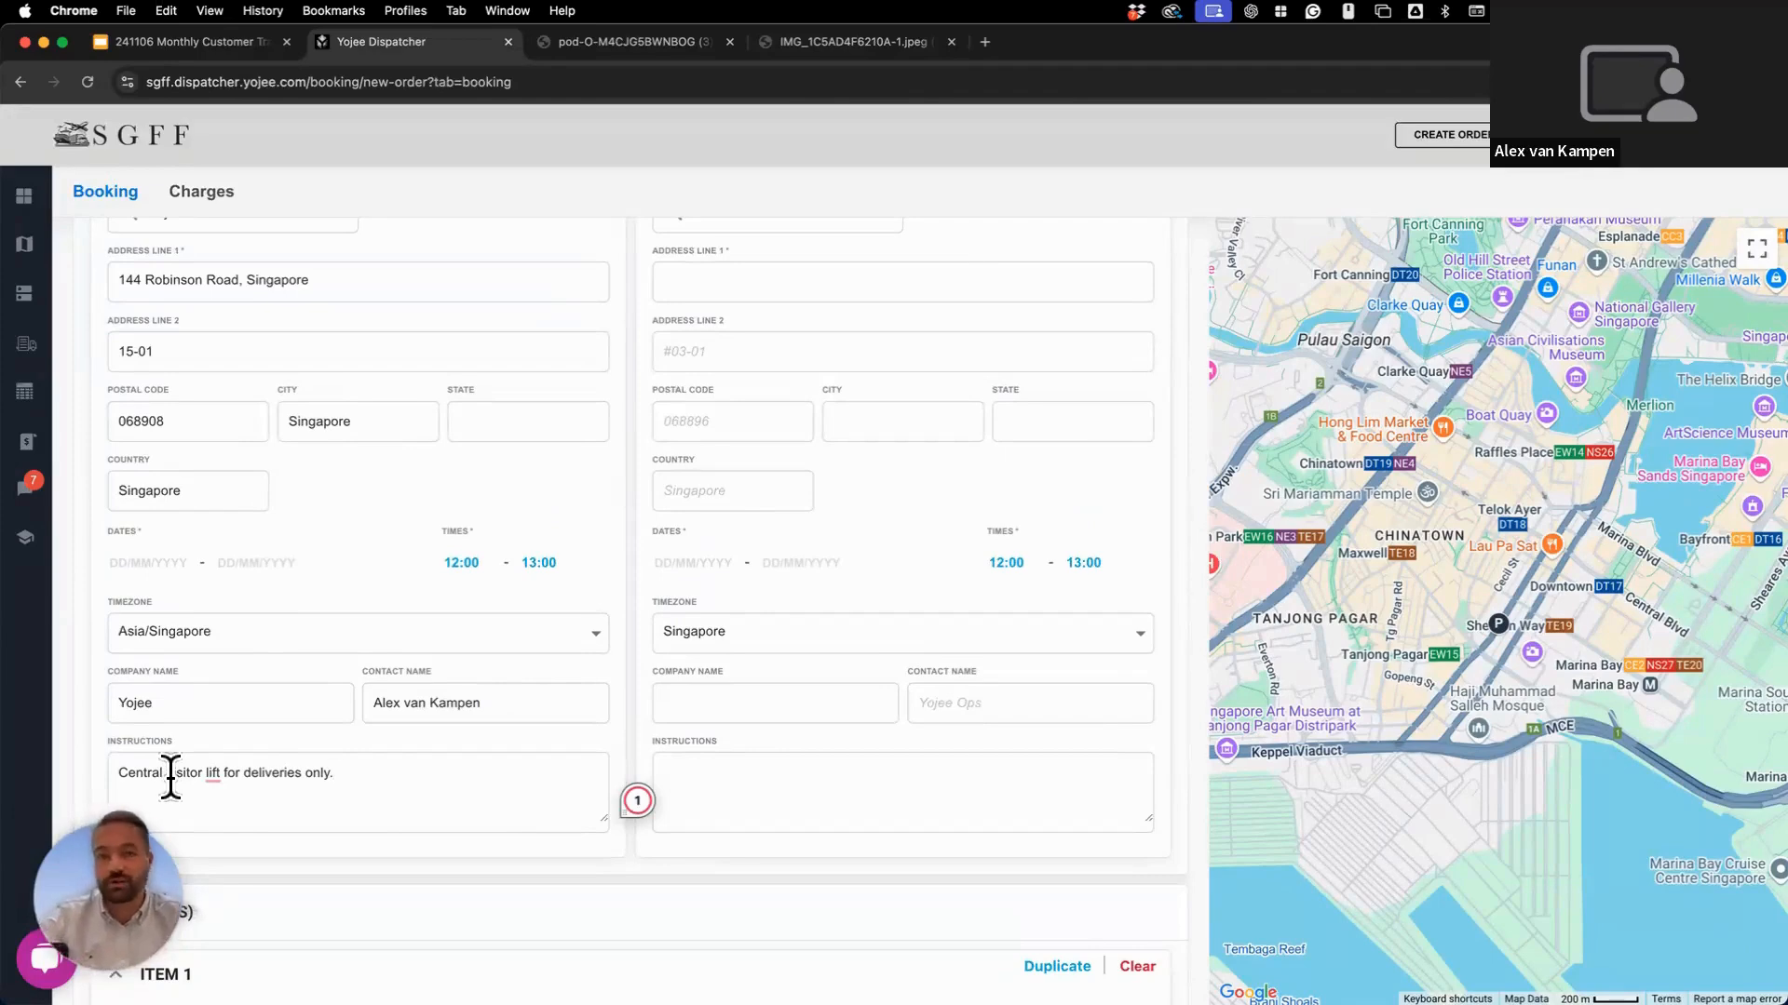
scroll(267, 785, up, 1)
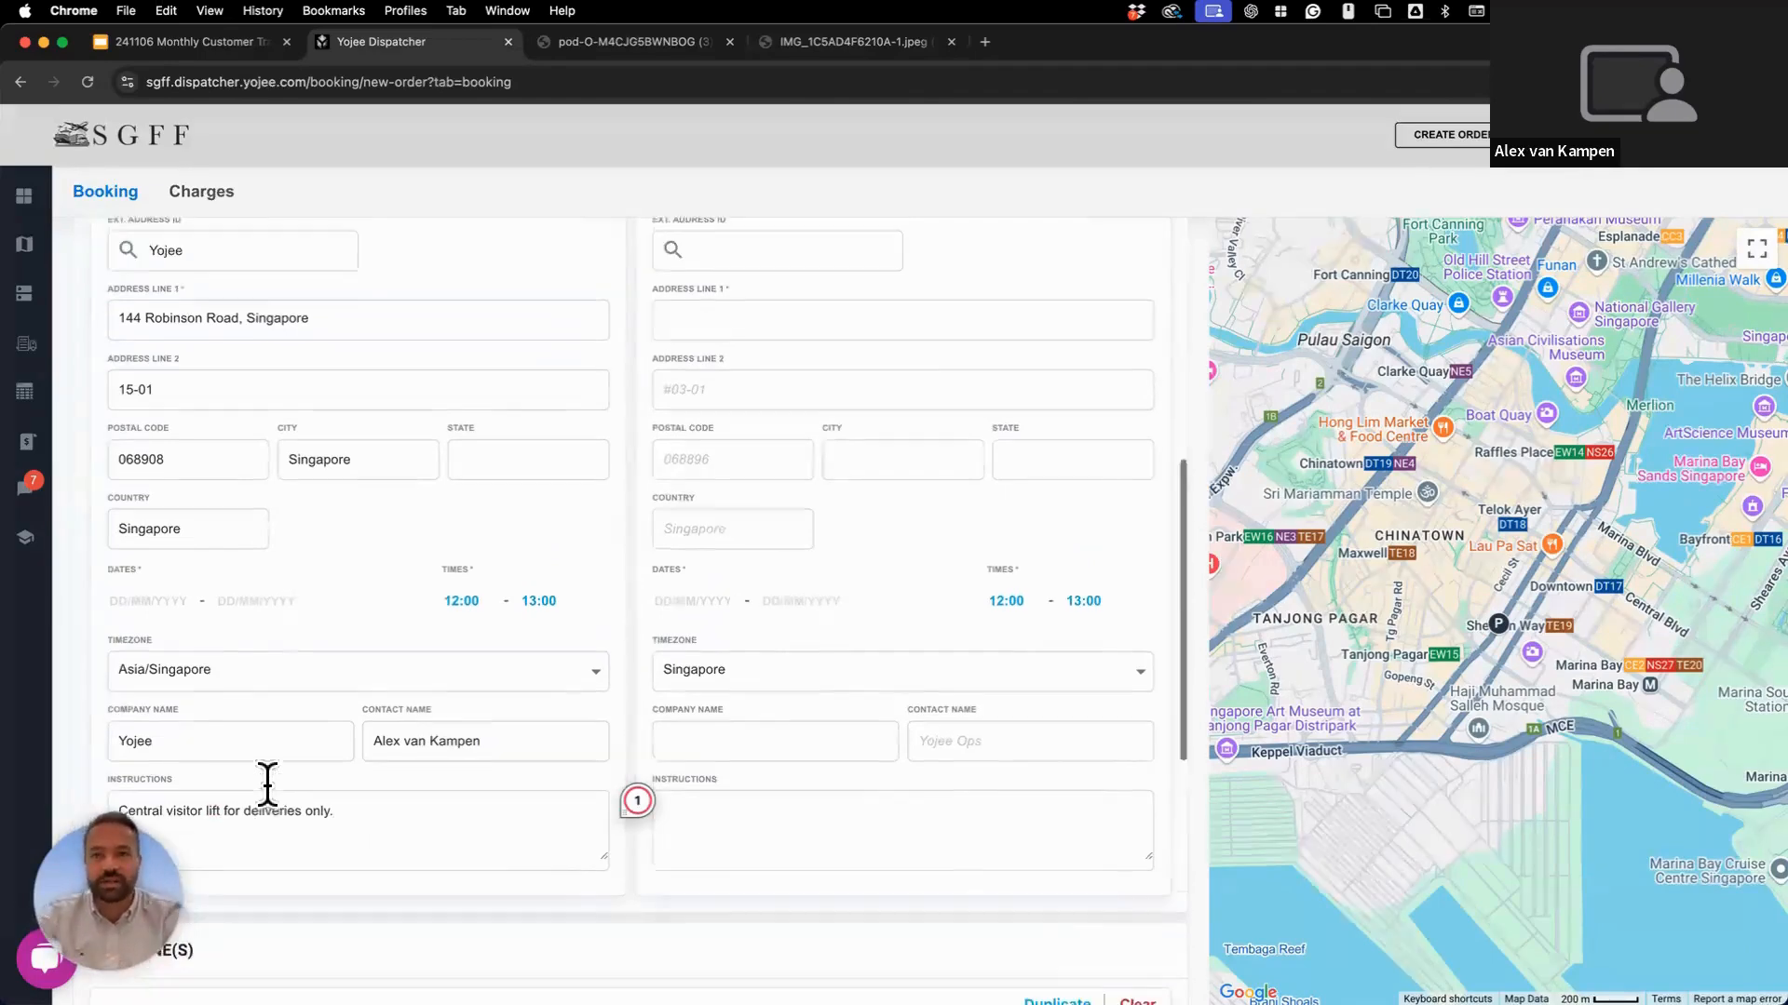
scroll(267, 784, up, 1)
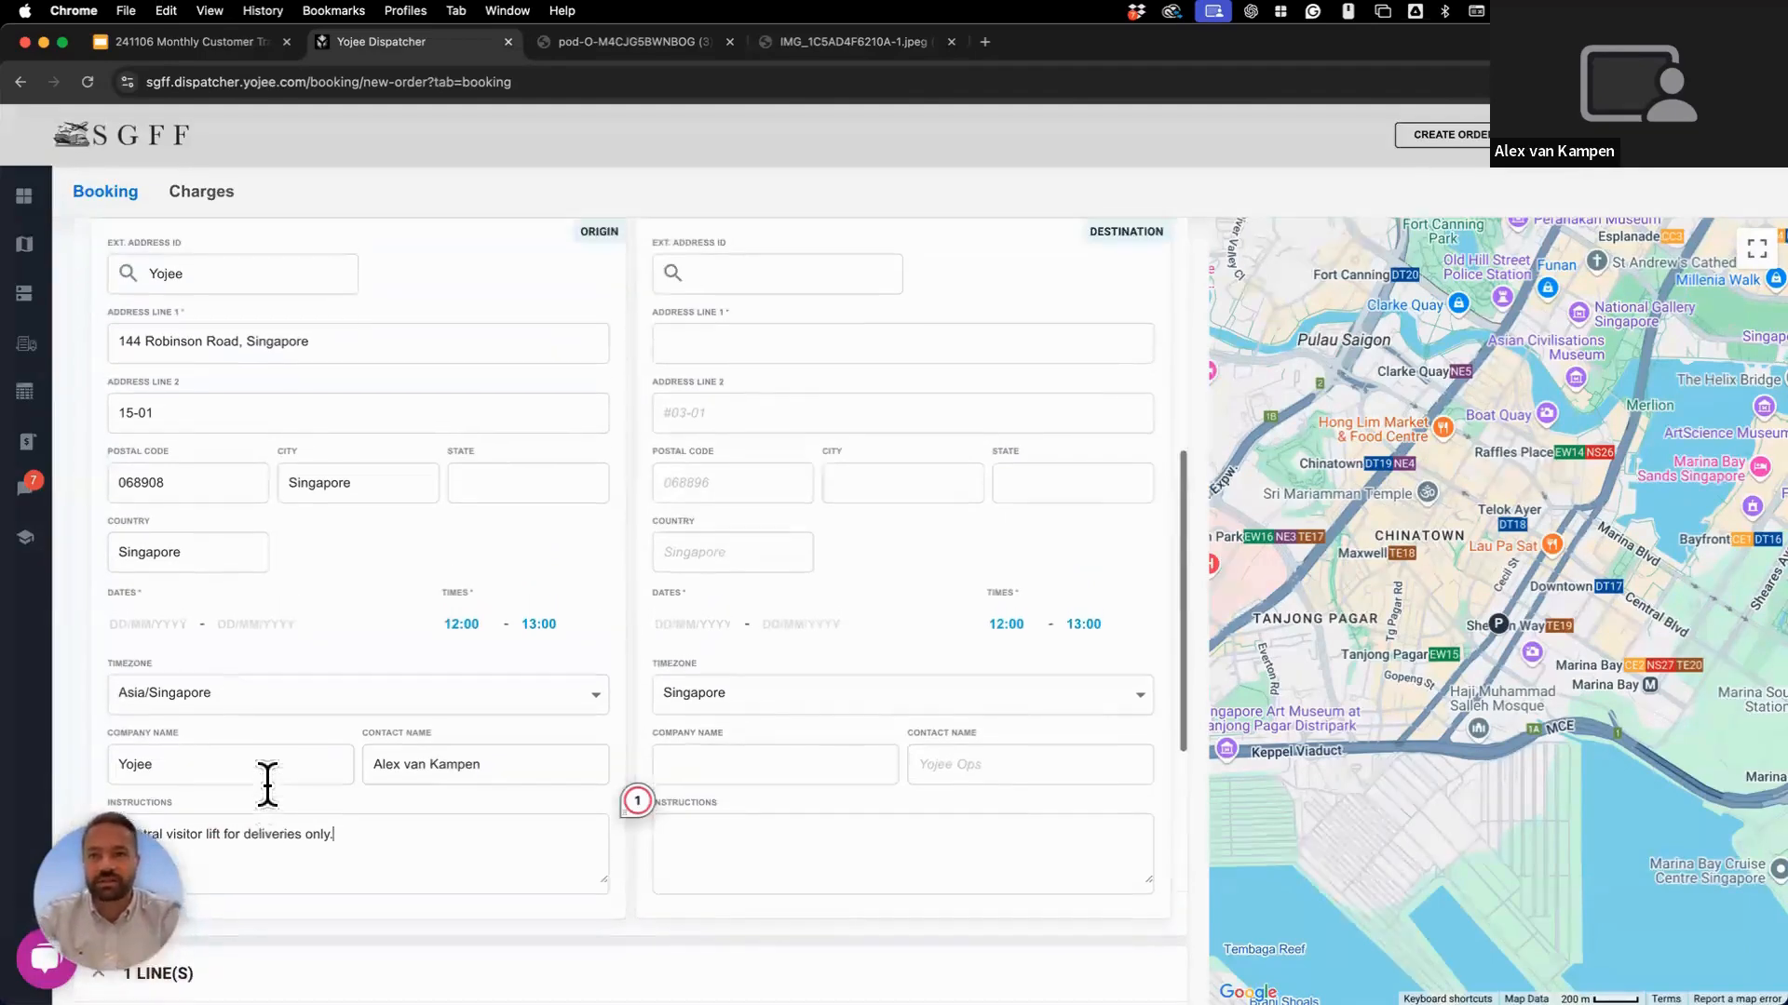
Fill the dropoff with the saved AFGTEST01 Airport Cargo Road address and review its instructions.
click(822, 265)
text(afg)
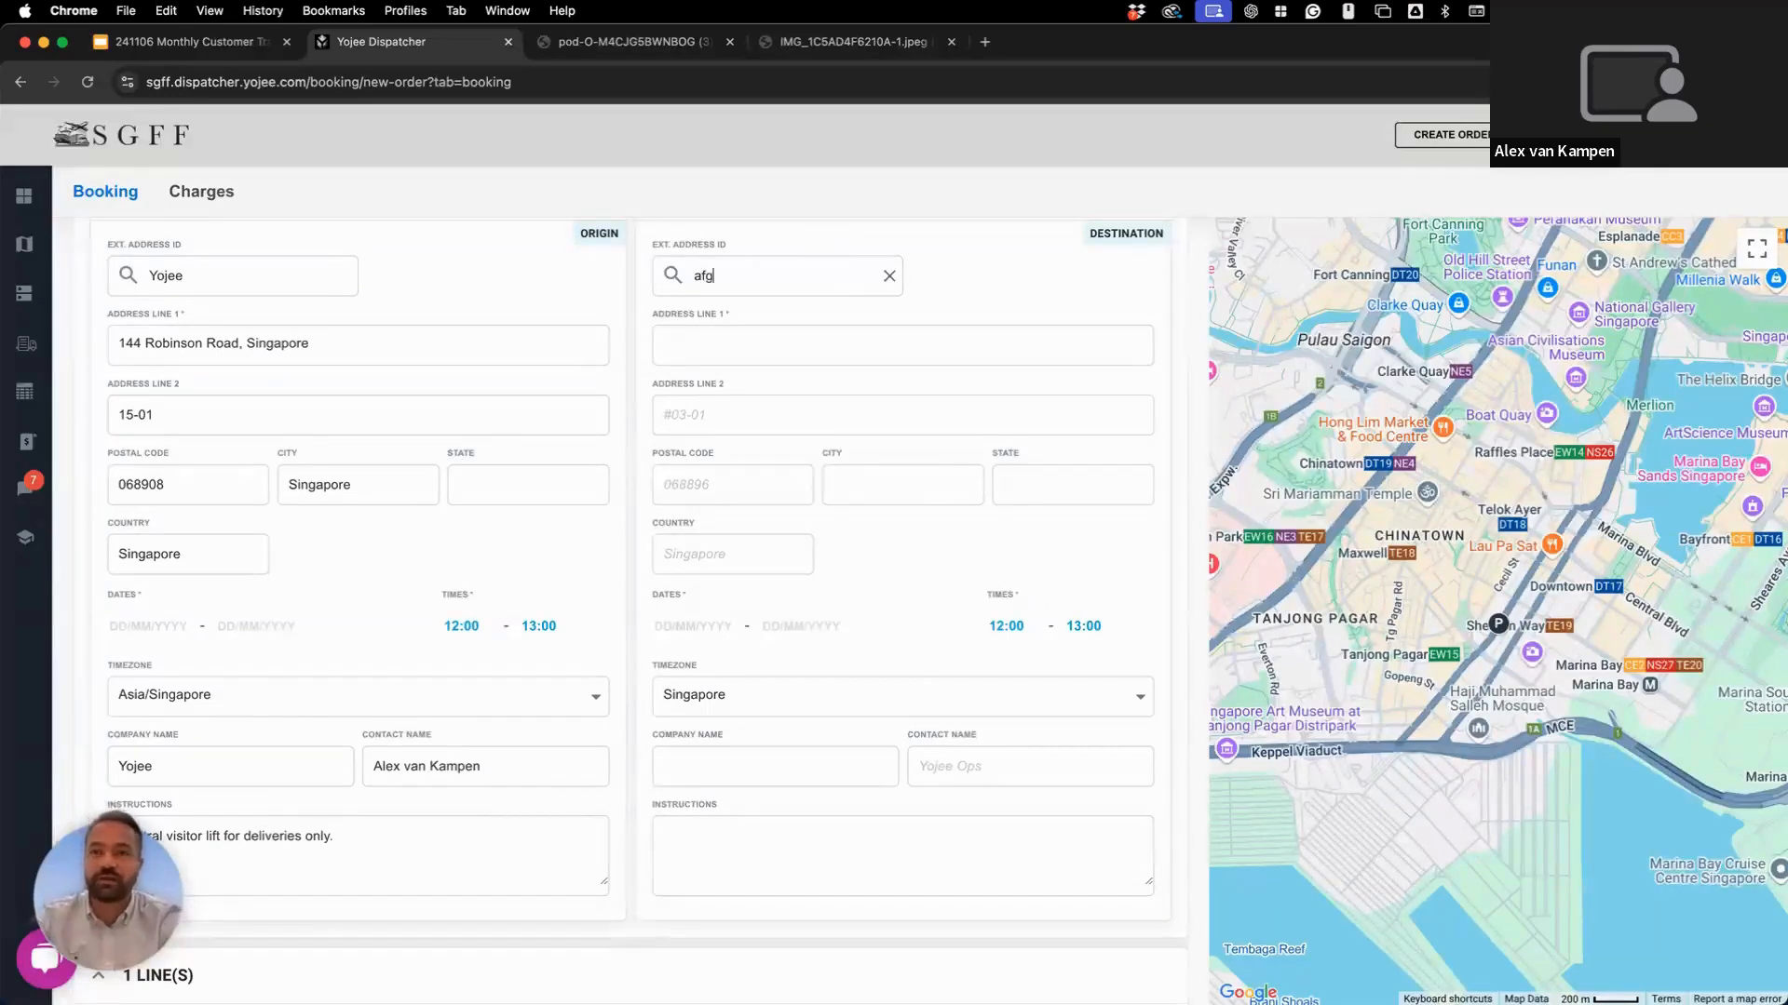
text(test01)
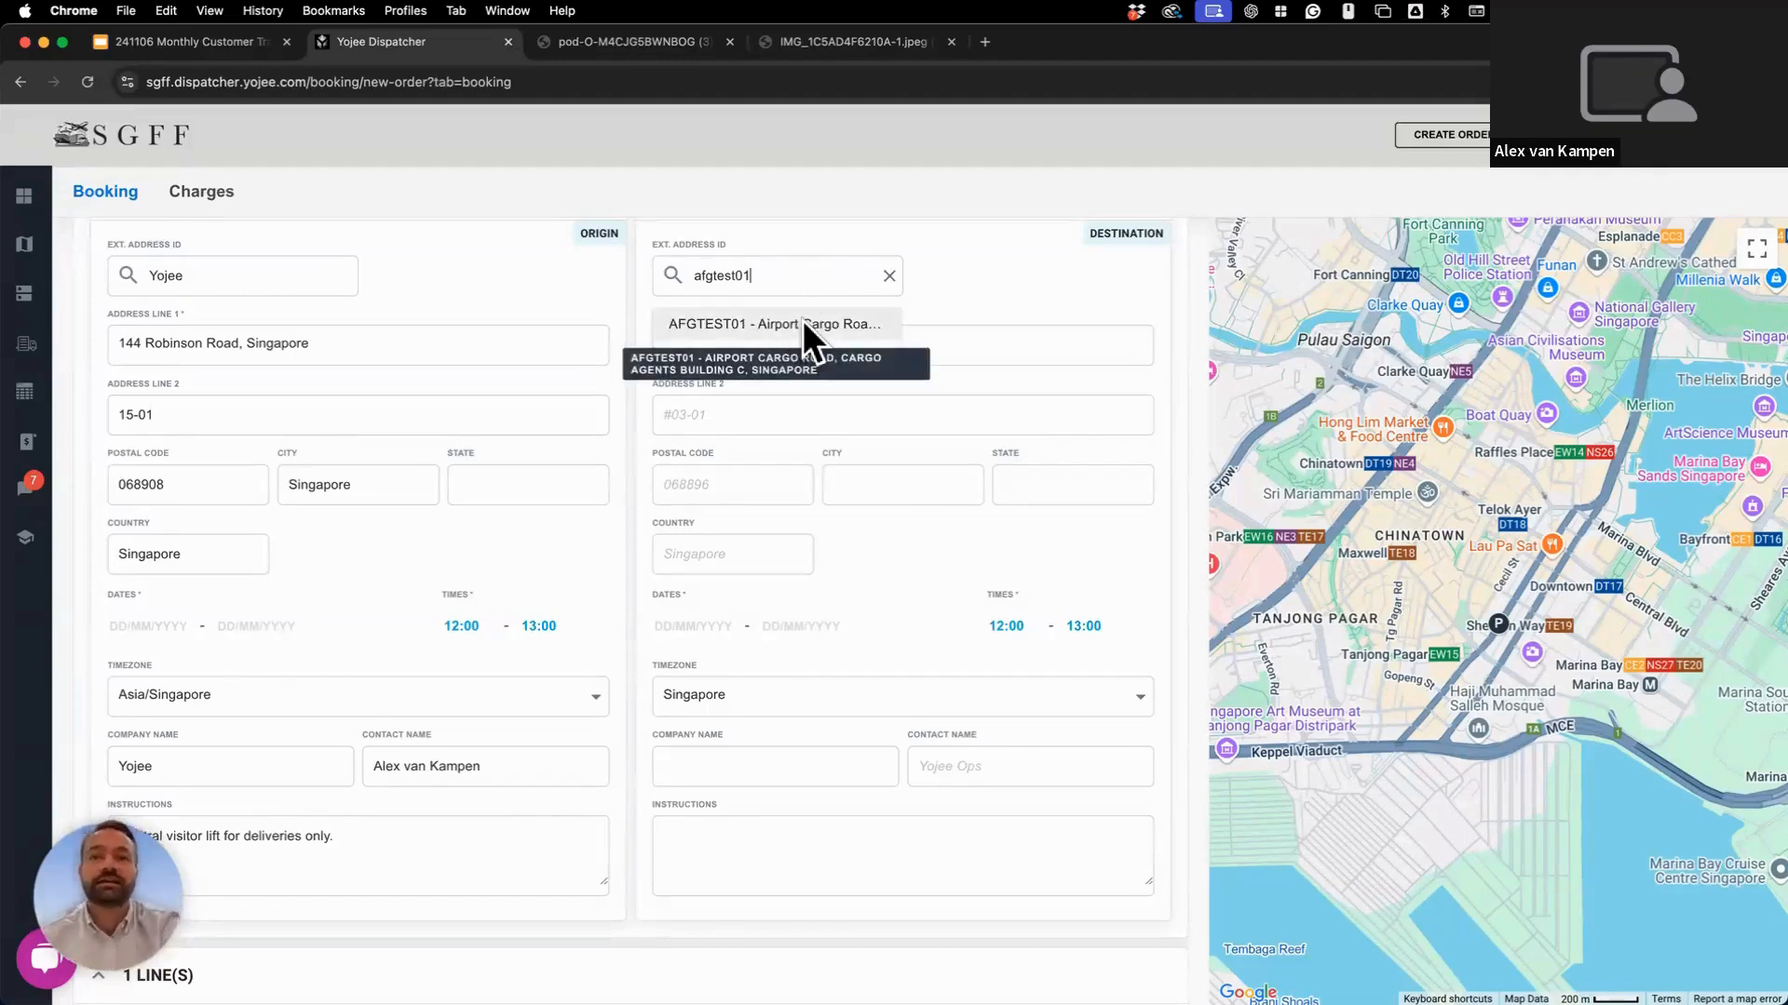
click(802, 324)
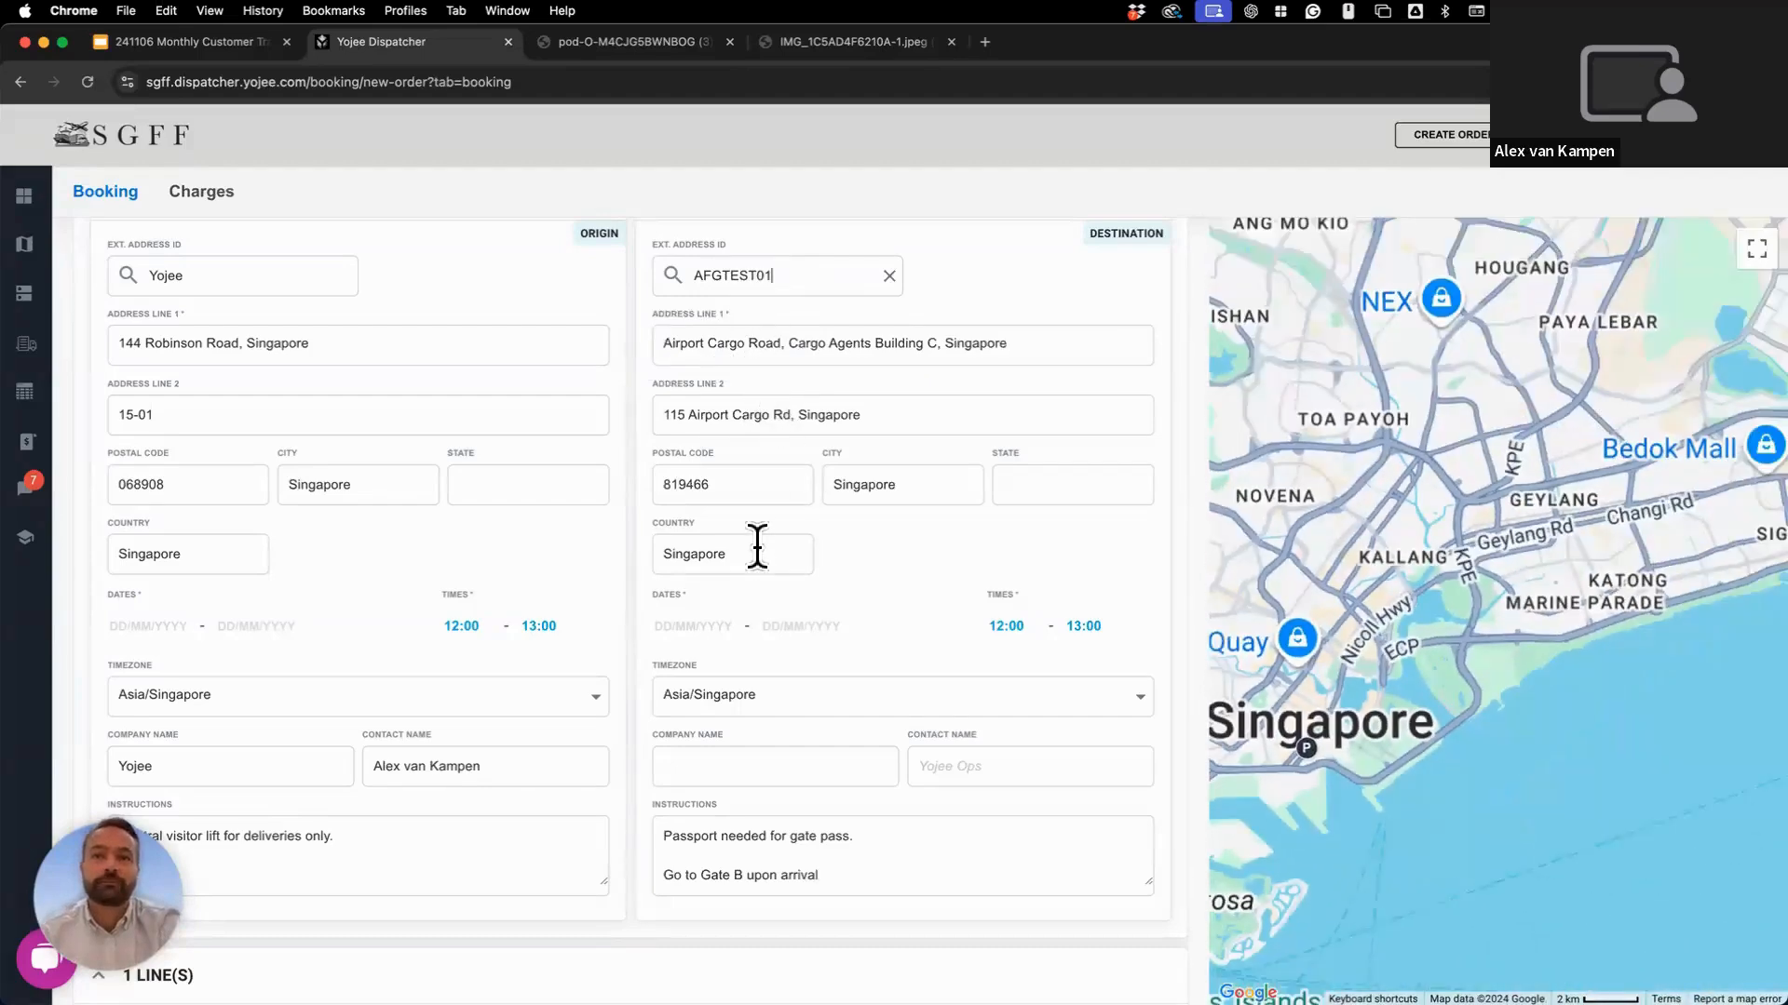
scroll(735, 605, down, 2)
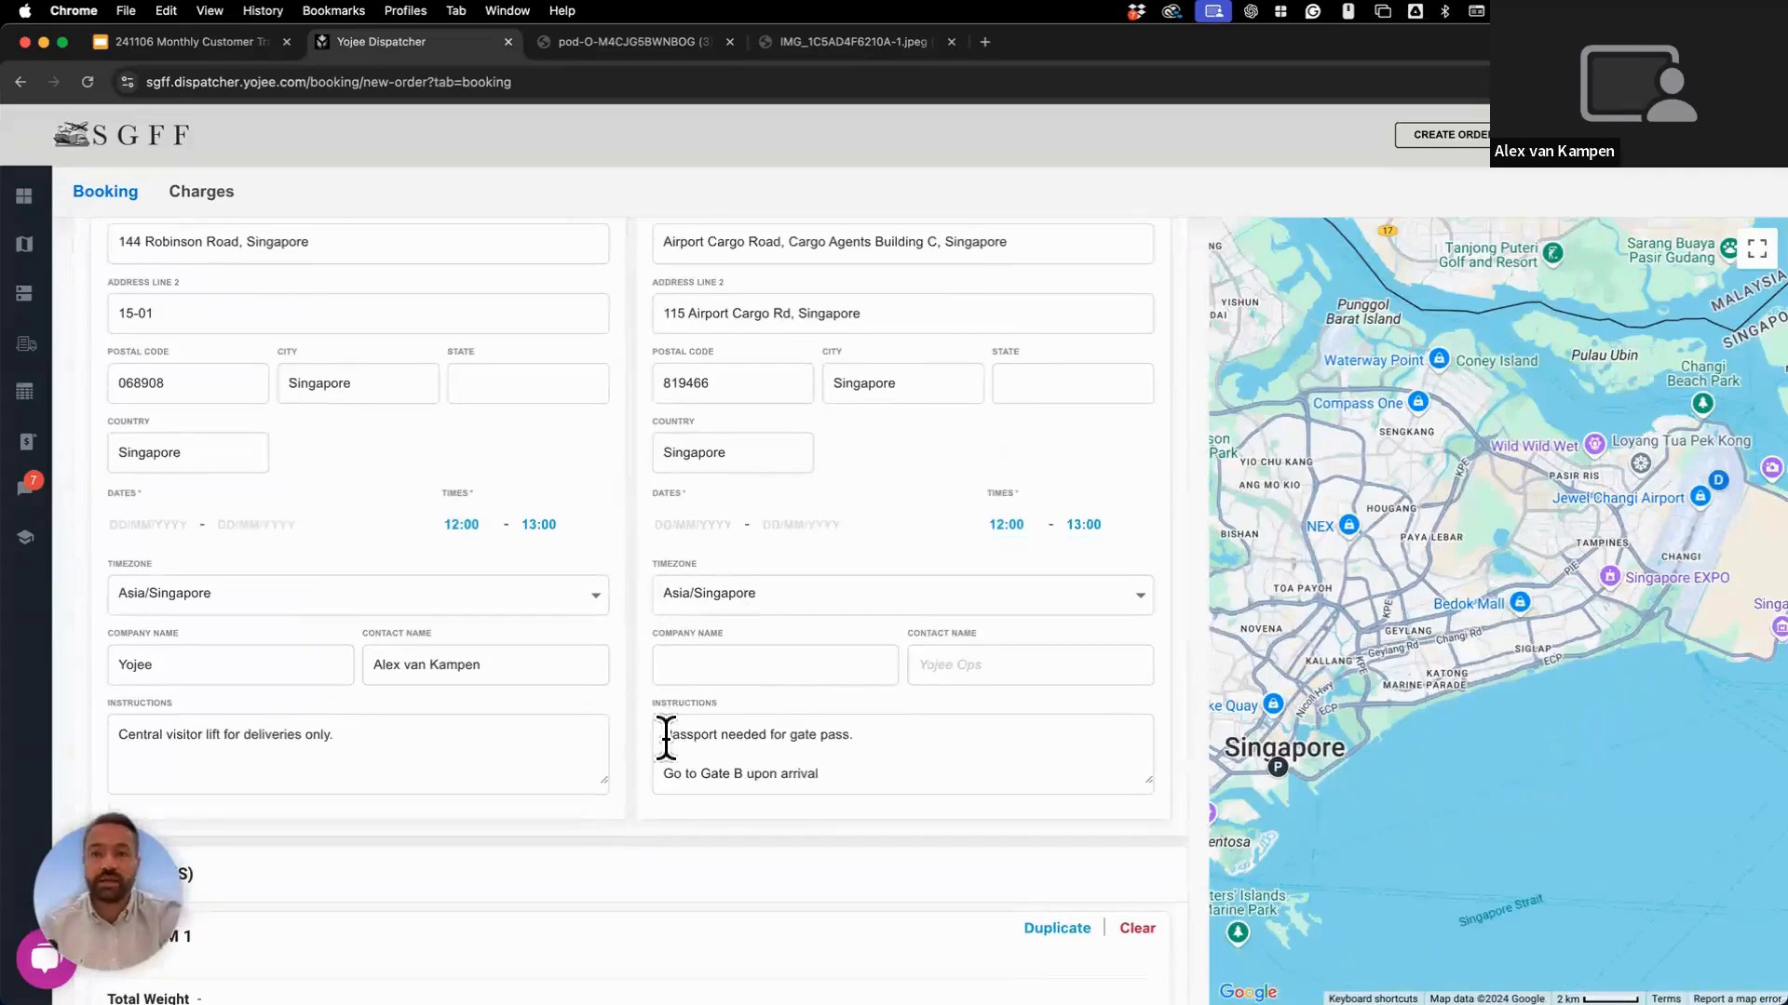
drag(663, 735, 889, 766)
click(889, 766)
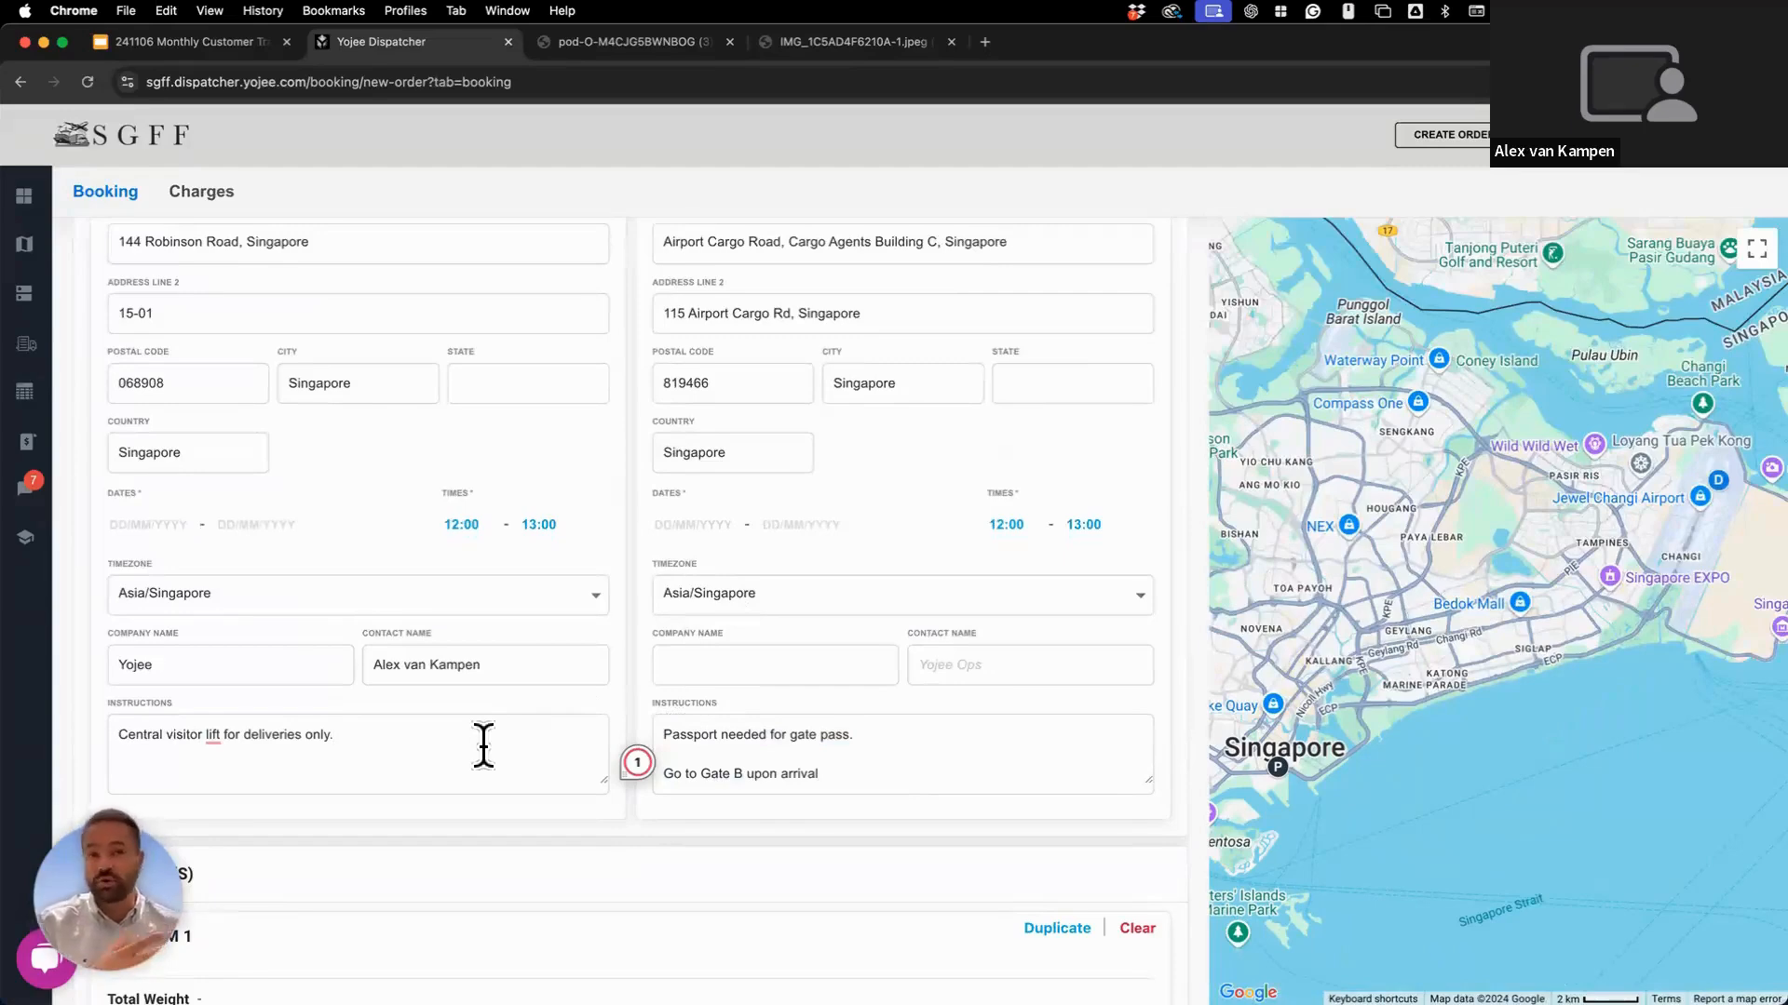
click(483, 745)
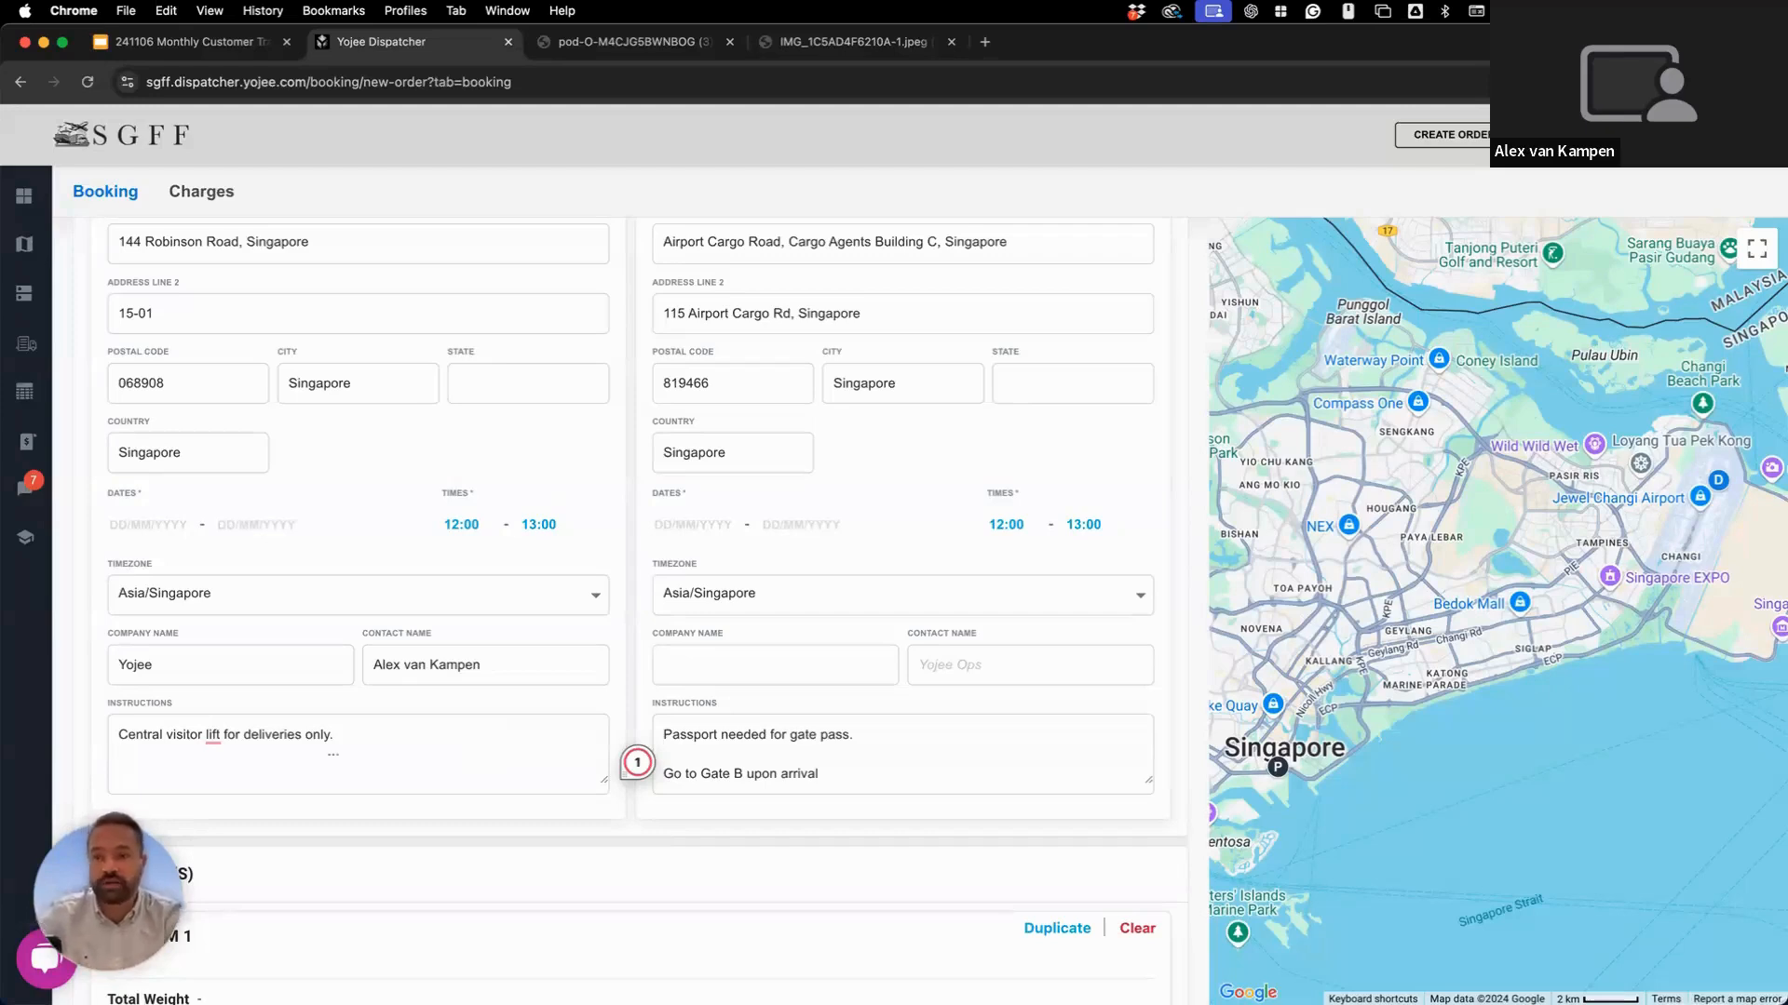
Add the line 'Take of your shoes before you come in.' to the pickup instructions.
key(Tab)
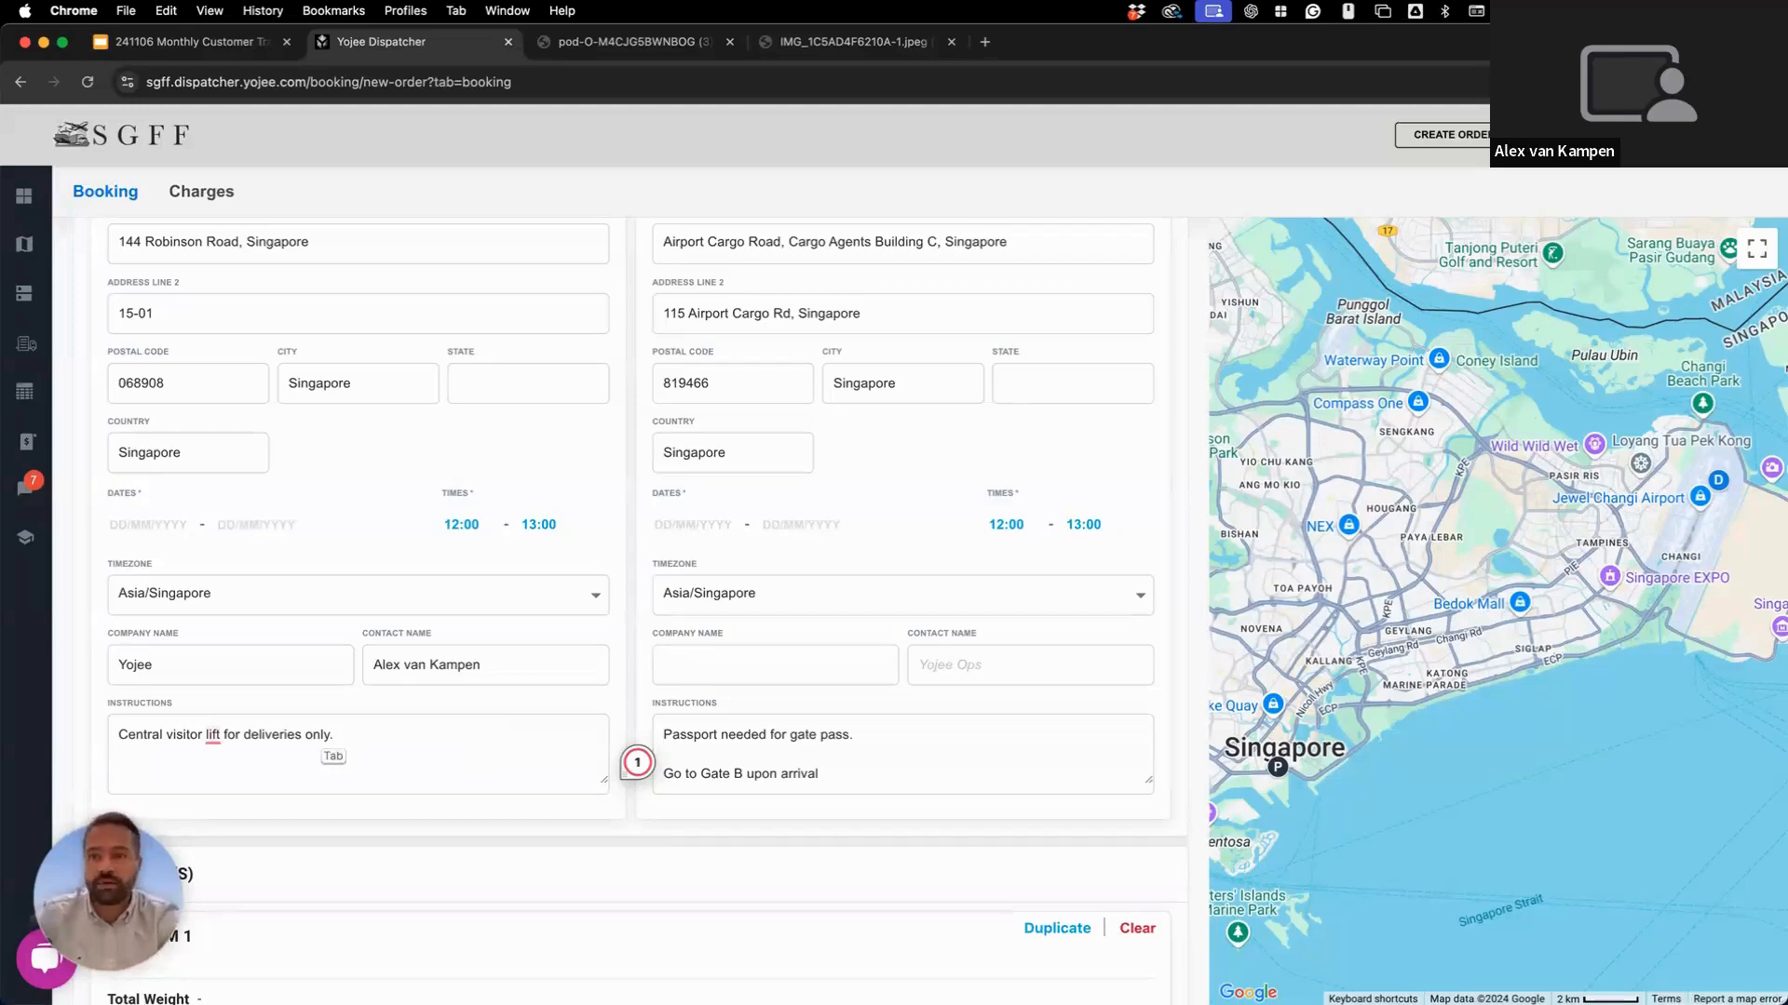
text(Take of you)
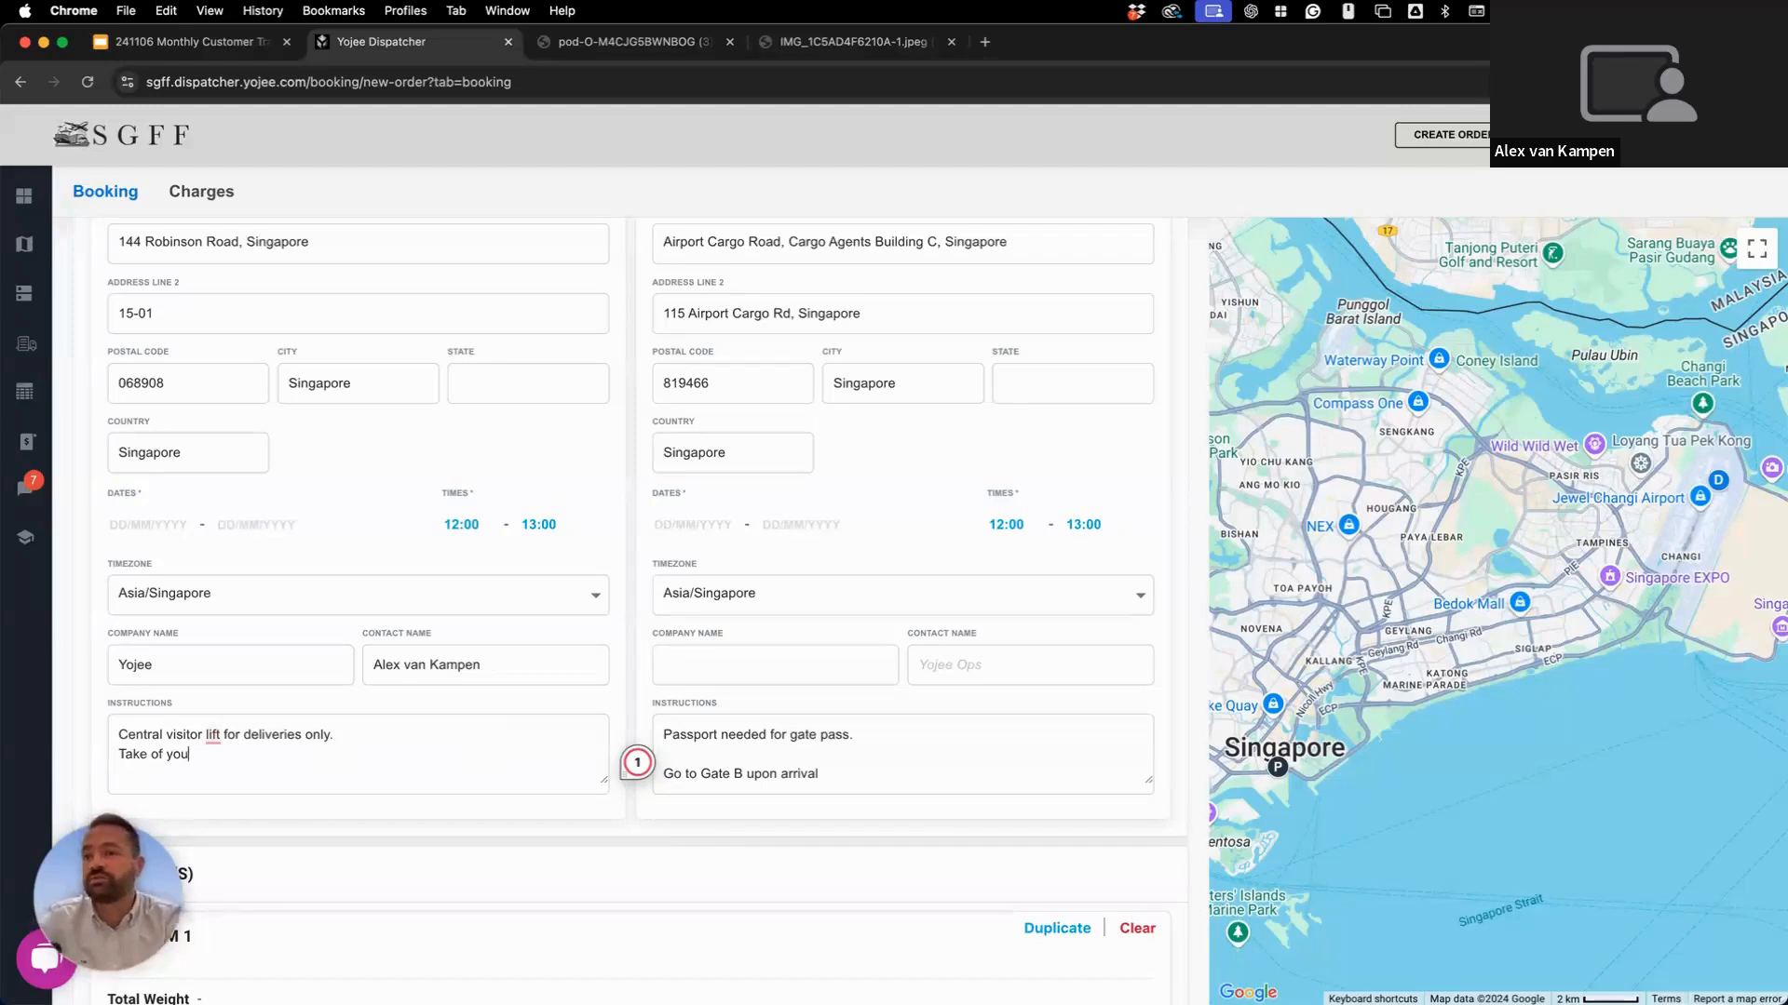
text(r shoes before you come in.)
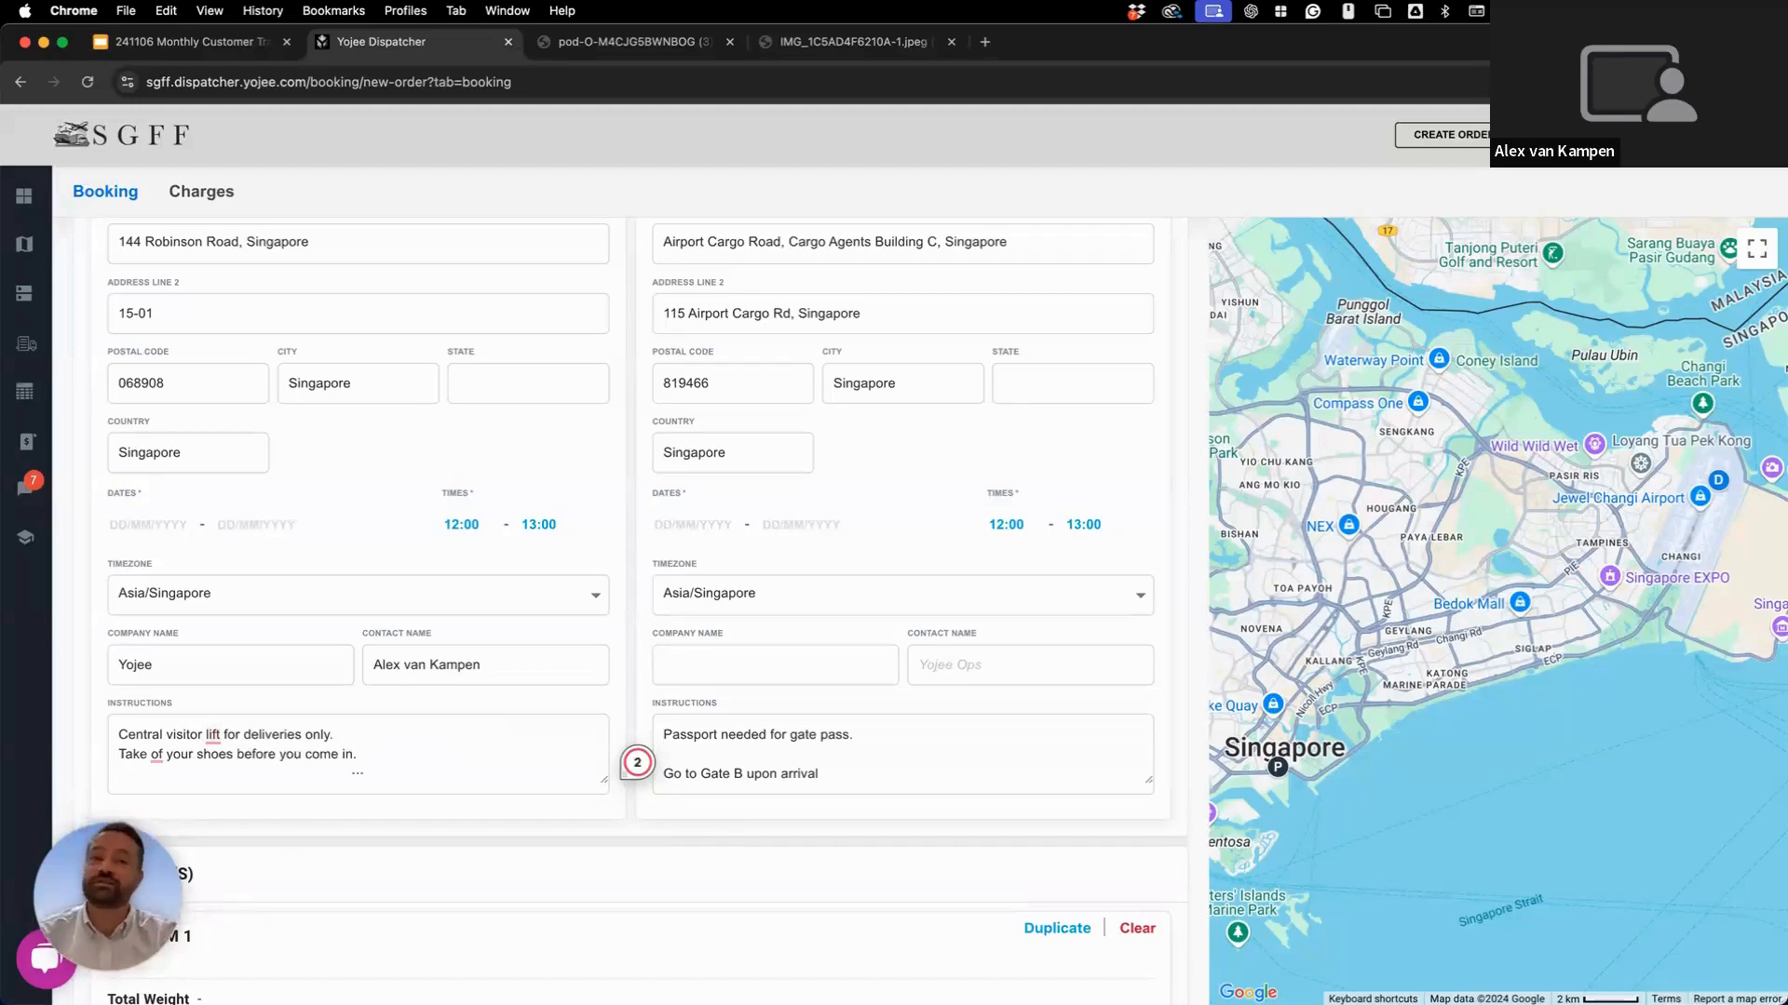
key(Tab)
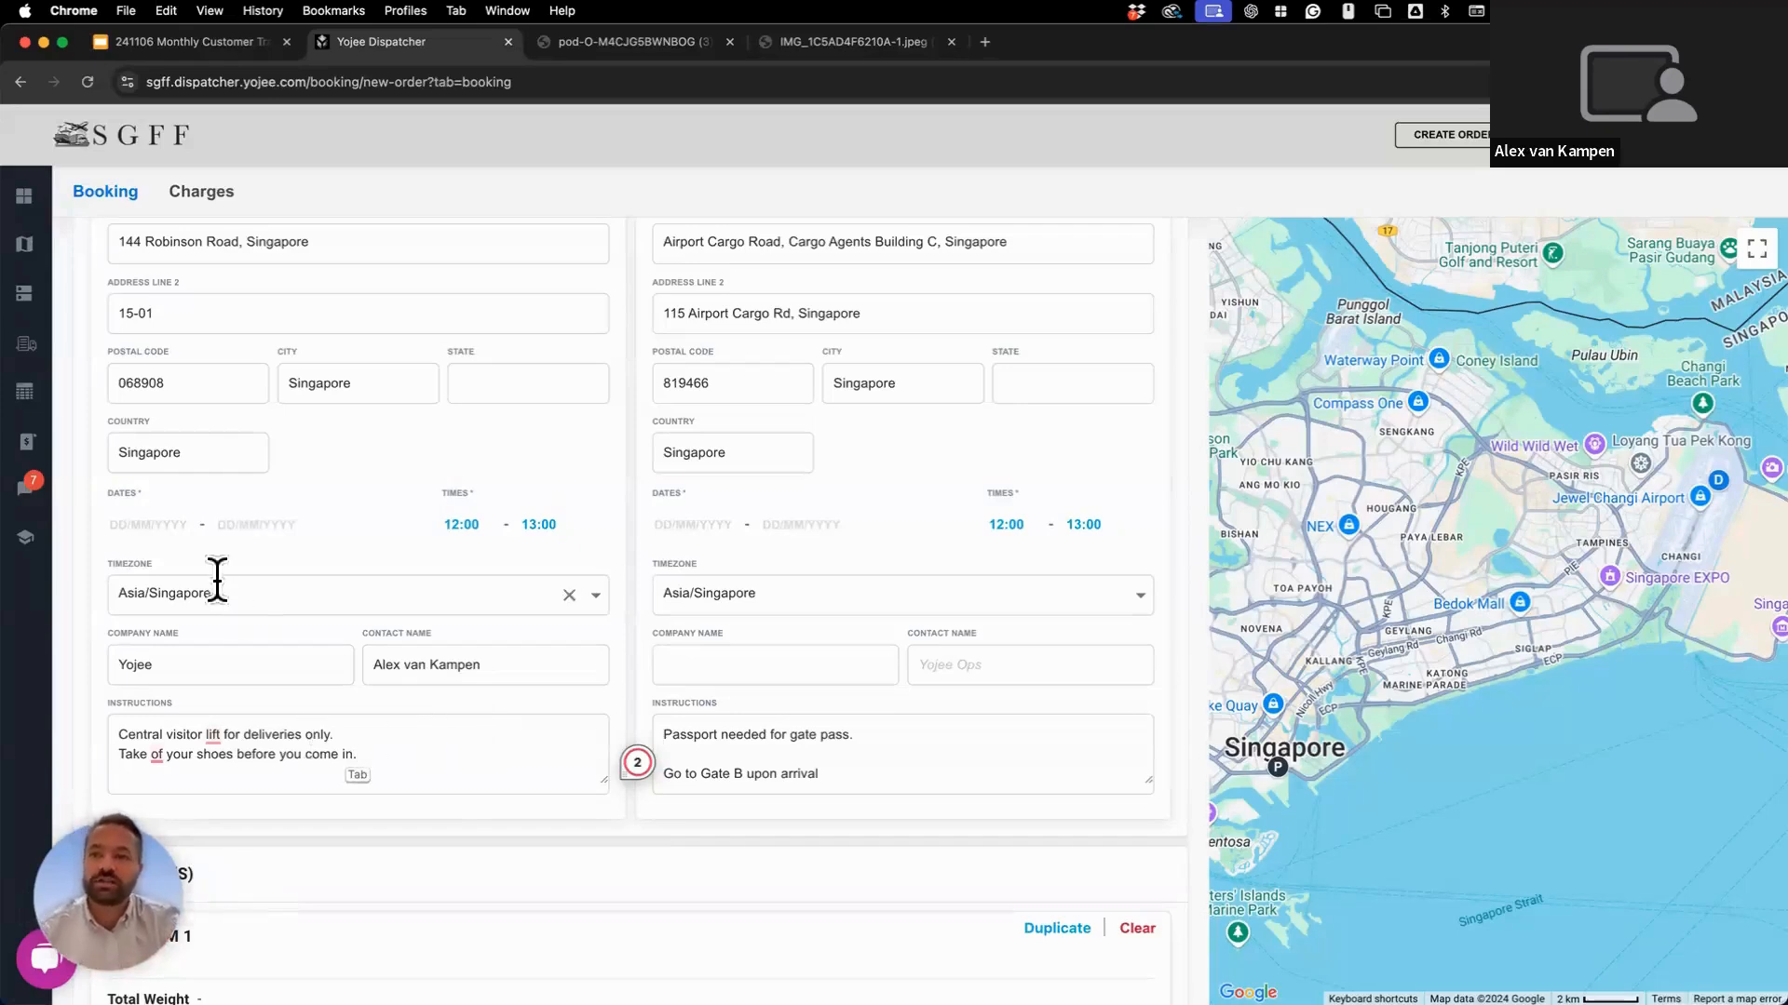
Set the pickup date to 07/11/2024 and the drop-off date to 08/11/2024.
click(160, 527)
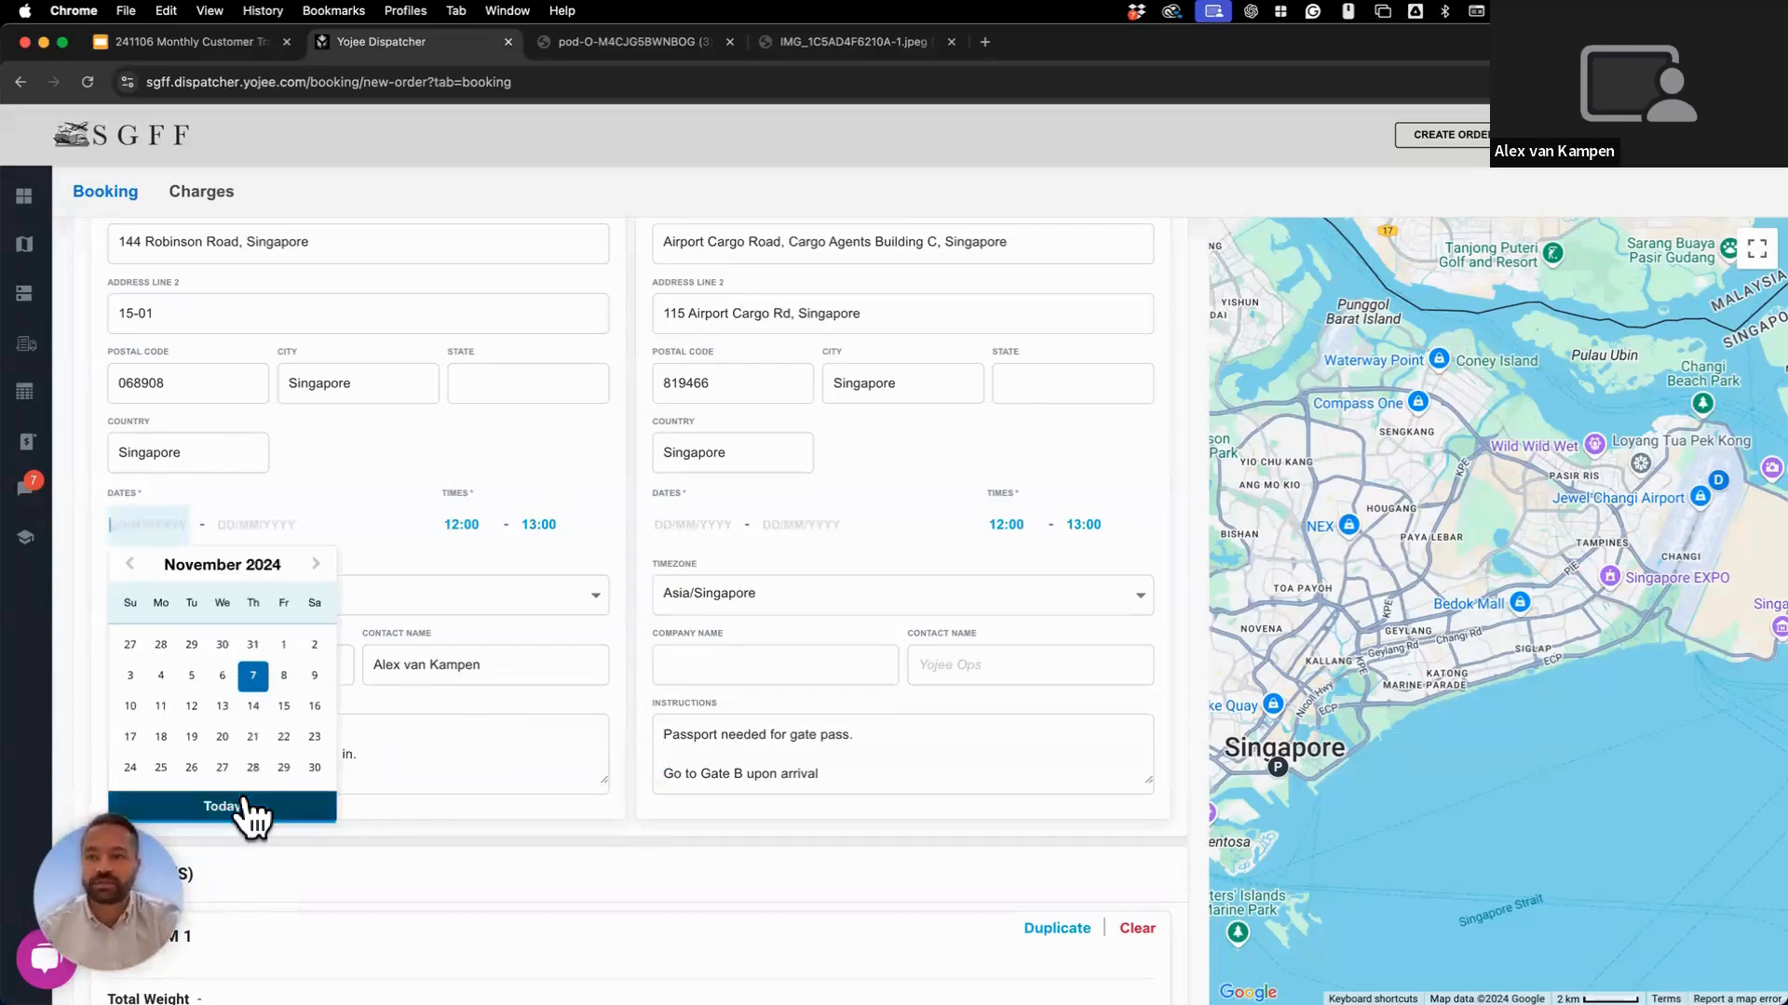
click(249, 808)
click(697, 527)
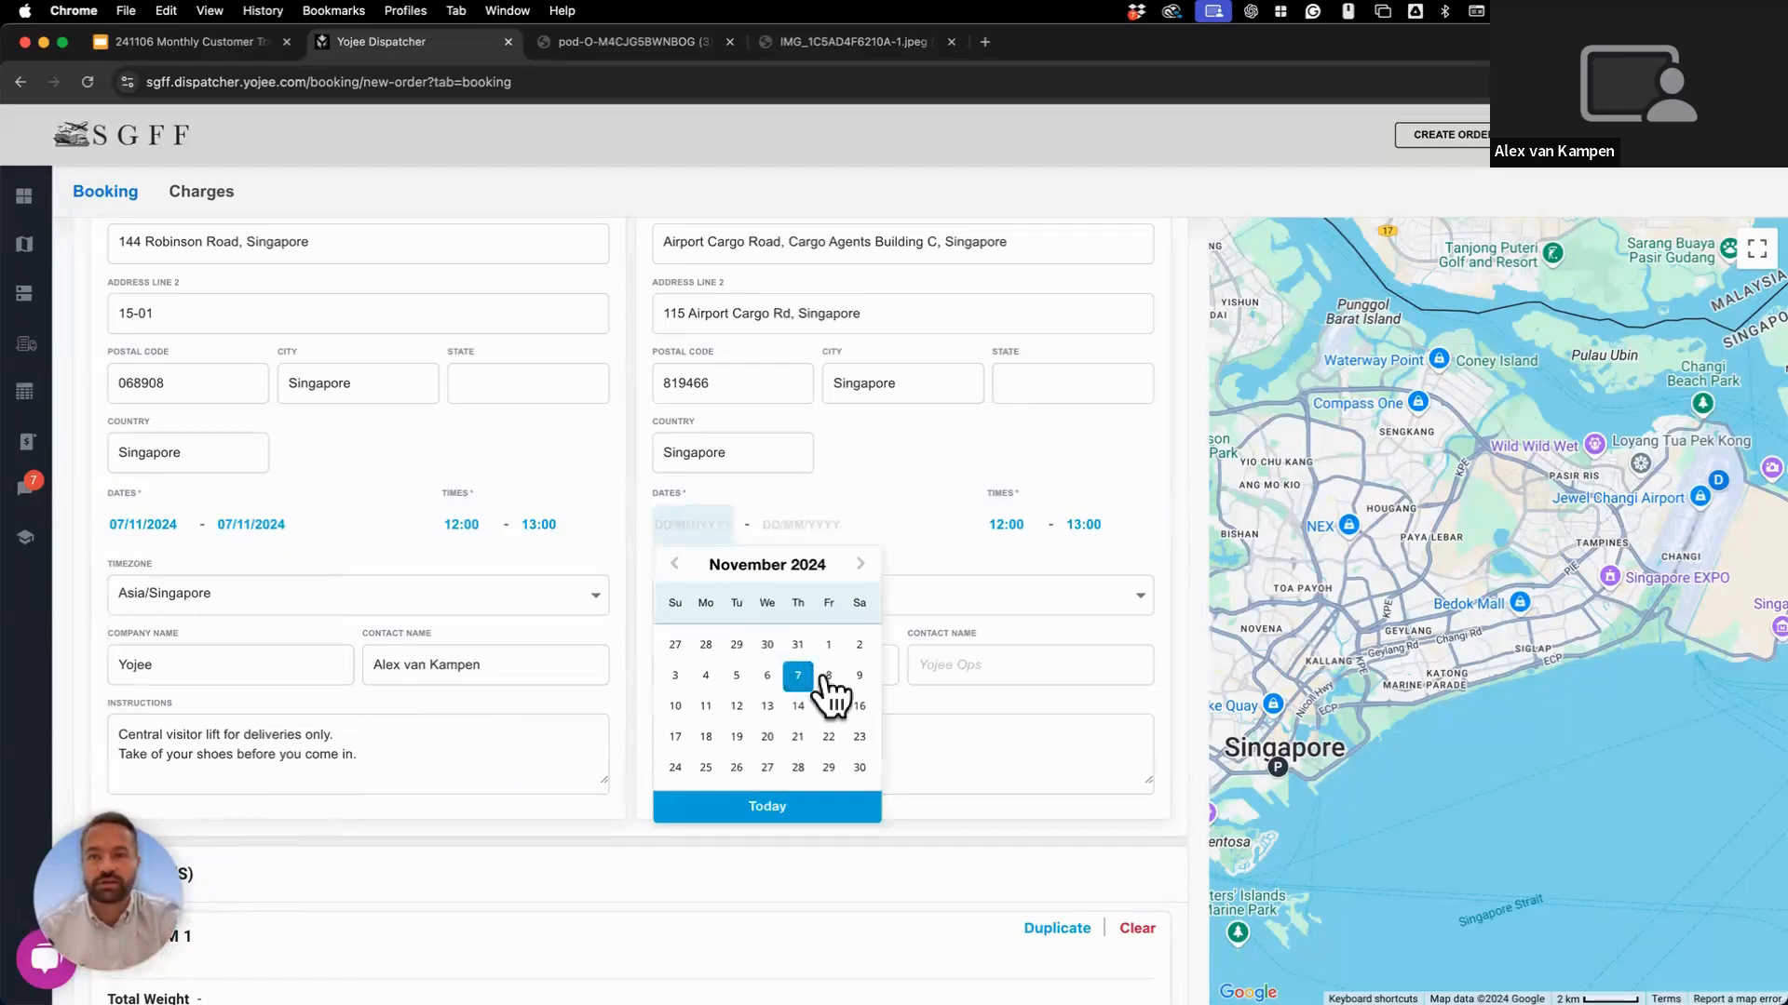
click(827, 677)
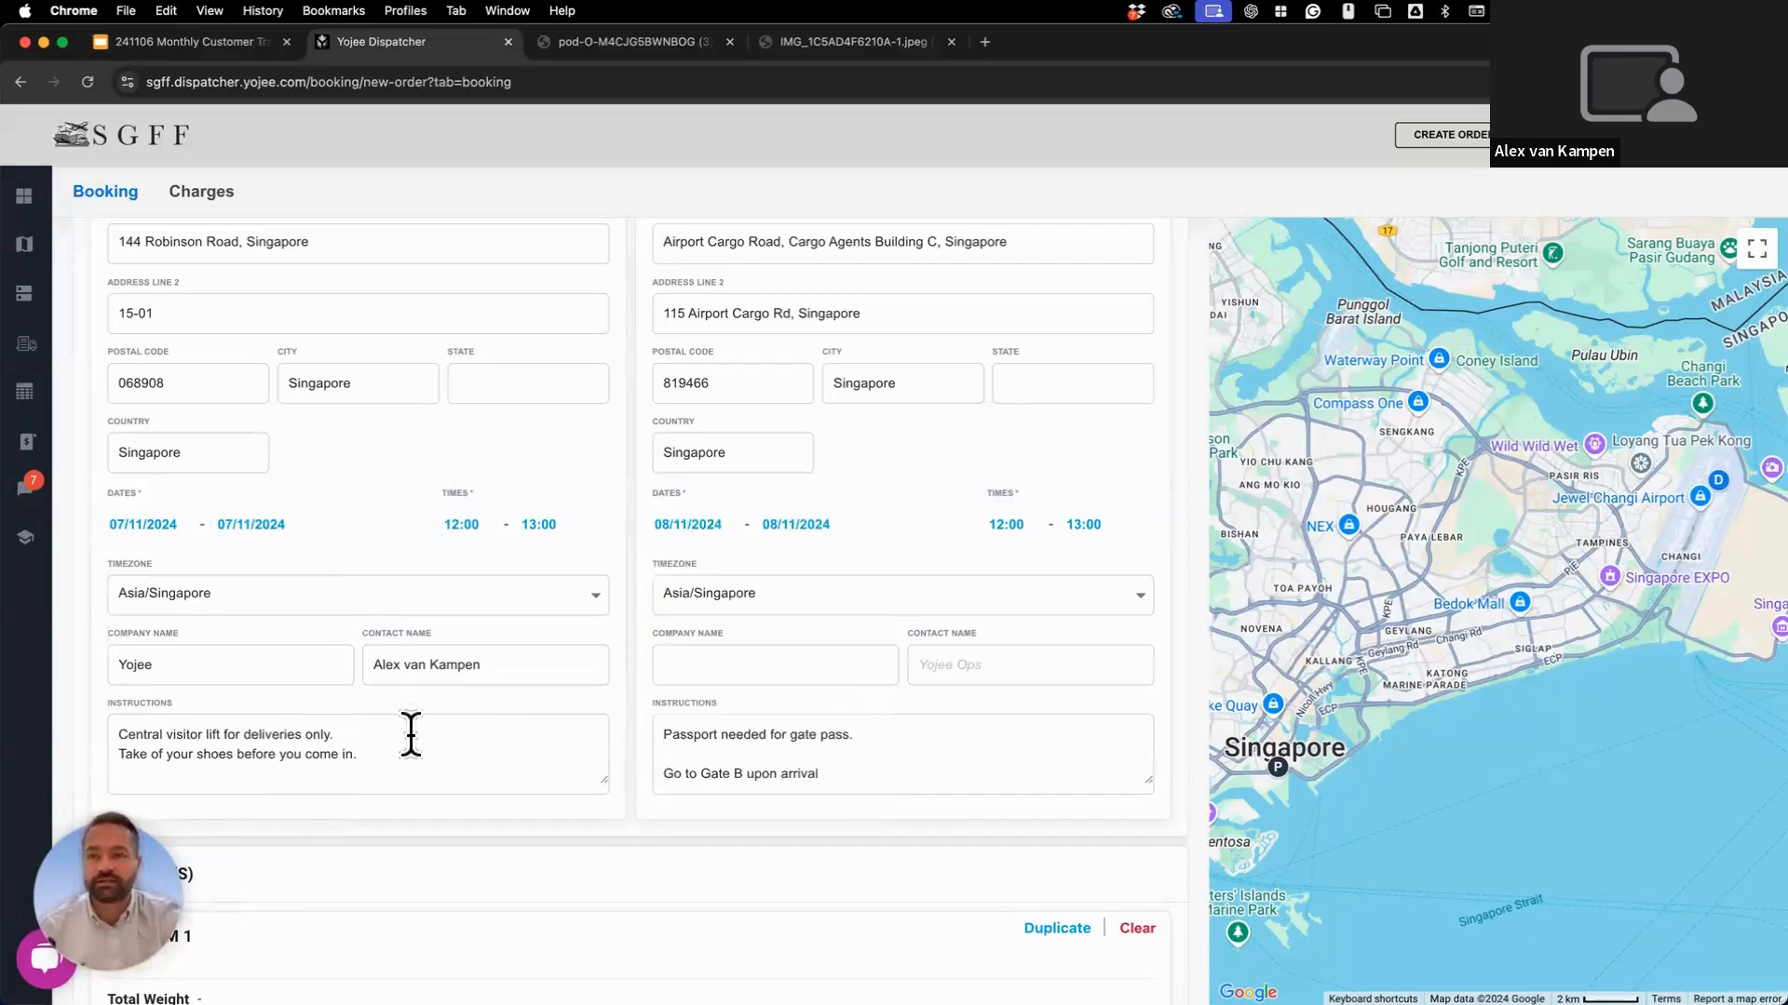
Check the pickup instructions text and move down to the 1 LINE(S) item section.
scroll(410, 735, down, 2)
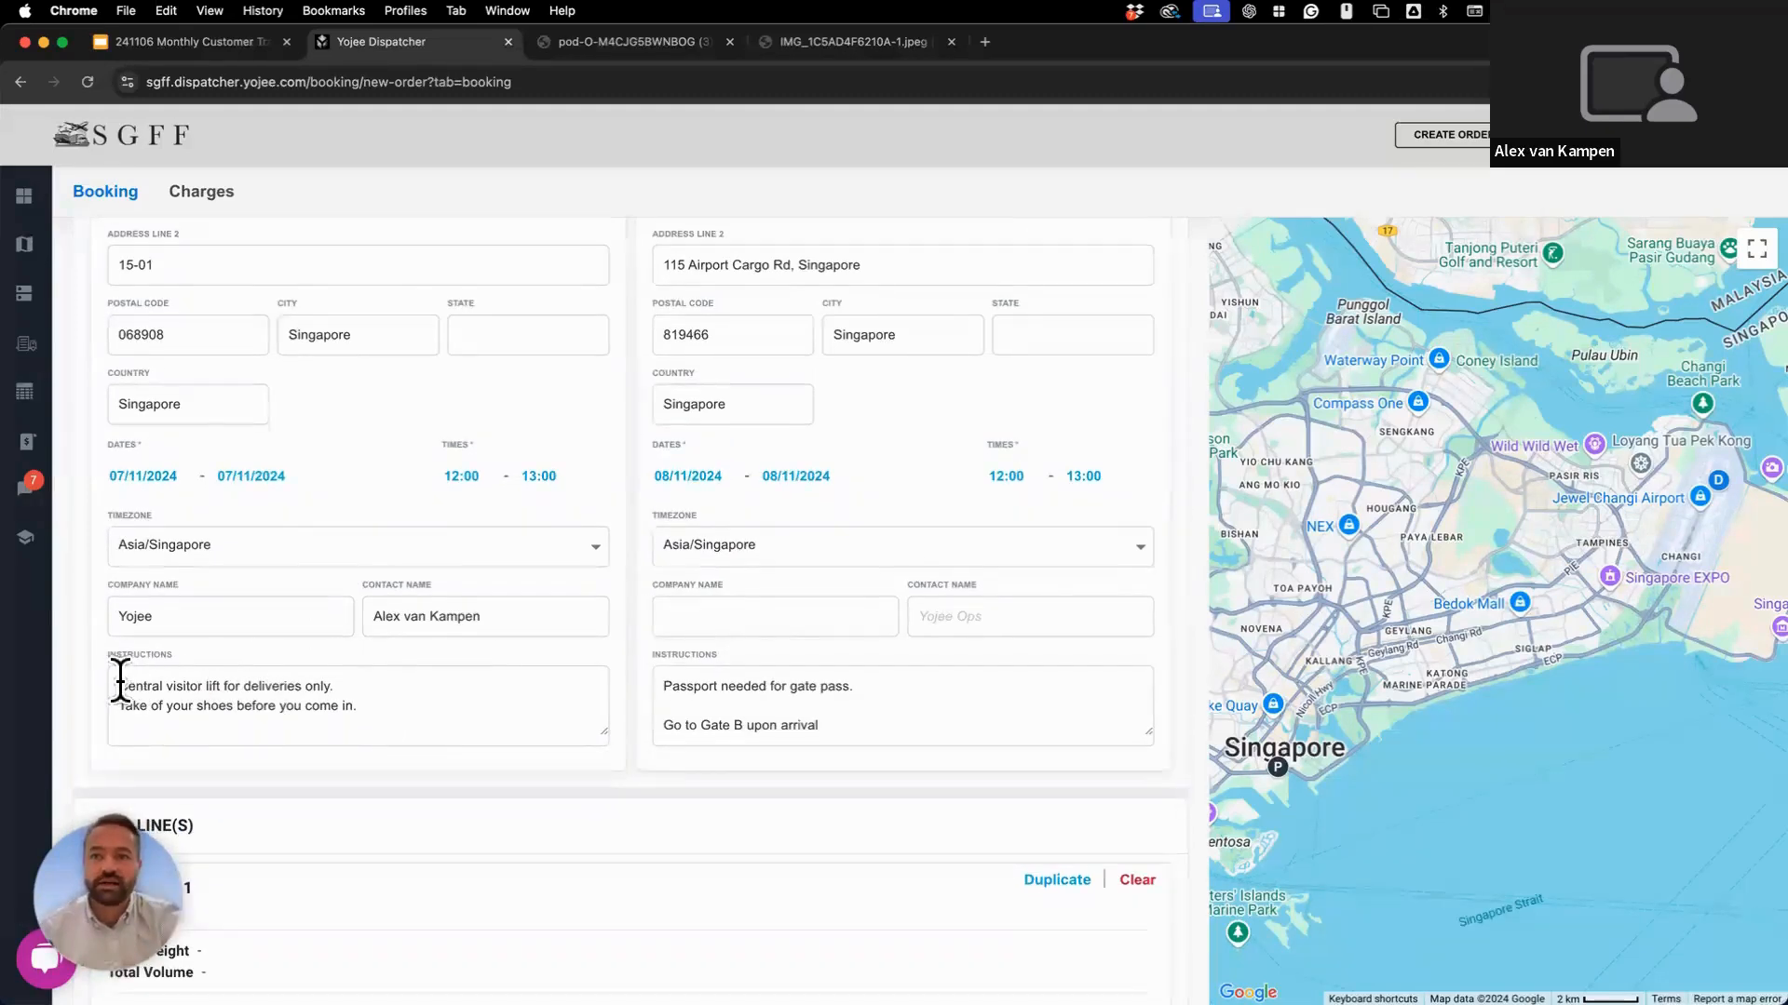
drag(120, 682, 404, 694)
click(405, 693)
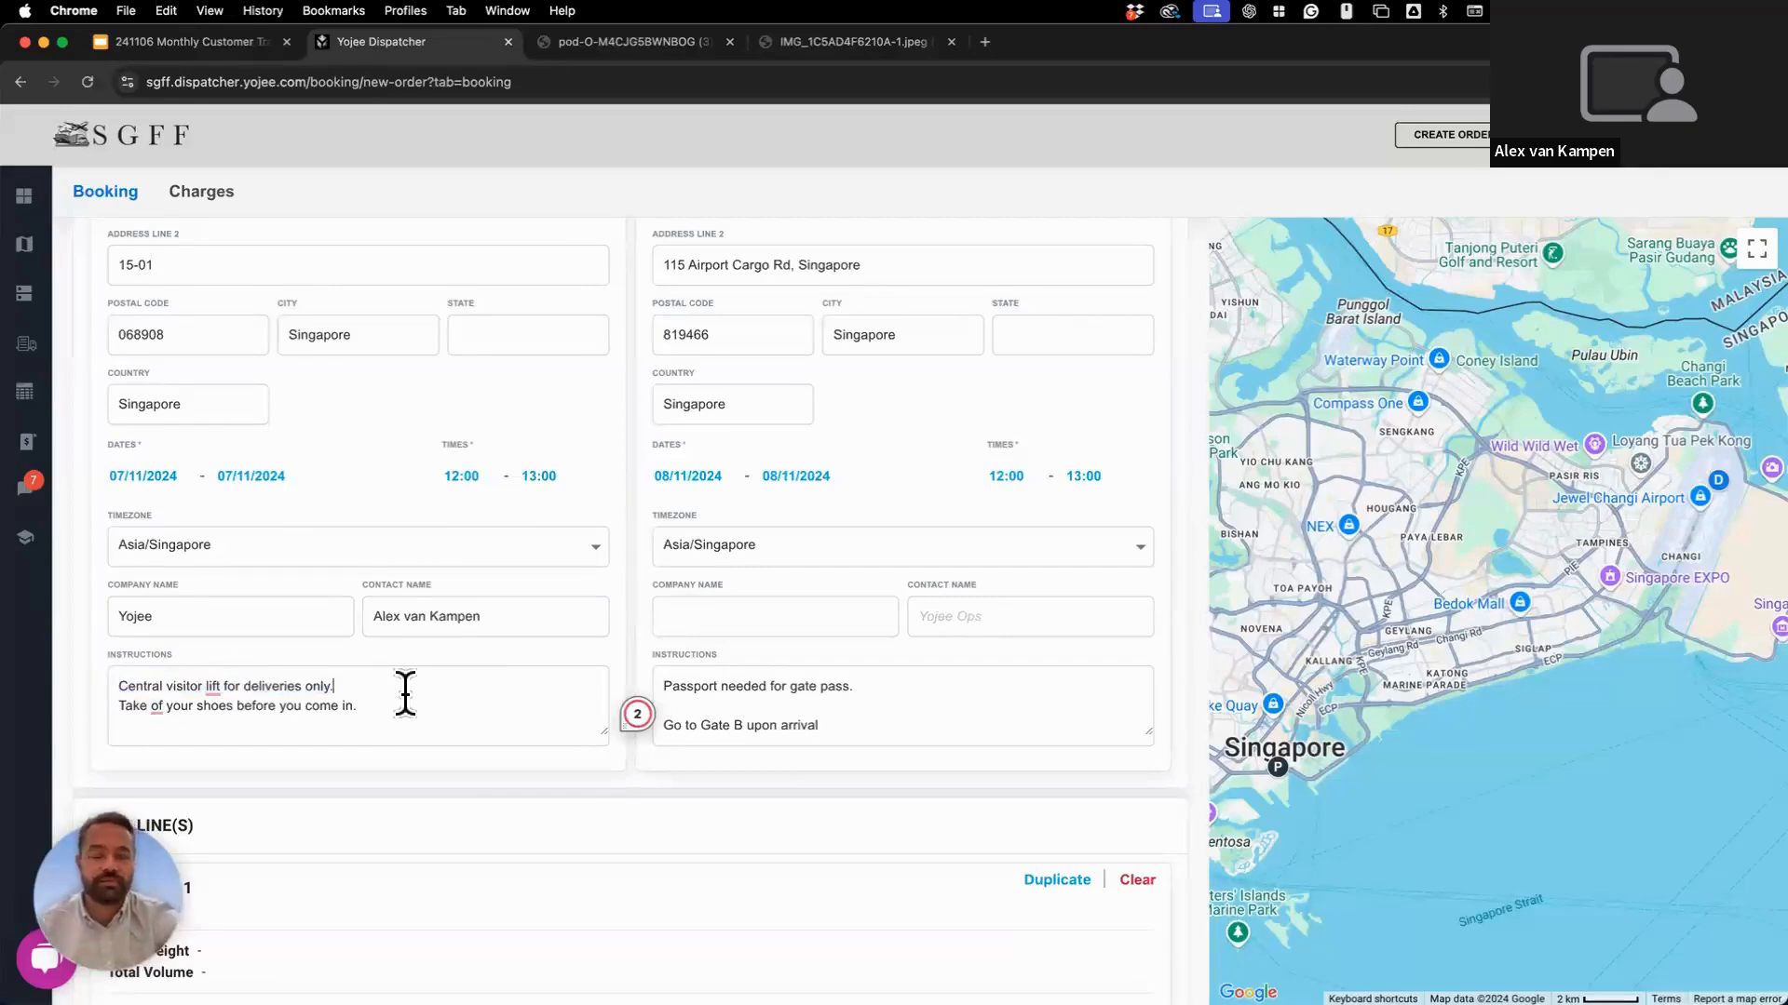
scroll(405, 694, down, 10)
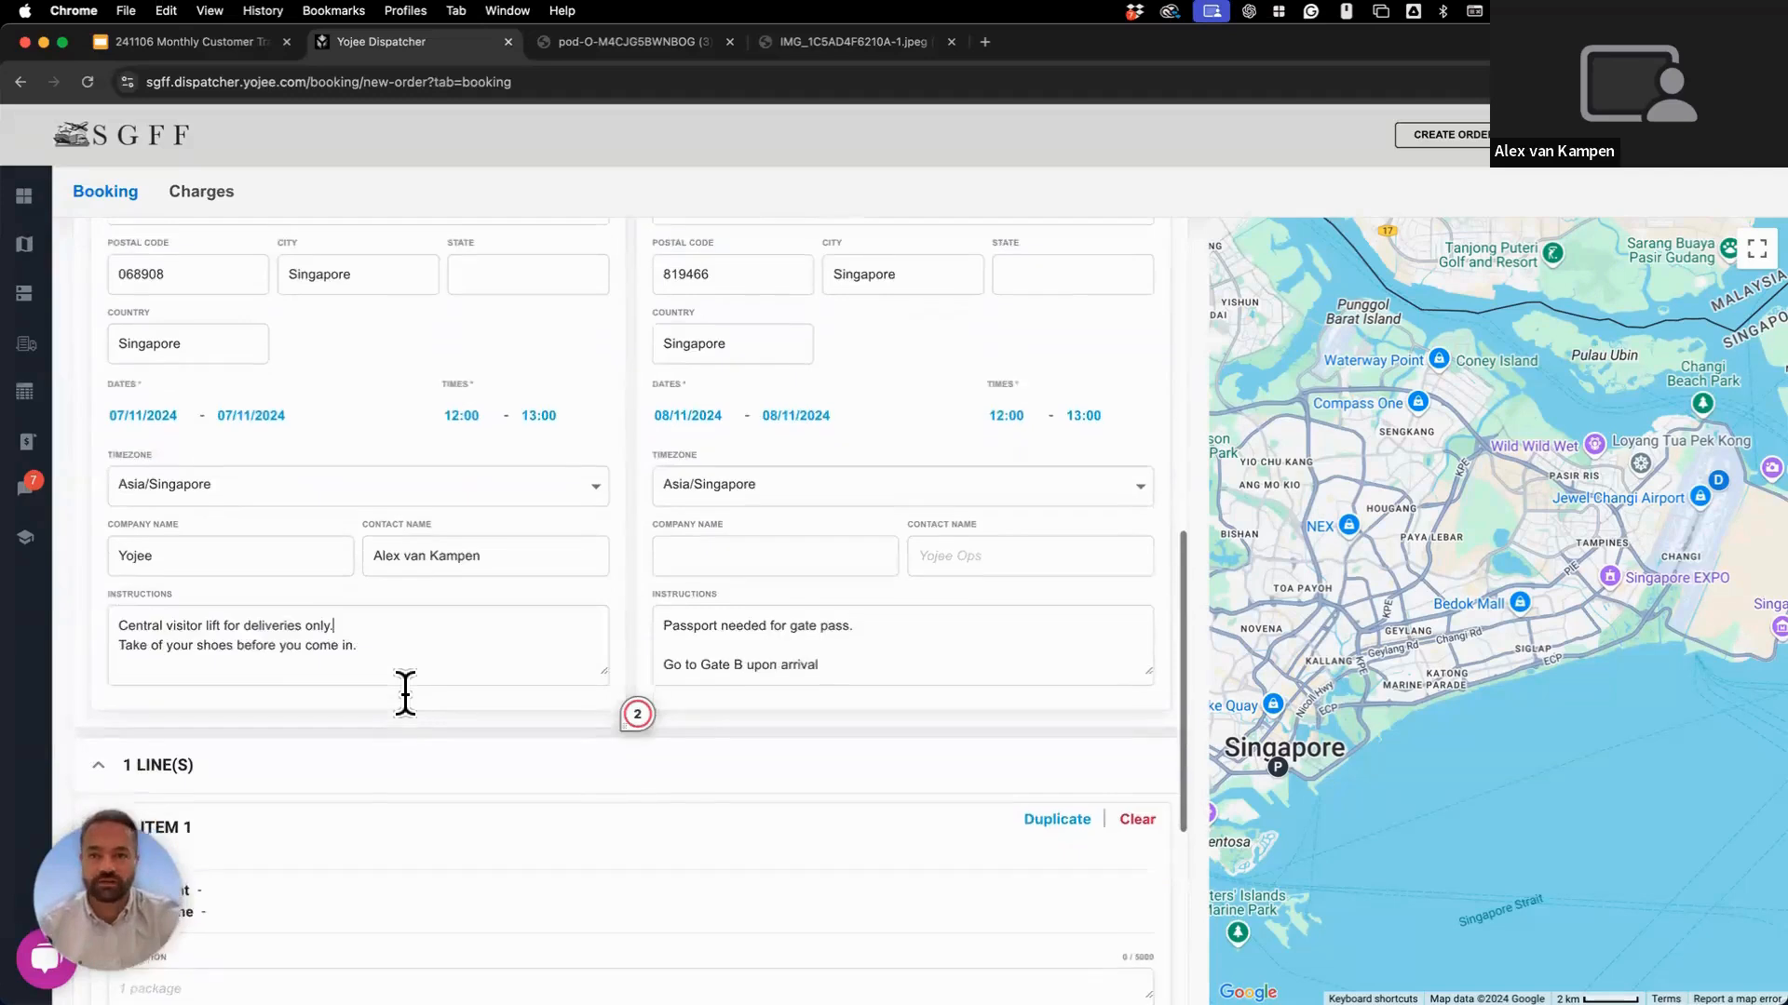
Enter Item 1 as 'Box of chocolates': weight 25, 25 × 25 × 25 dimensions, quantity 2.
scroll(404, 691, down, 1)
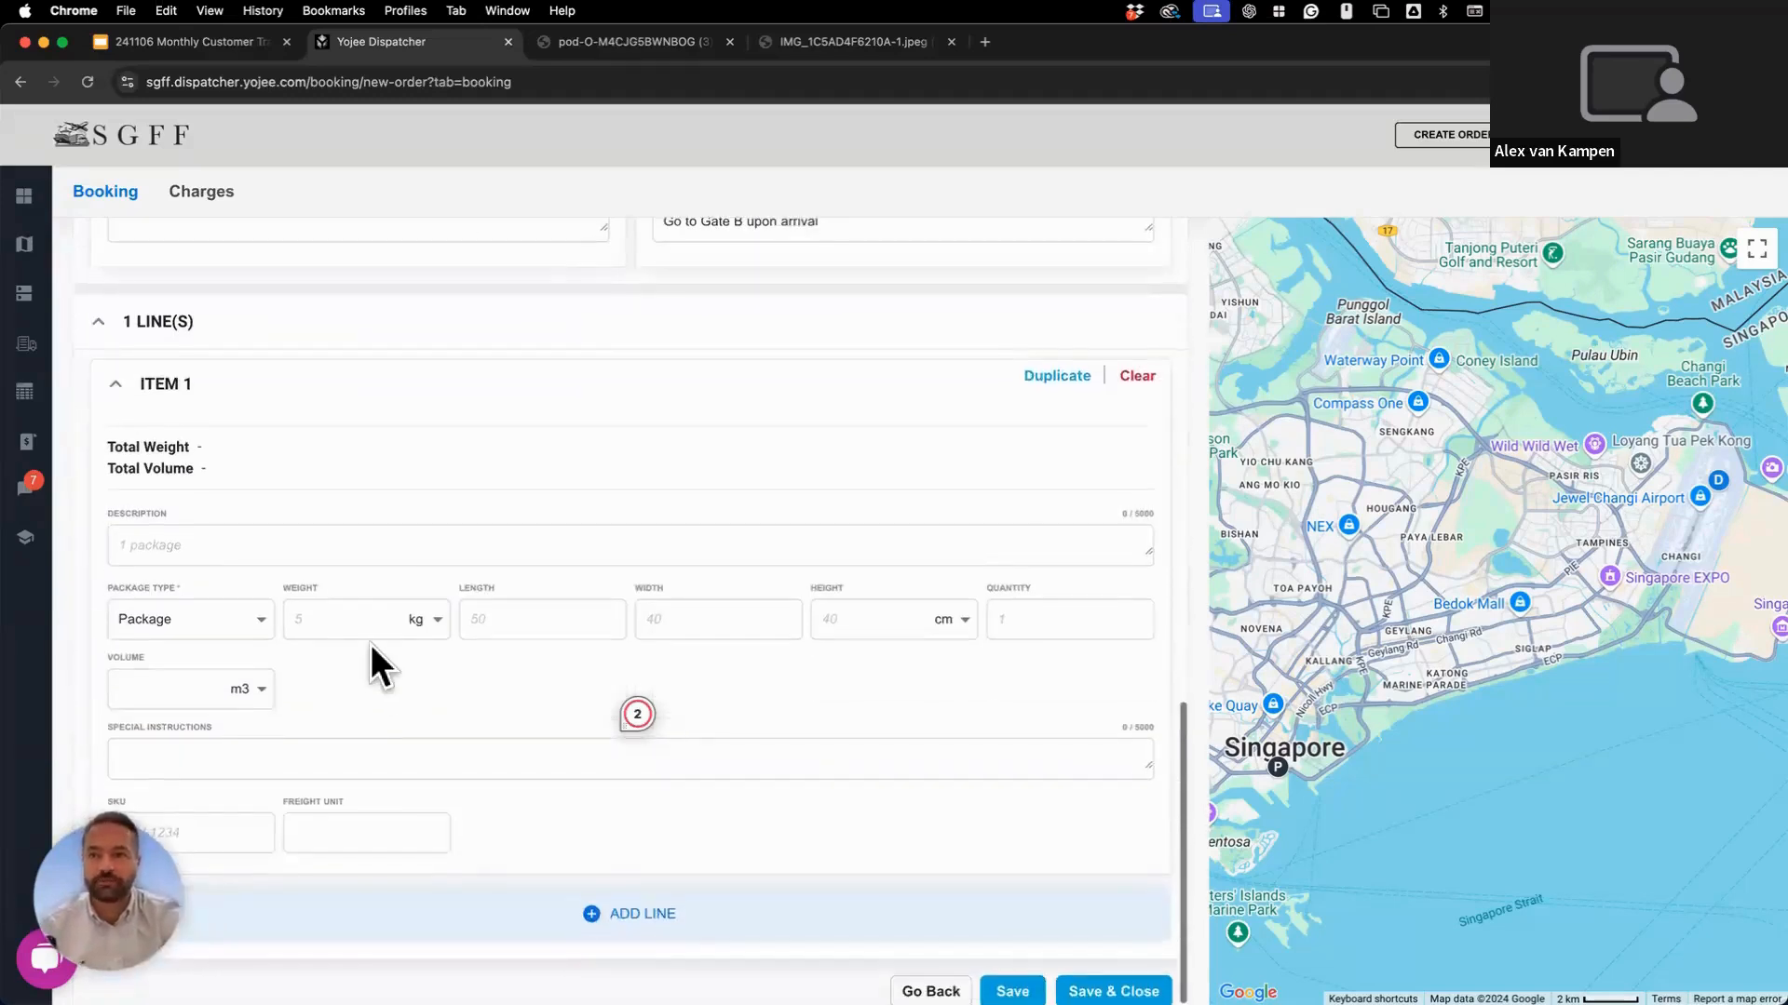
click(362, 628)
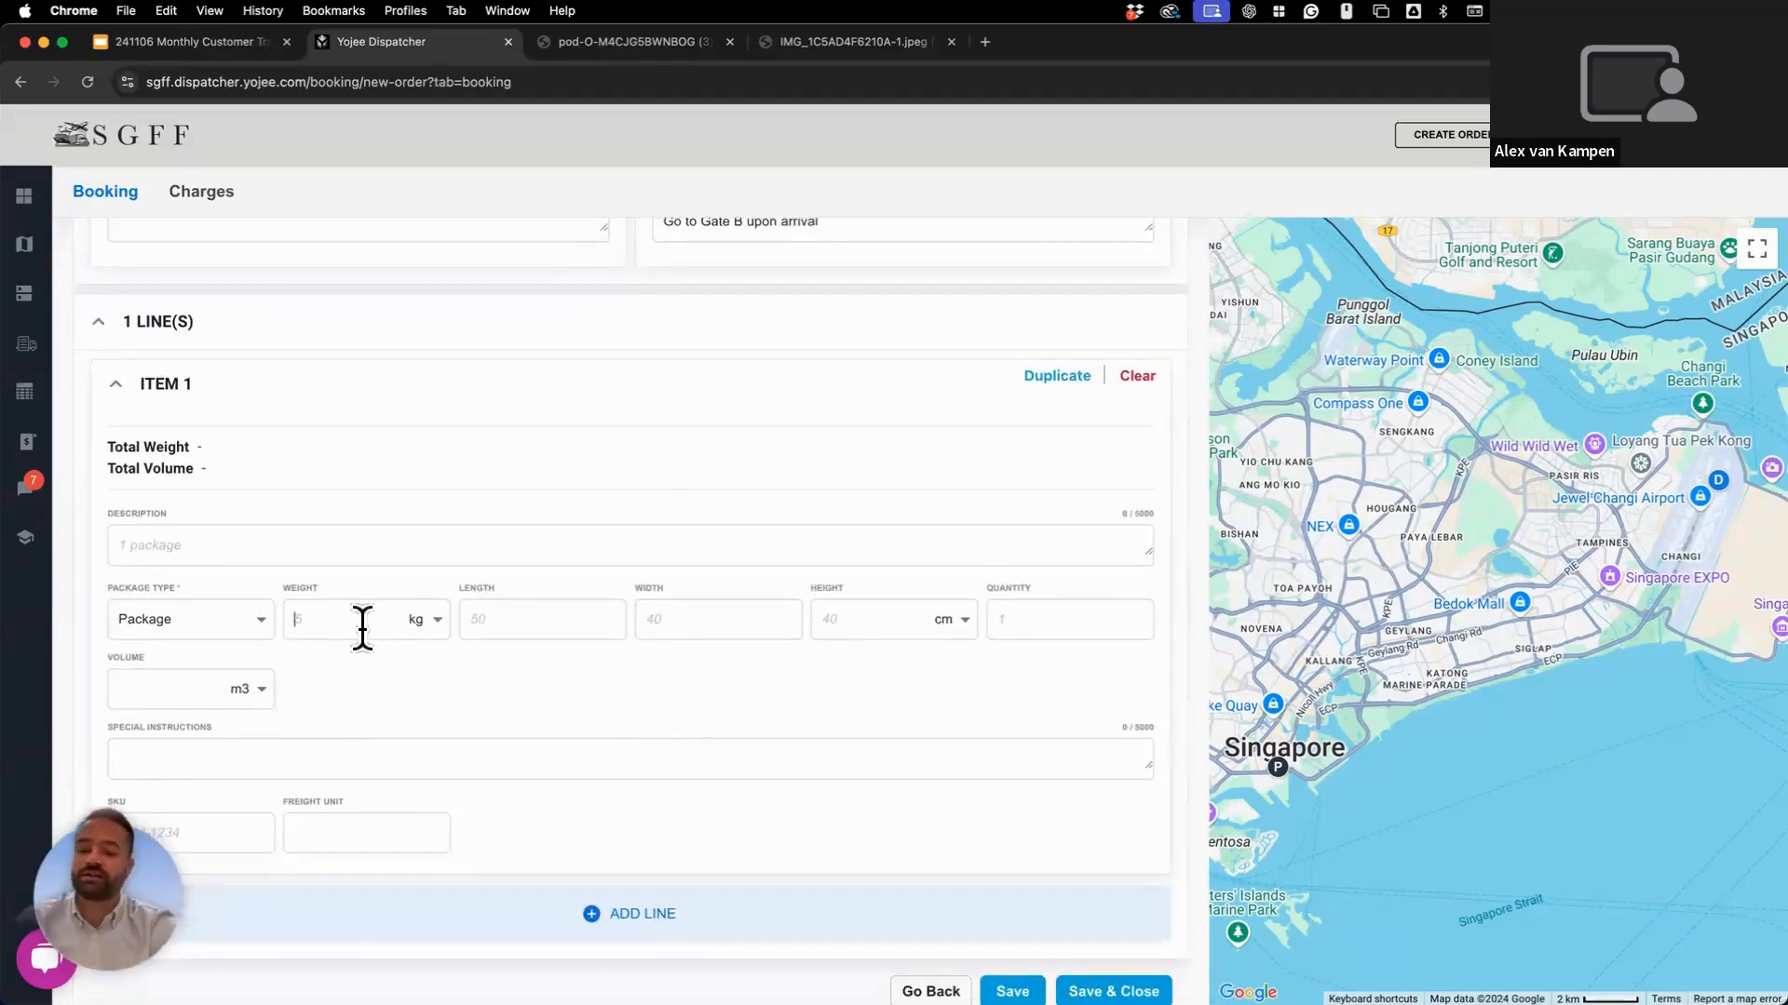
text(25)
click(480, 622)
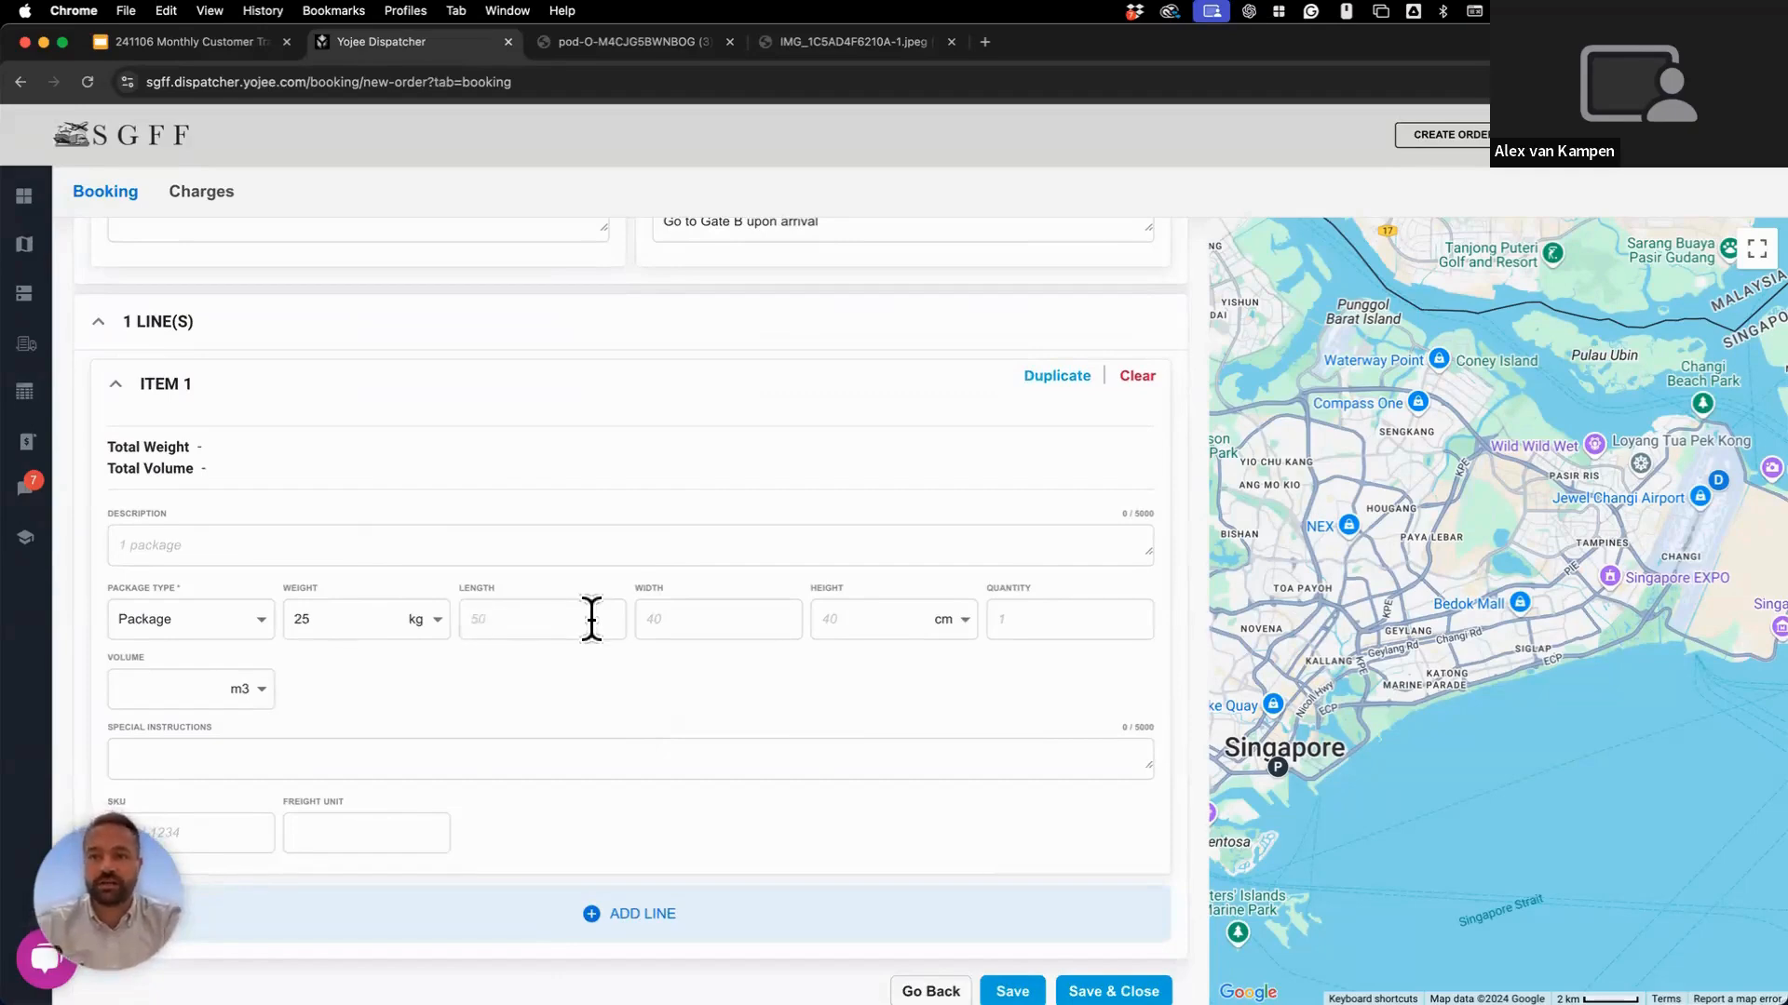
text(25)
click(685, 620)
text(25)
click(846, 620)
text(25)
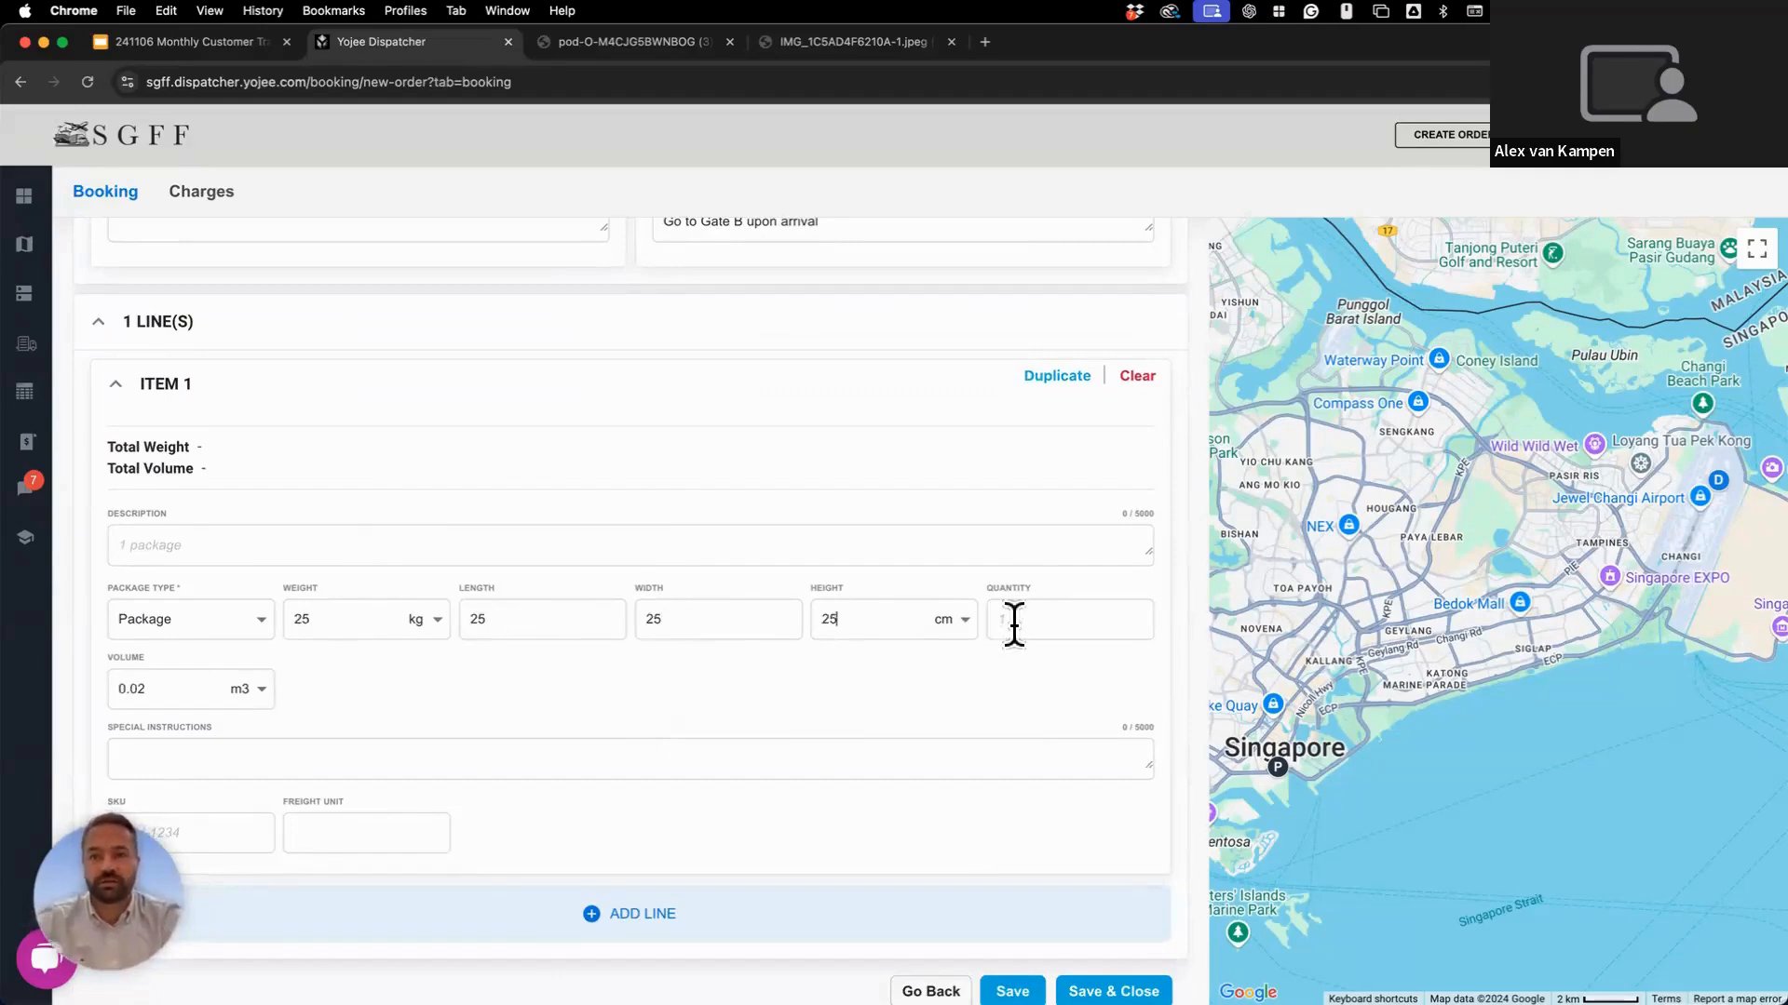
click(1013, 621)
text(2)
text(B)
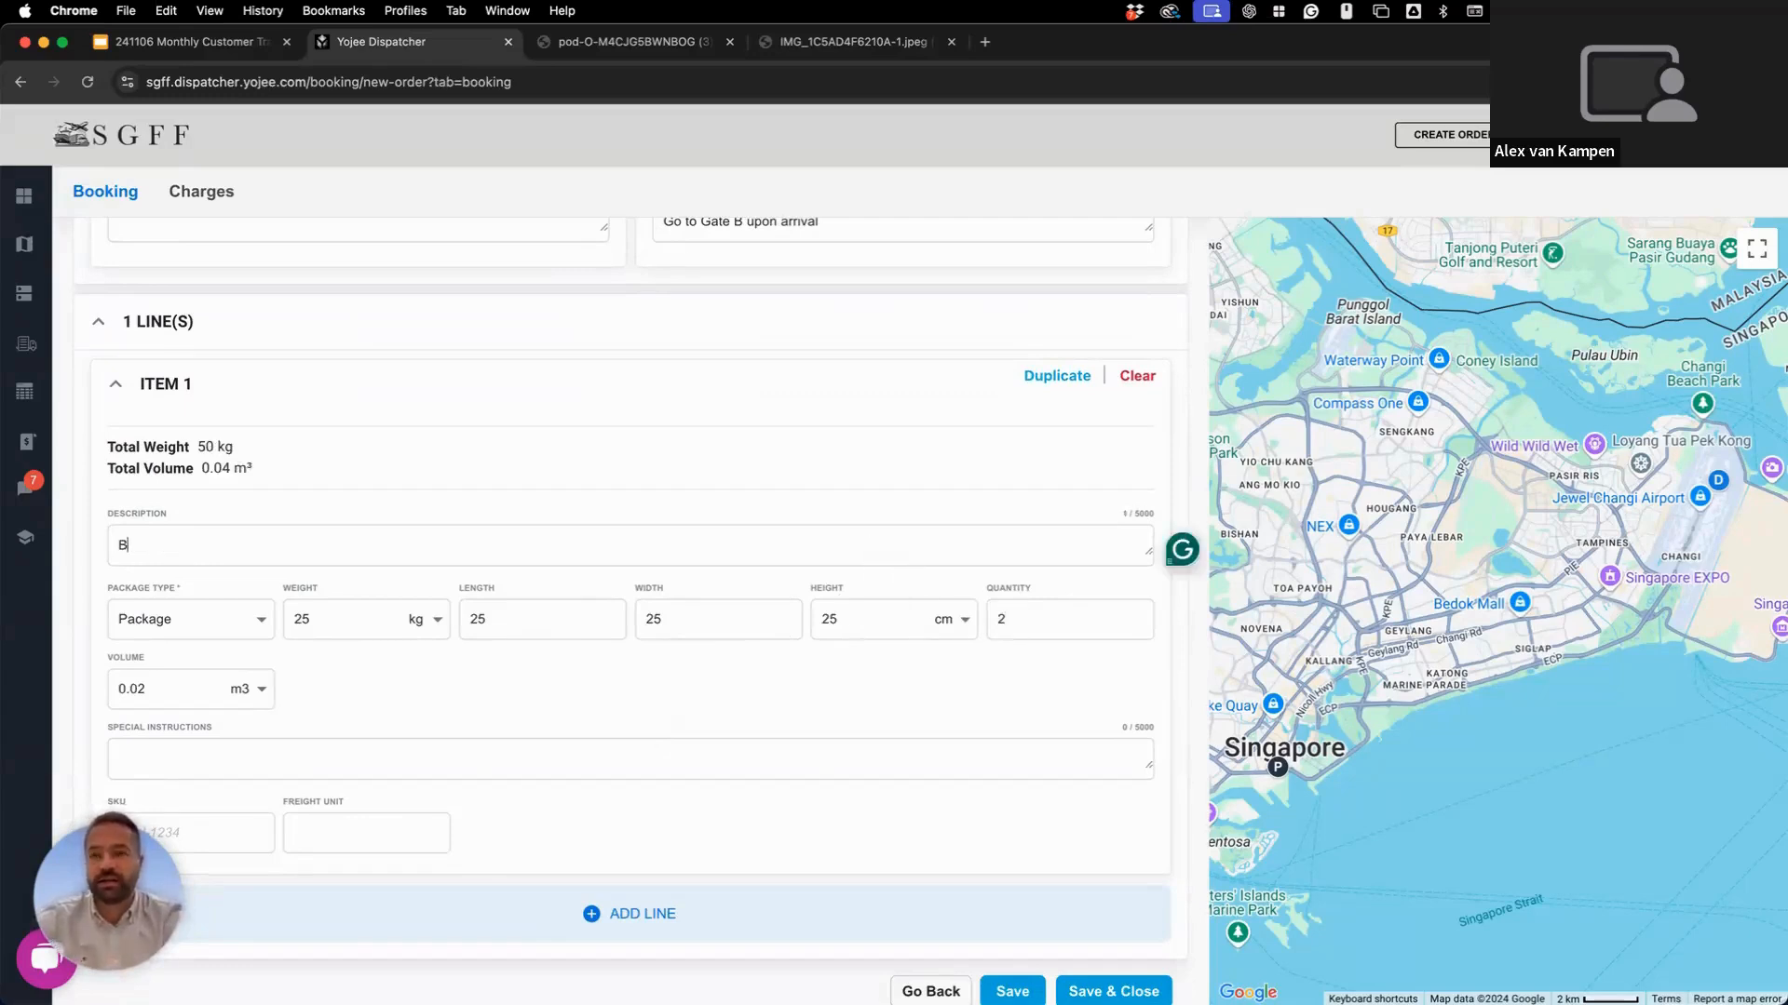
text(ox of chocol)
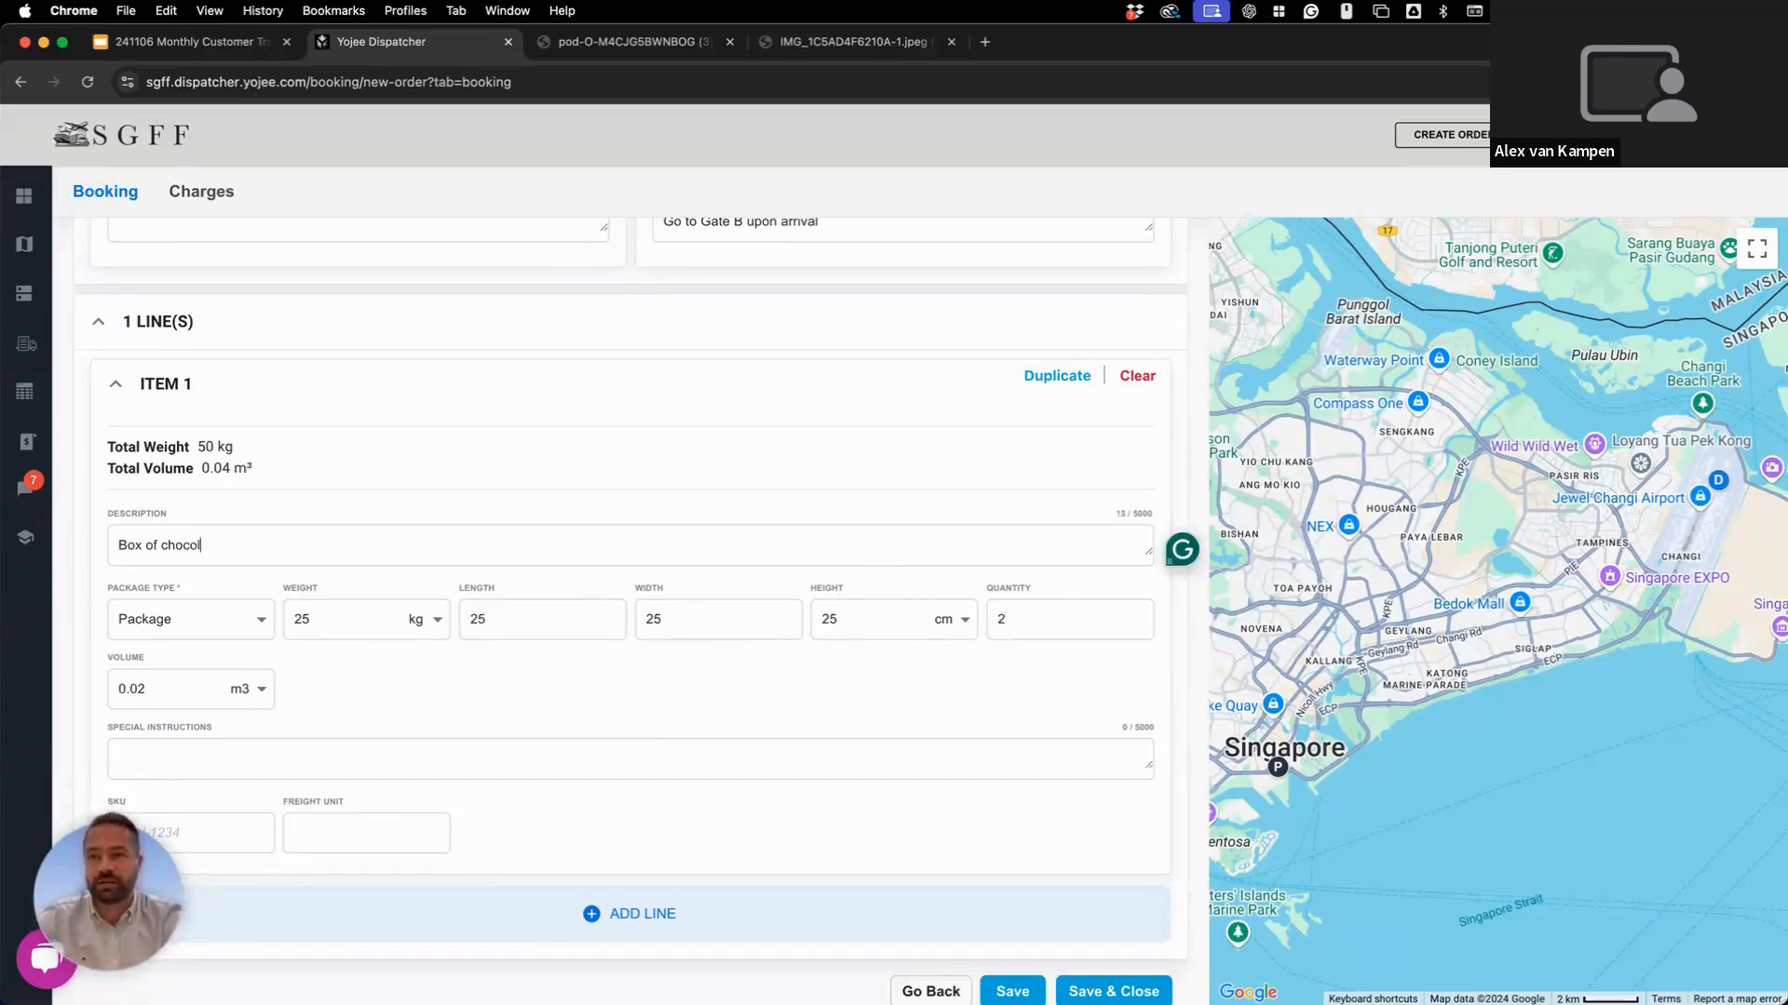
text(ates)
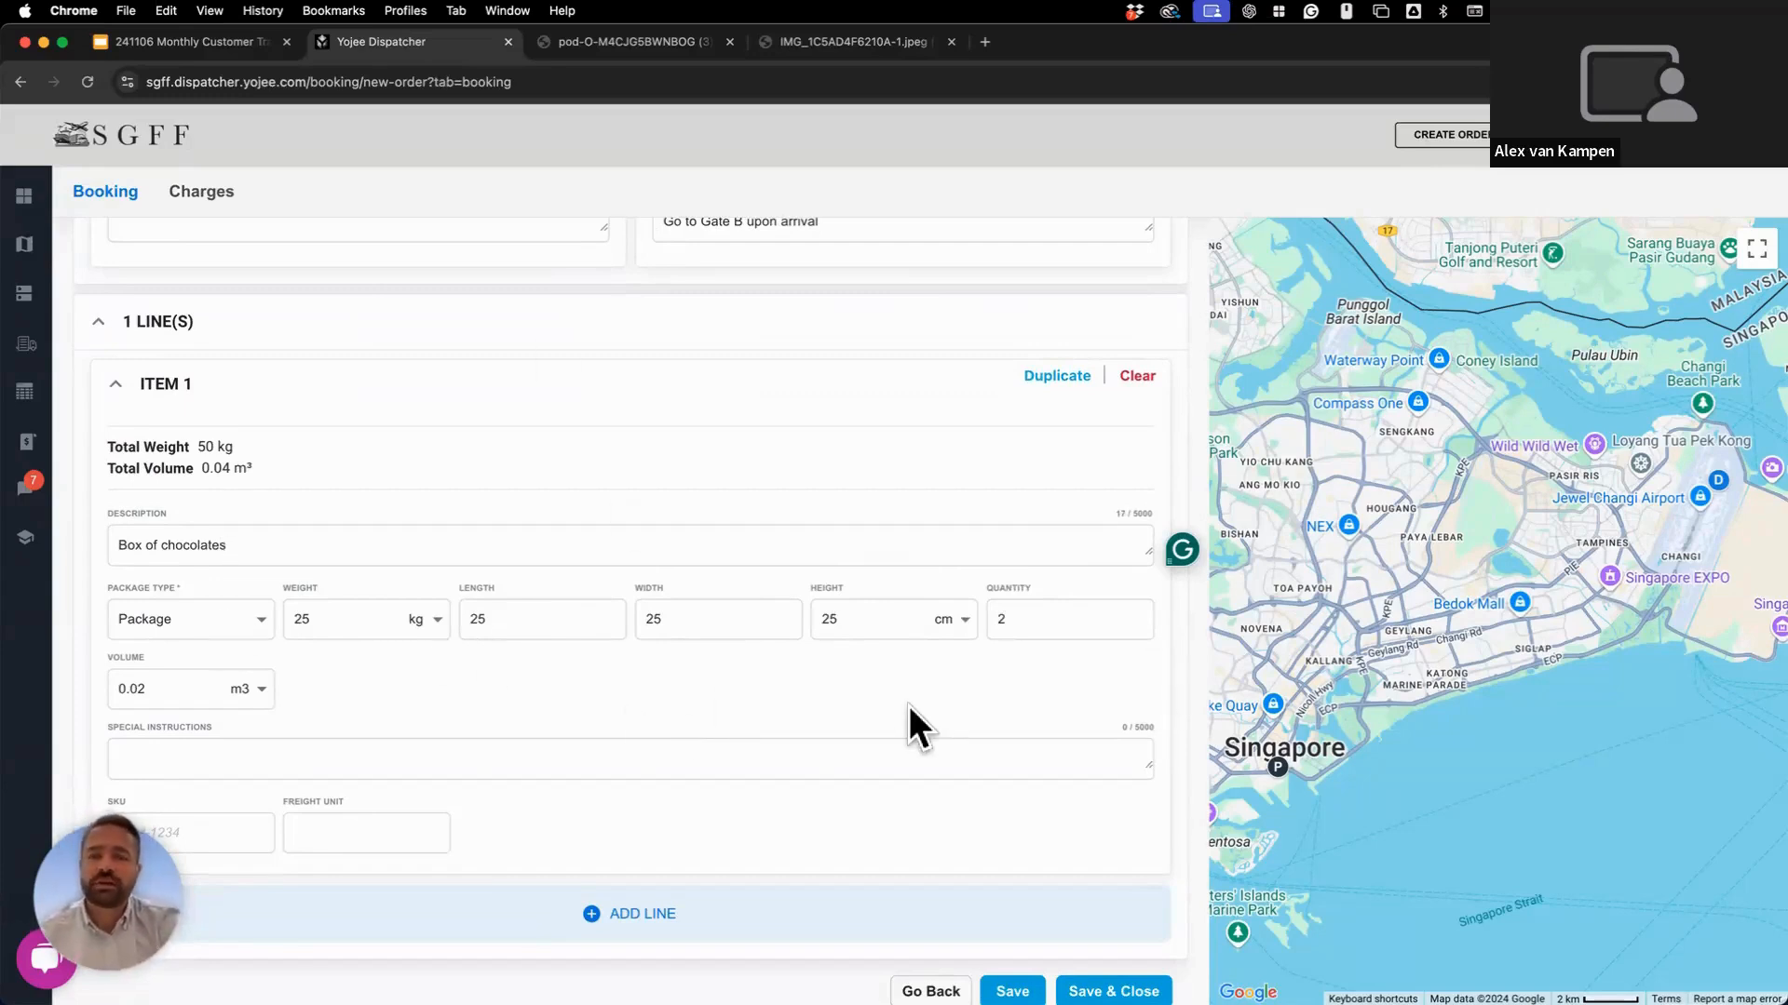
scroll(909, 705, up, 2)
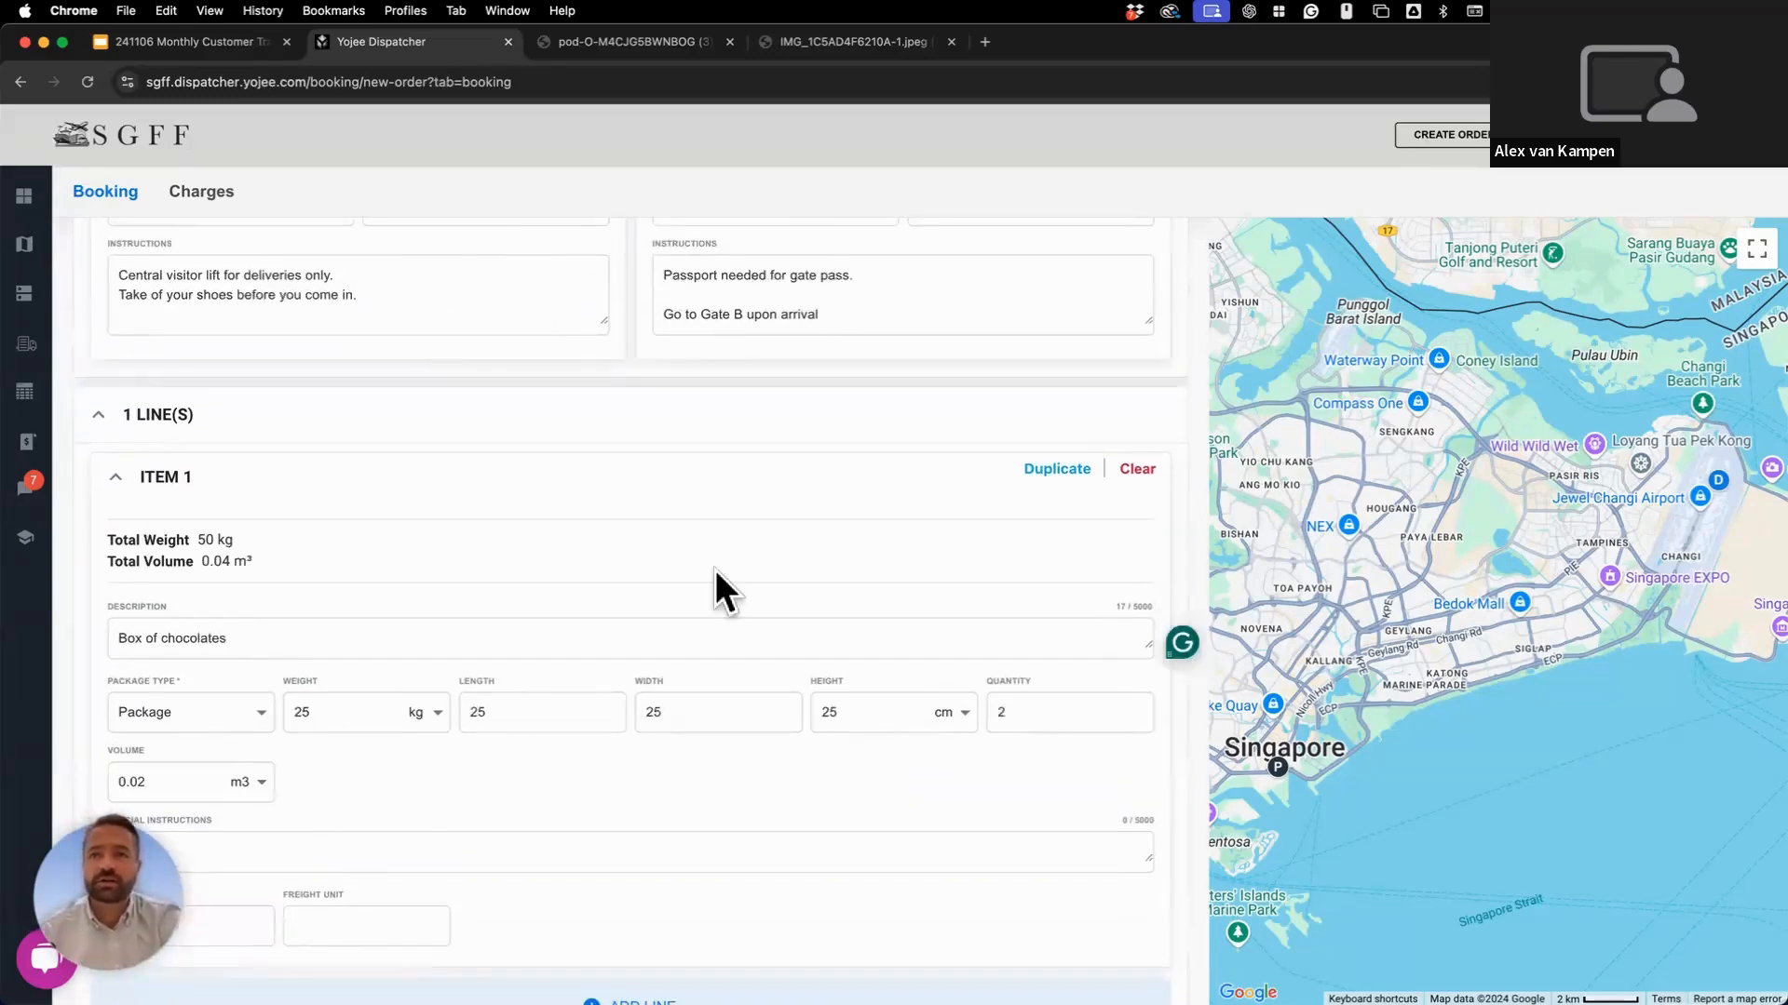
scroll(717, 576, down, 2)
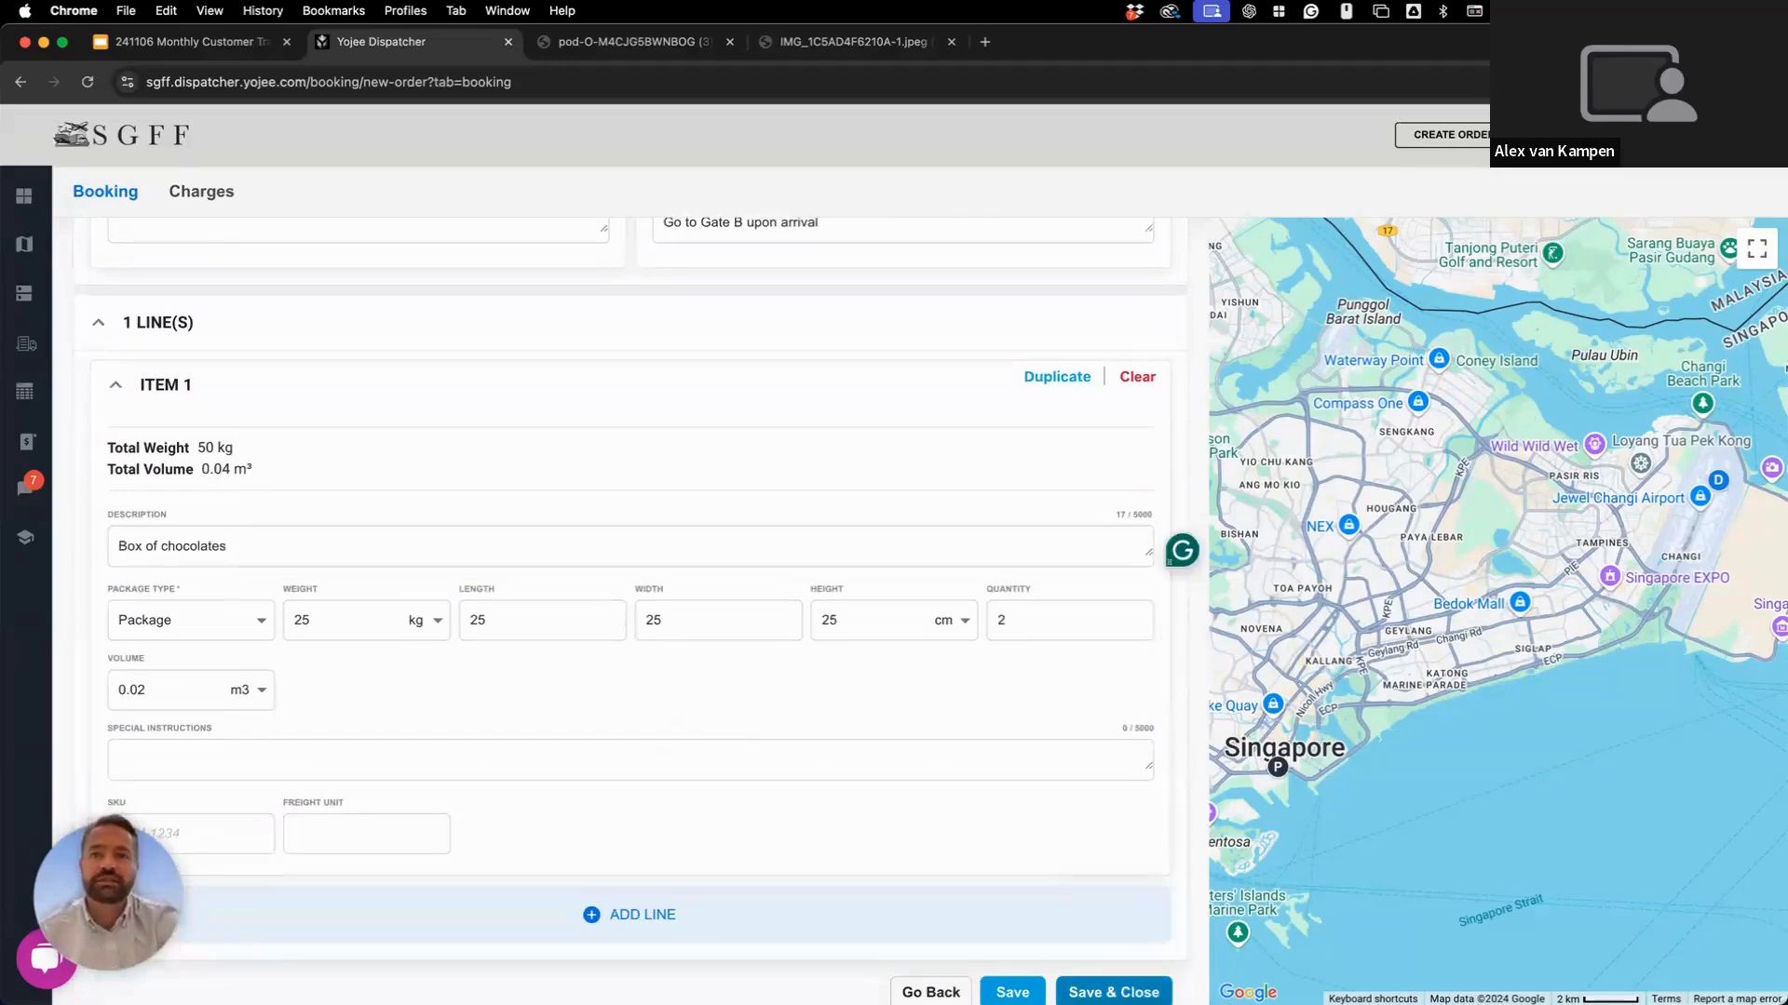
Save the new order and reopen 2411-Demo from the Transport Orders list.
click(1114, 992)
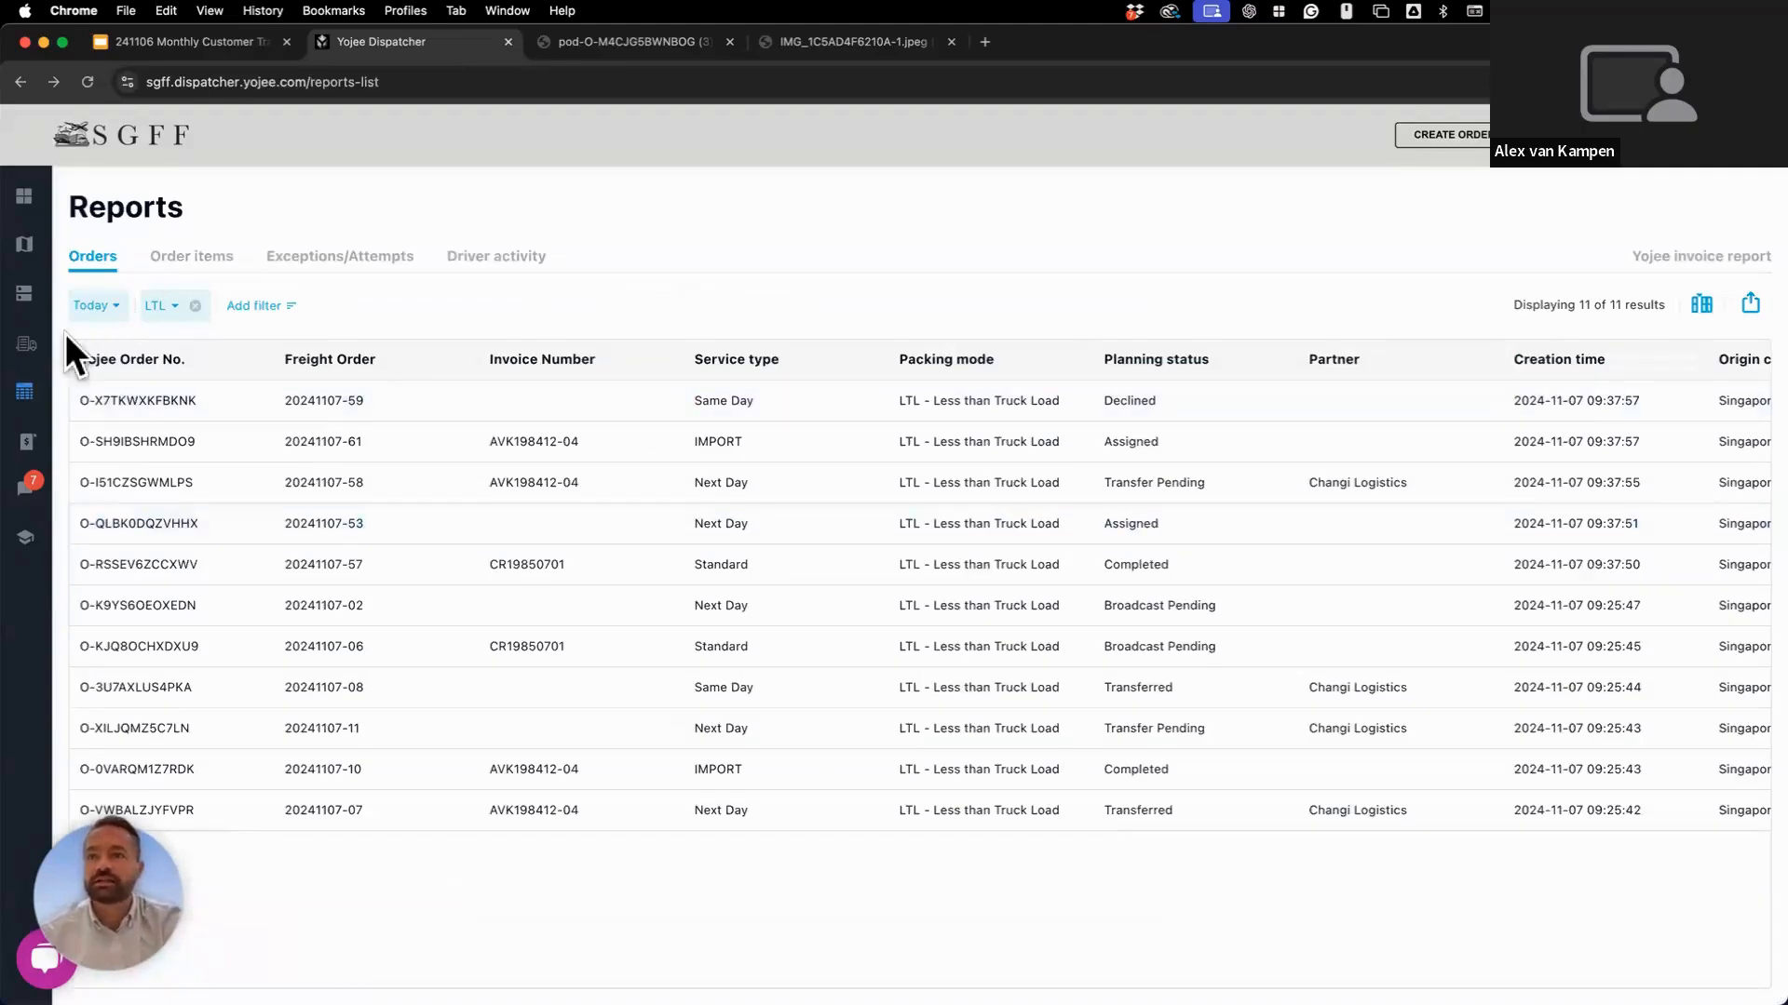
click(35, 345)
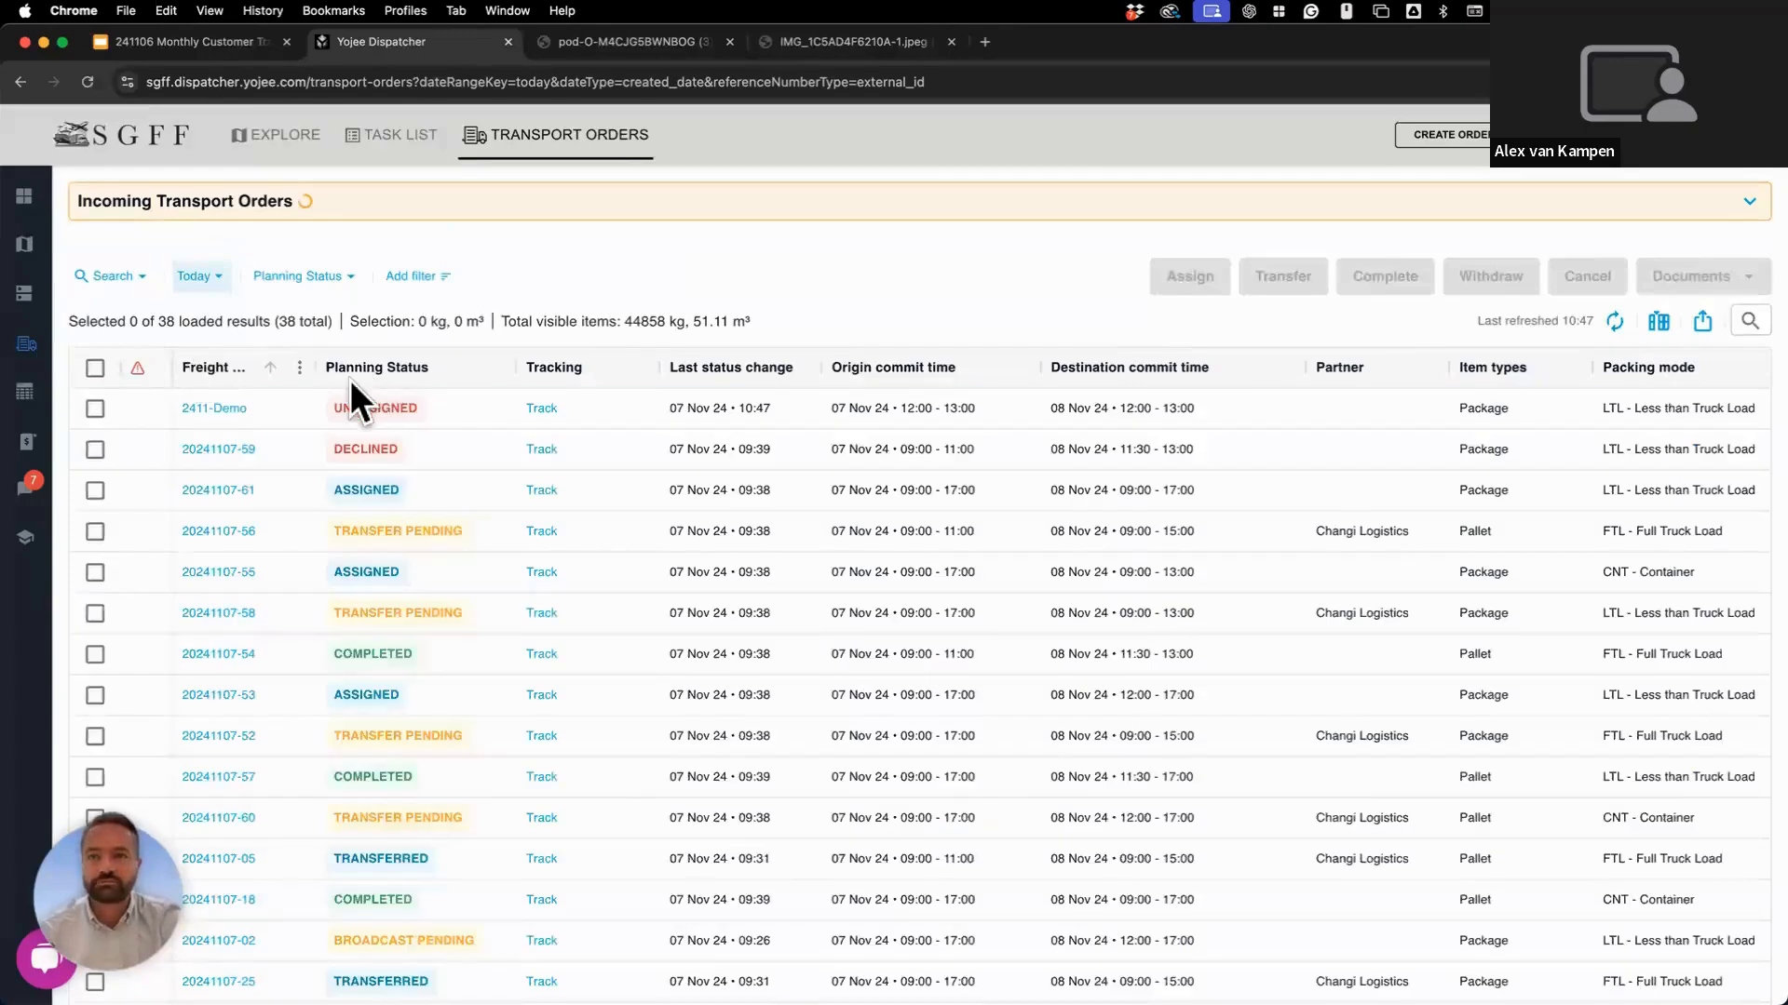
click(208, 406)
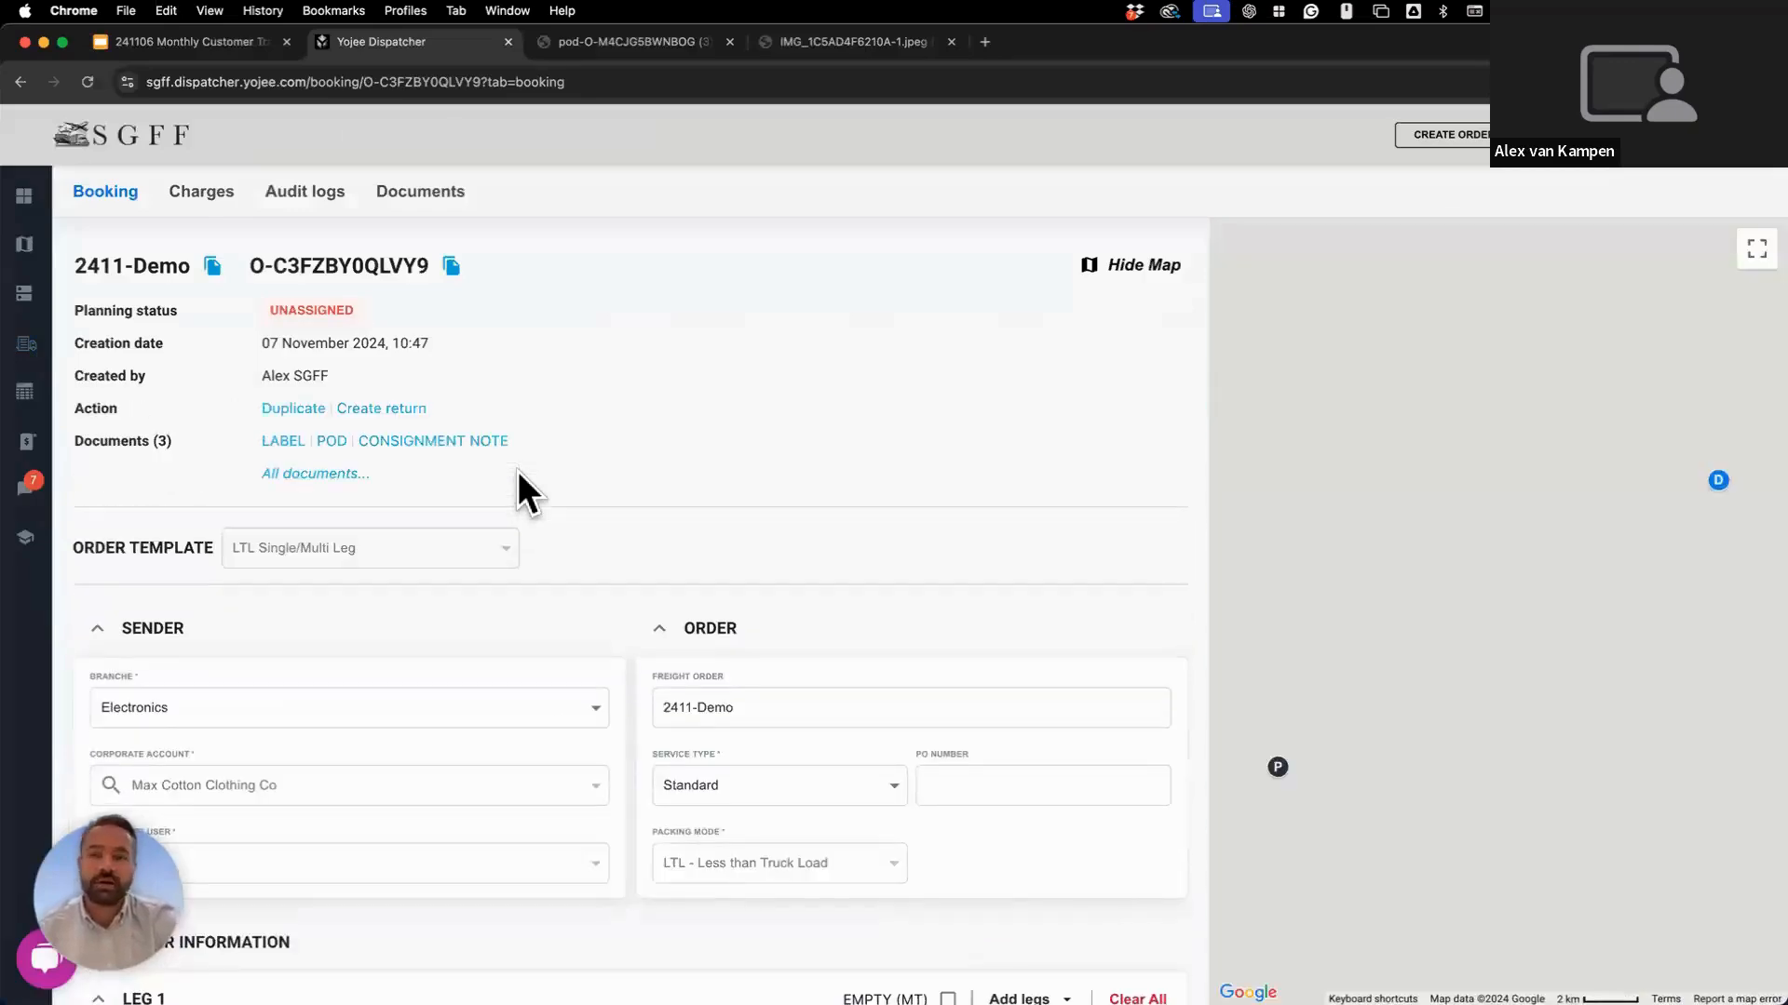
Review the 2411-Demo booking, generate its consignment note and open the downloaded PDF.
scroll(518, 471, down, 6)
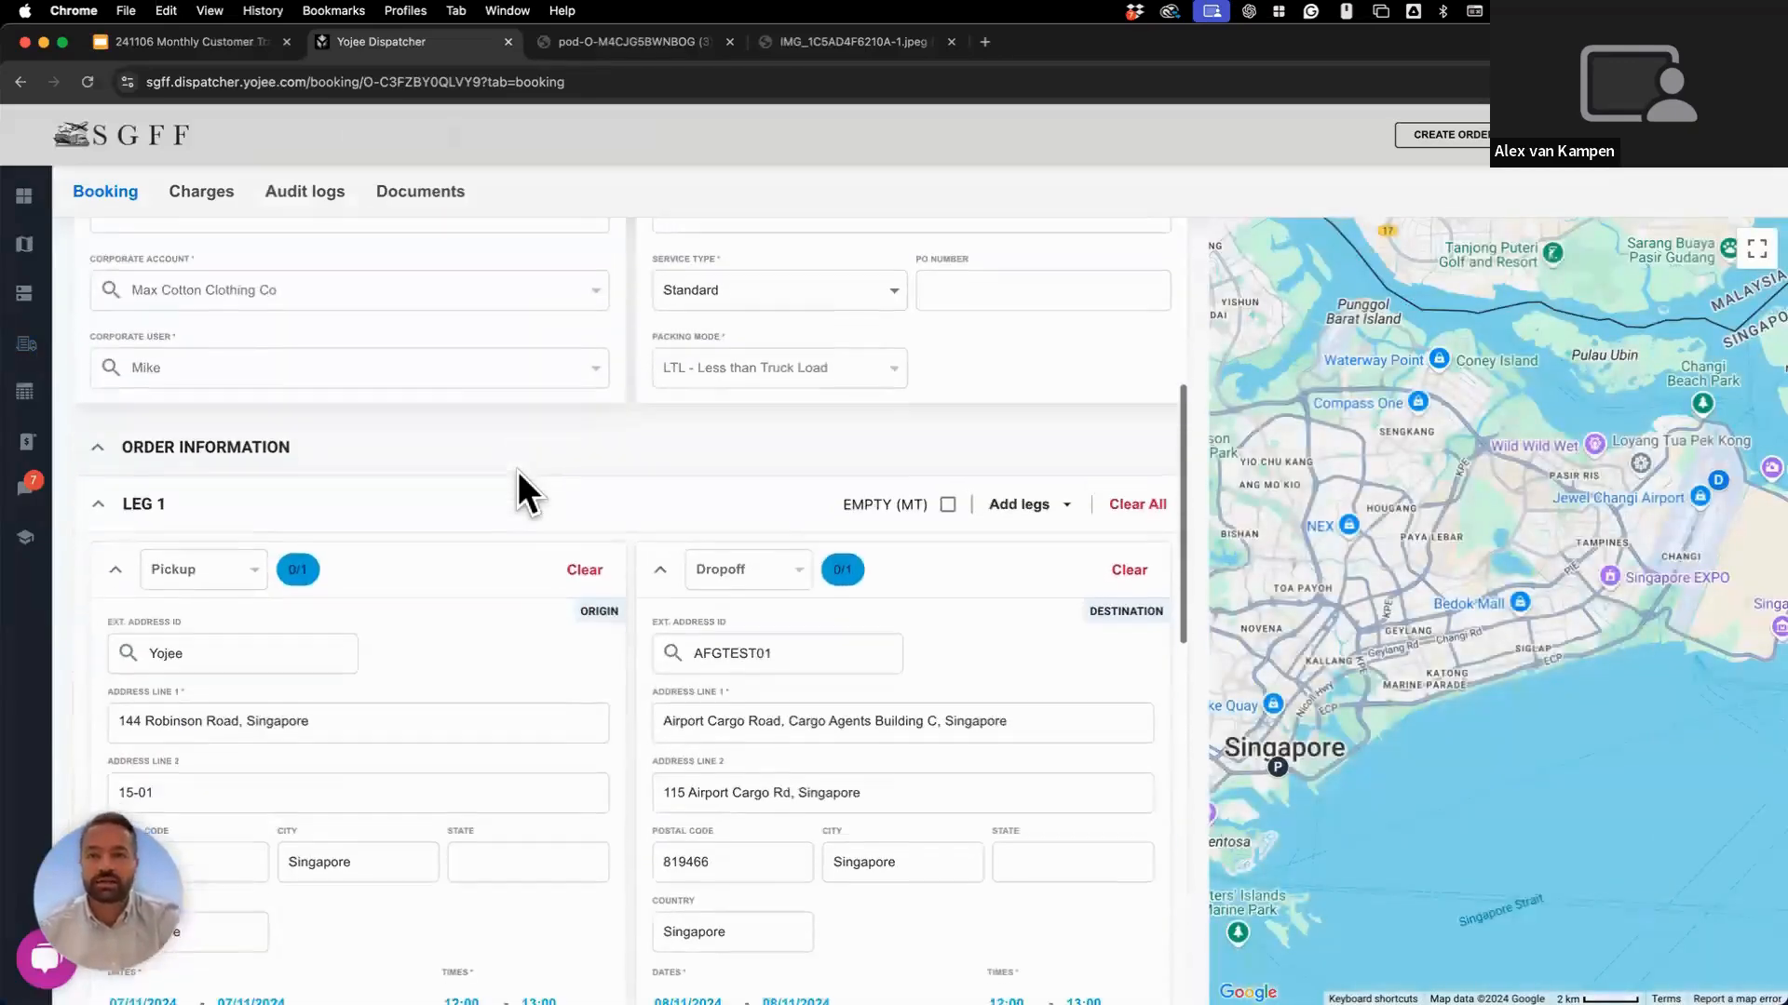
scroll(518, 471, down, 2)
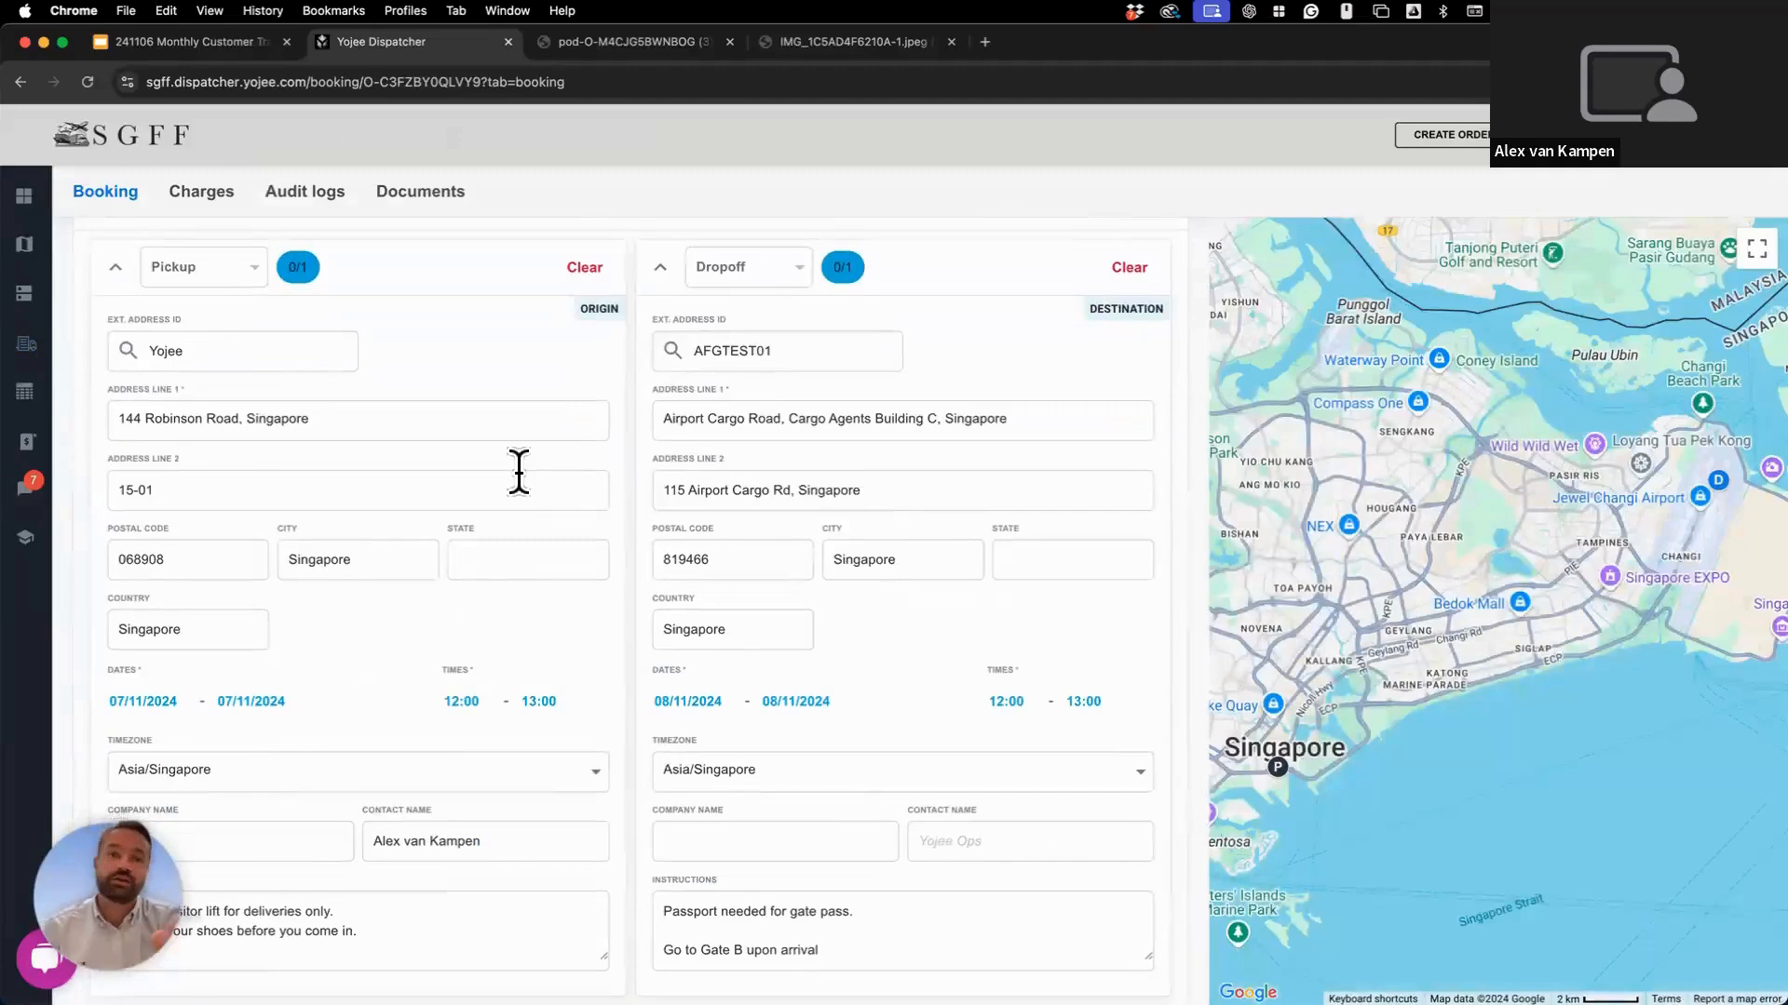
scroll(517, 471, down, 1)
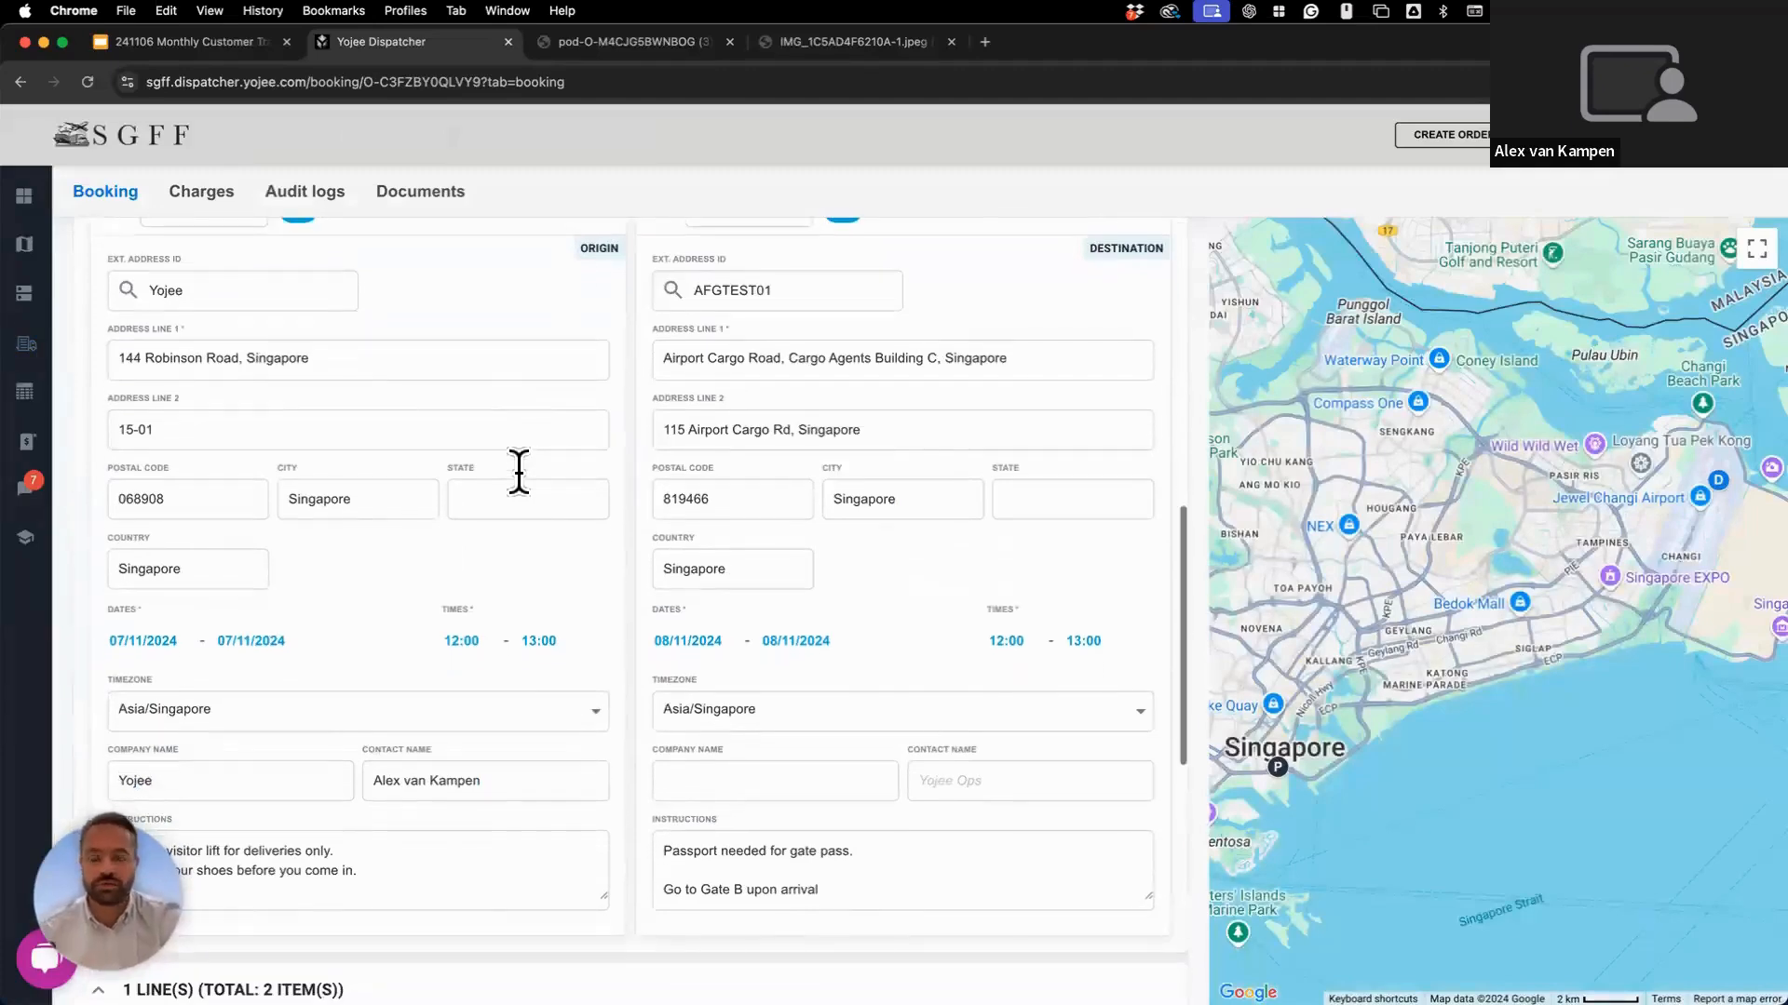
scroll(518, 472, up, 6)
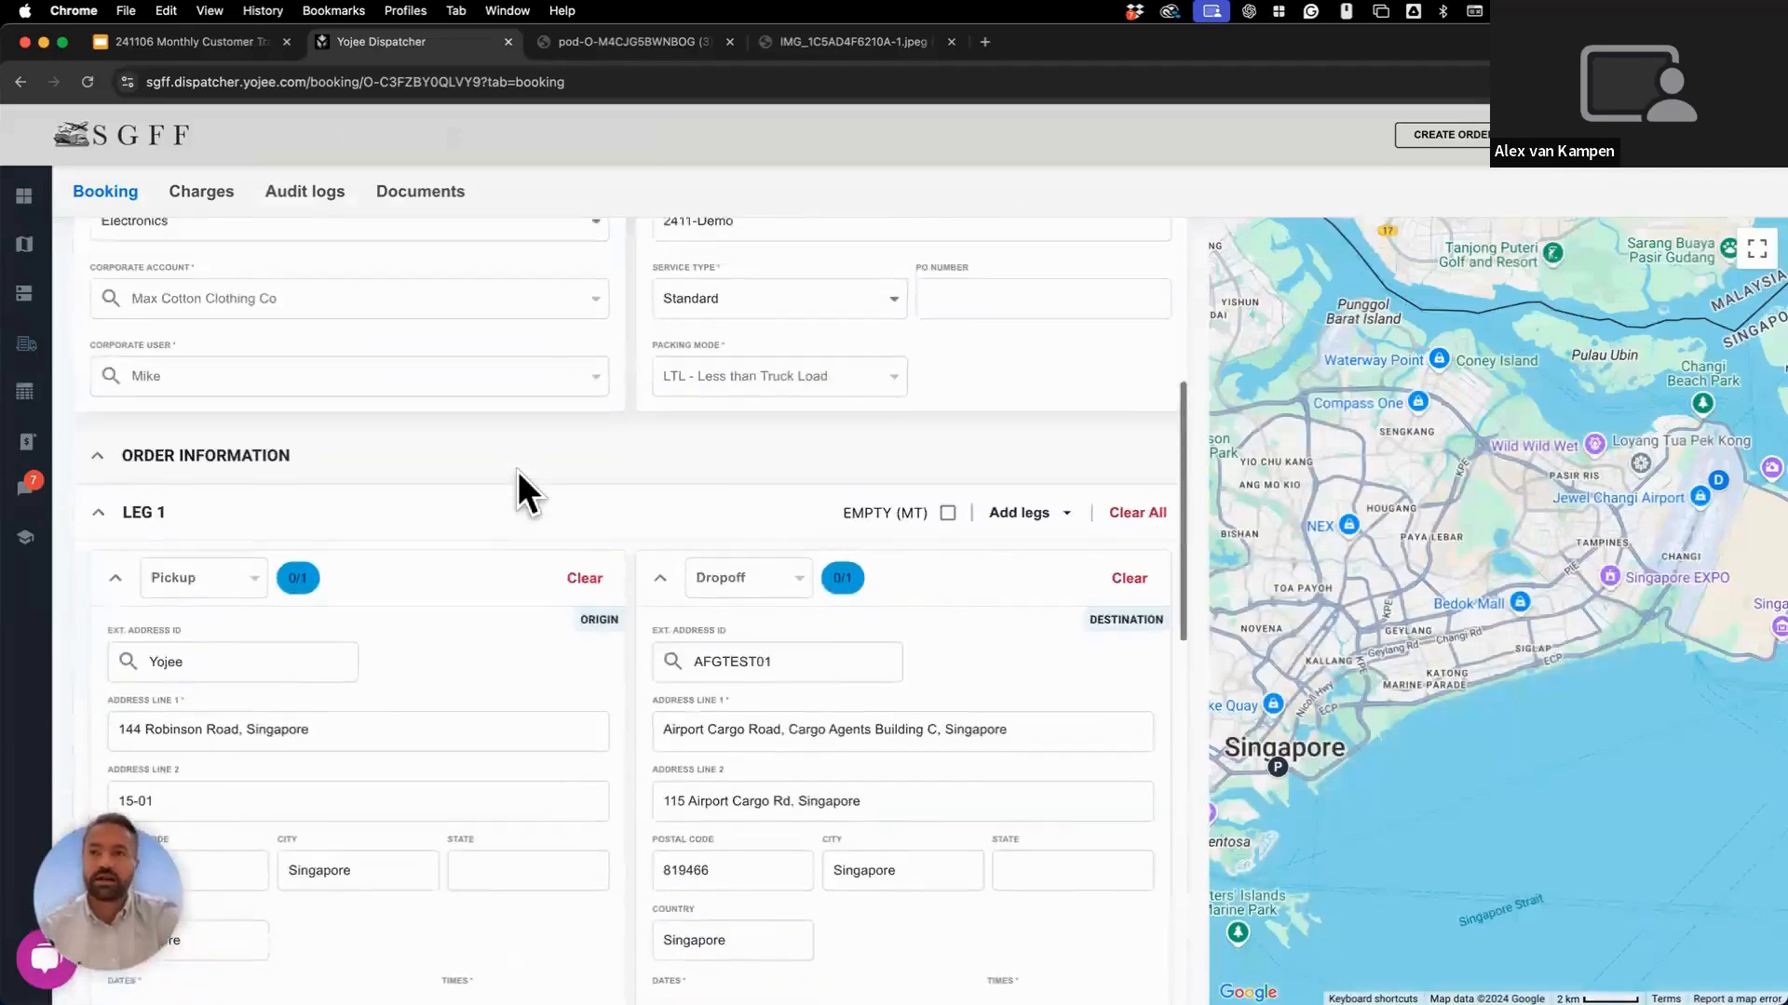
scroll(518, 471, up, 3)
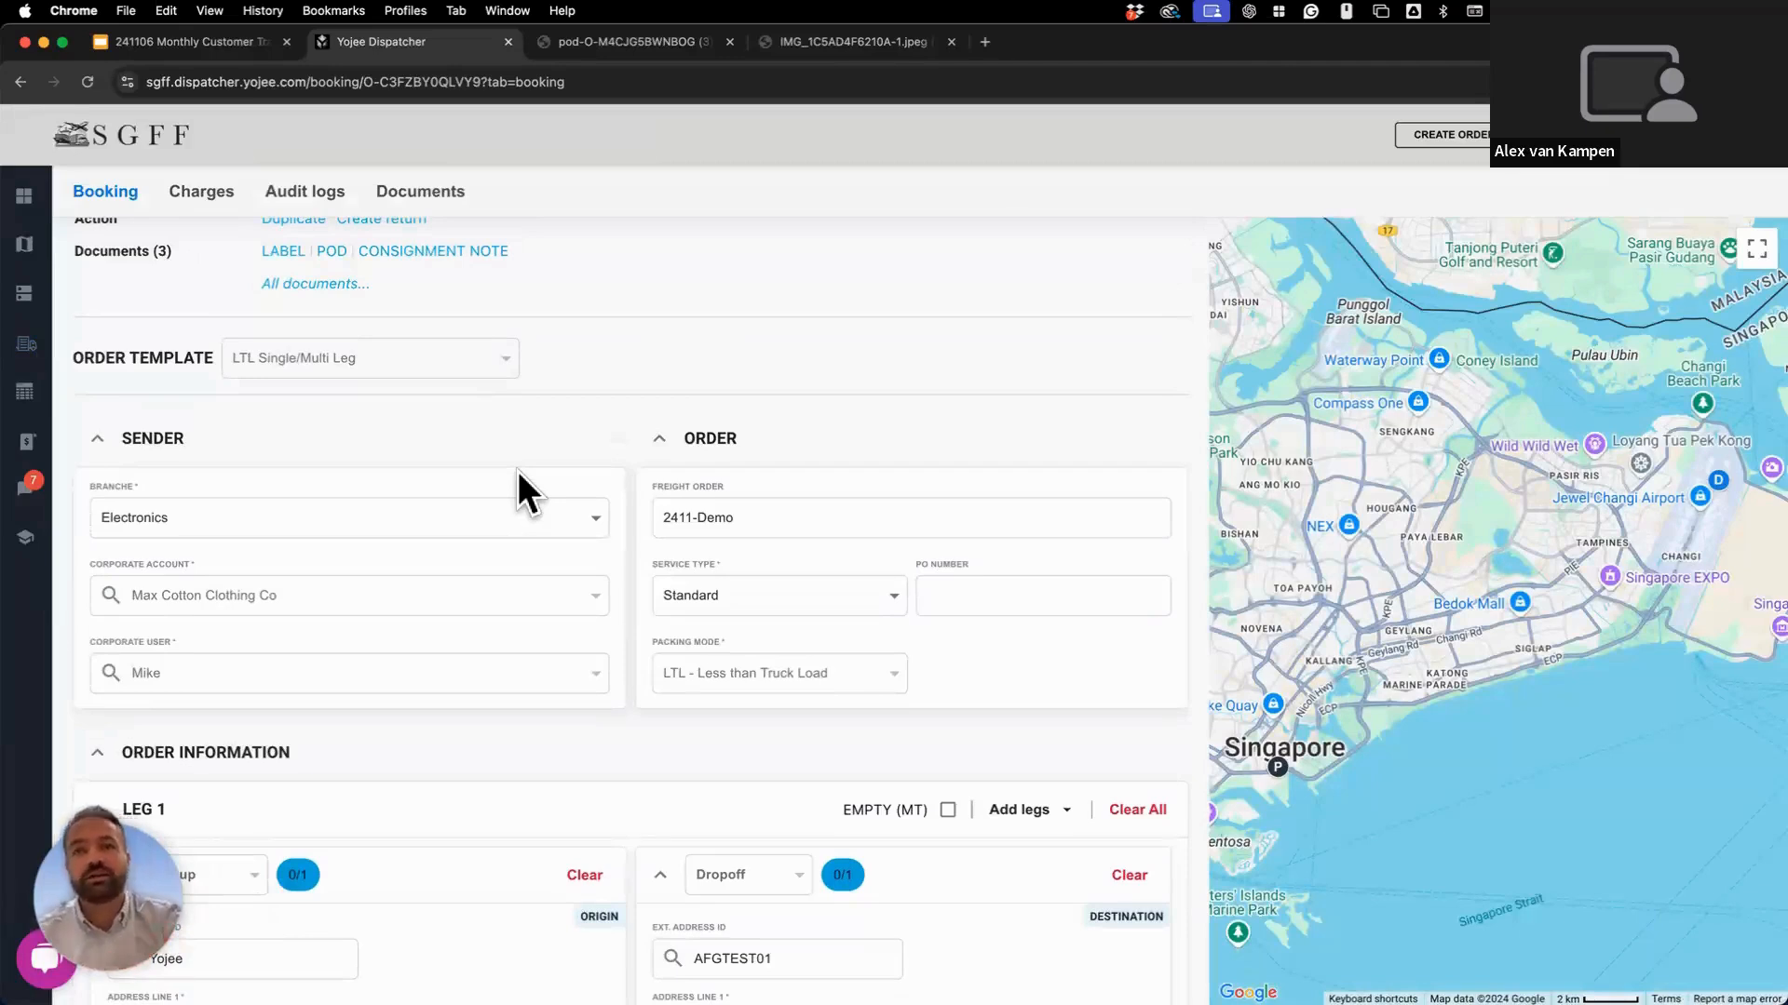
click(427, 249)
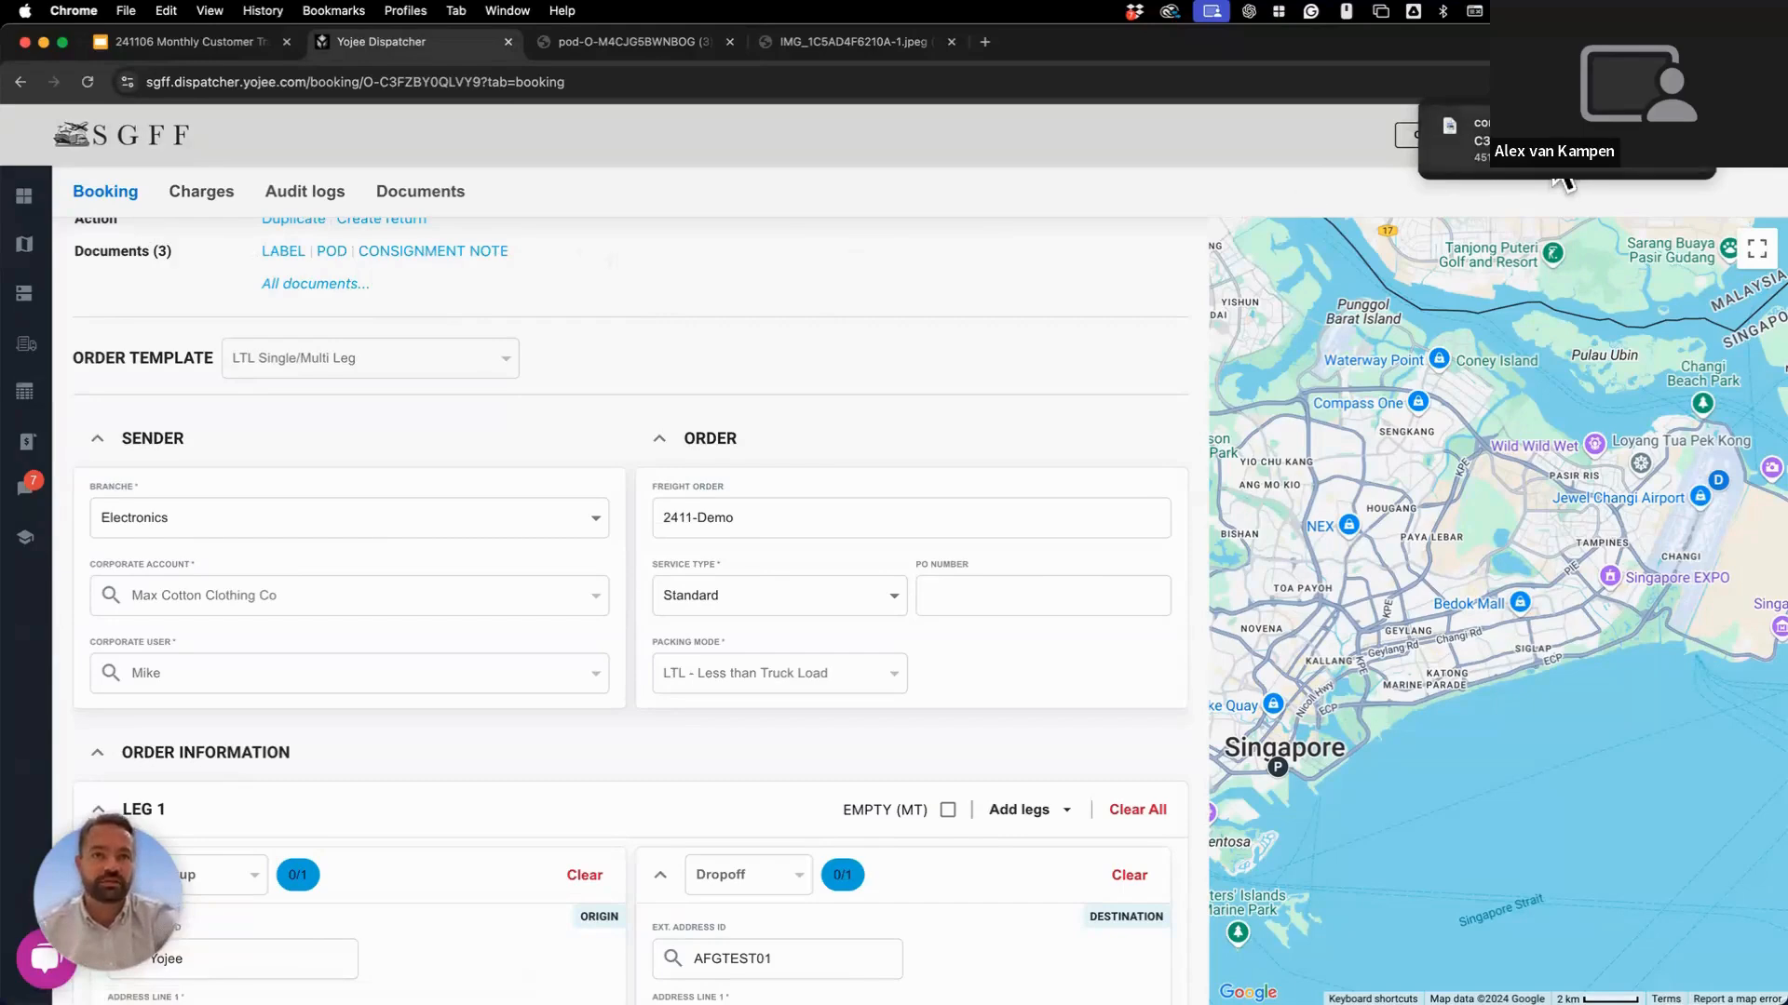
click(1559, 175)
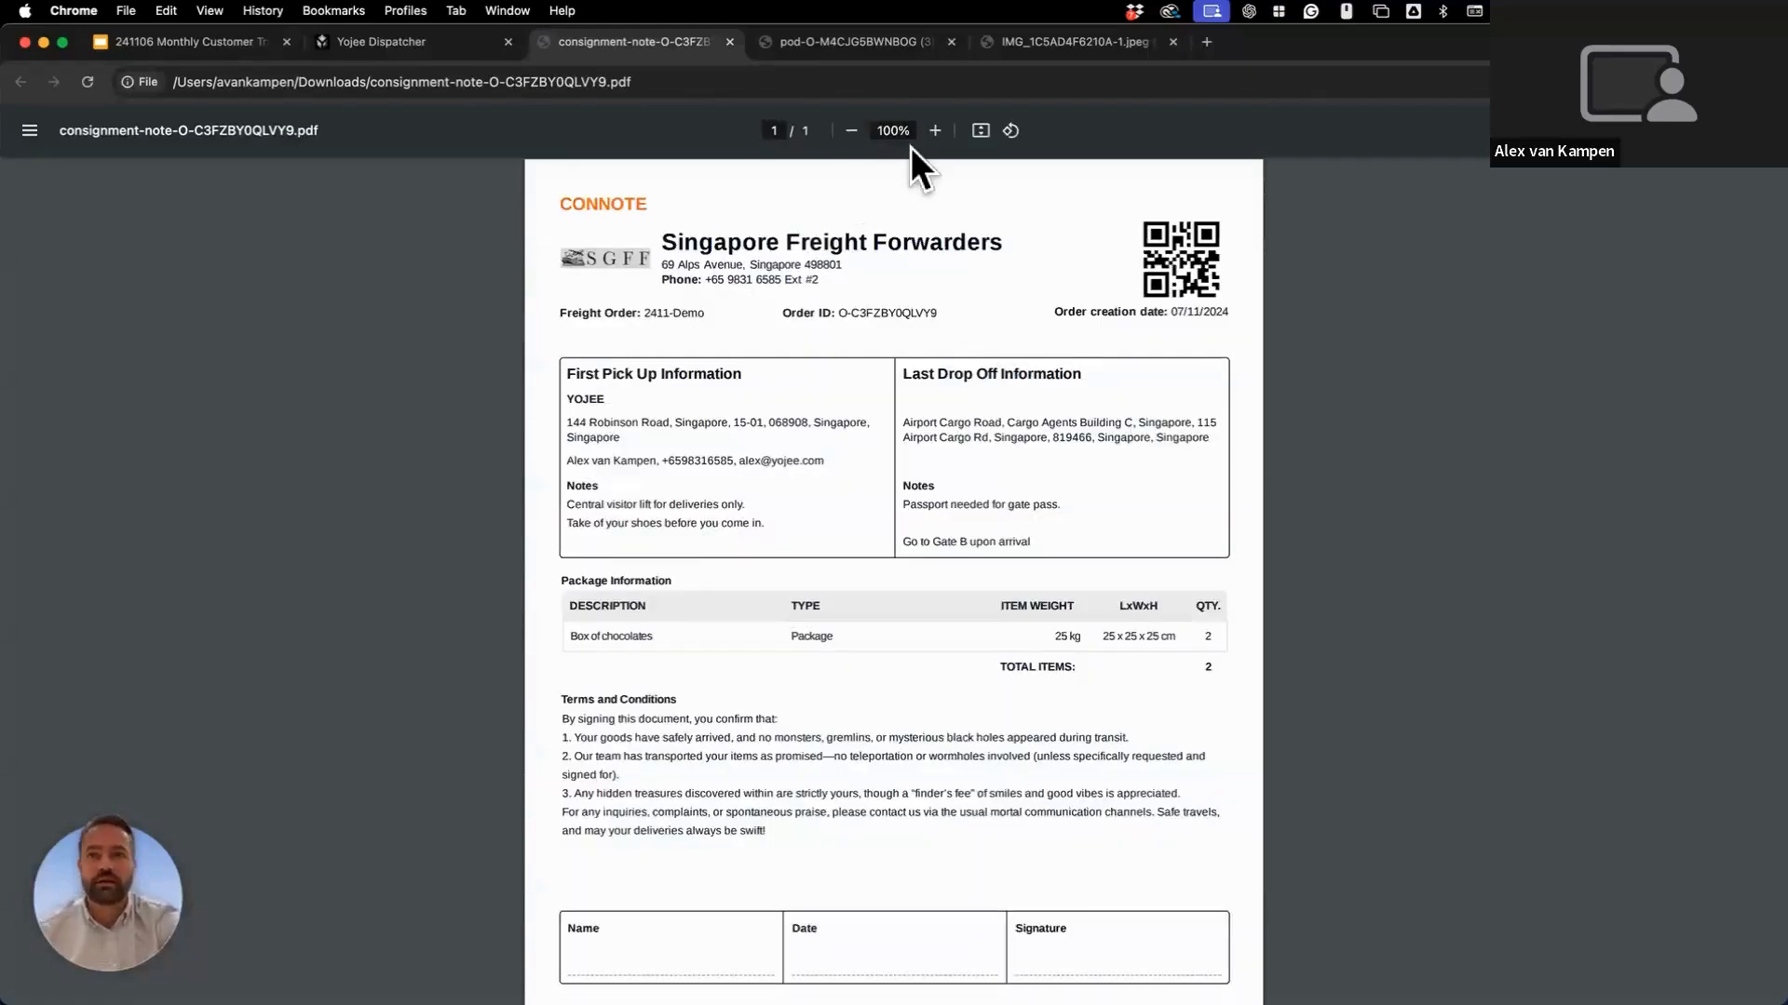
Zoom the consignment note to 125% and check the 'Central visitor lift for deliveries only.' note.
click(934, 130)
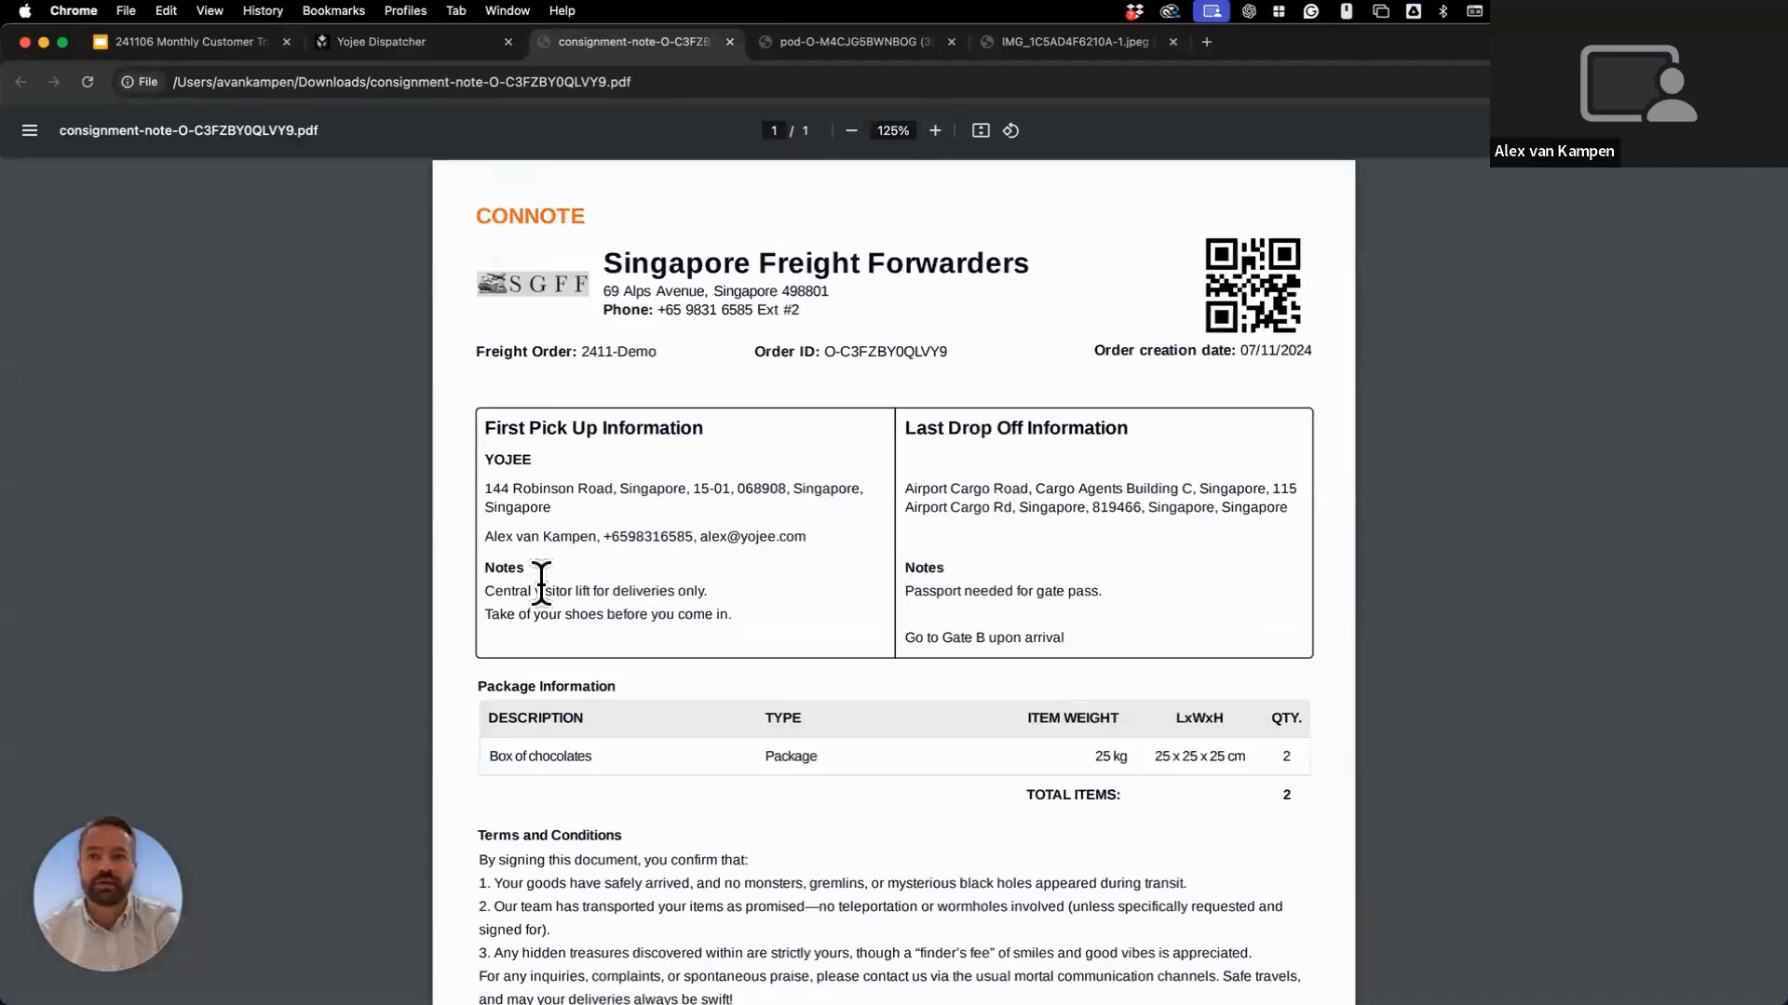
triple_click(723, 612)
click(714, 588)
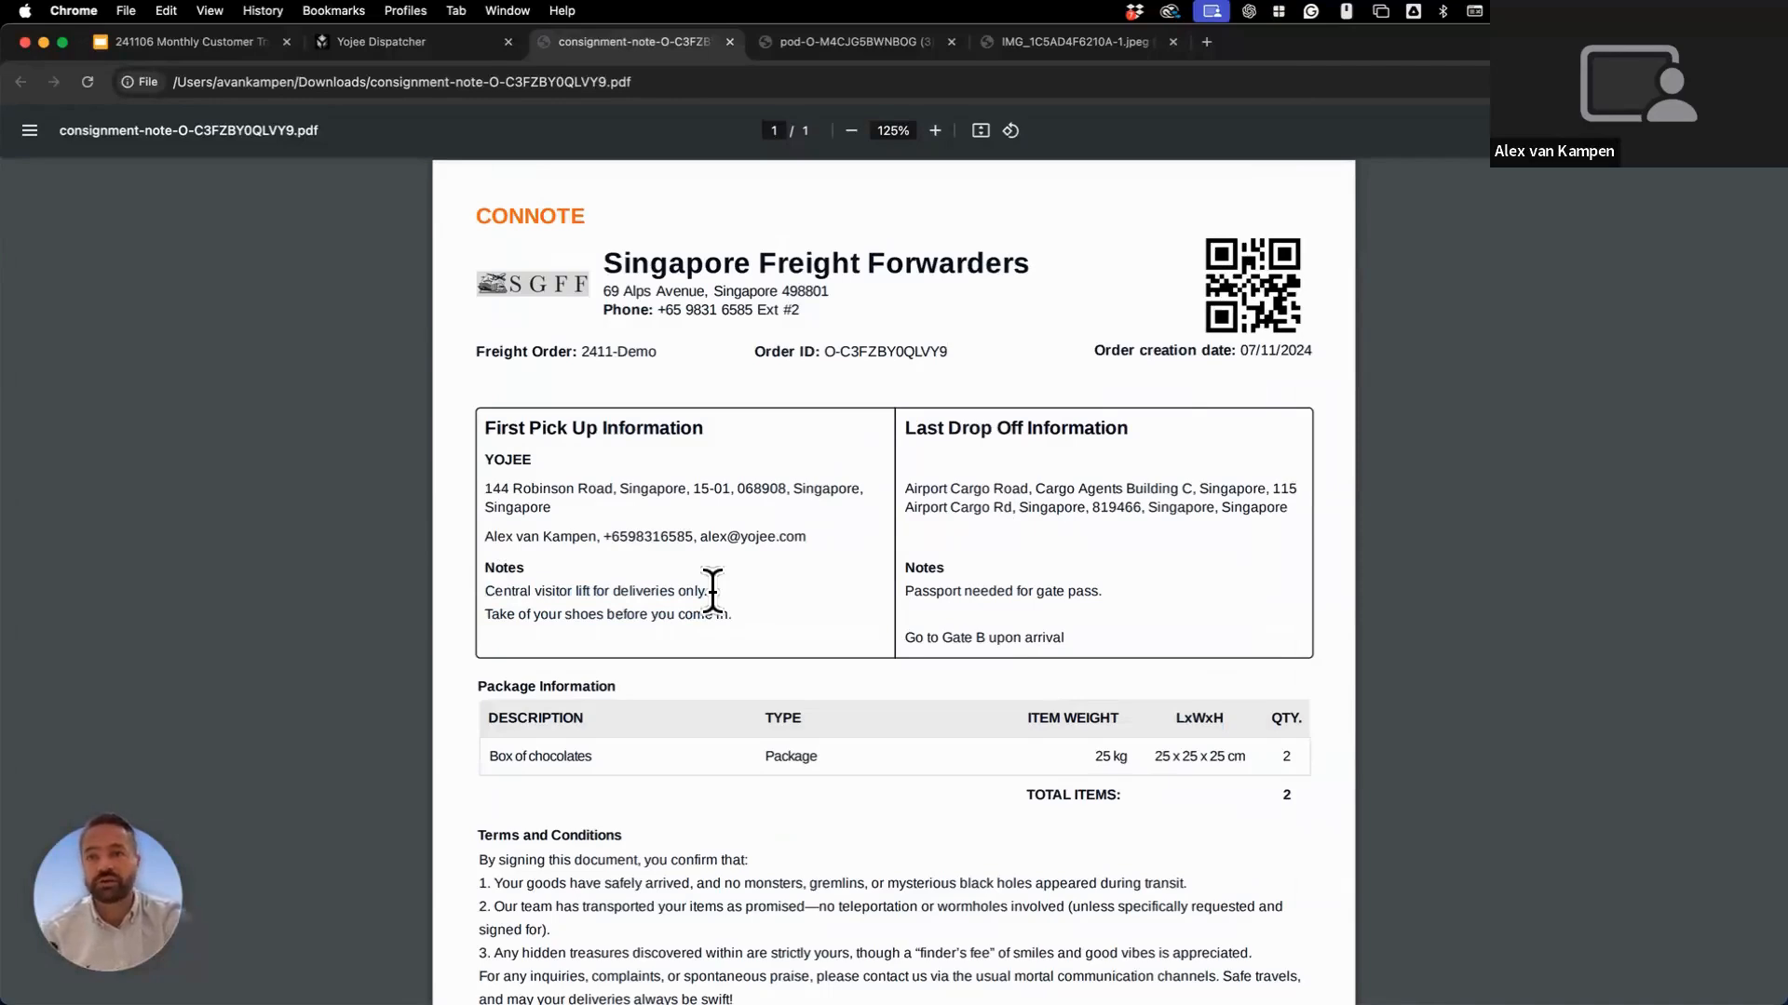
drag(713, 591, 482, 590)
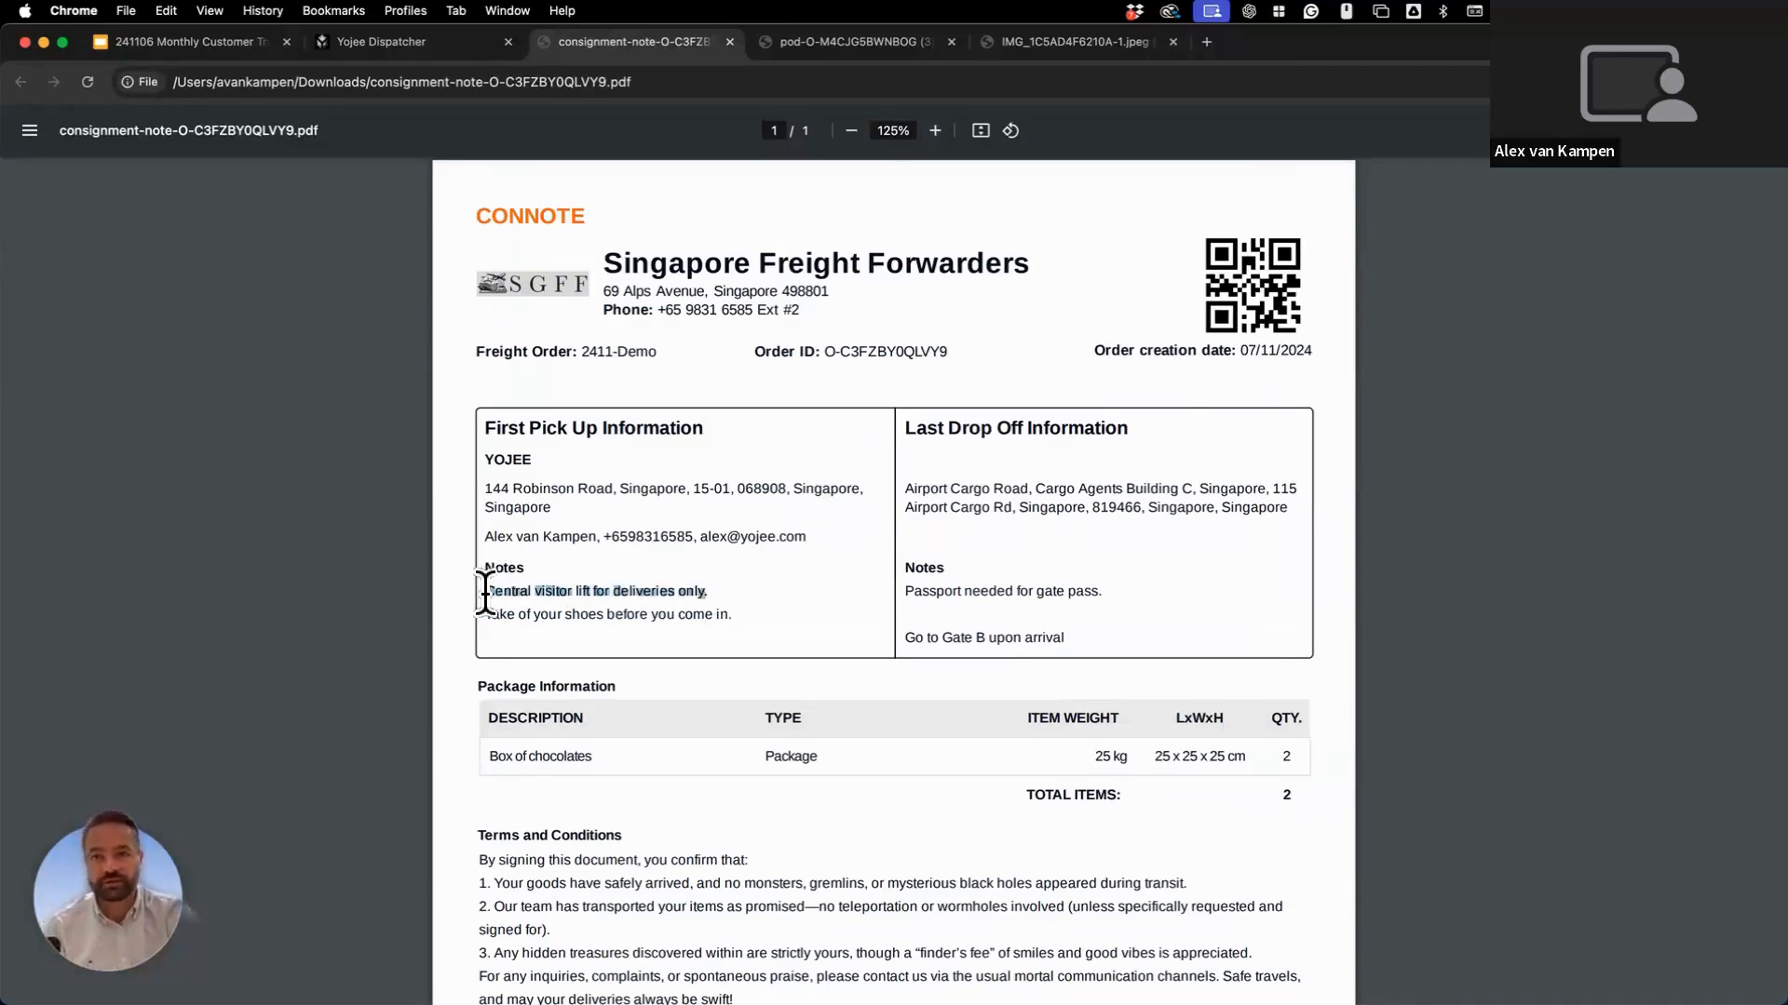
click(485, 592)
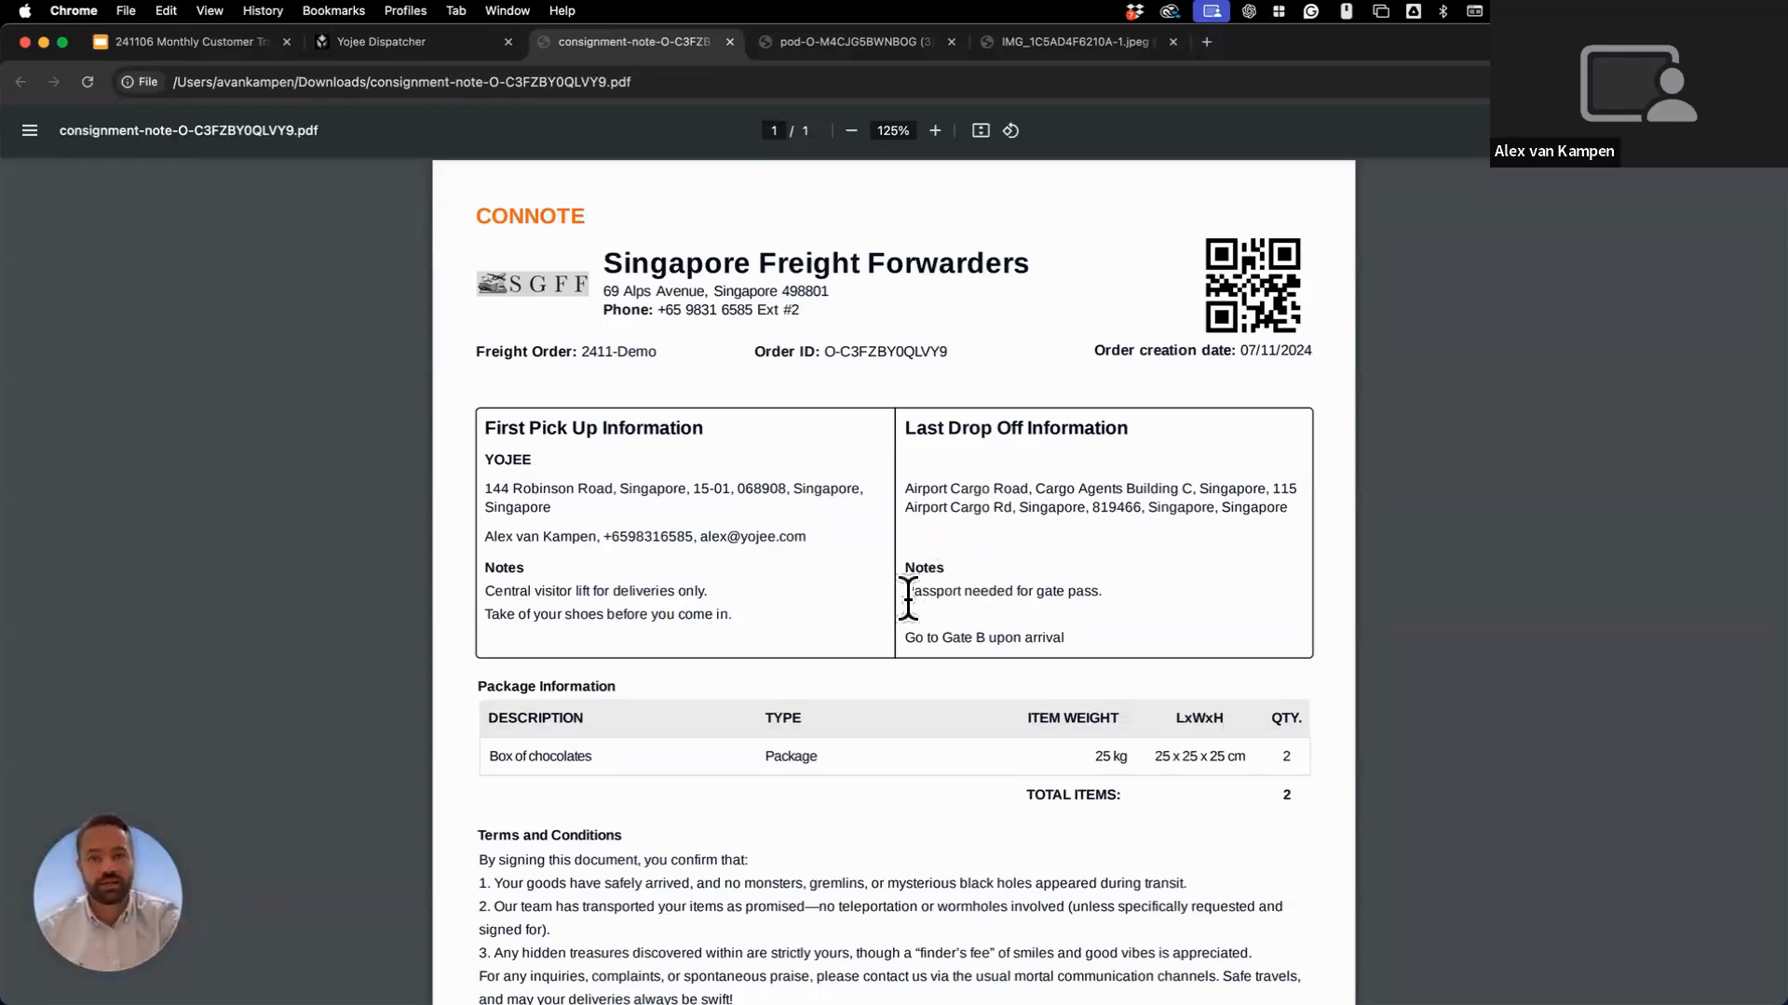
Scroll through the consignment note, exit full screen and switch to the proof-of-delivery PDF.
scroll(909, 597, down, 1)
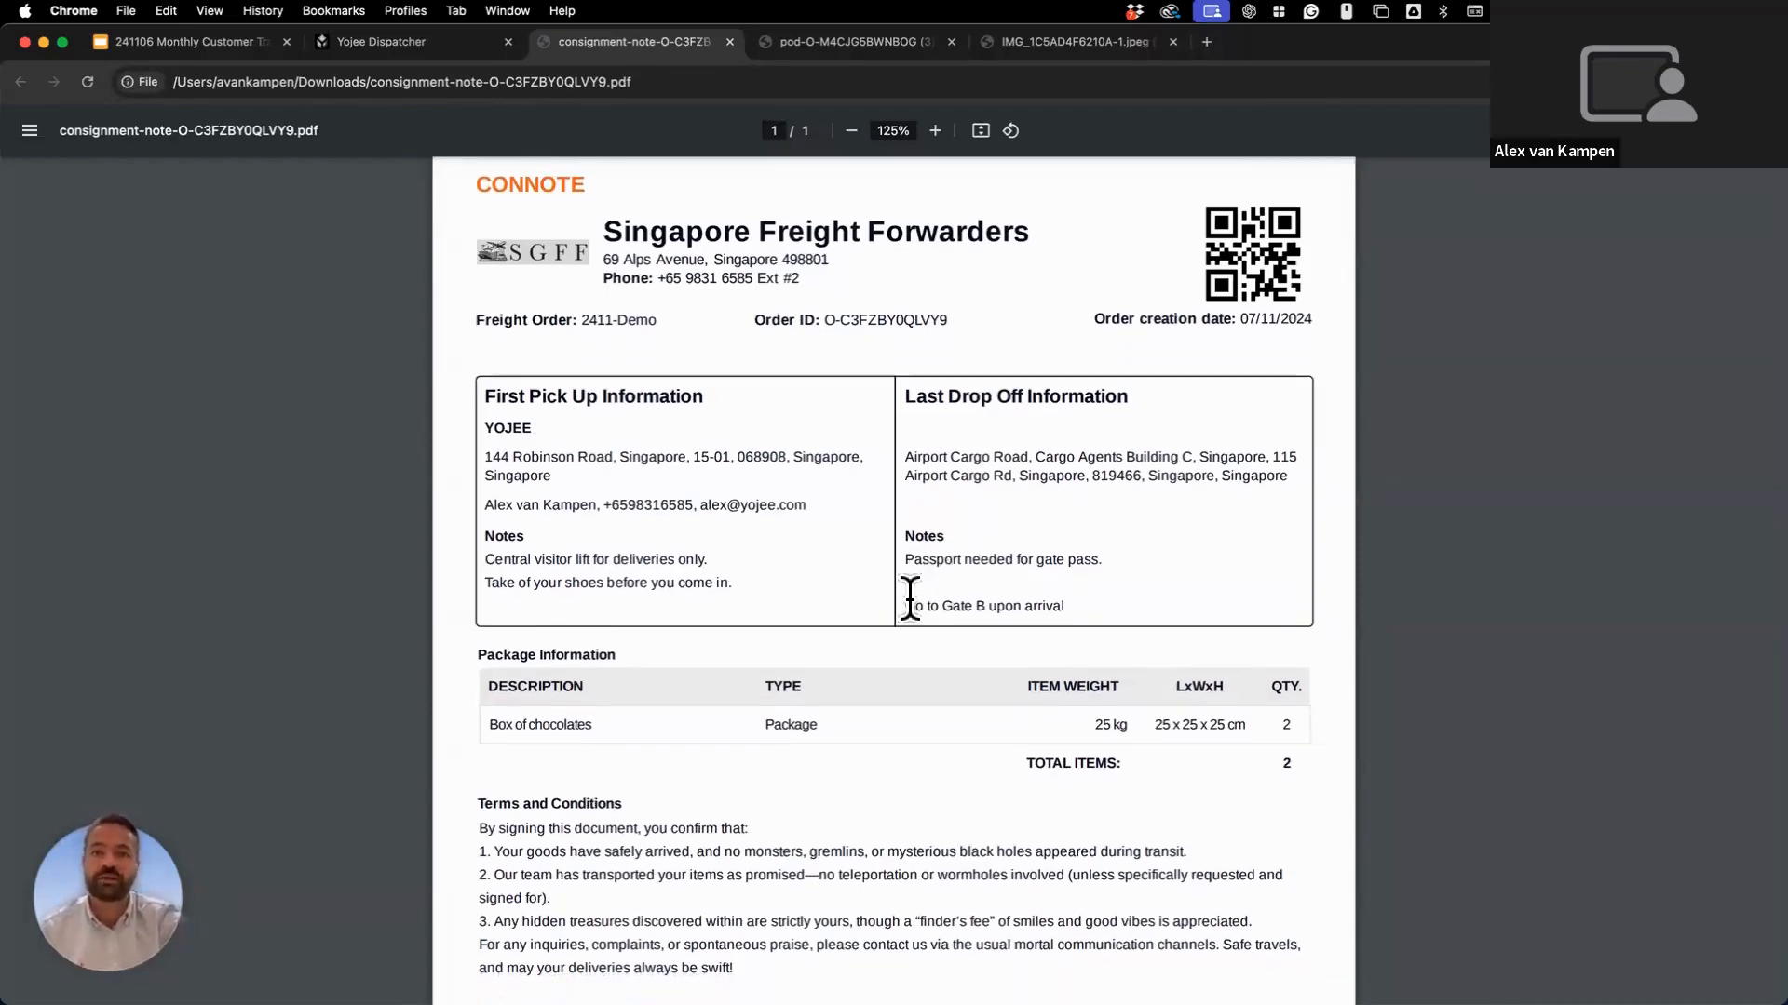
scroll(909, 597, down, 1)
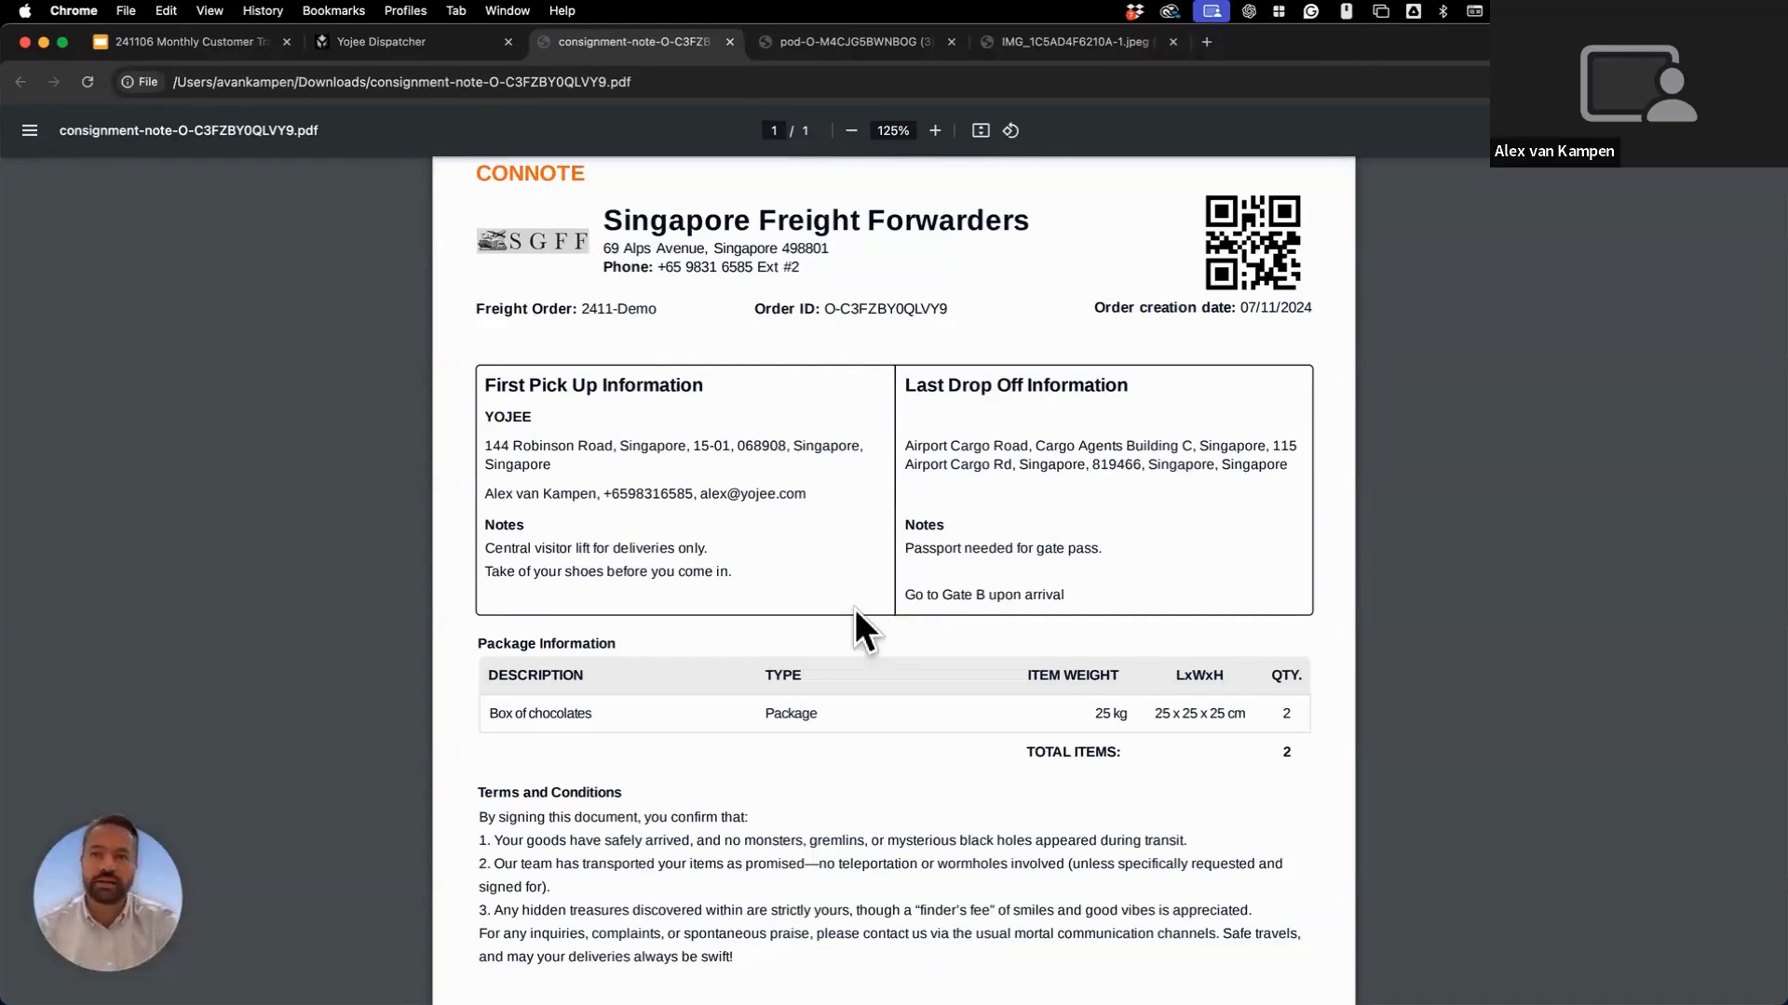
scroll(854, 609, up, 1)
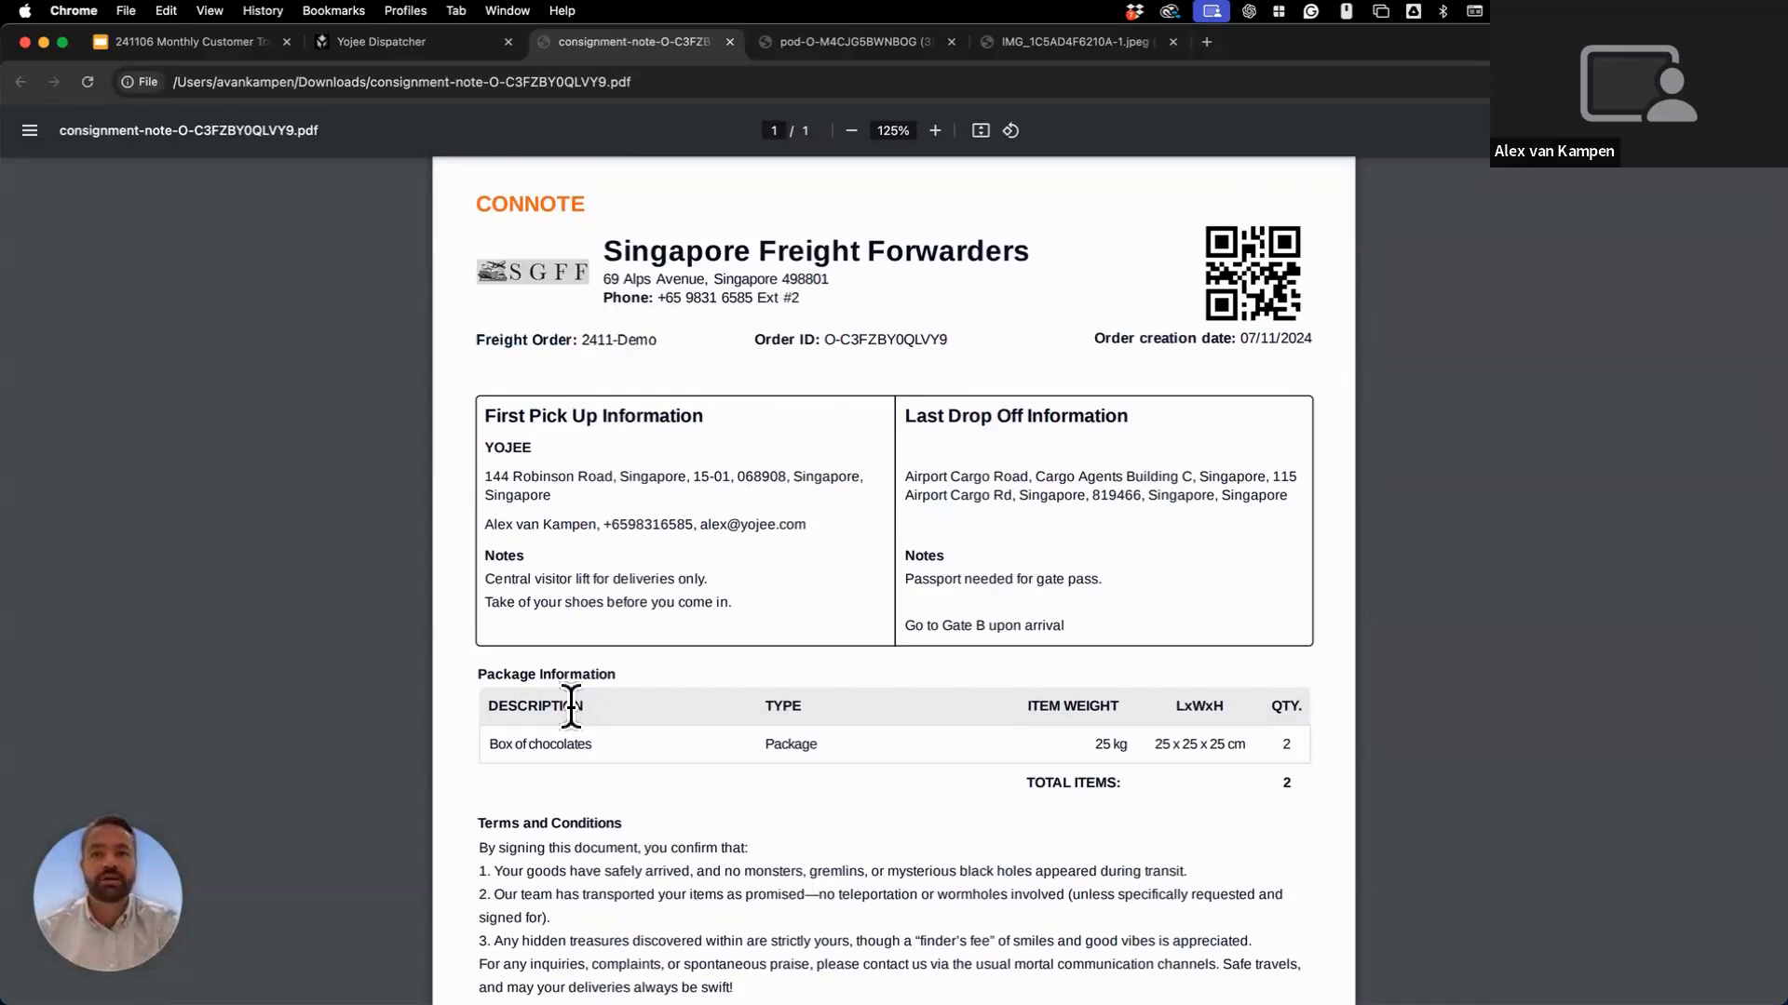
scroll(789, 737, down, 1)
scroll(789, 738, down, 2)
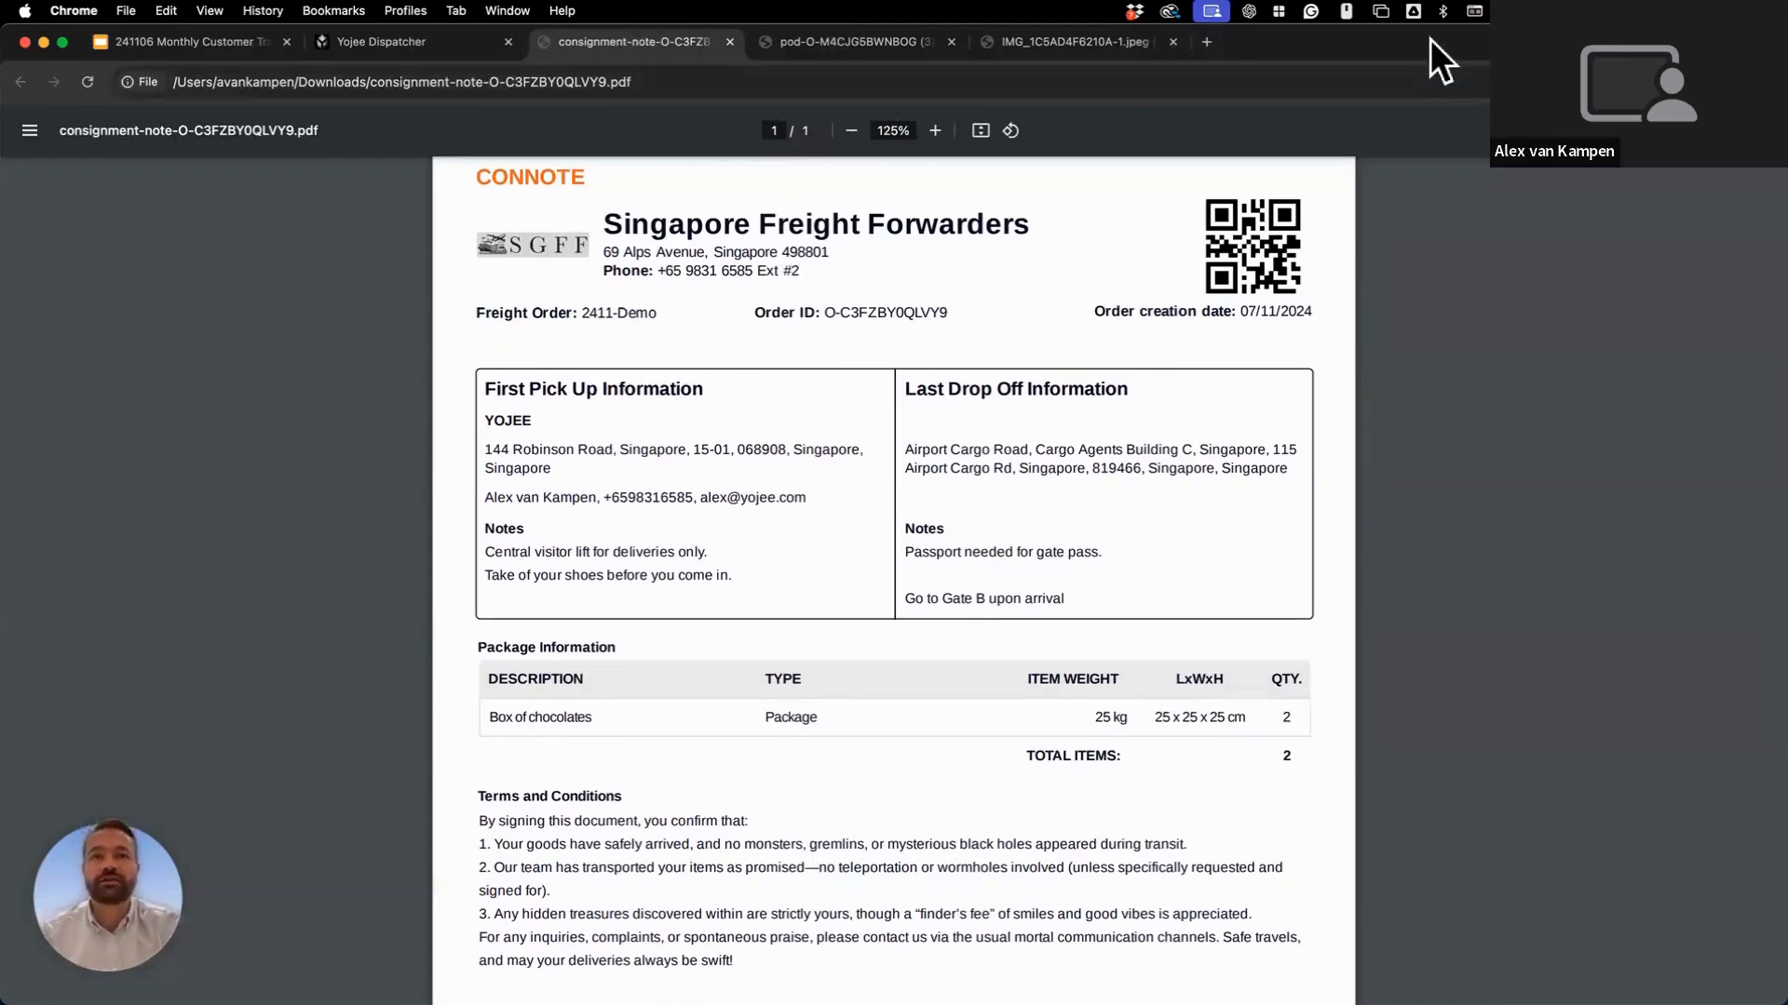
mouse_move(1430, 39)
mouse_down()
mouse_move(1422, 179)
mouse_move(1443, 62)
mouse_up()
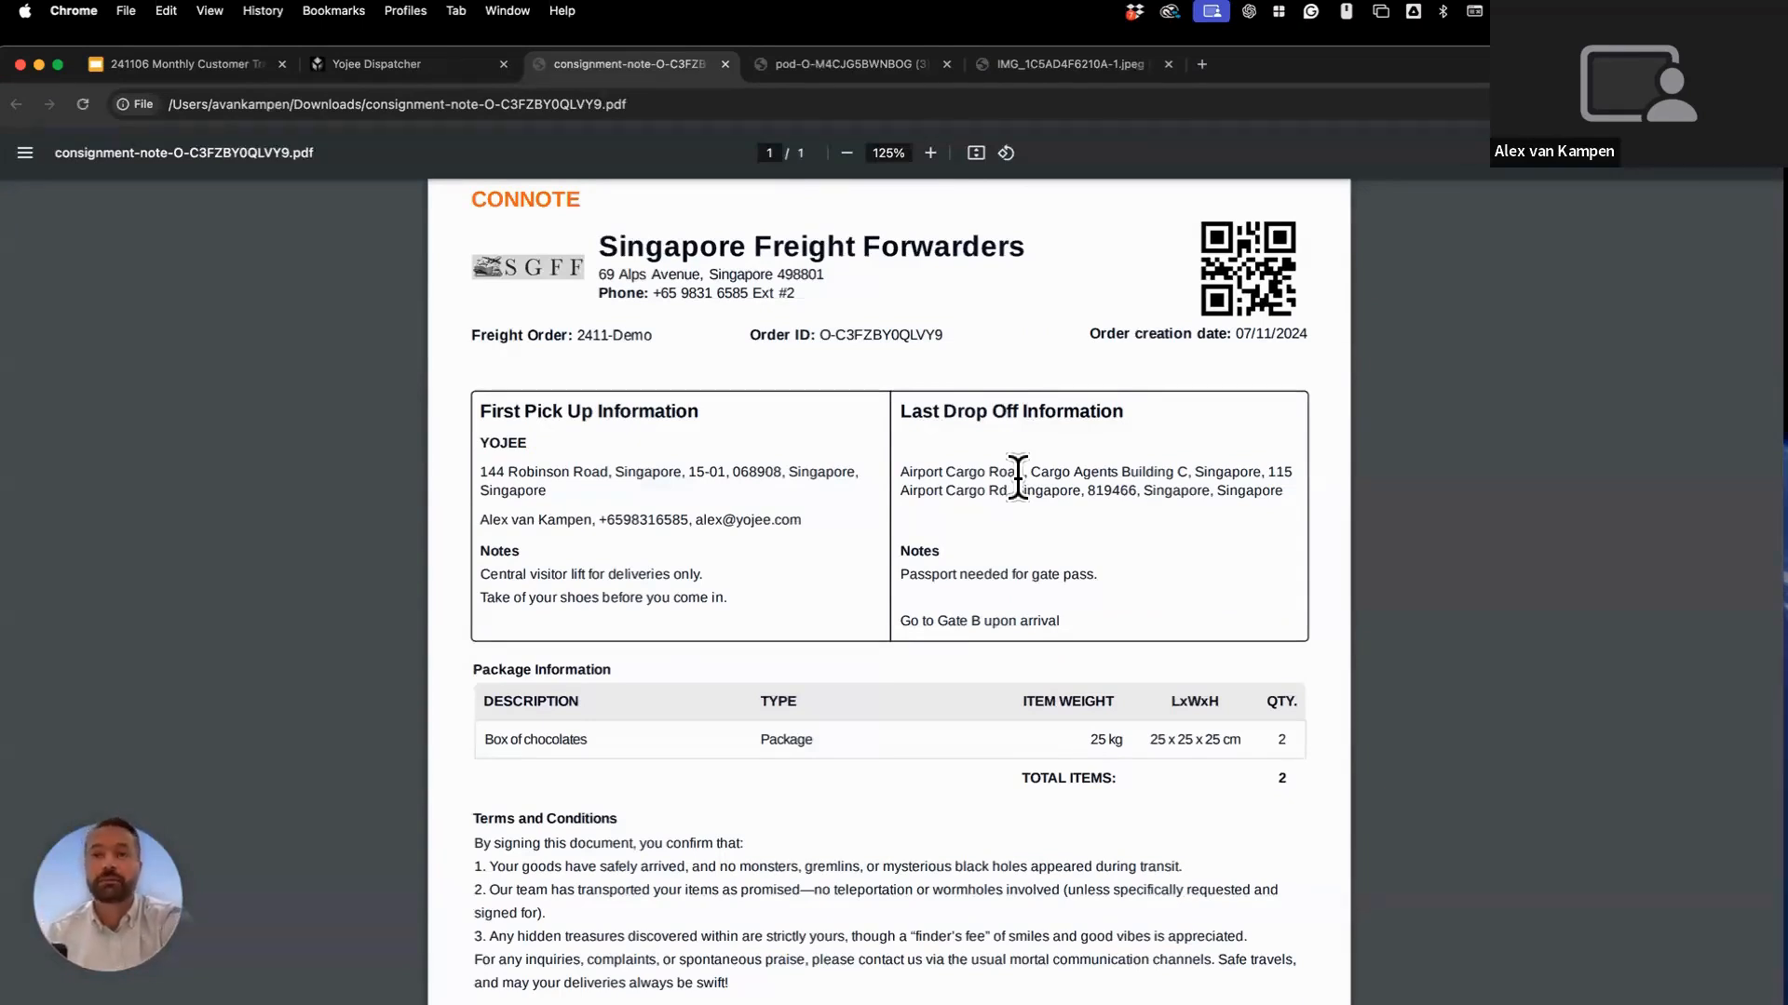
key(ctrl+Tab)
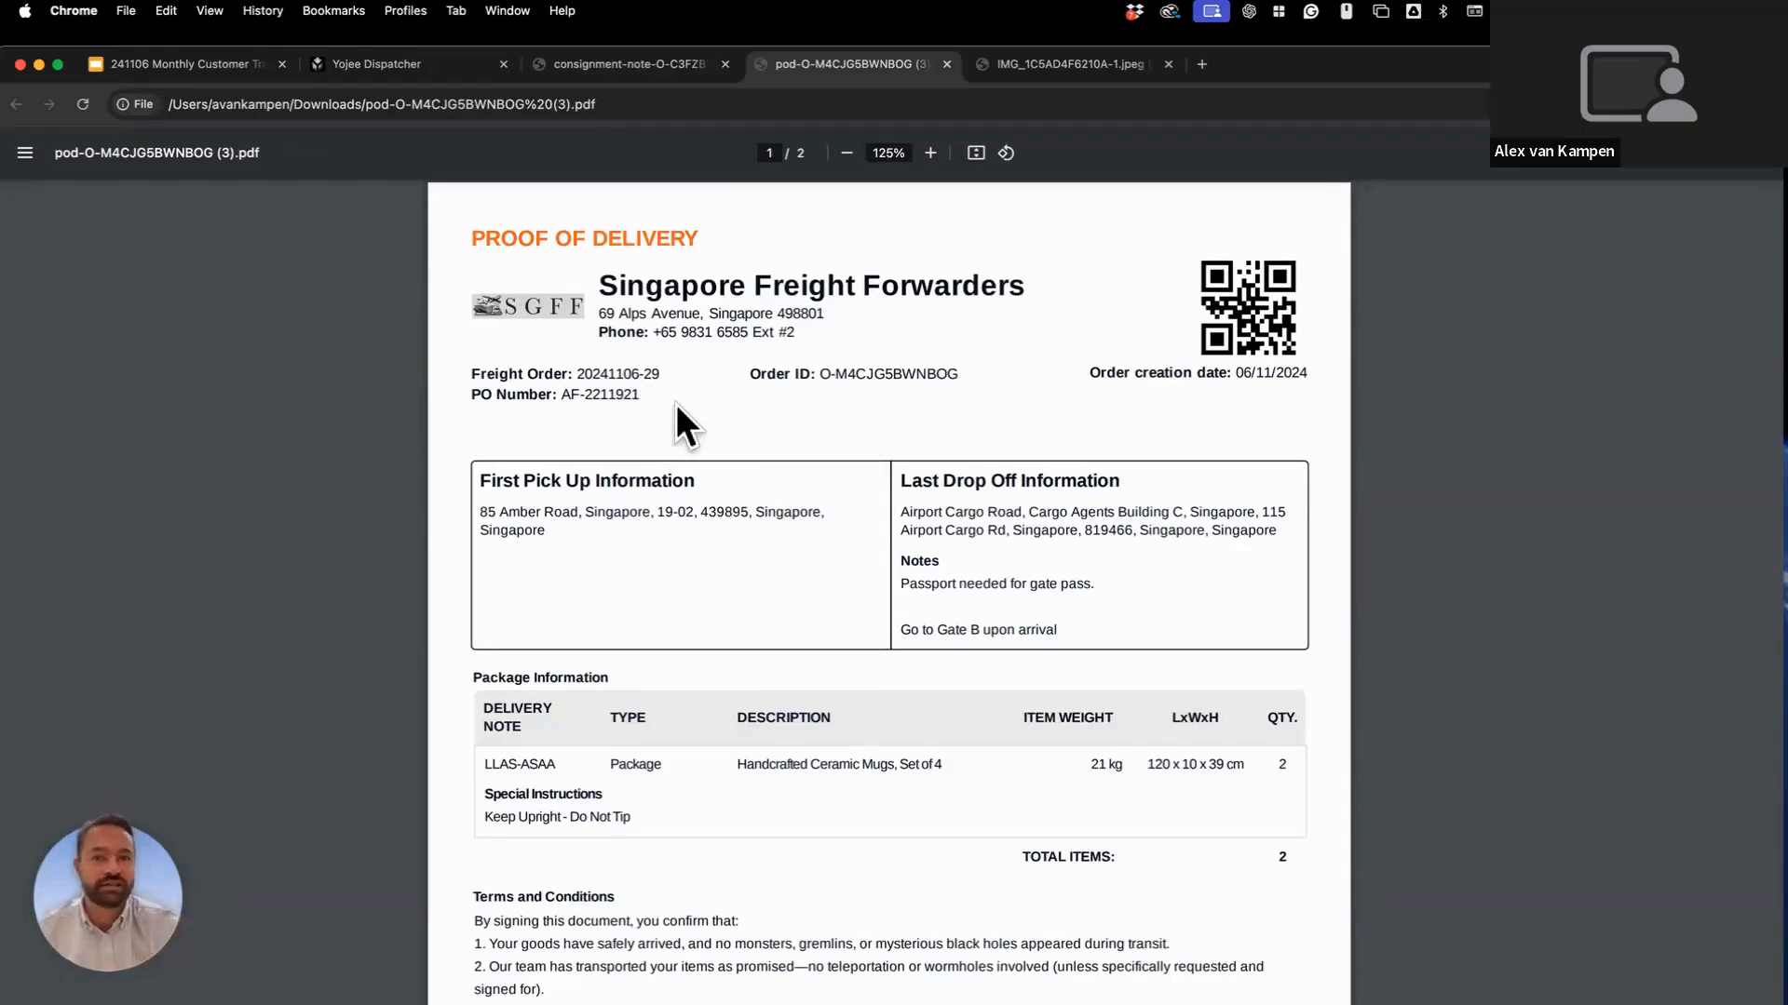
Flip back to the consignment note for comparison, then return to the proof-of-delivery PDF.
key(ctrl+shift+Tab)
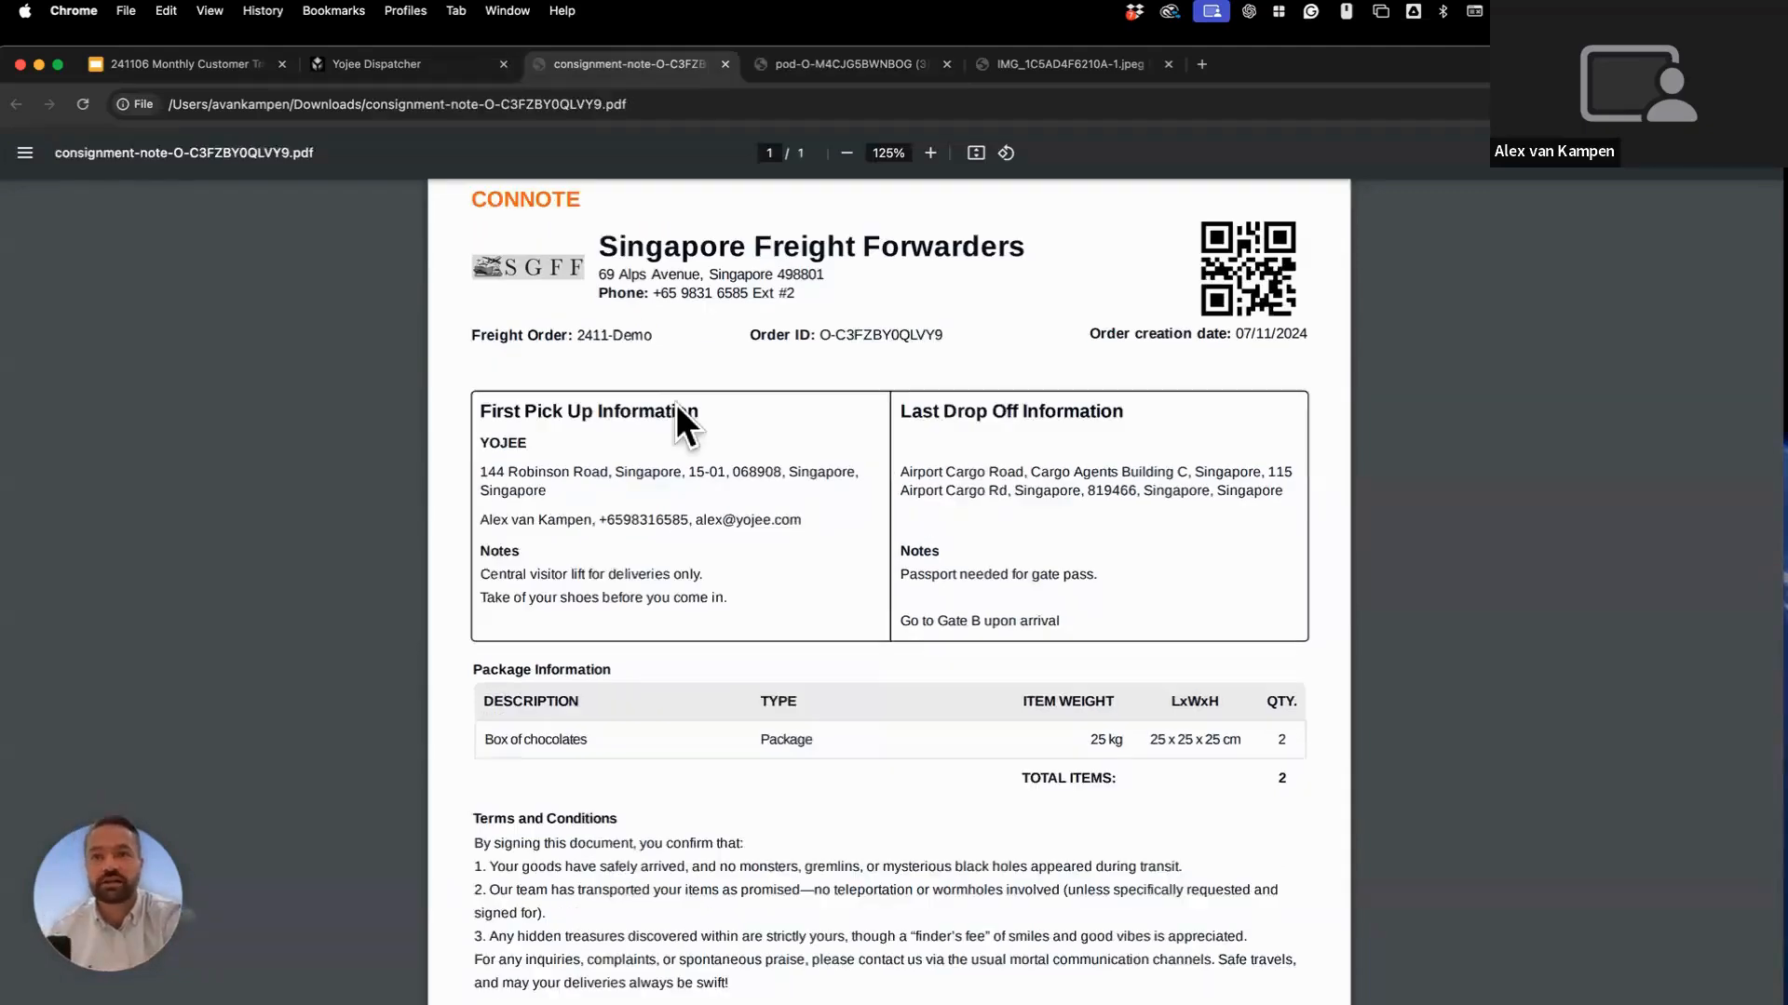
scroll(676, 409, up, 1)
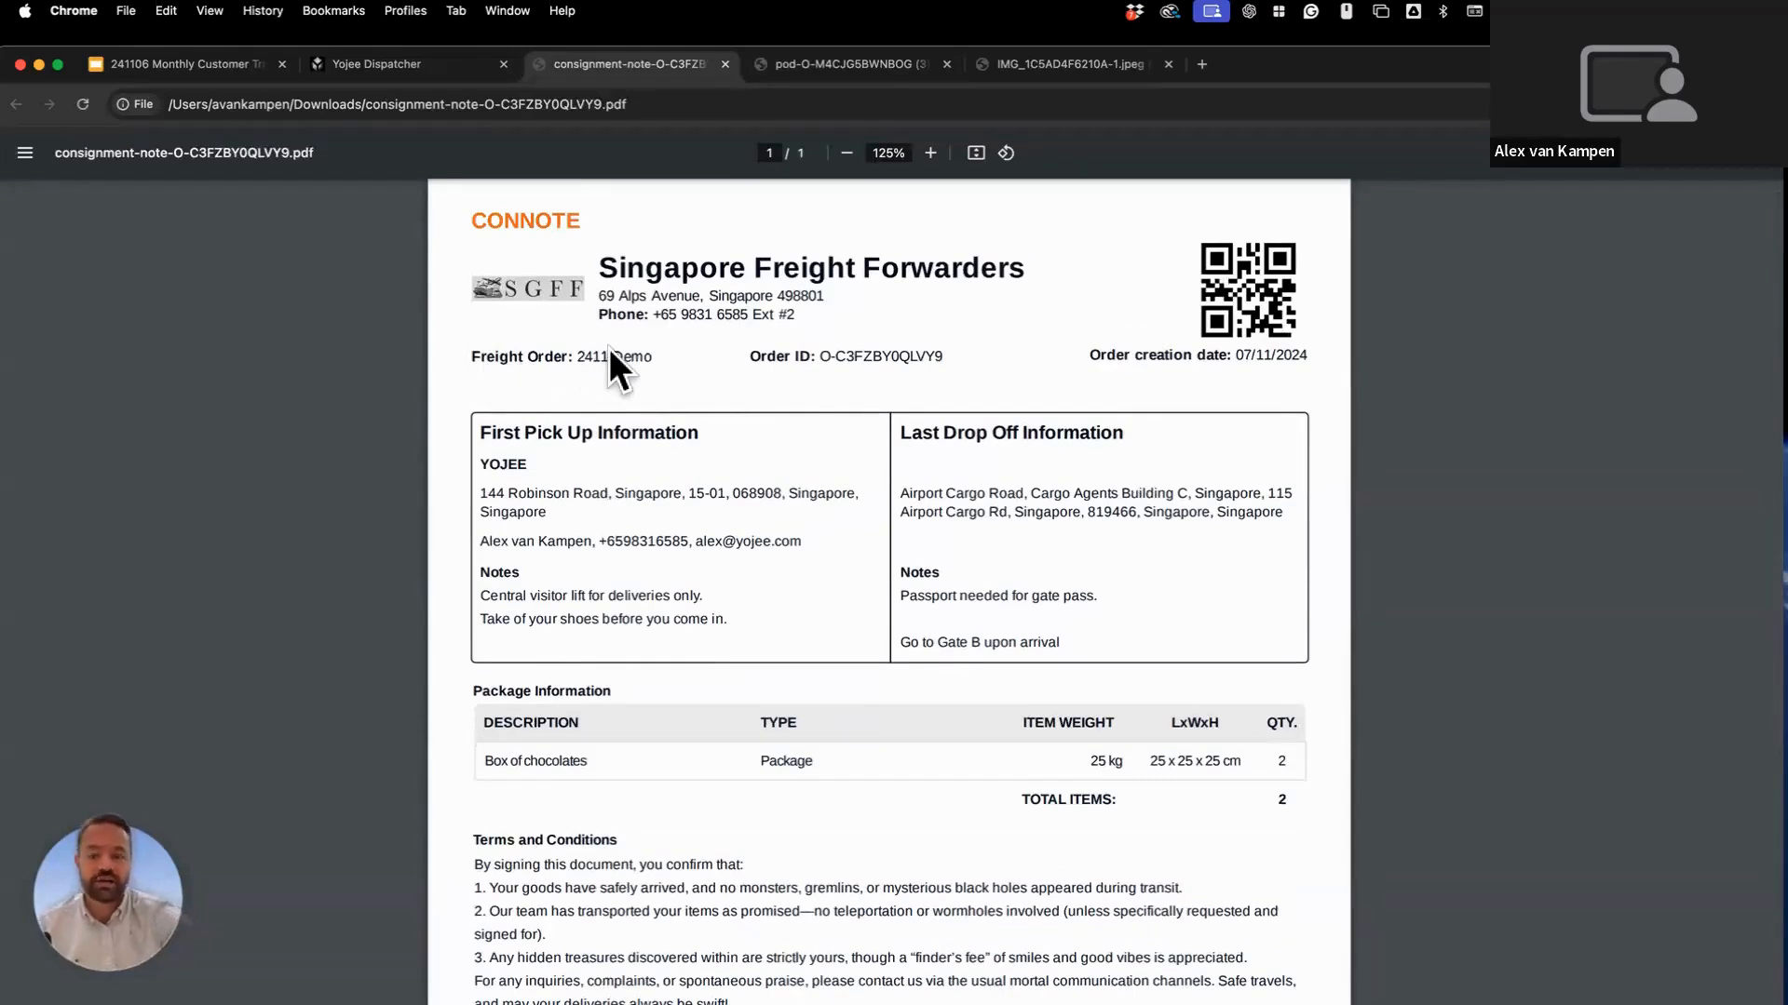
key(ctrl+Tab)
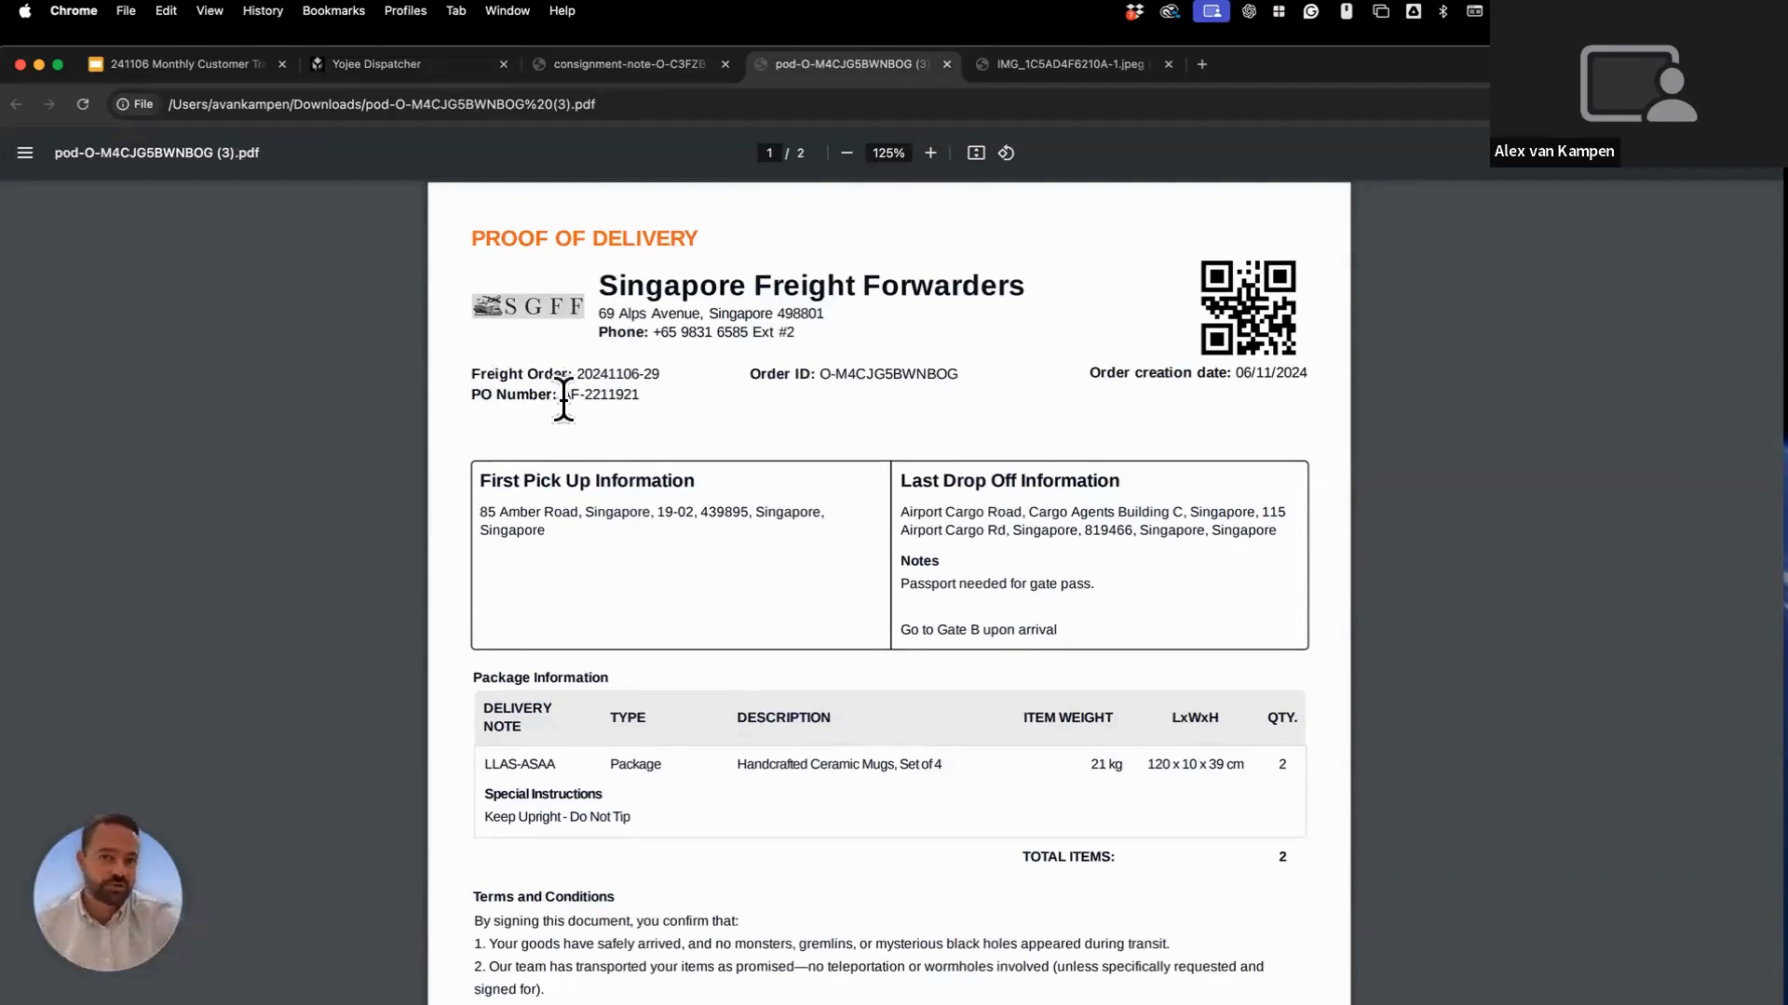
Scroll the proof of delivery down to page 2's Task 2 Dropoff signature and parcel photos.
scroll(589, 404, down, 1)
scroll(591, 403, down, 1)
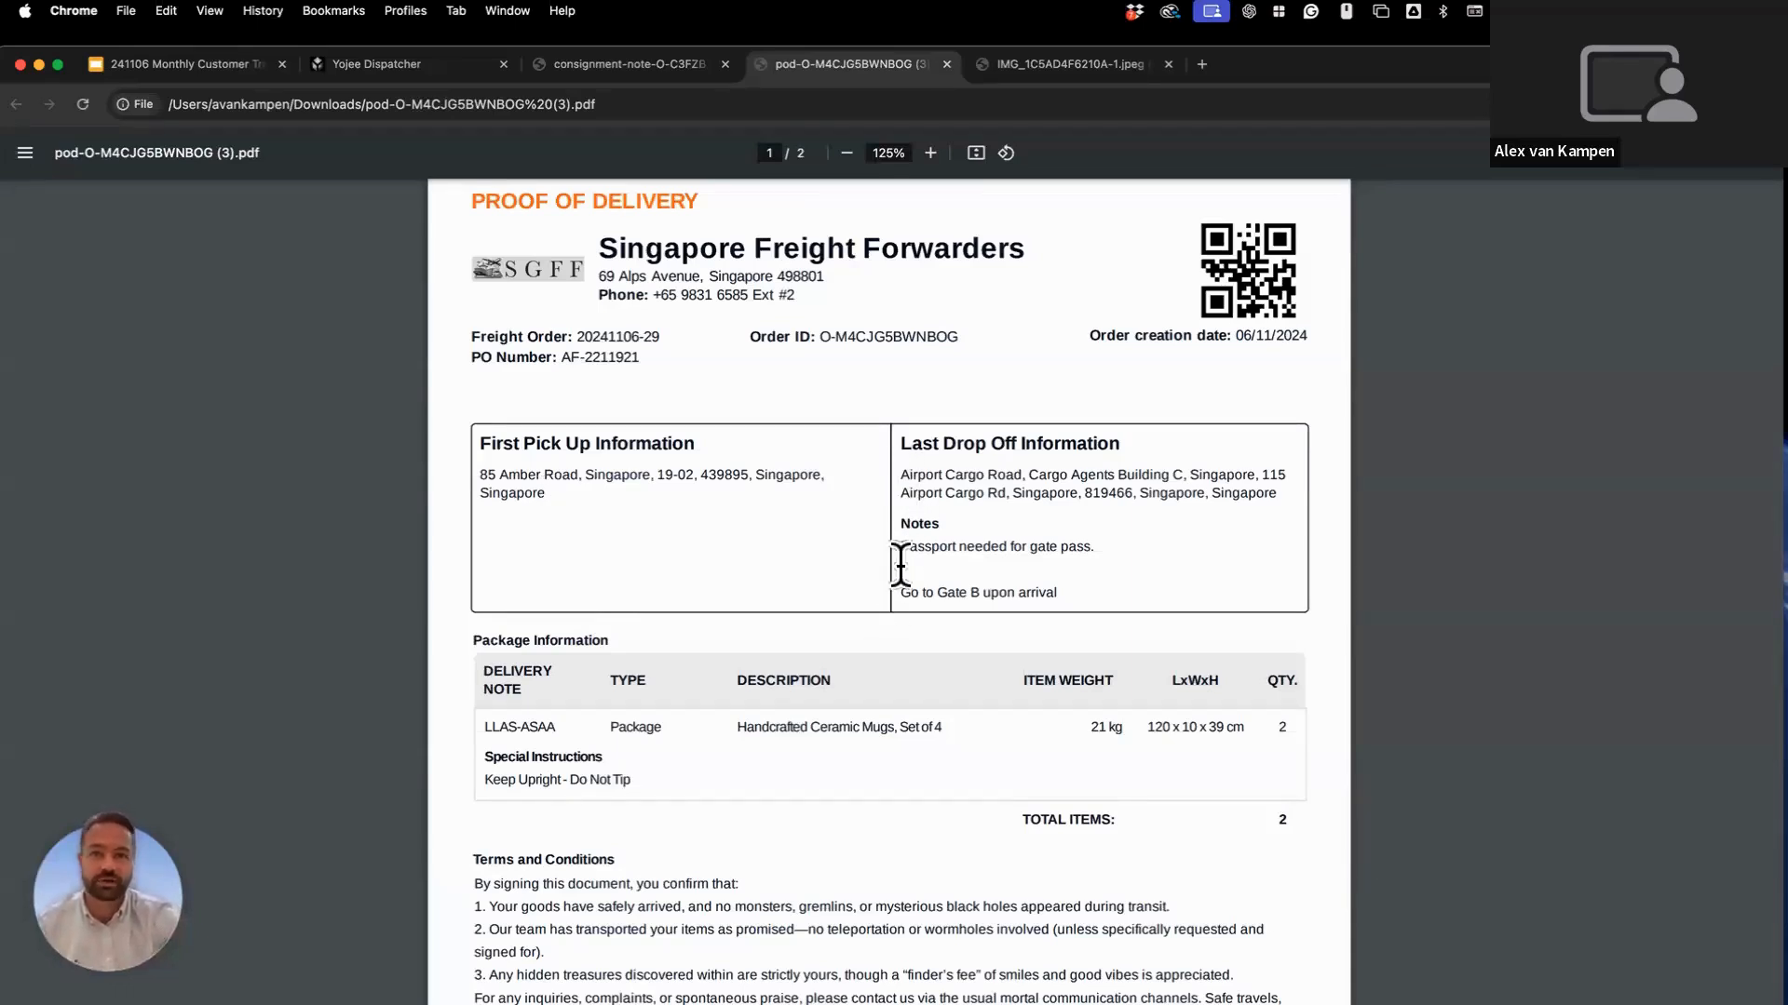
scroll(900, 566, down, 1)
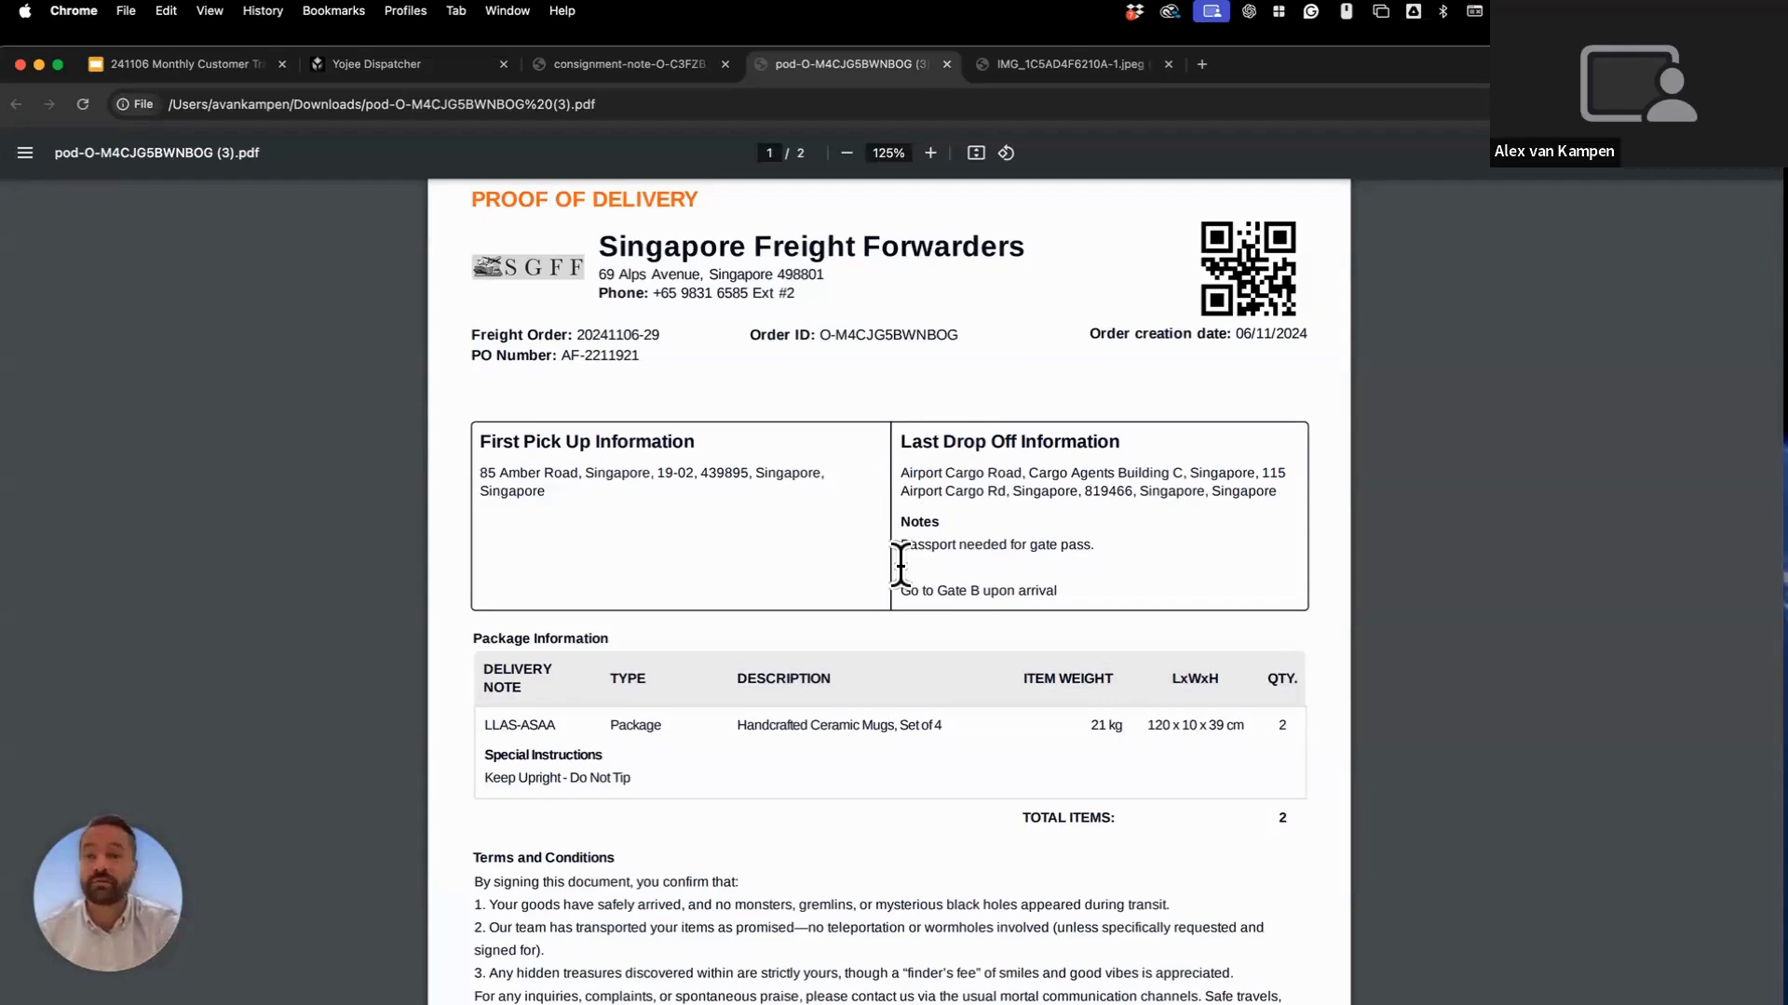
scroll(900, 566, down, 2)
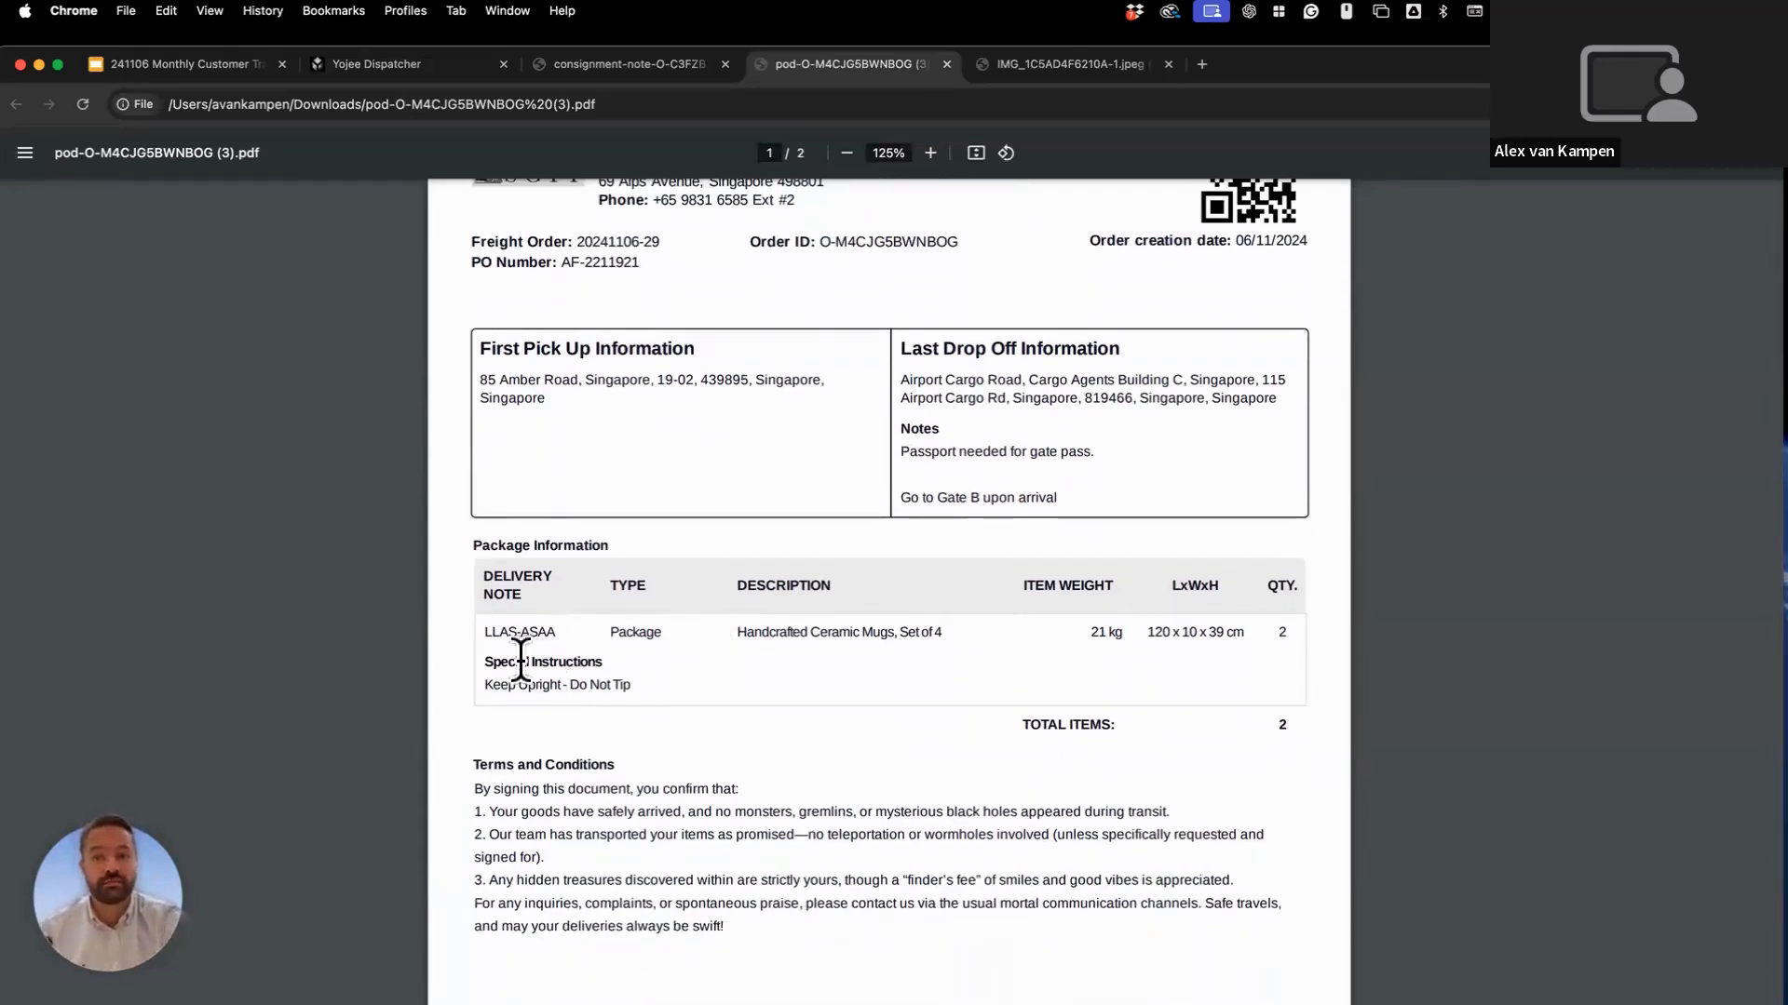
scroll(520, 661, down, 1)
scroll(521, 661, down, 2)
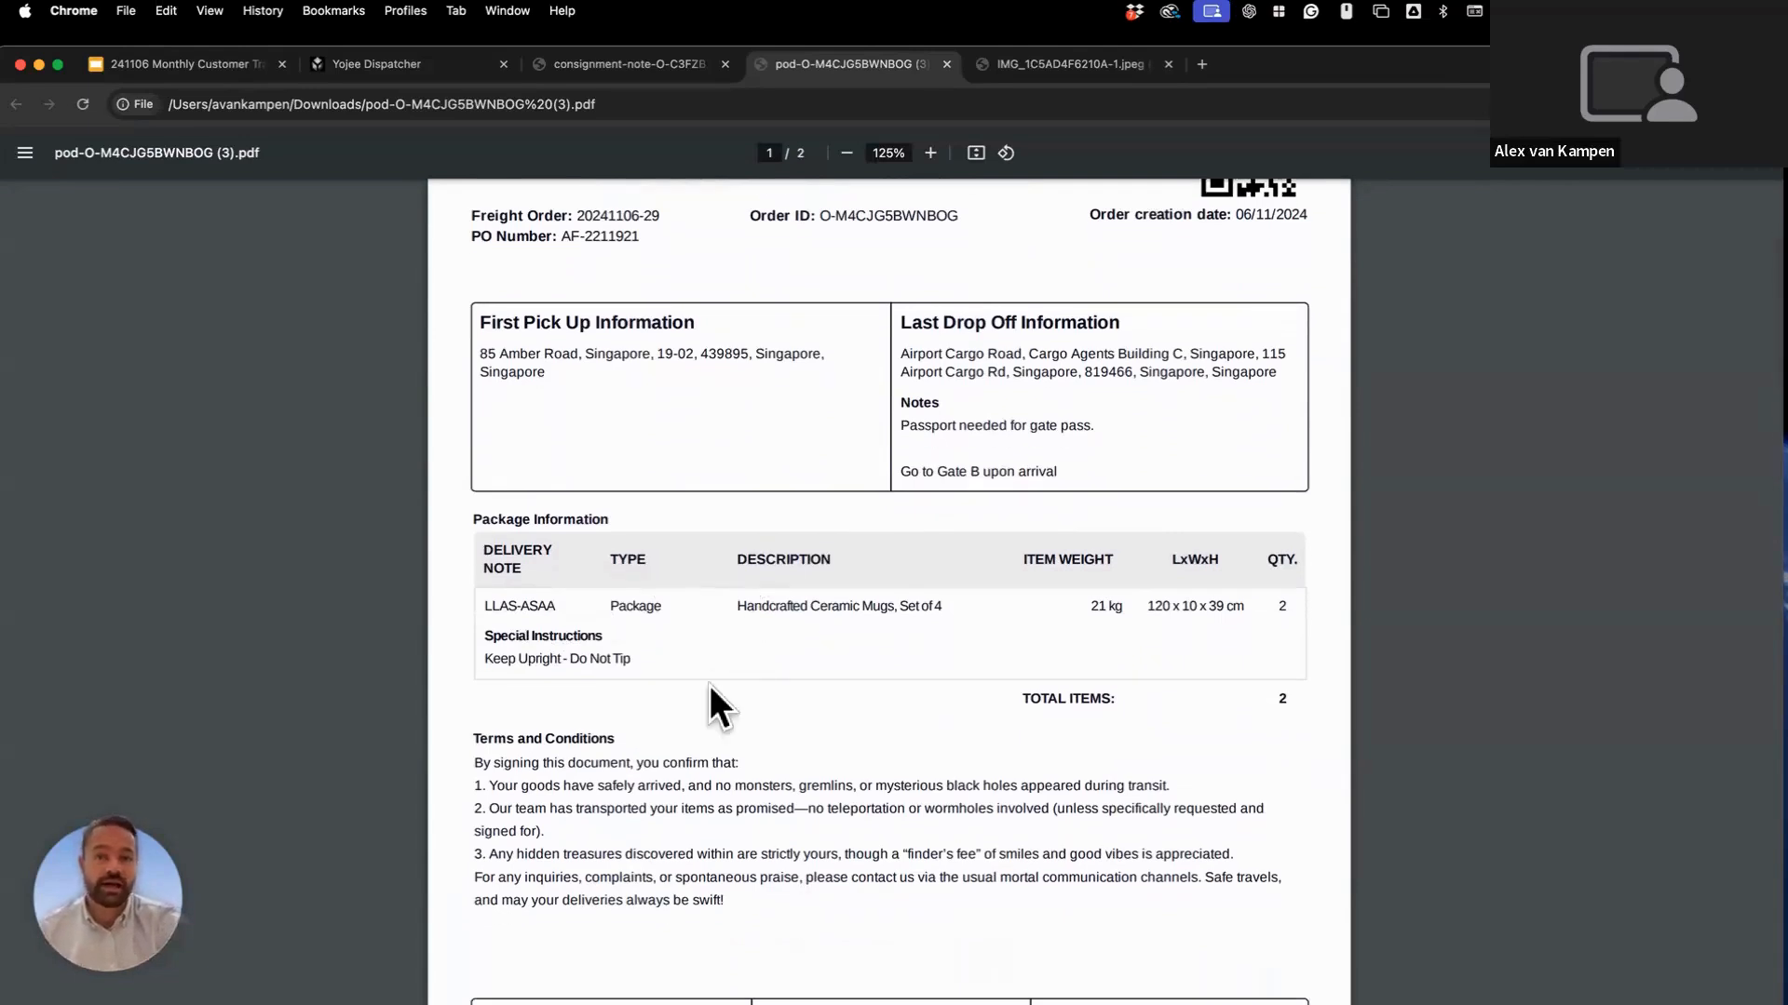
scroll(705, 689, up, 3)
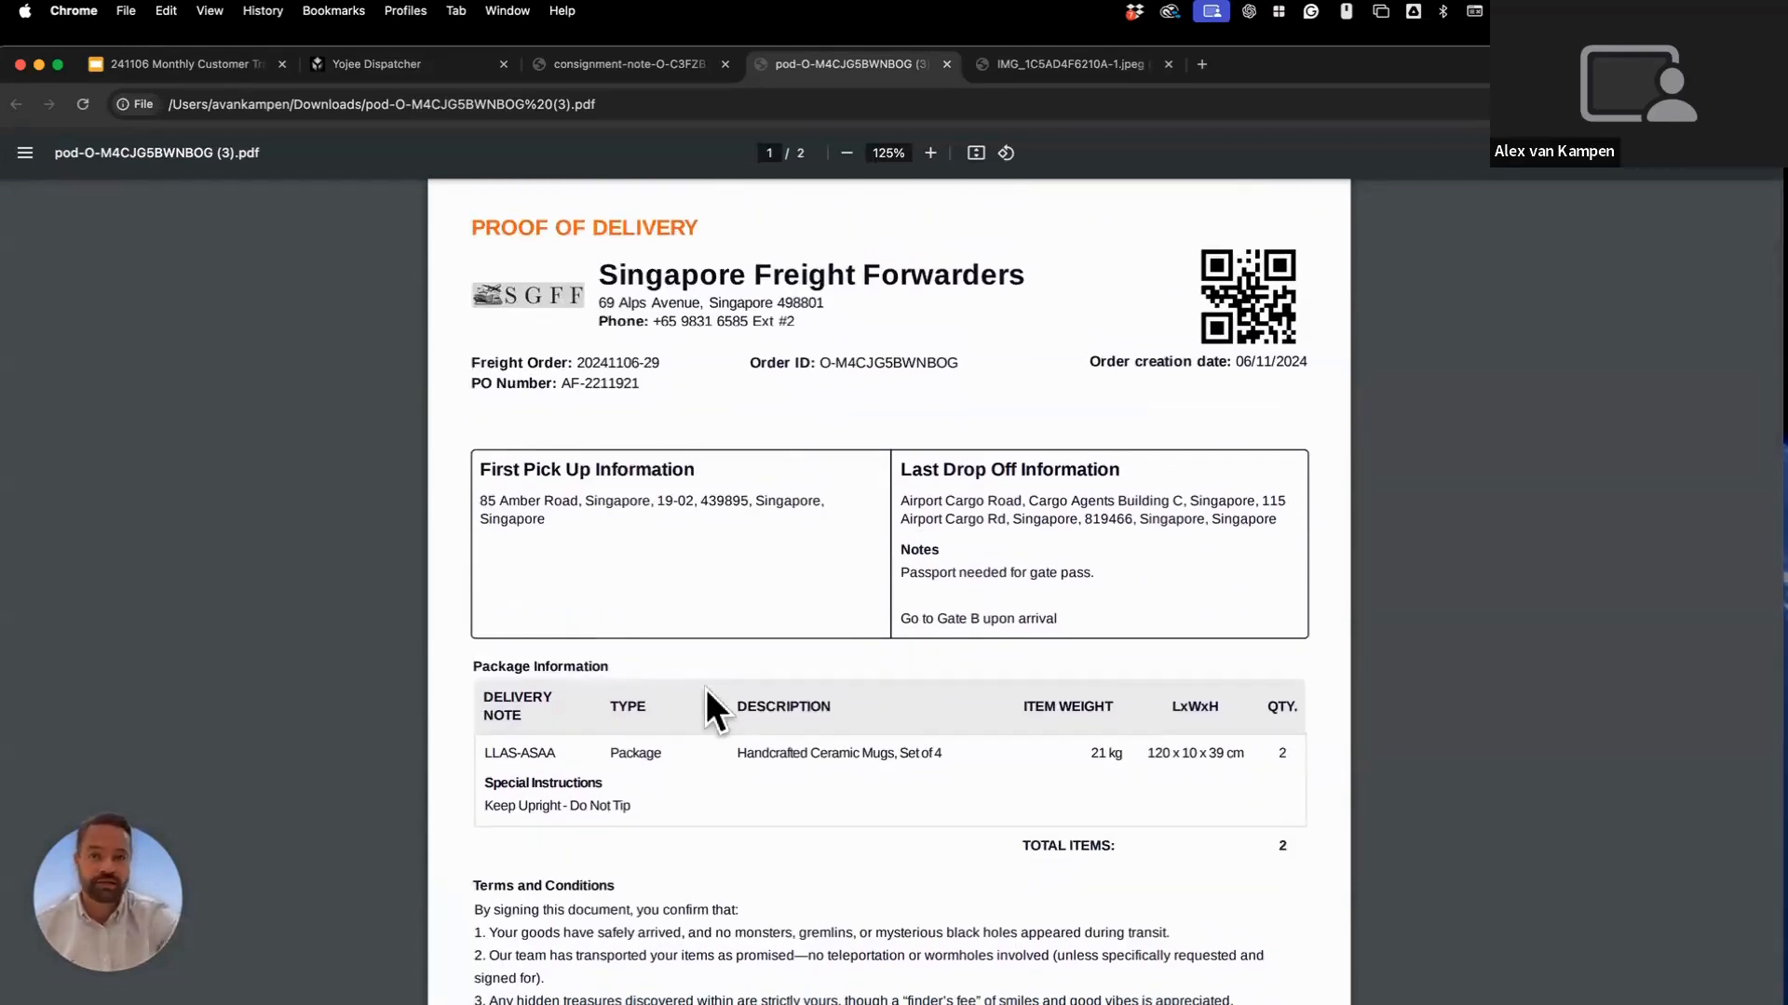
scroll(705, 689, down, 5)
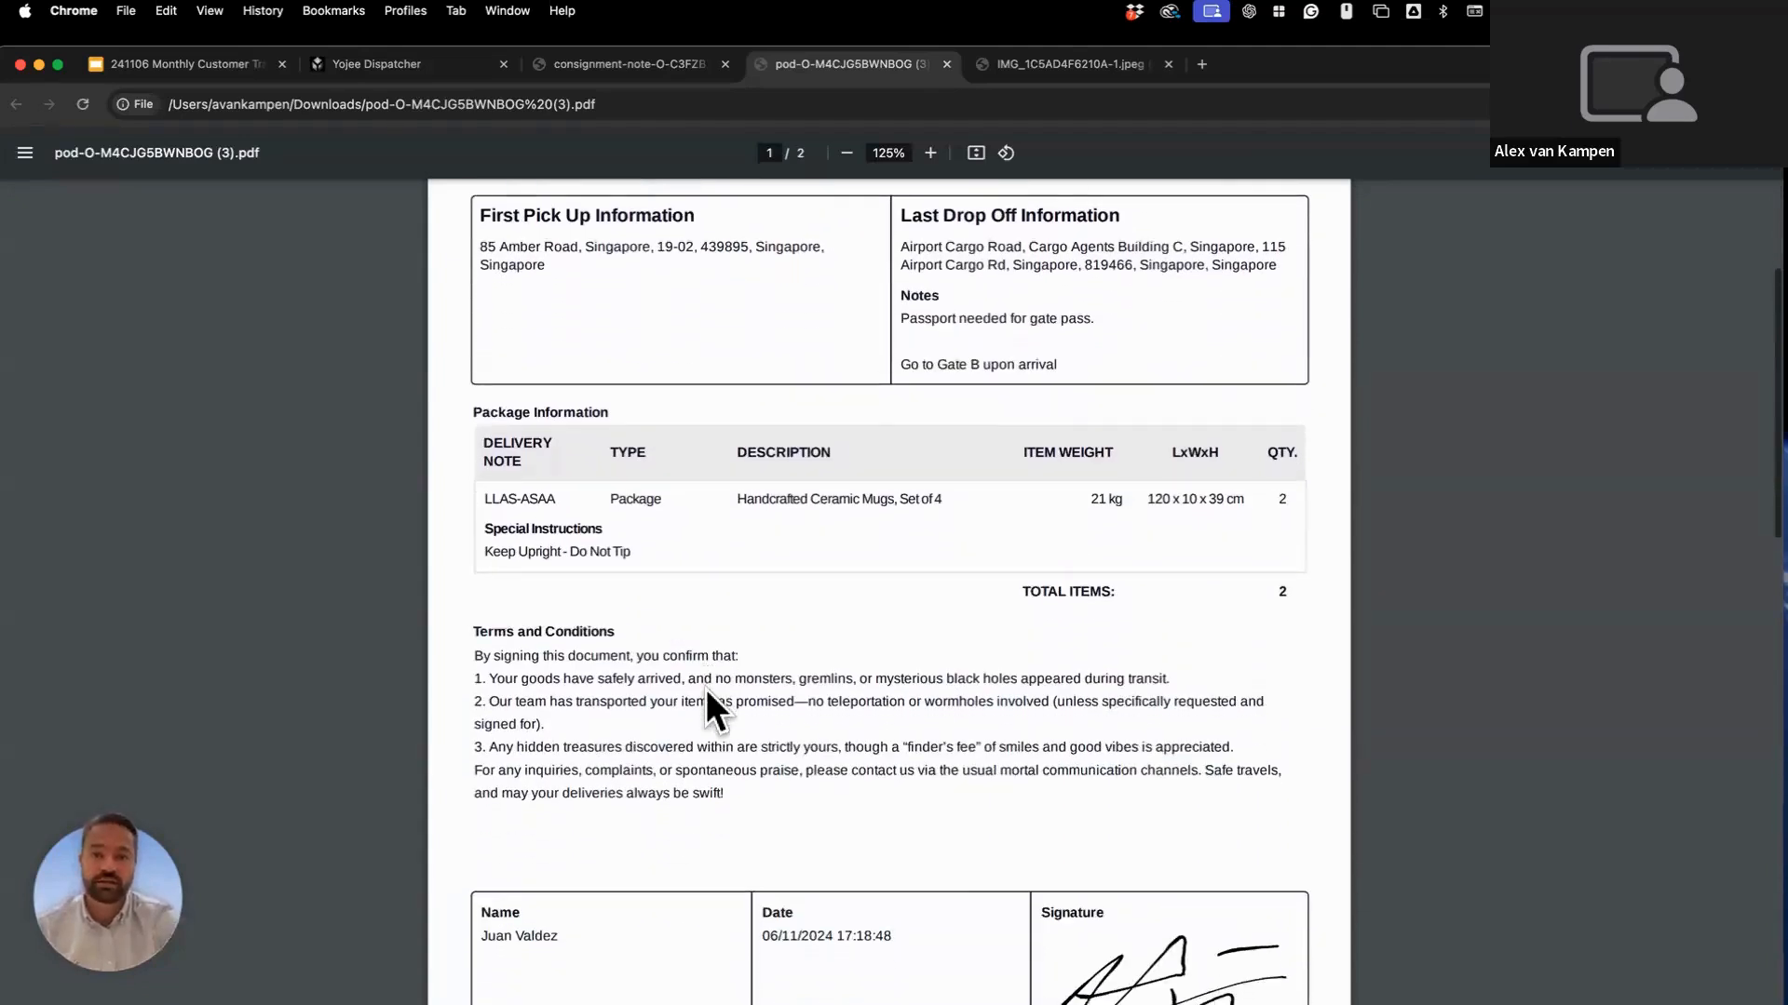
scroll(706, 689, down, 3)
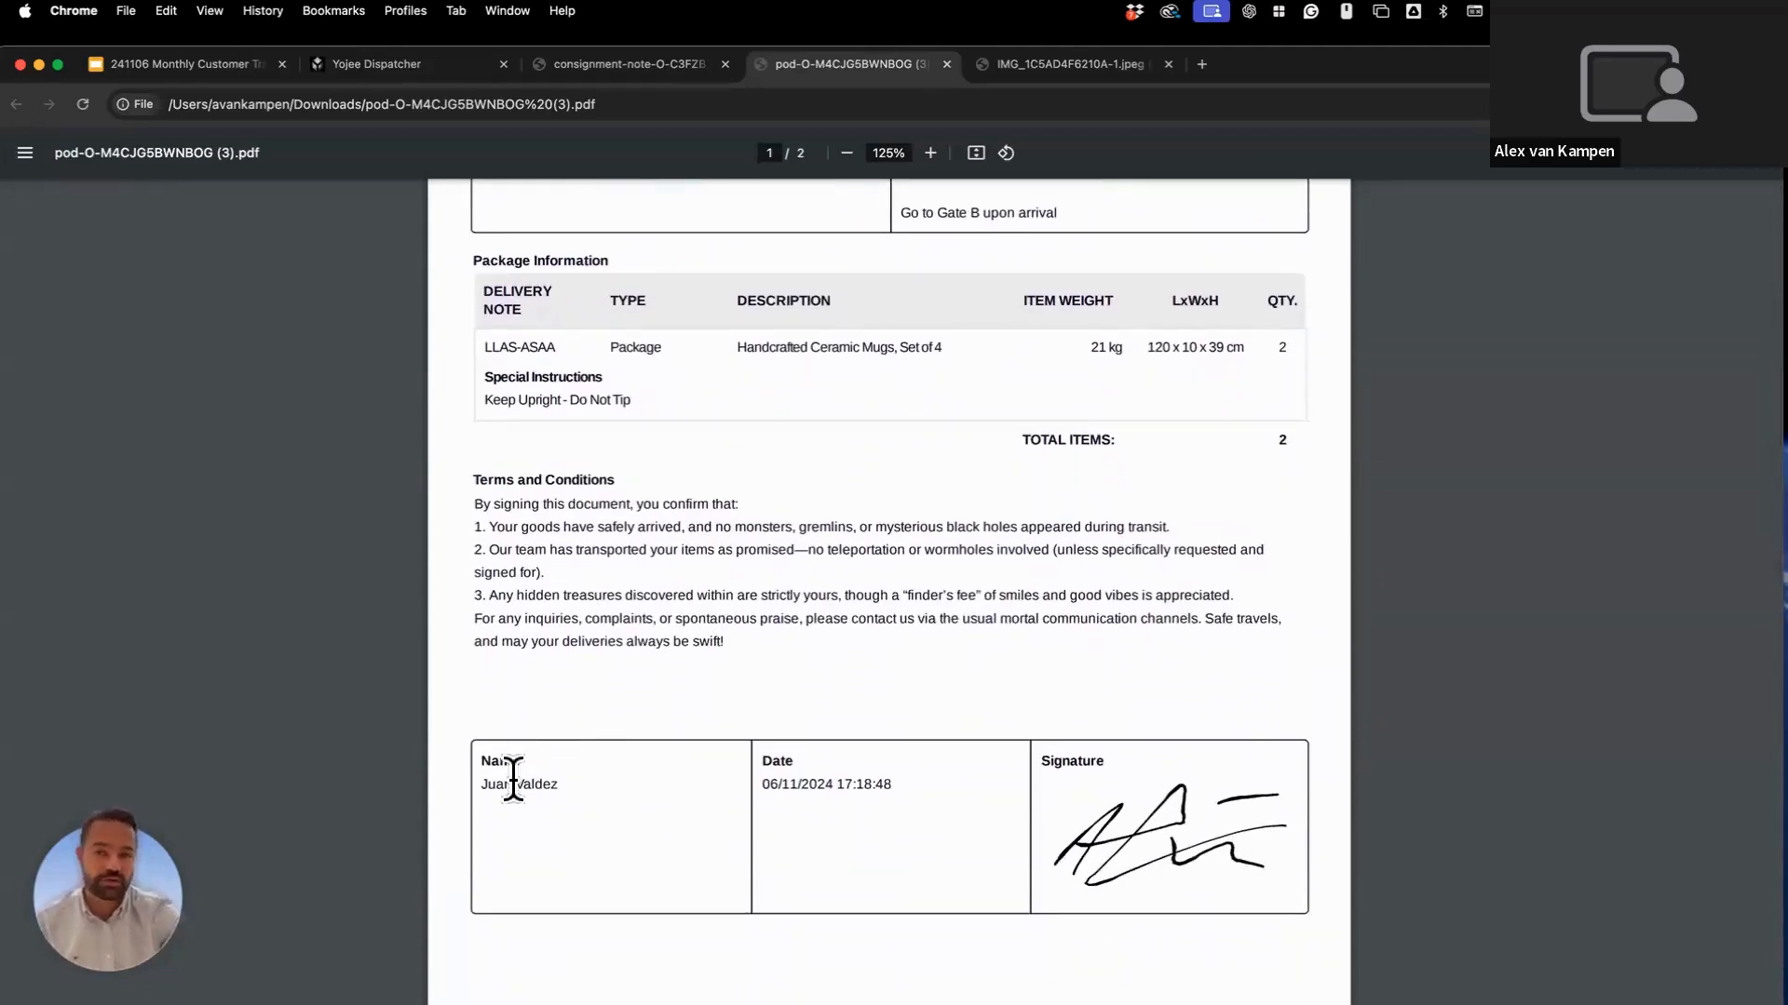
scroll(513, 780, down, 1)
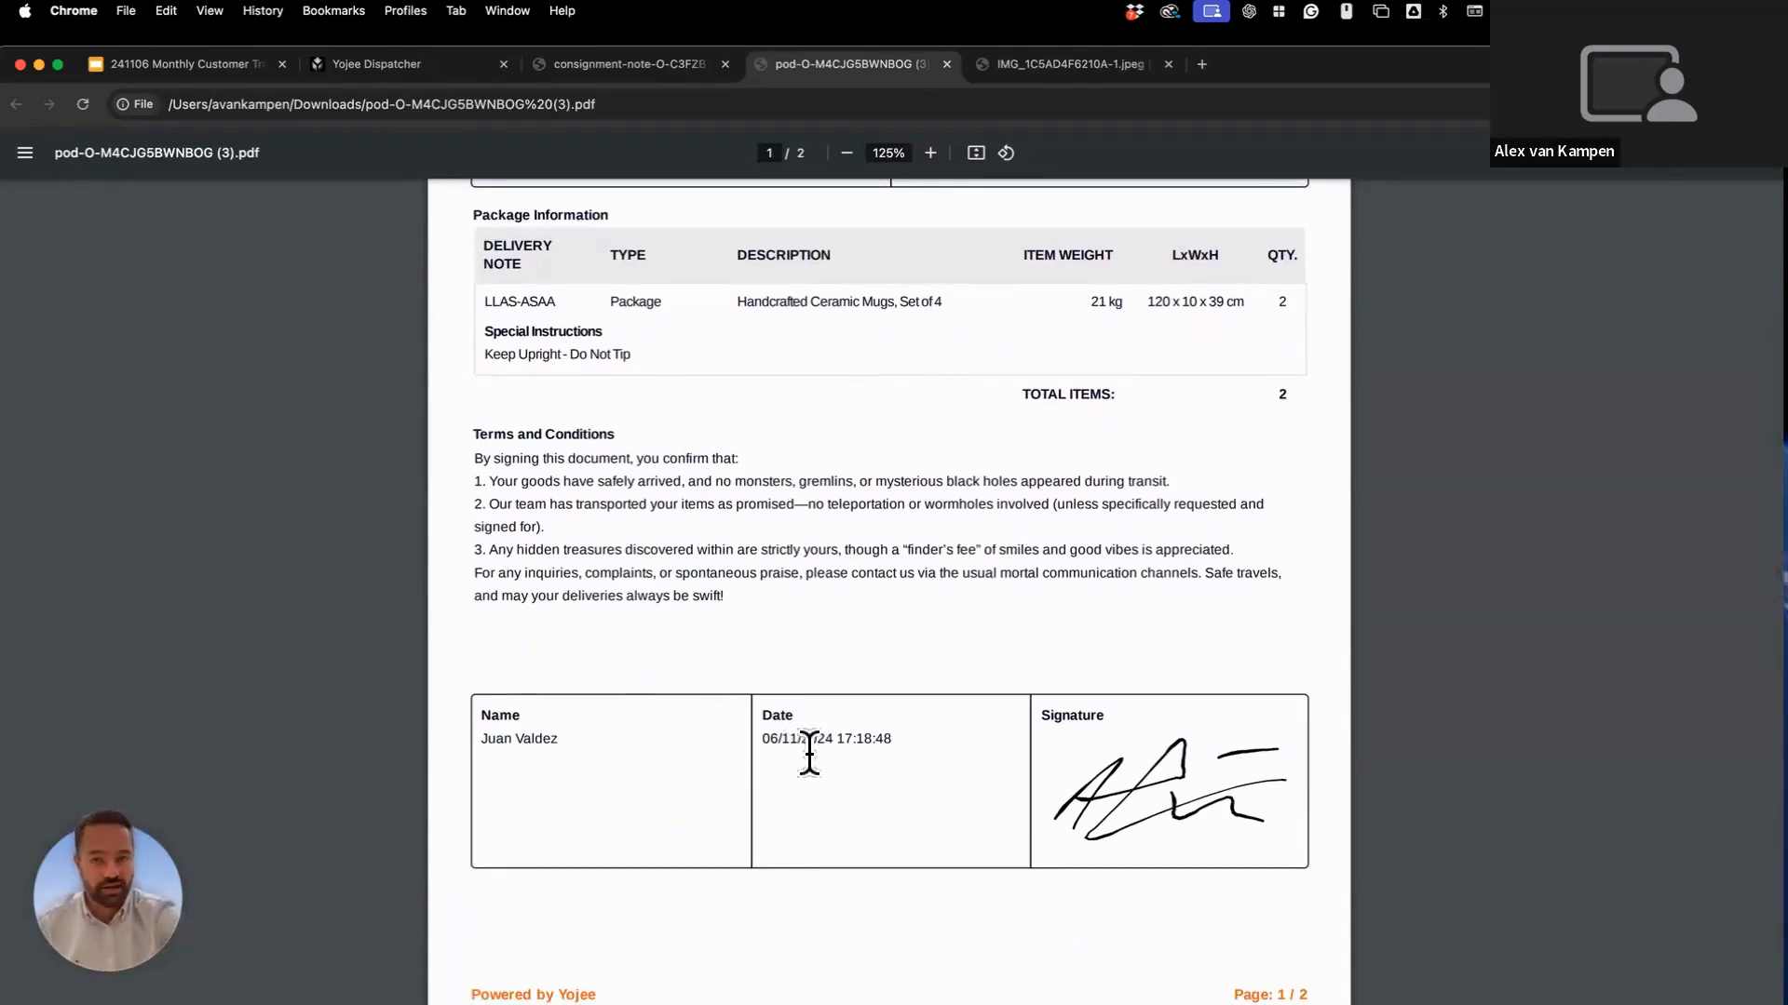
scroll(849, 795, down, 2)
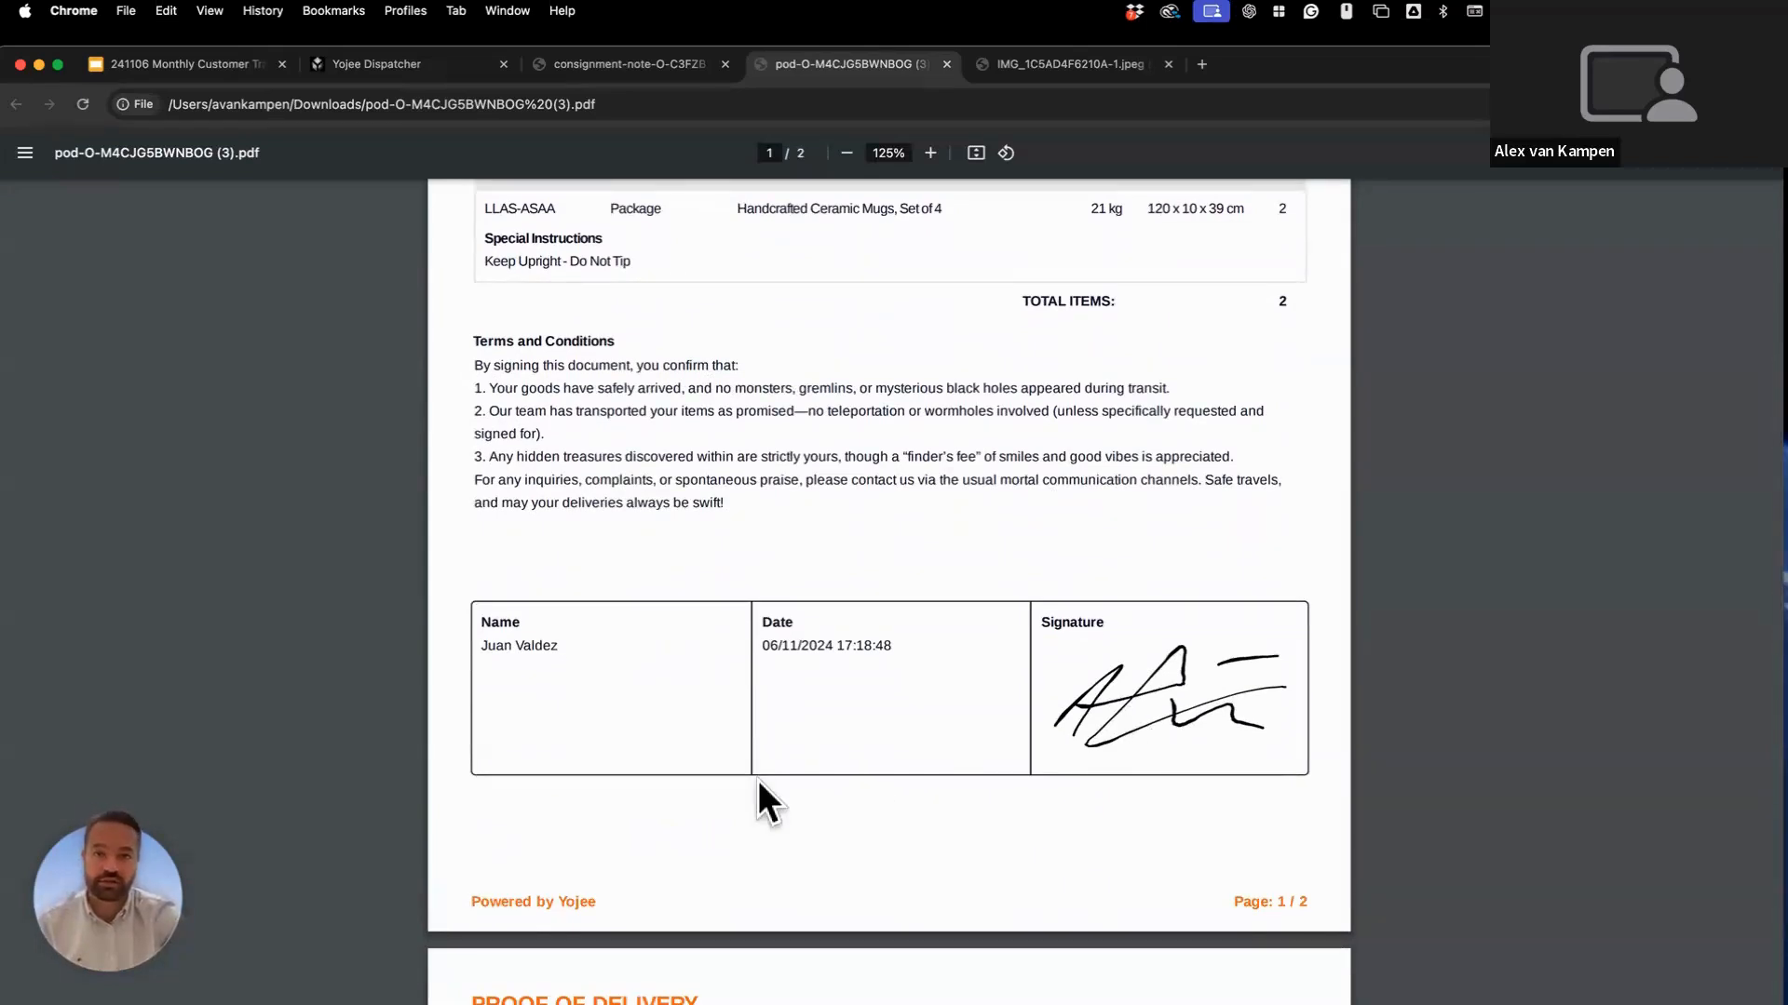
scroll(758, 780, down, 6)
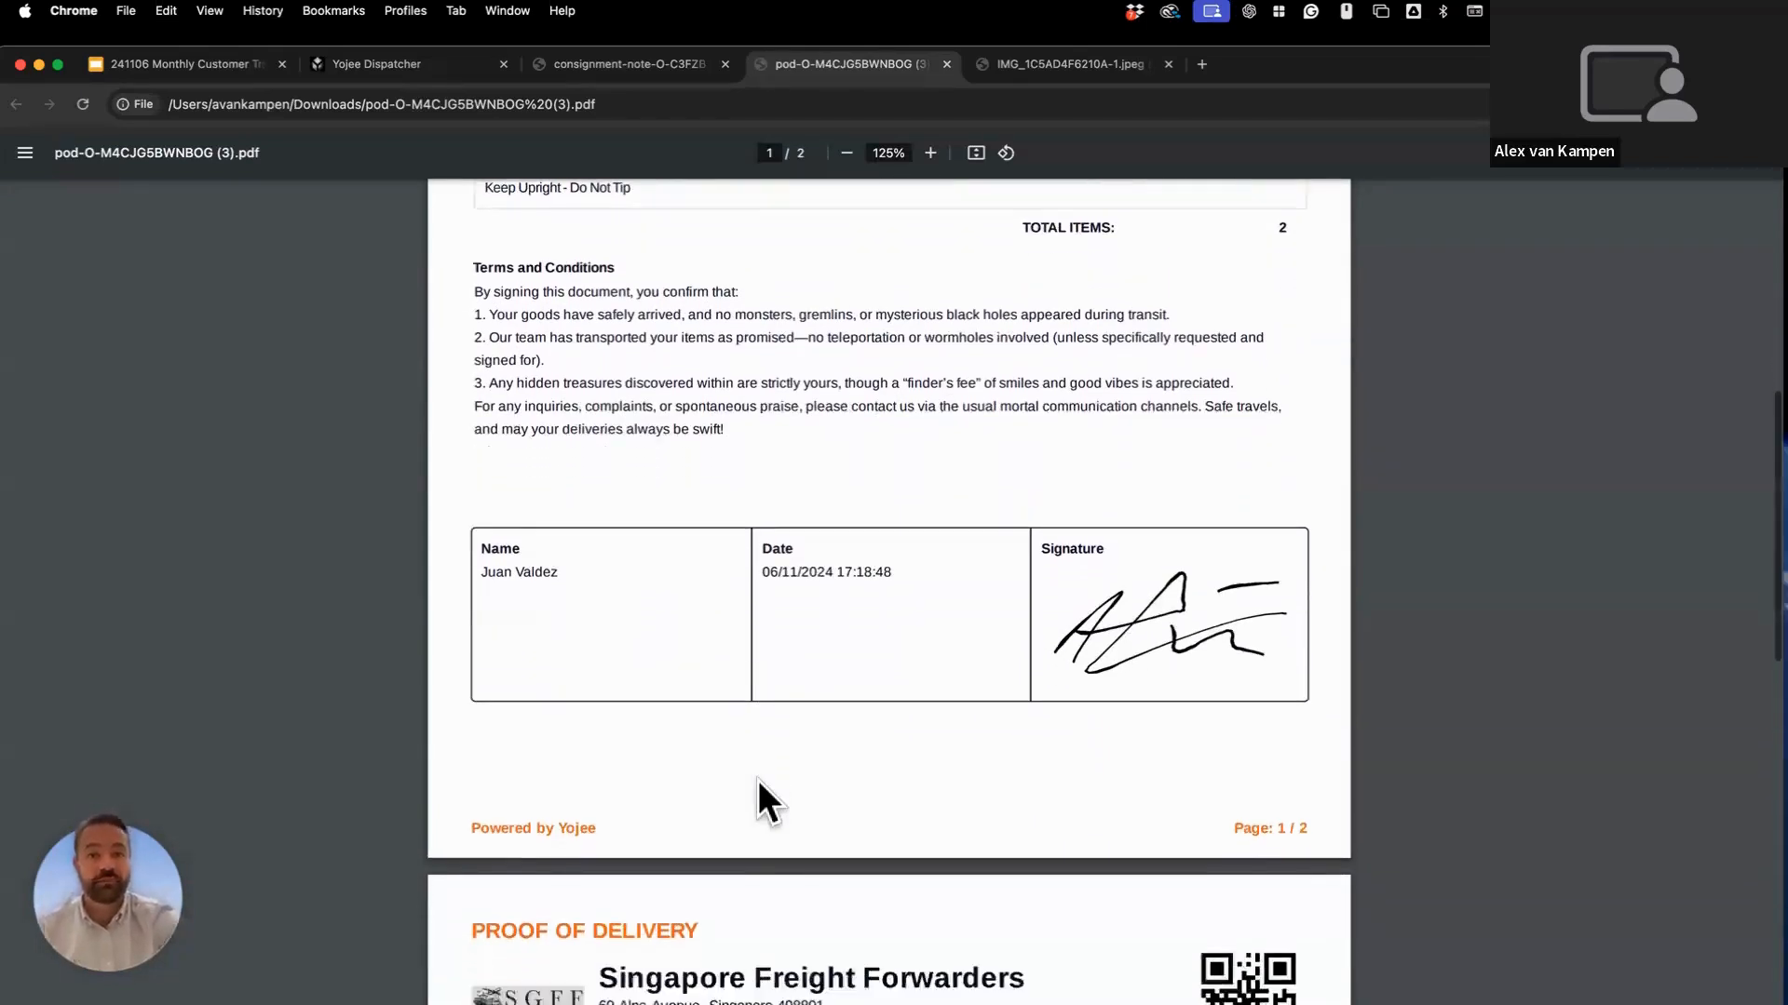
scroll(757, 780, down, 5)
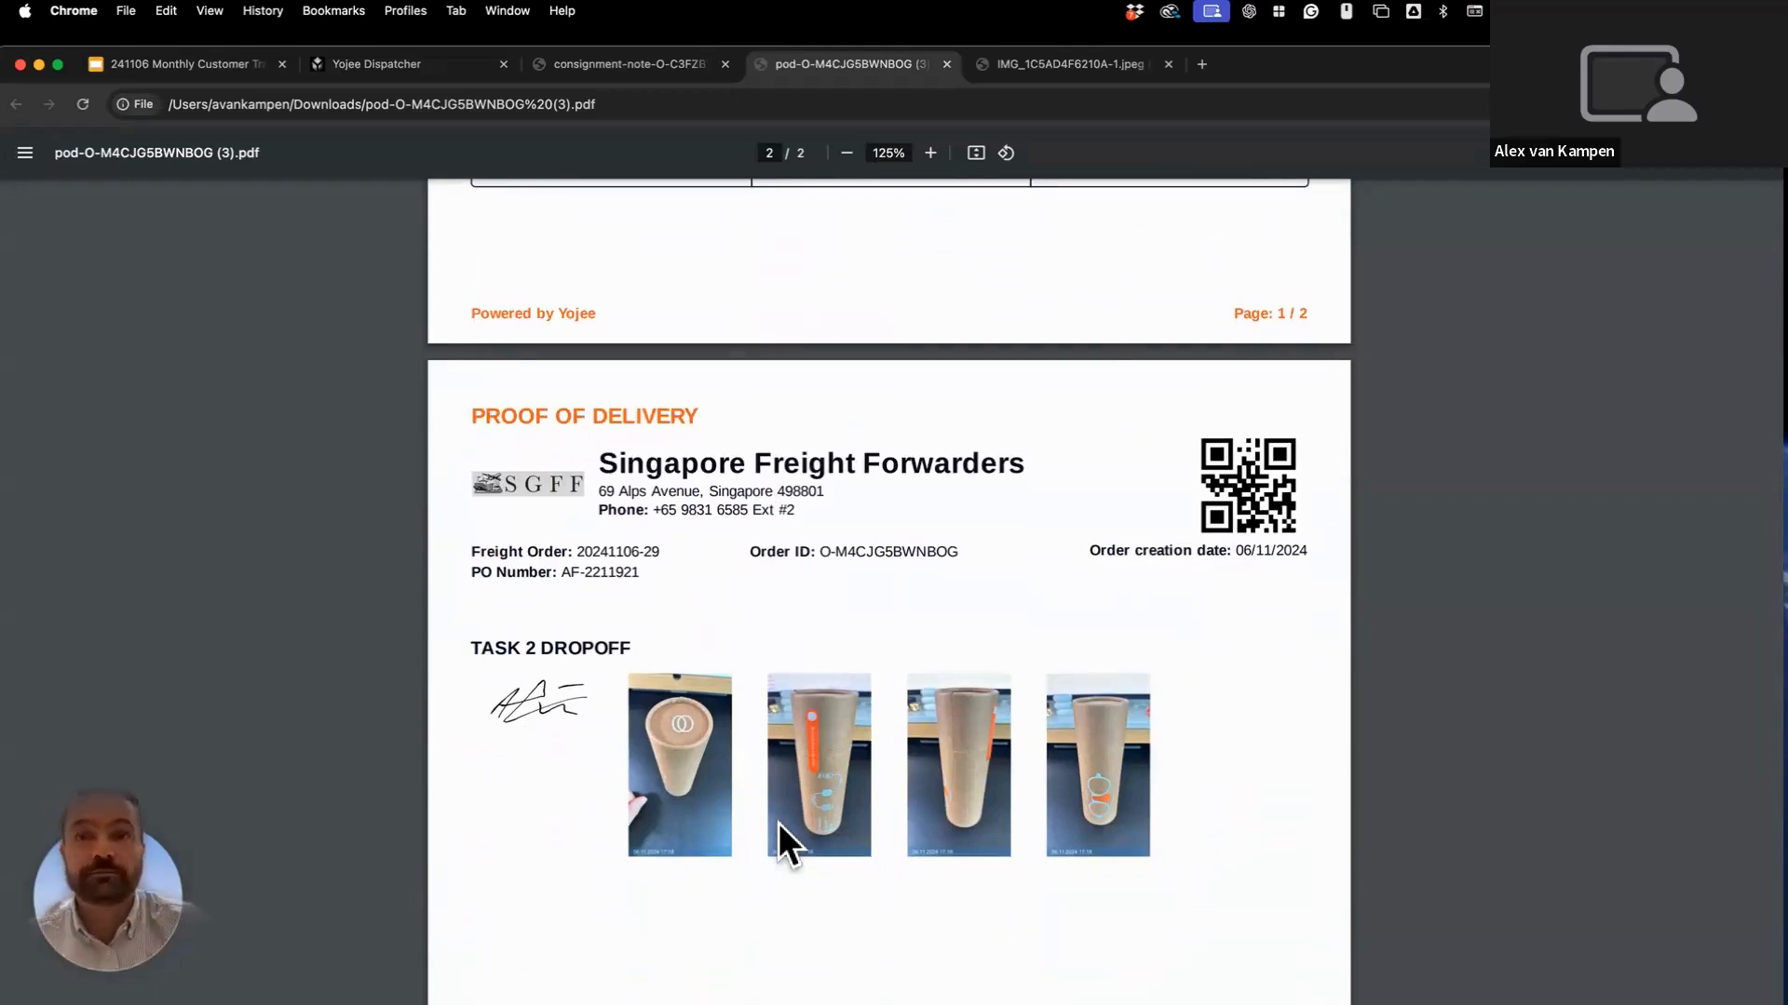
scroll(778, 823, up, 1)
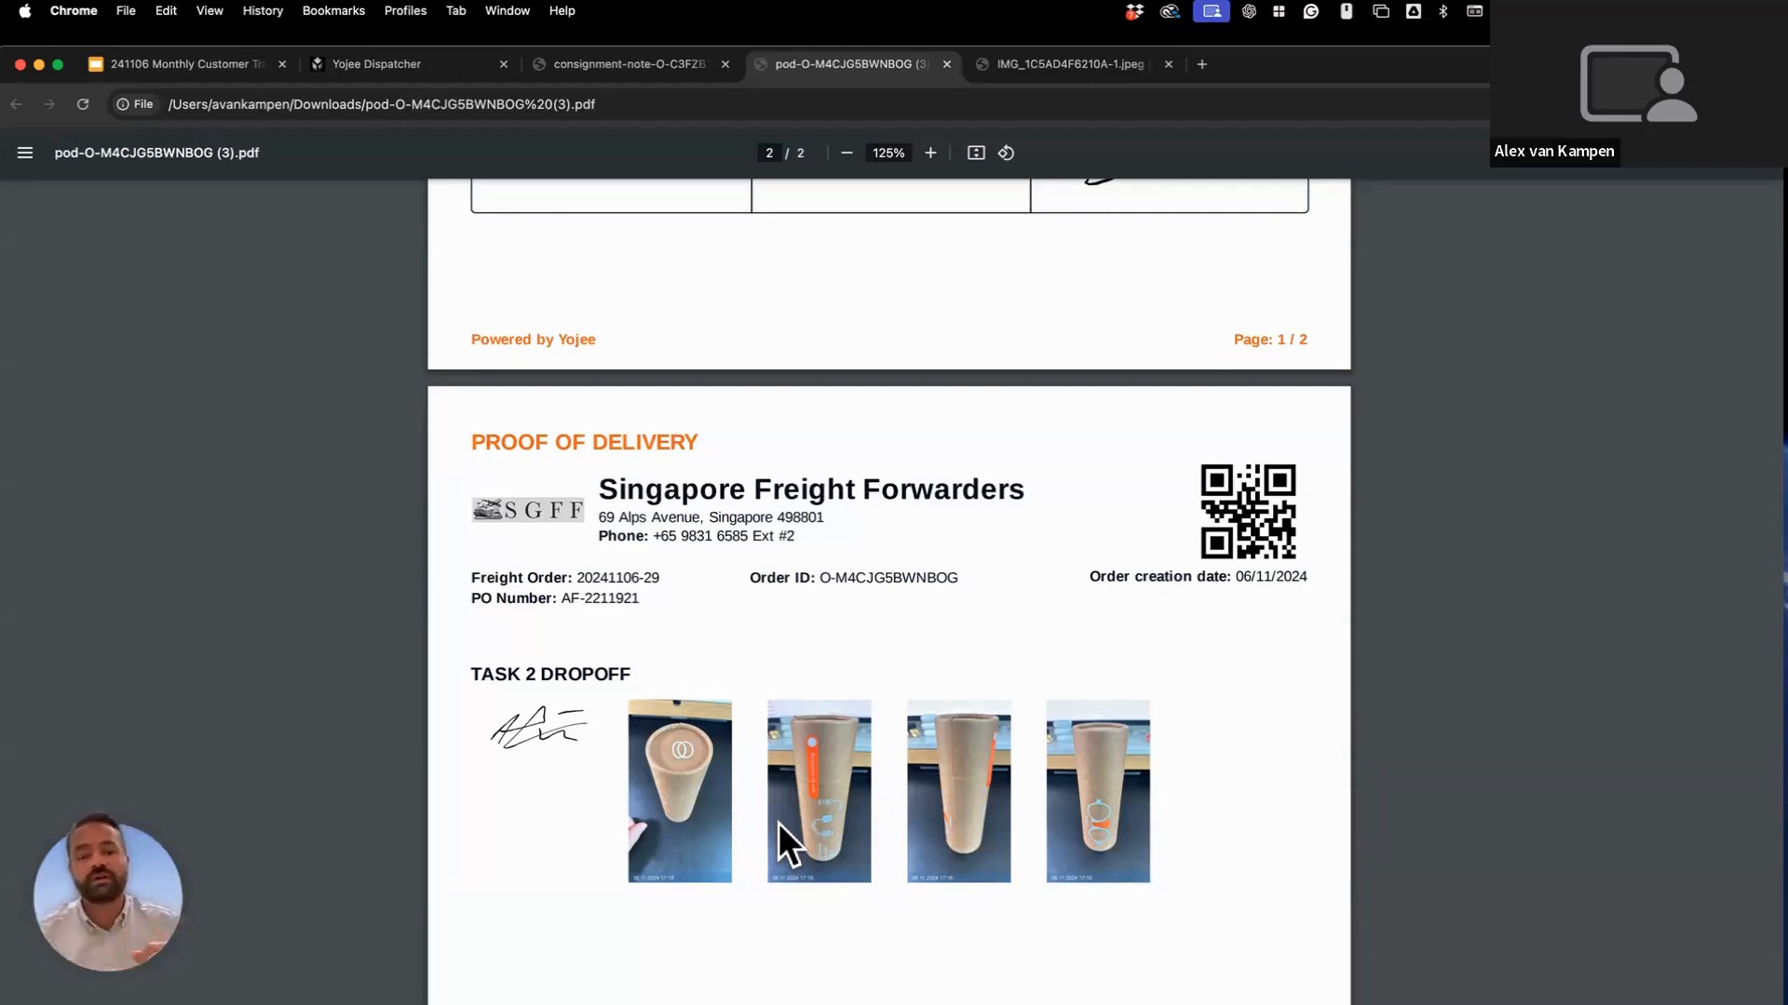
scroll(778, 823, up, 3)
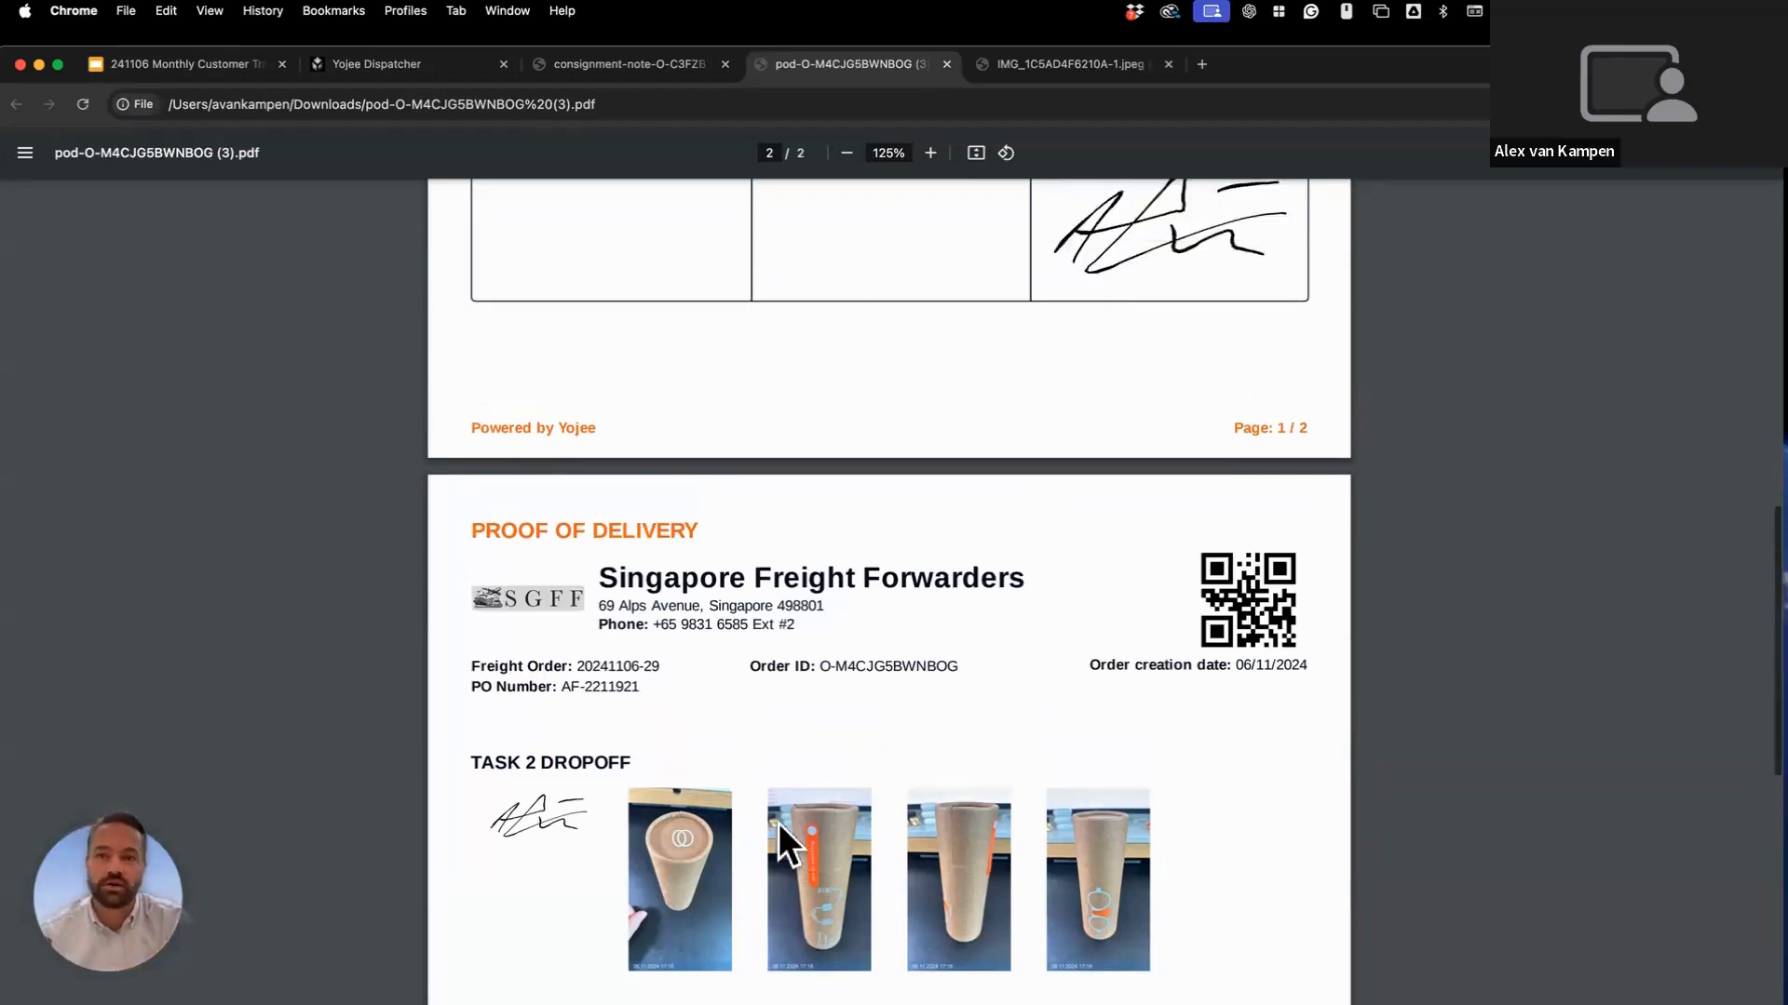
scroll(779, 823, up, 1)
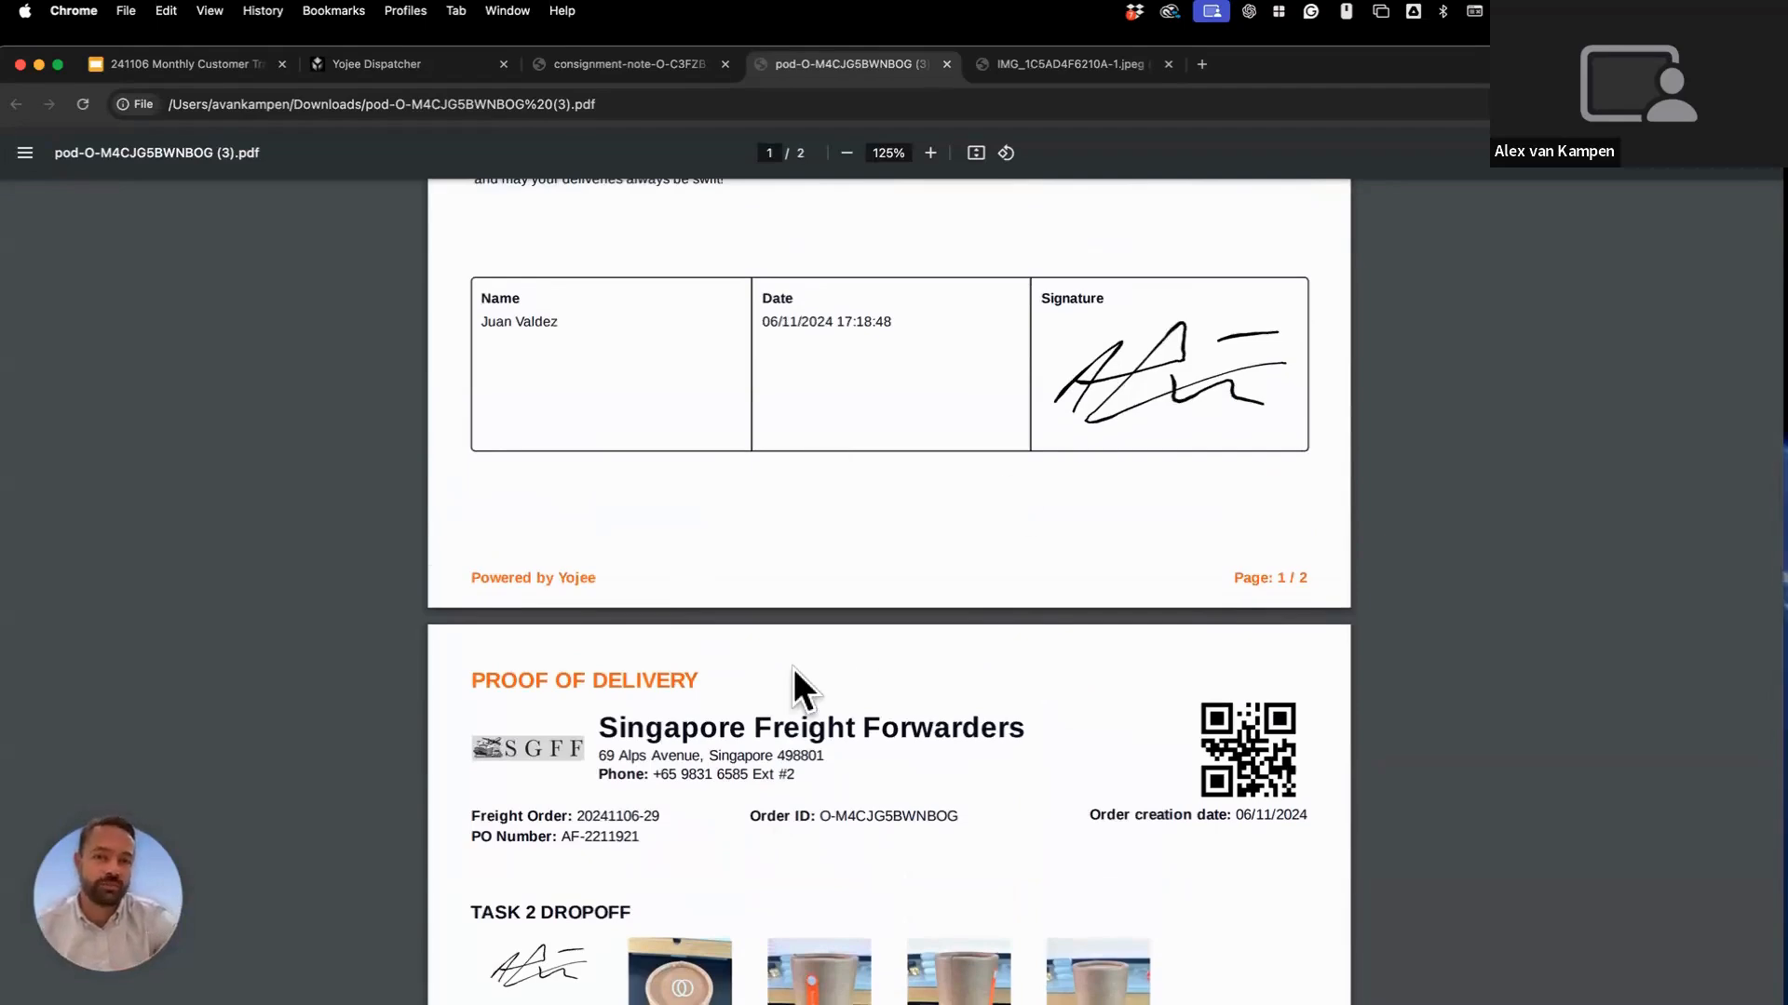
scroll(794, 669, up, 2)
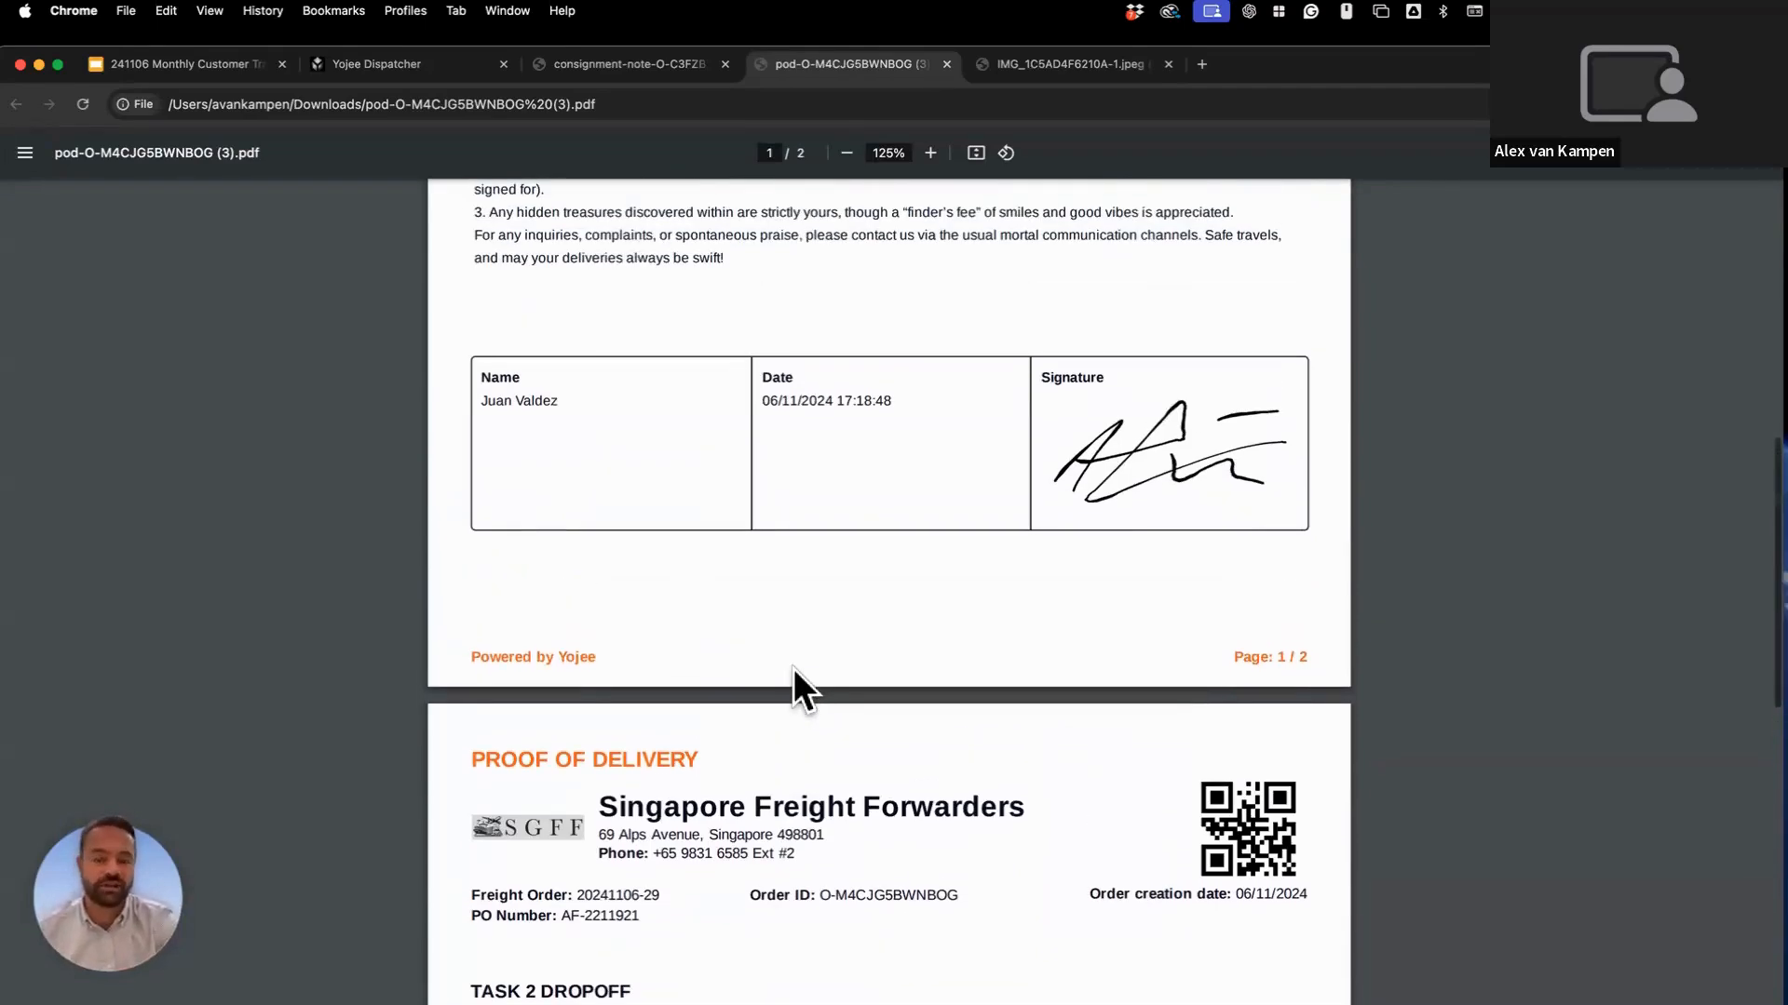
scroll(793, 669, down, 1)
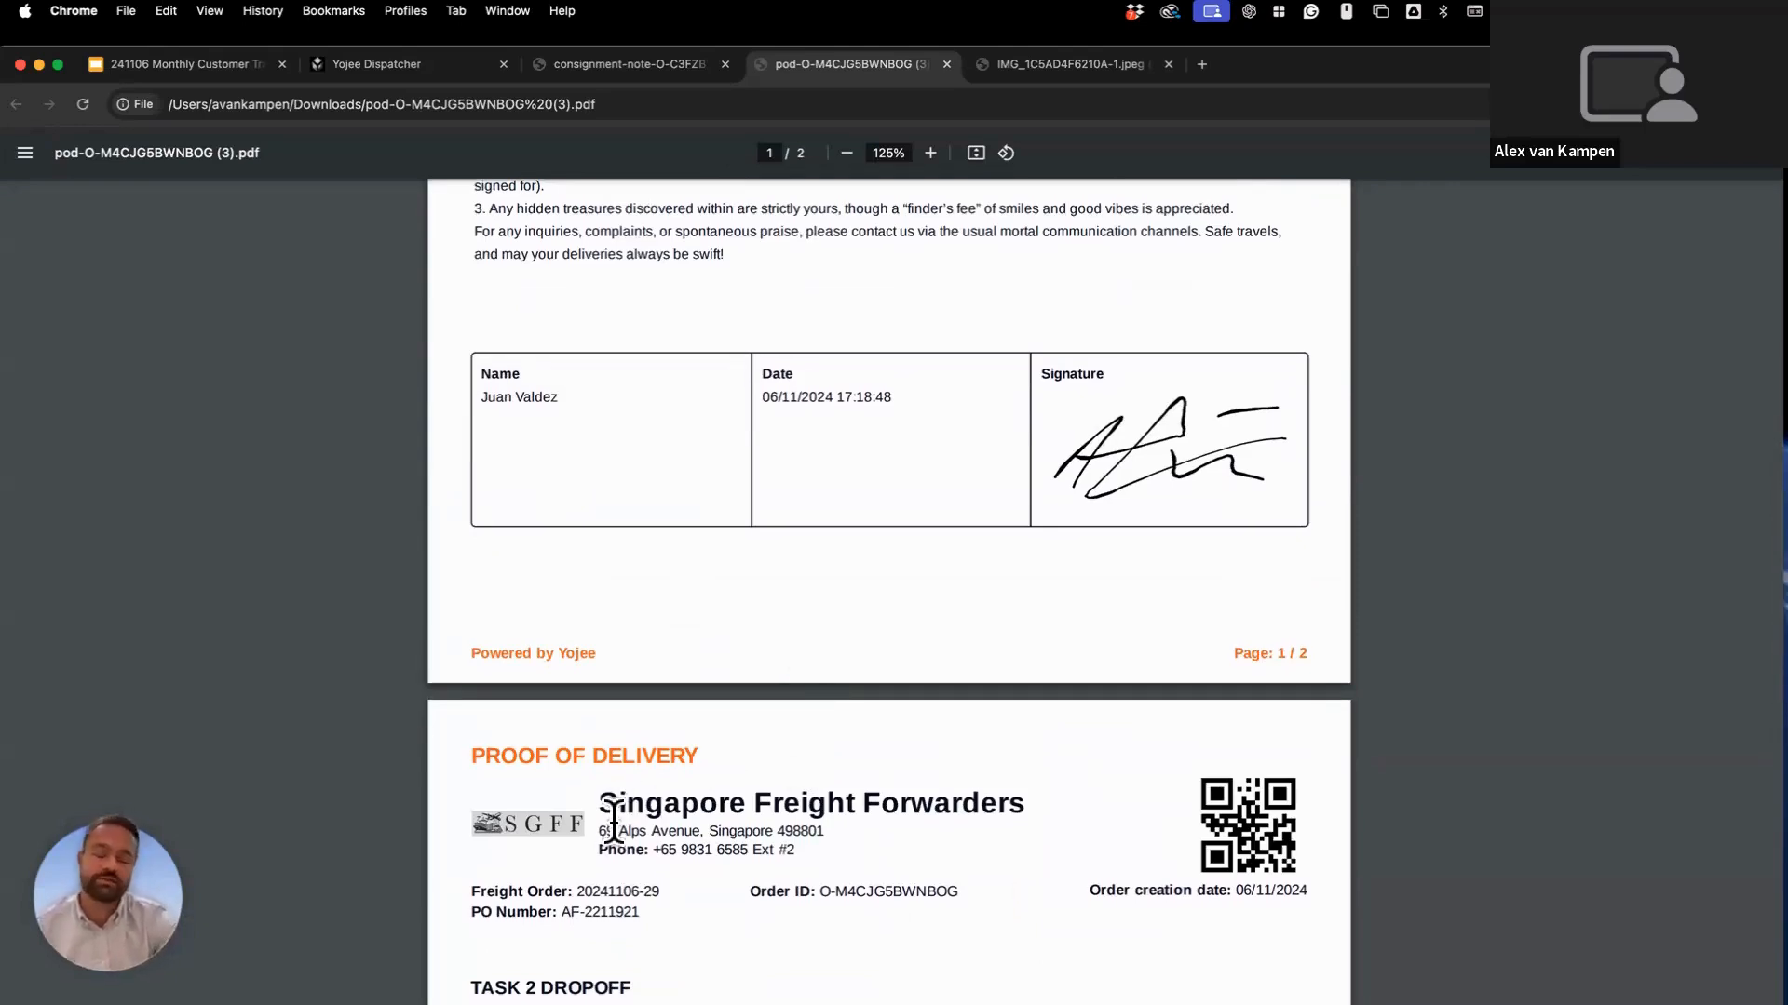
scroll(613, 819, up, 10)
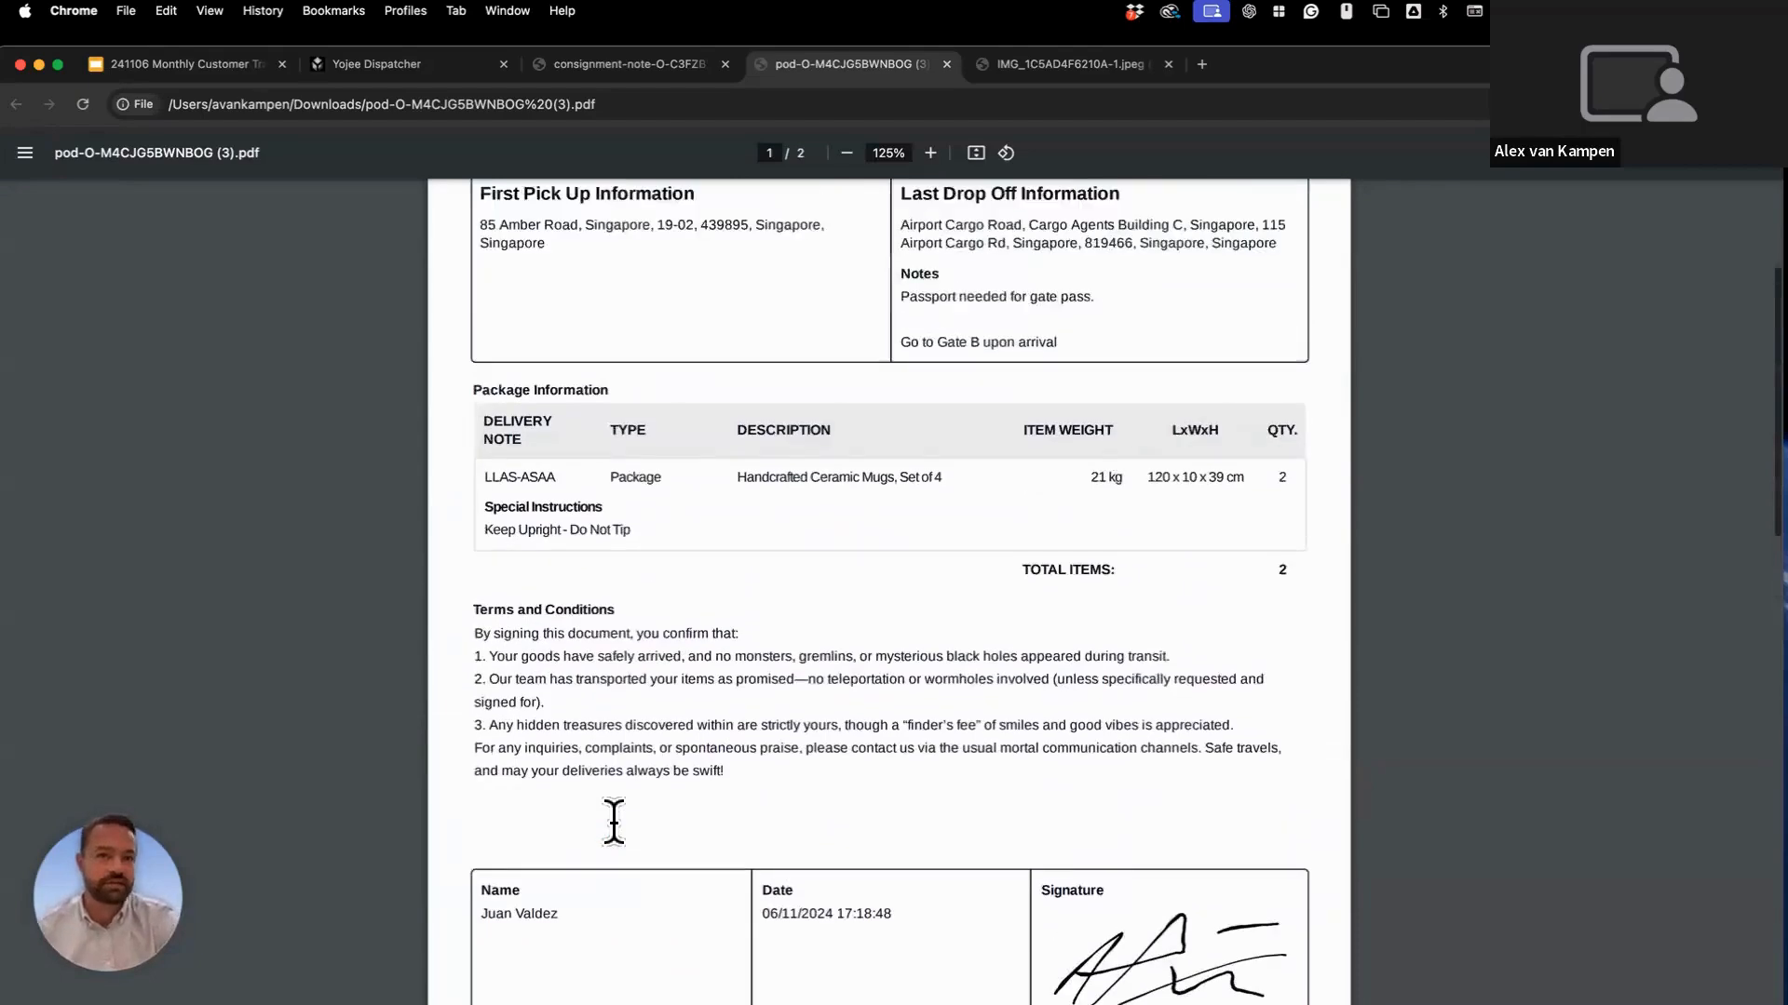
scroll(613, 822, up, 2)
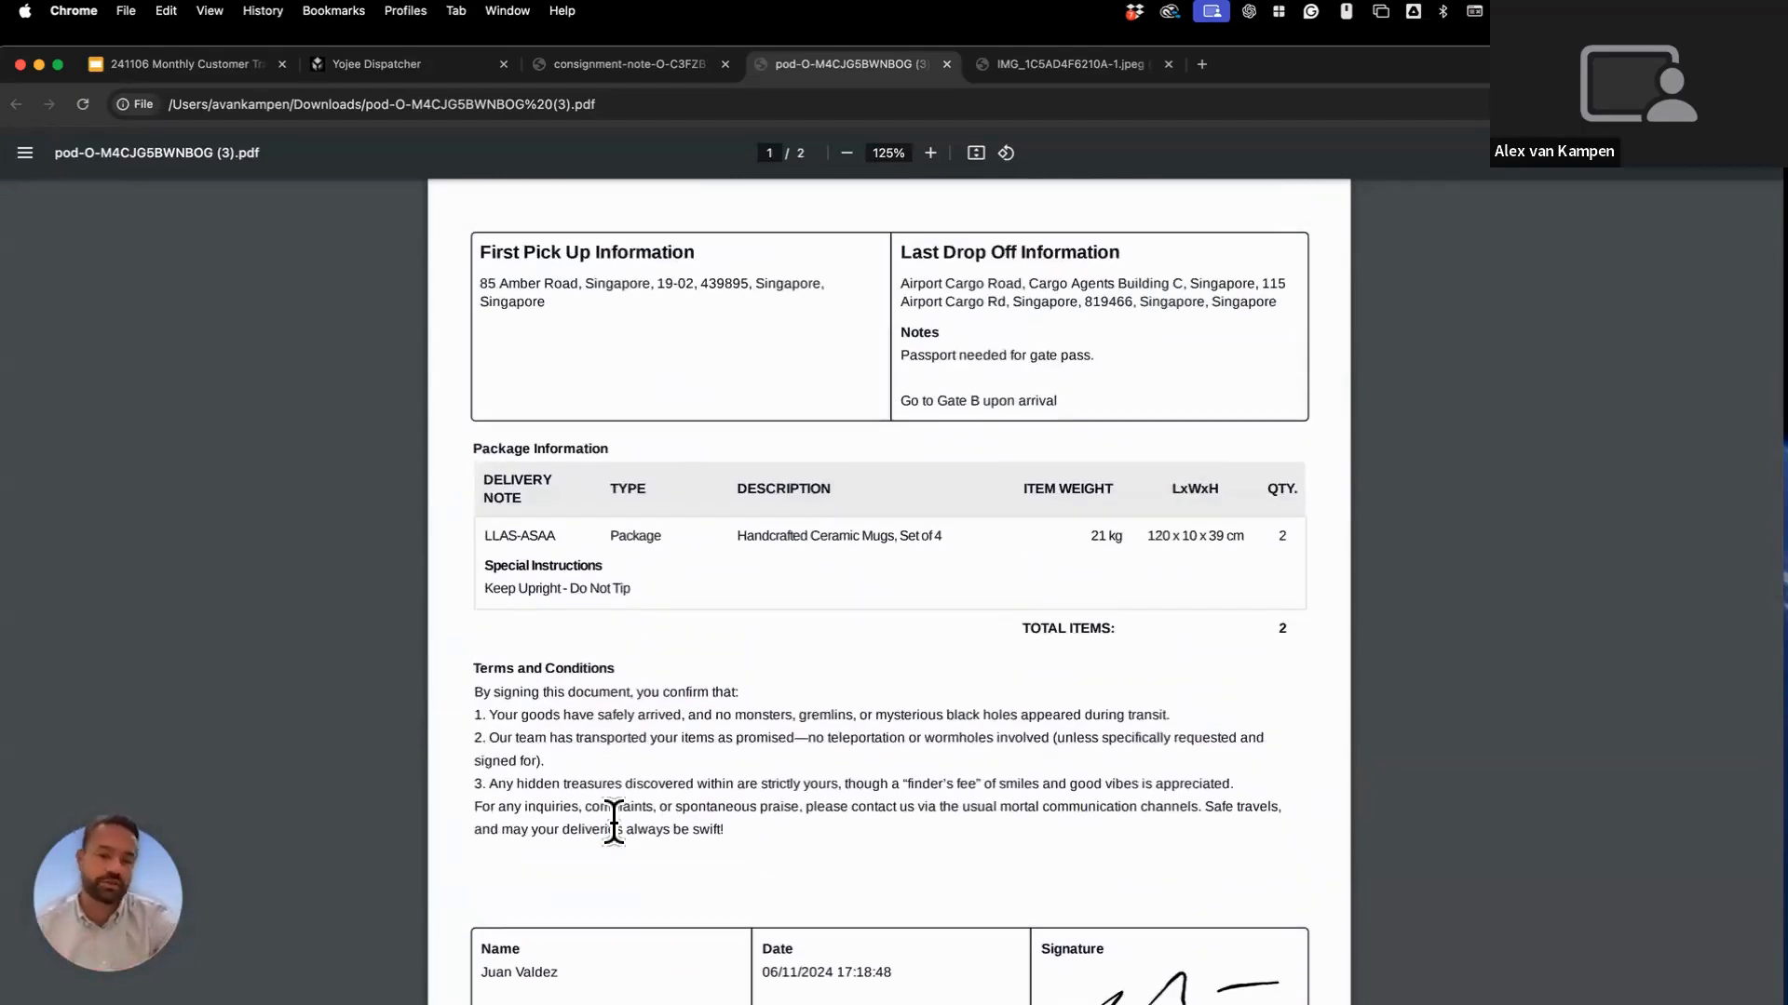
scroll(524, 595, up, 3)
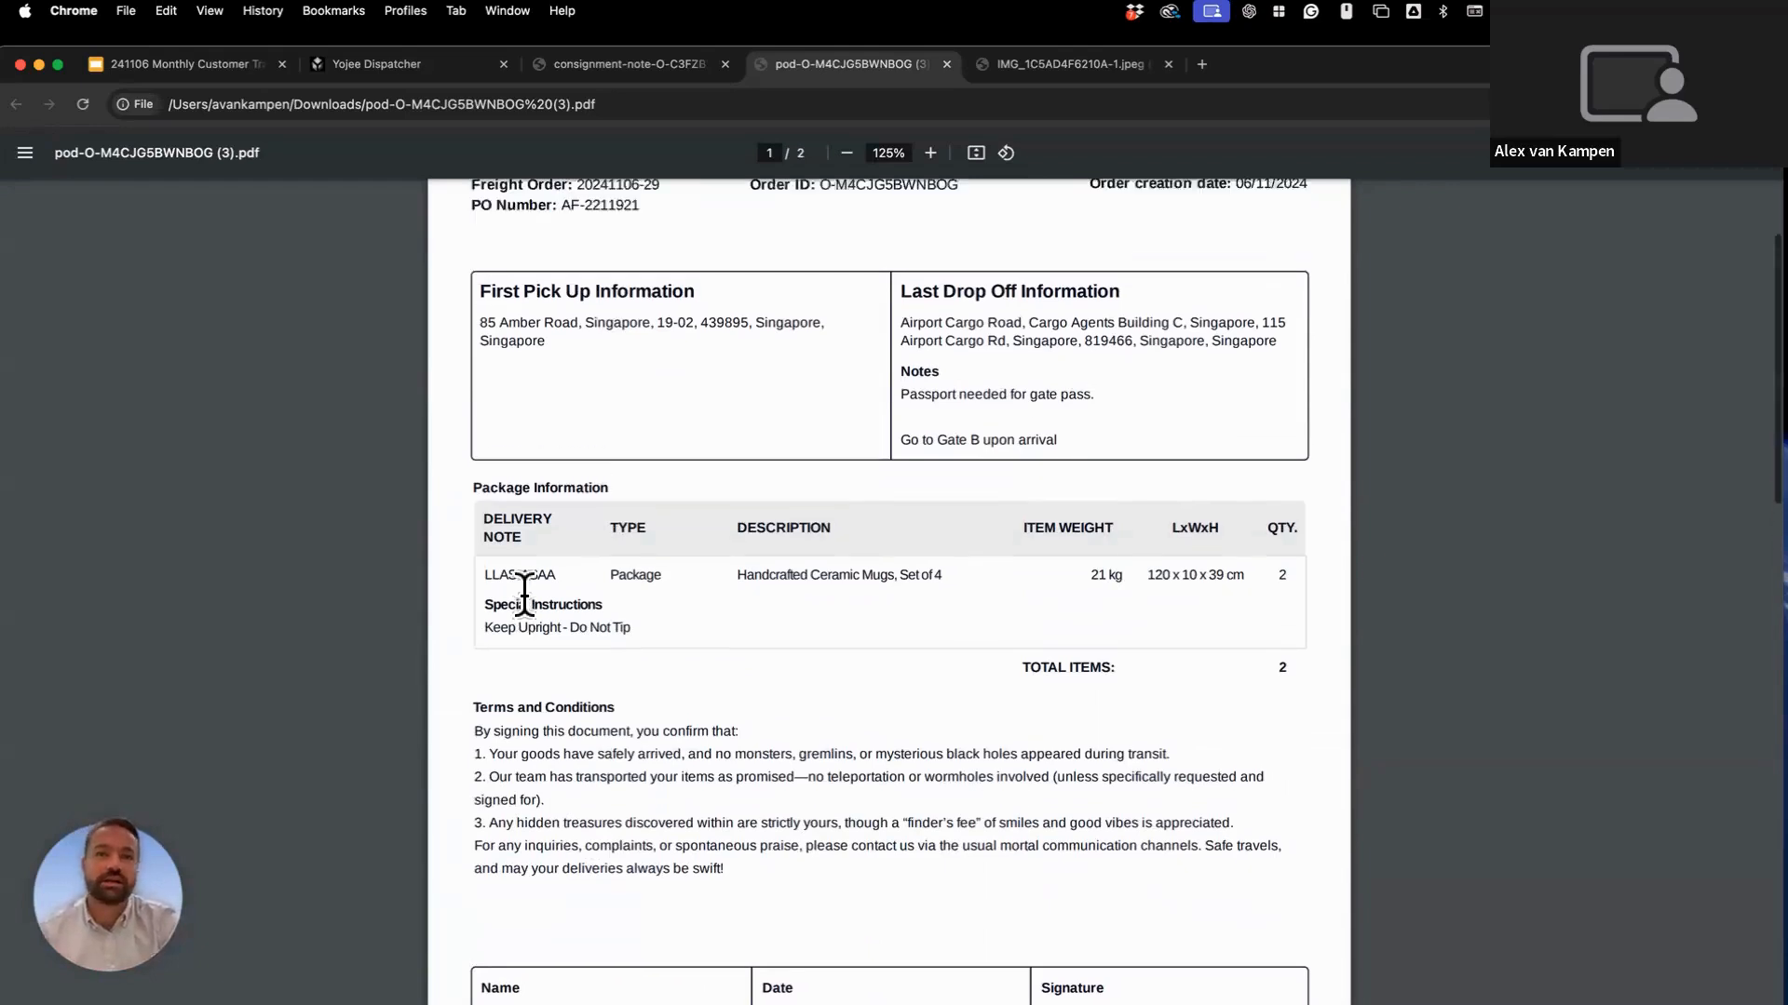
scroll(525, 596, up, 2)
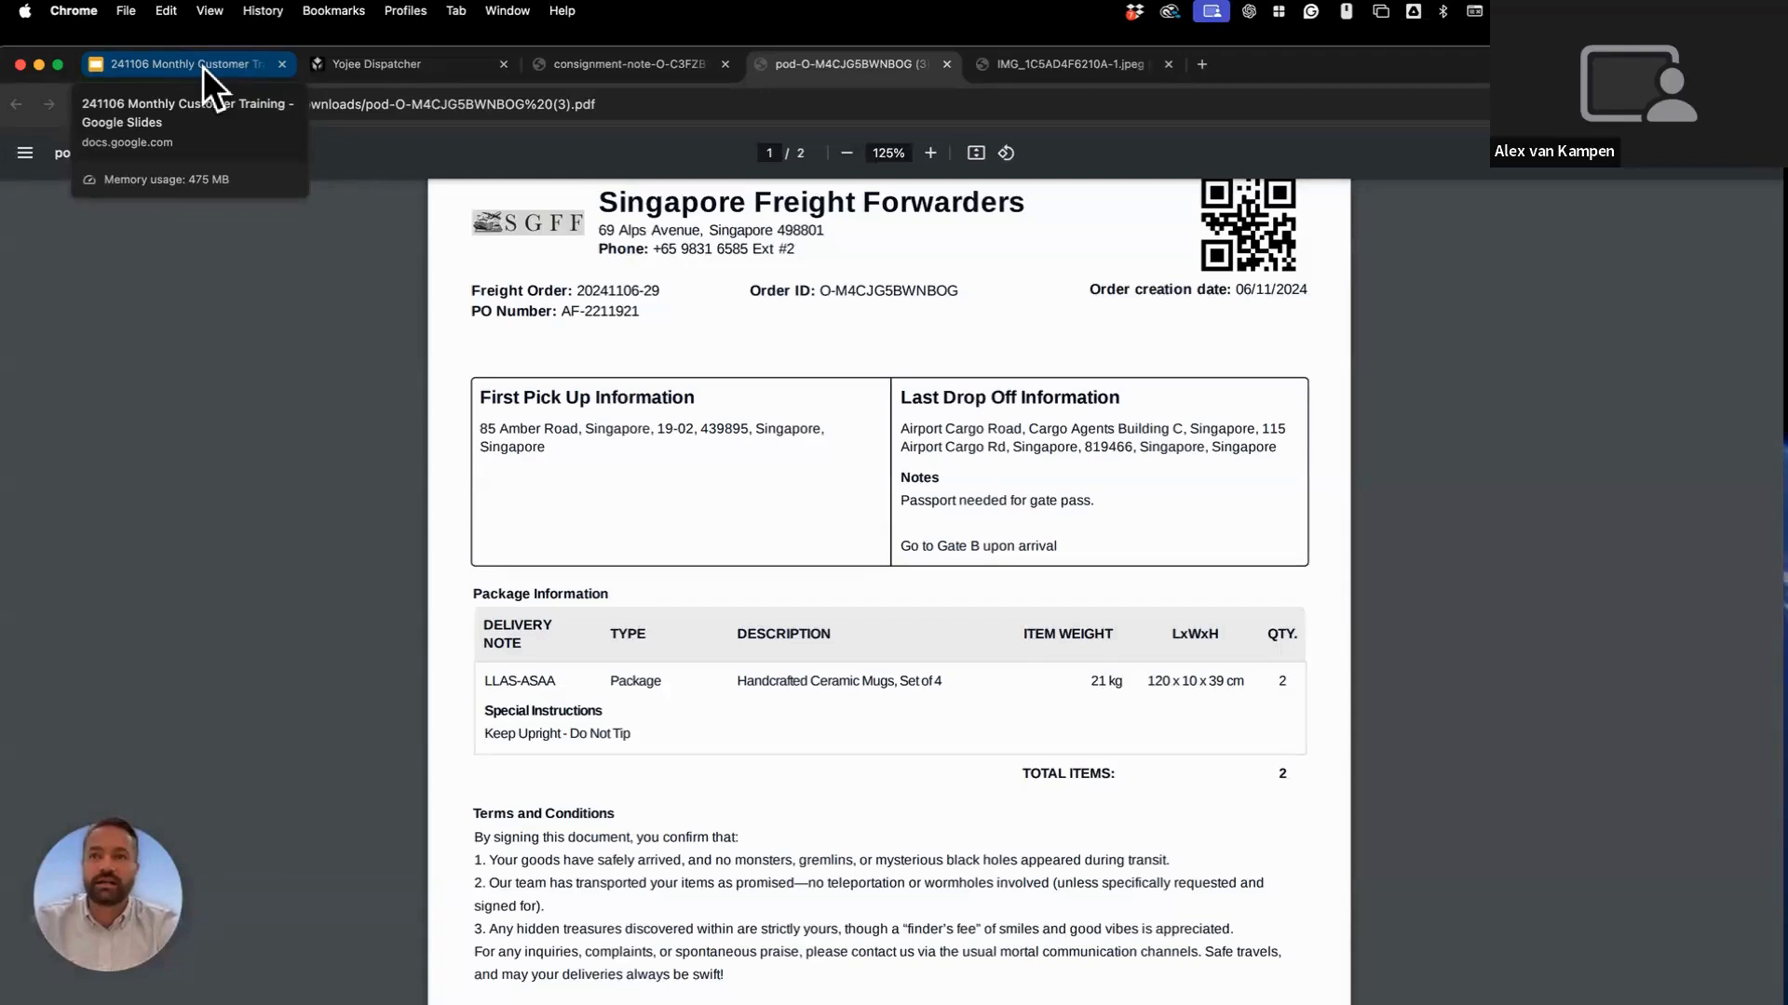
Present the training deck full screen and advance to slide 4, Summary.
click(203, 67)
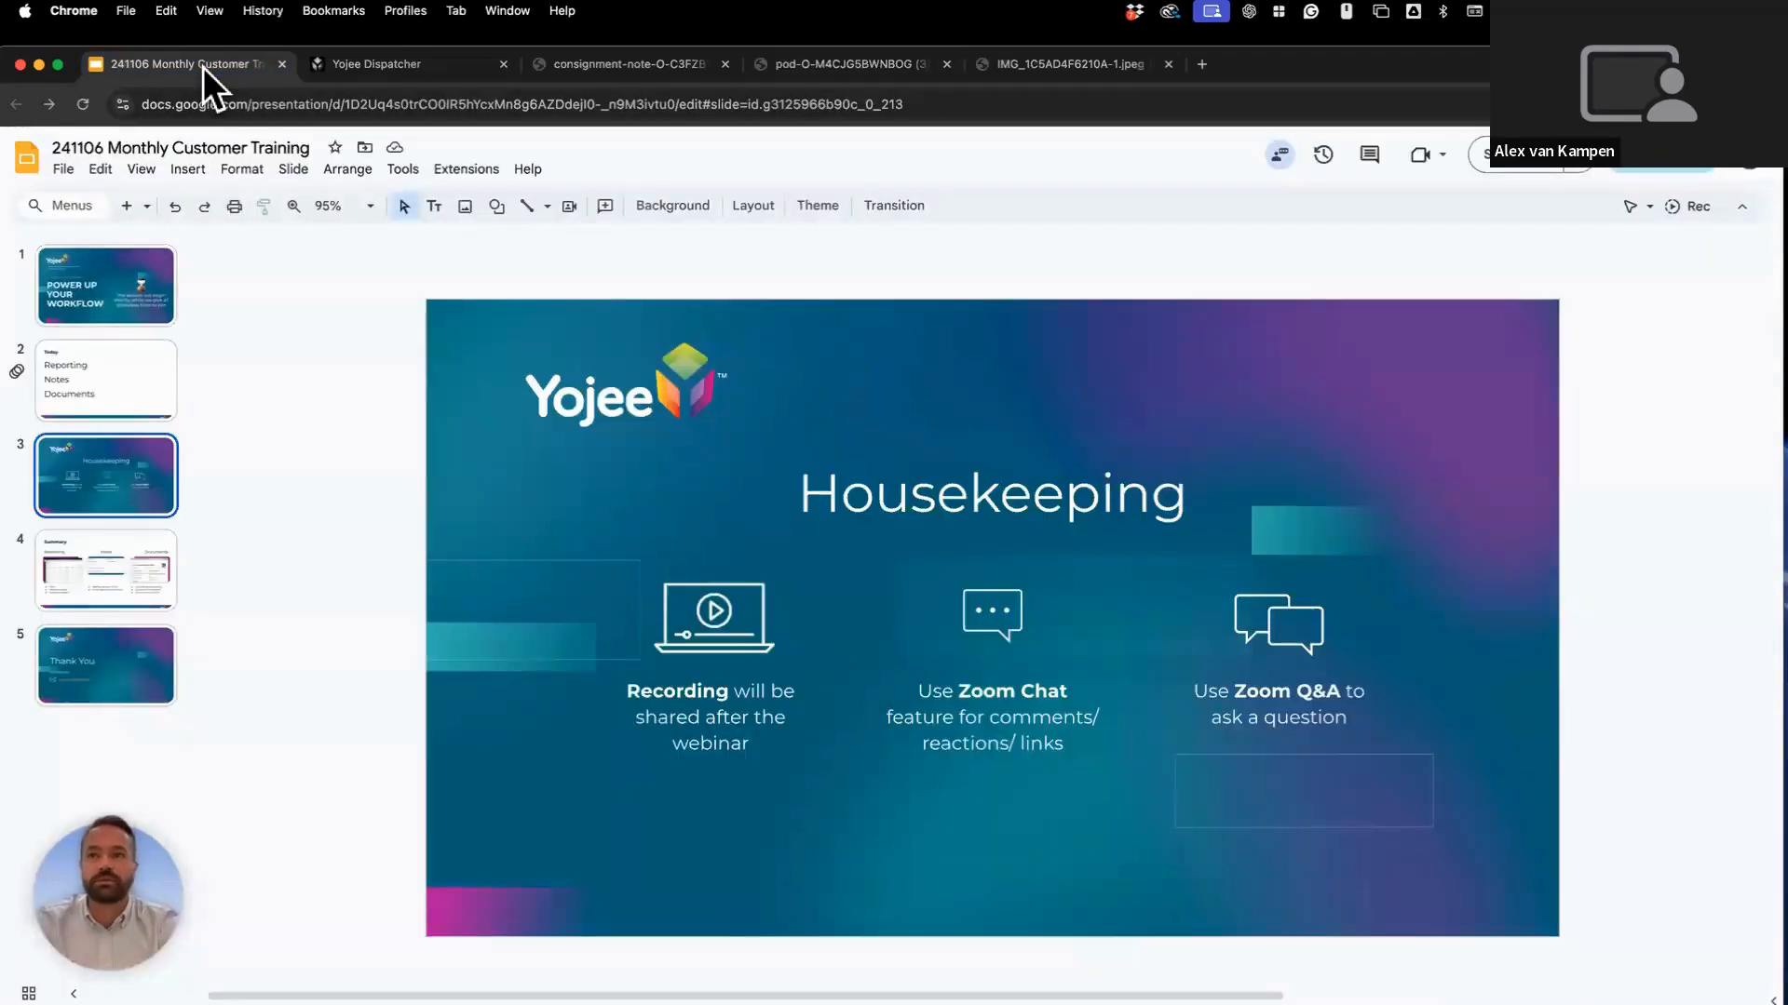
key(super+Return)
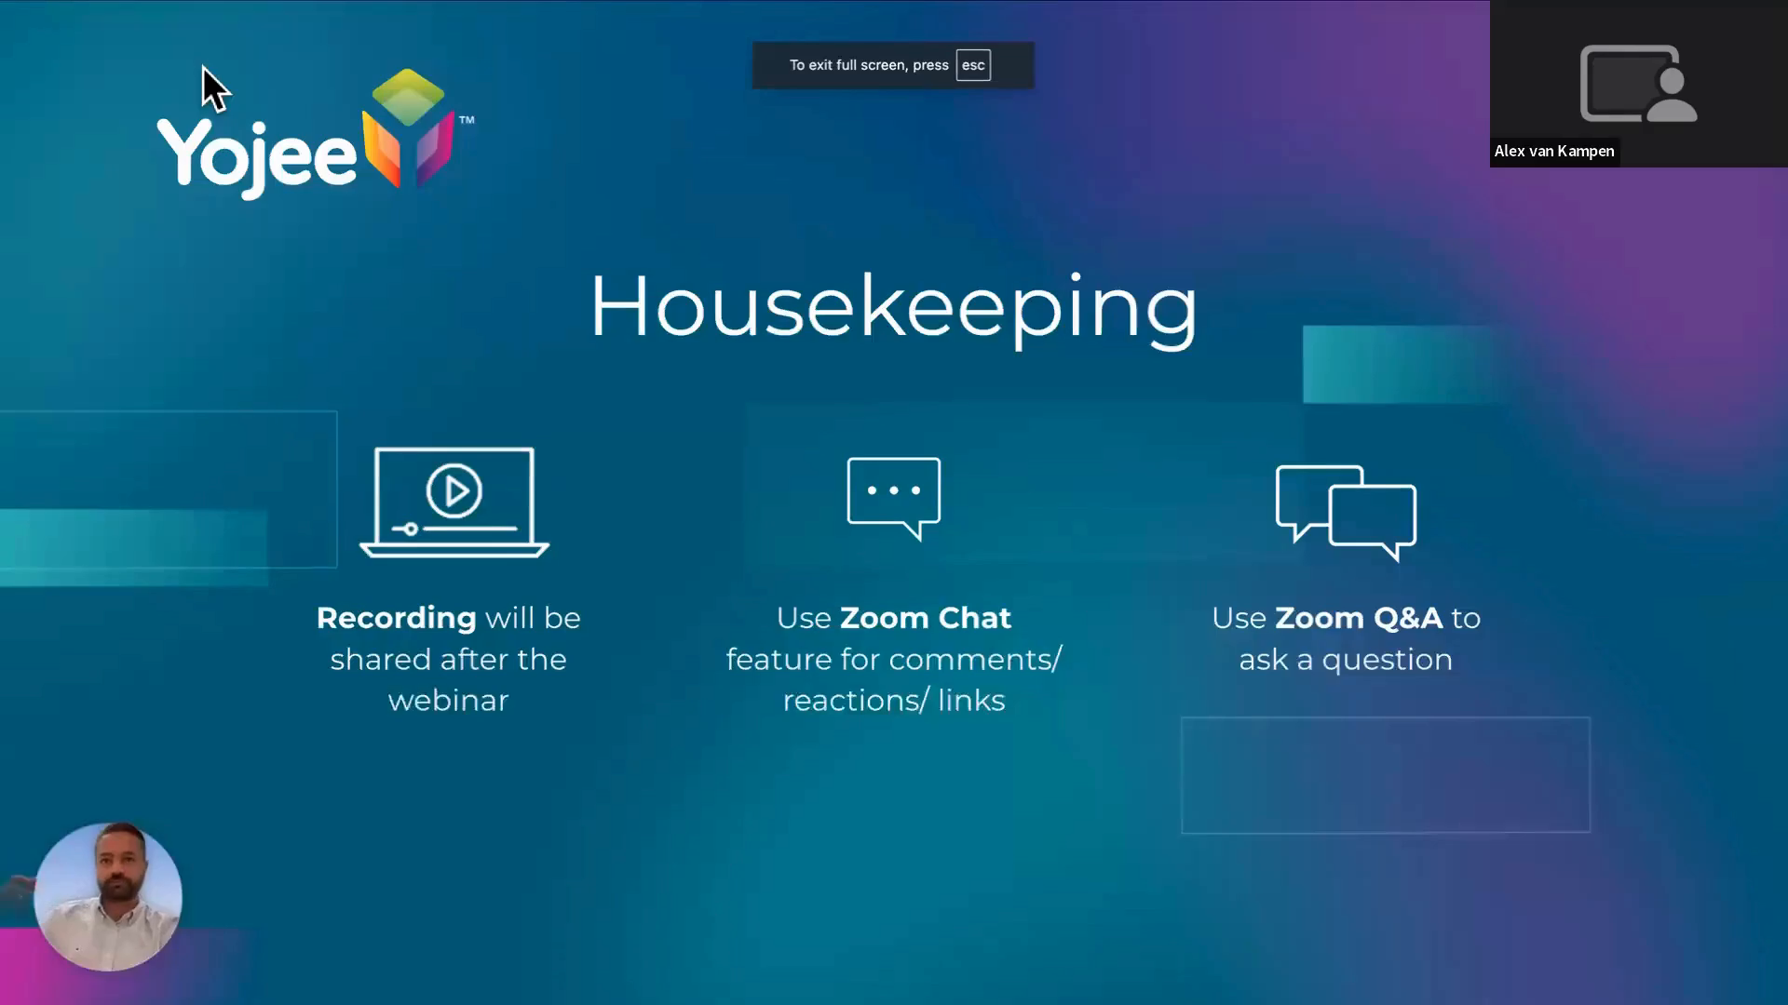
key(Right)
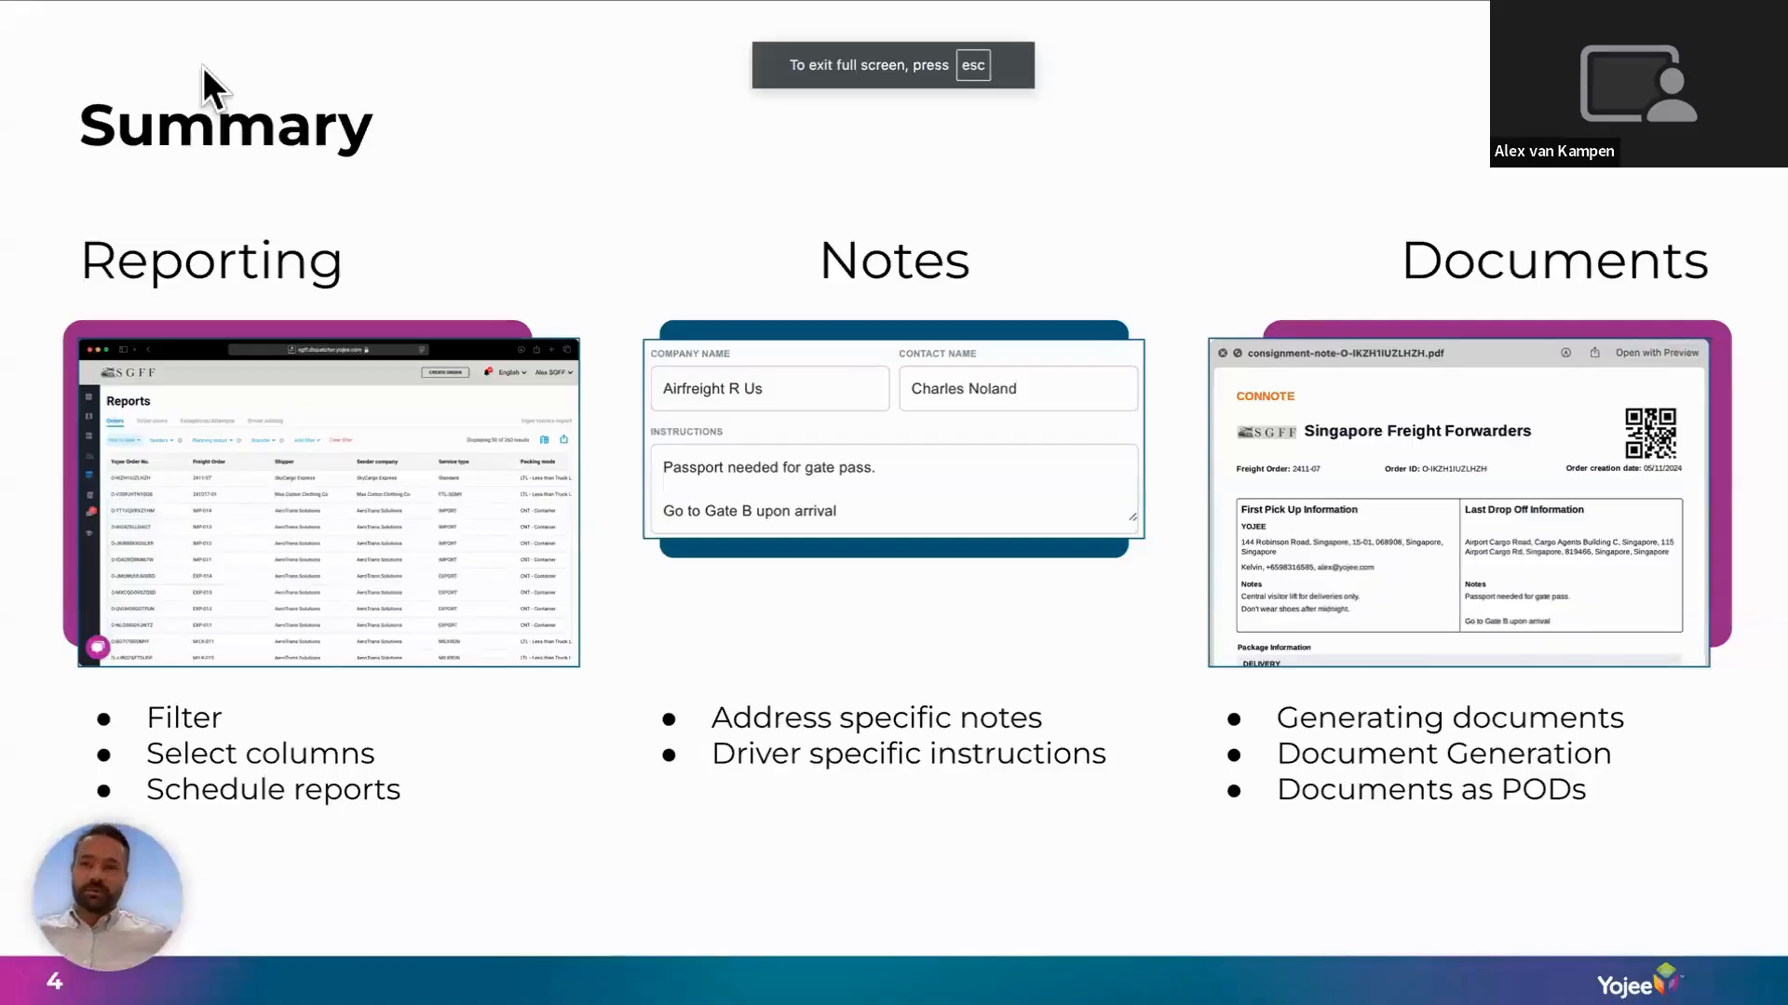